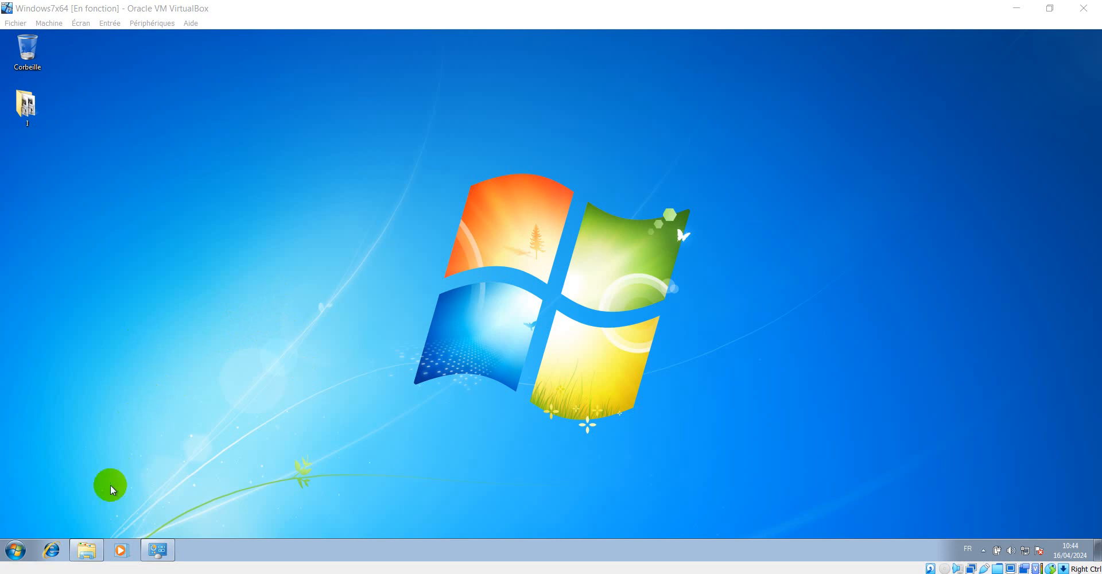
Bring up the Documents library window in the virtual machine, maximize it and clear the file selection
left_click(82, 556)
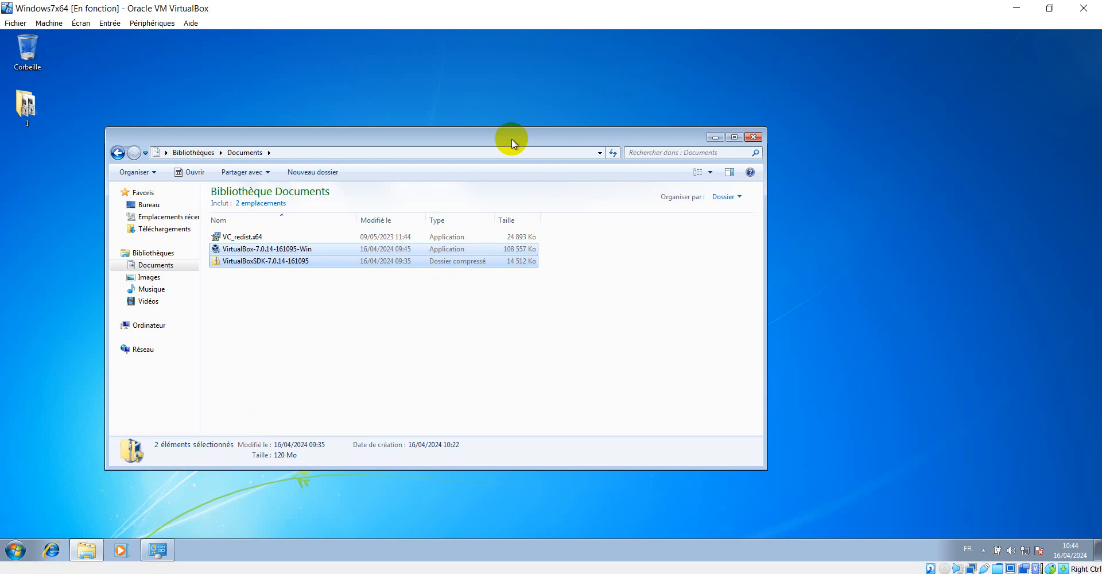
left_click(500, 137)
left_click_drag(500, 137, 566, 143)
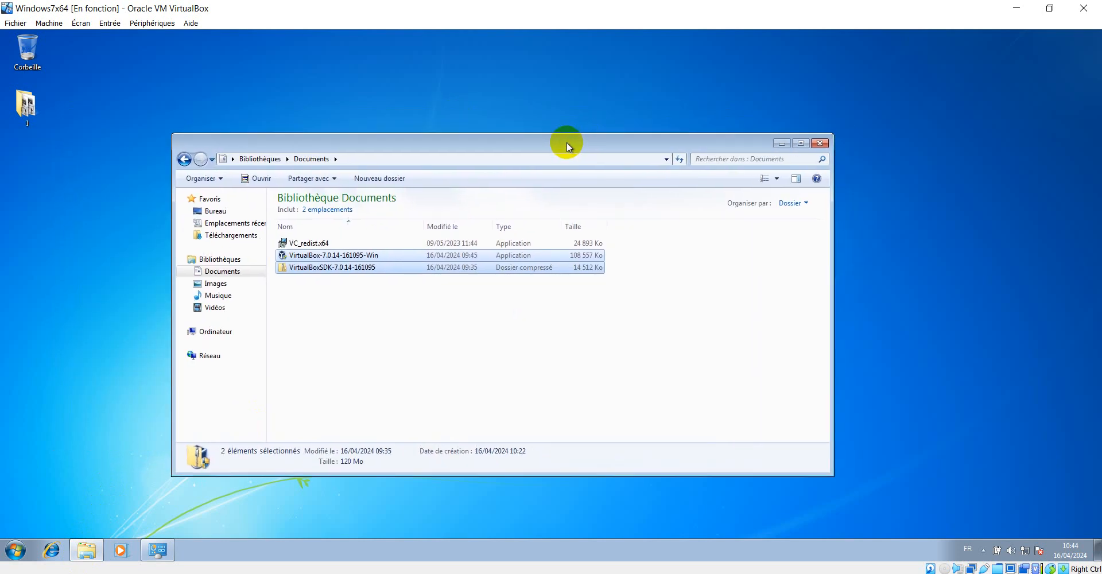
left_click(801, 143)
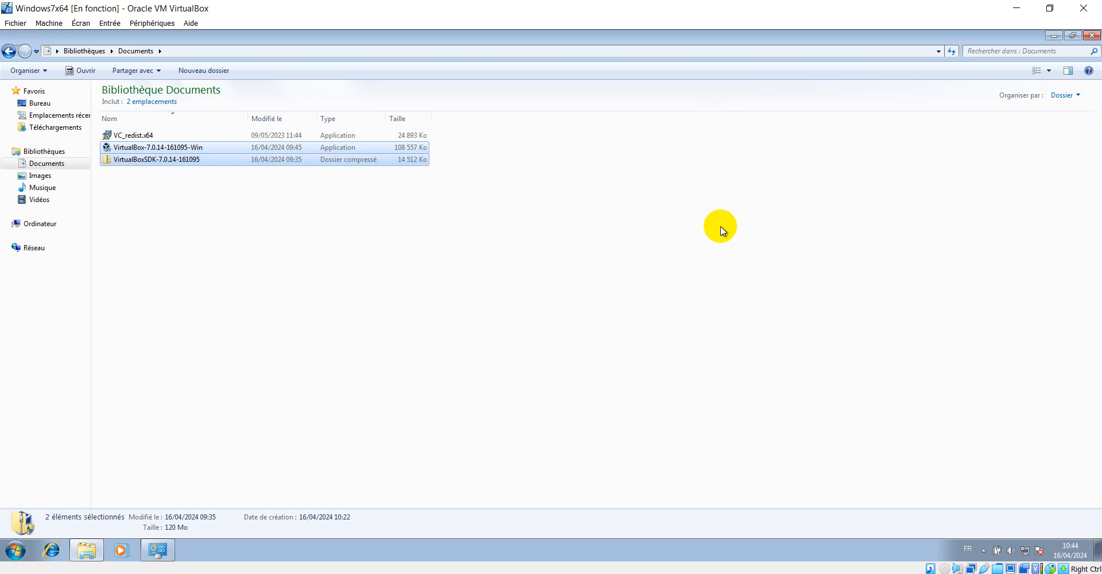
left_click(721, 230)
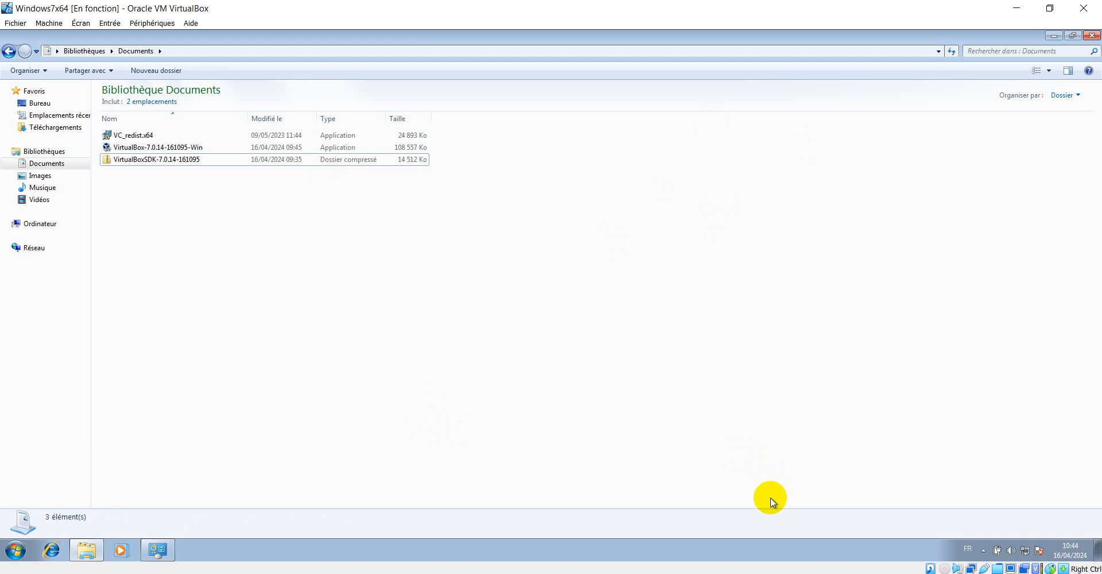
Switch to the web browser and examine the VirtualBox.org home page, including its address and the Download VirtualBox 7.0 banner
key("alt+Tab")
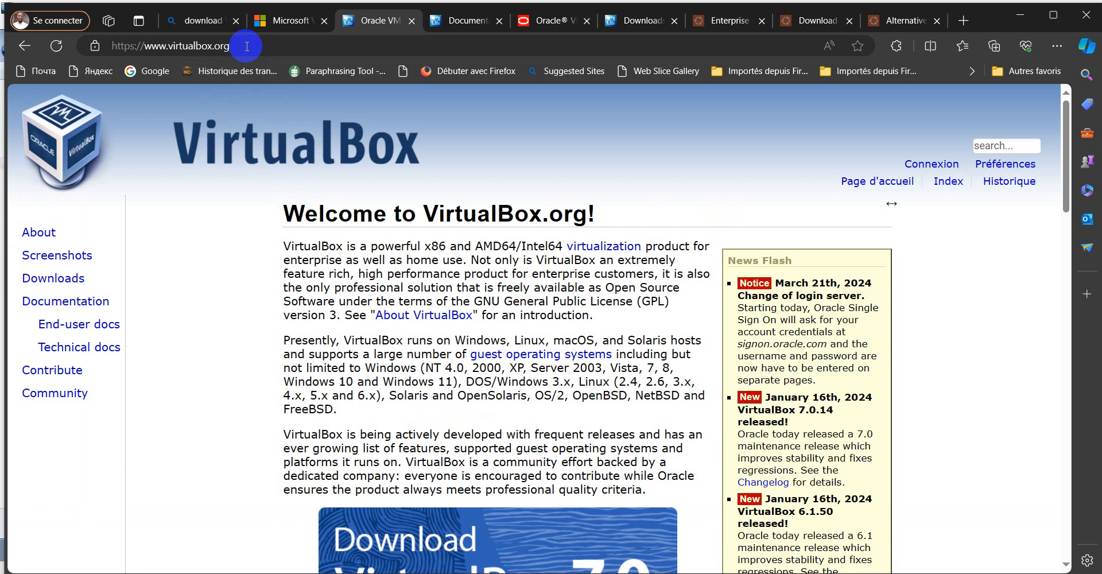
left_click_drag(245, 49, 97, 47)
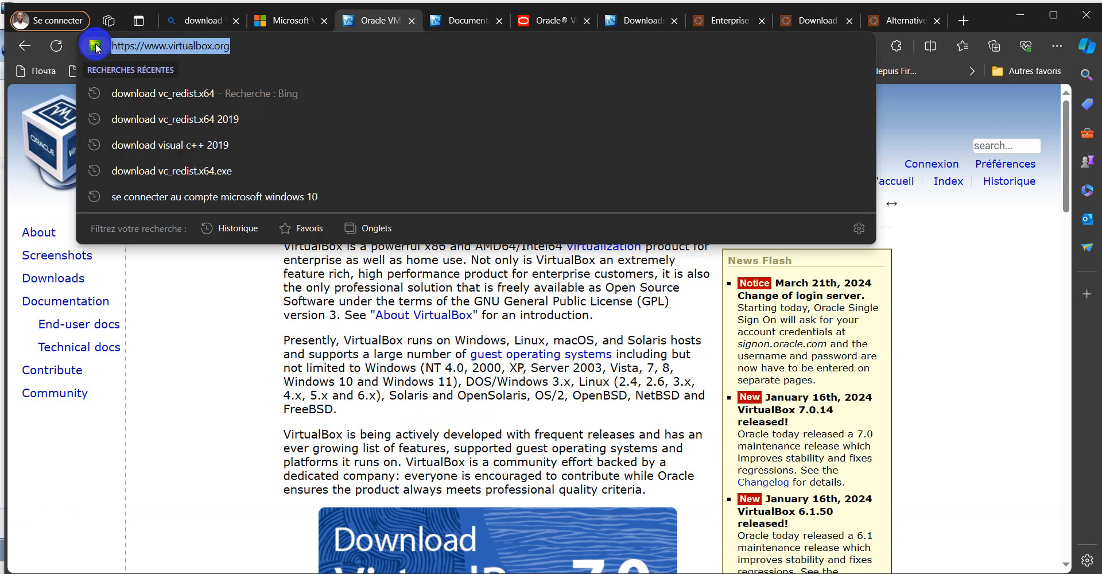
left_click(206, 321)
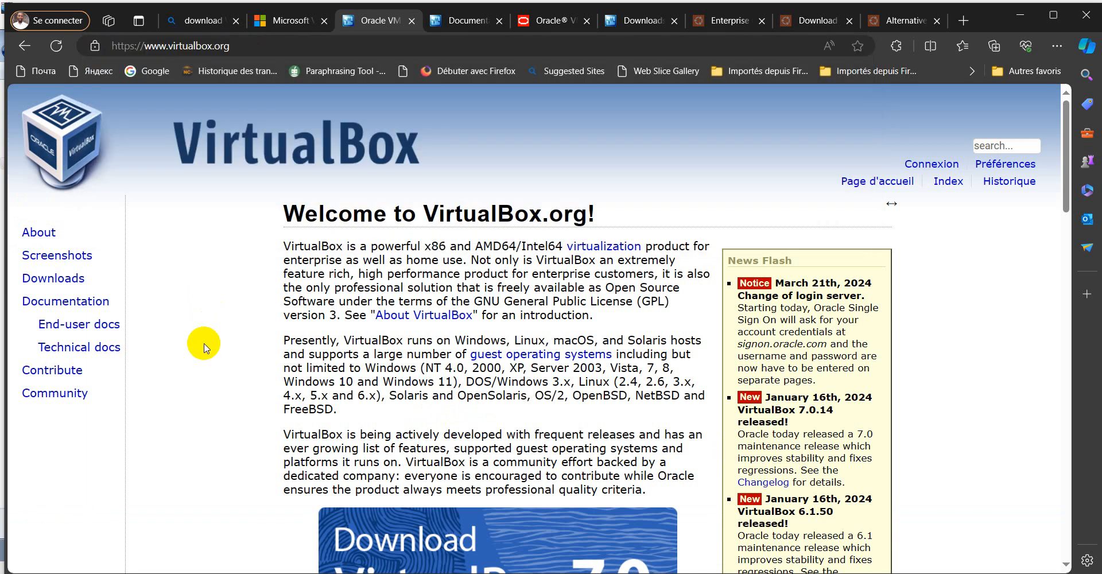
scroll(205, 347, "down", 2)
scroll(204, 348, "down", 4)
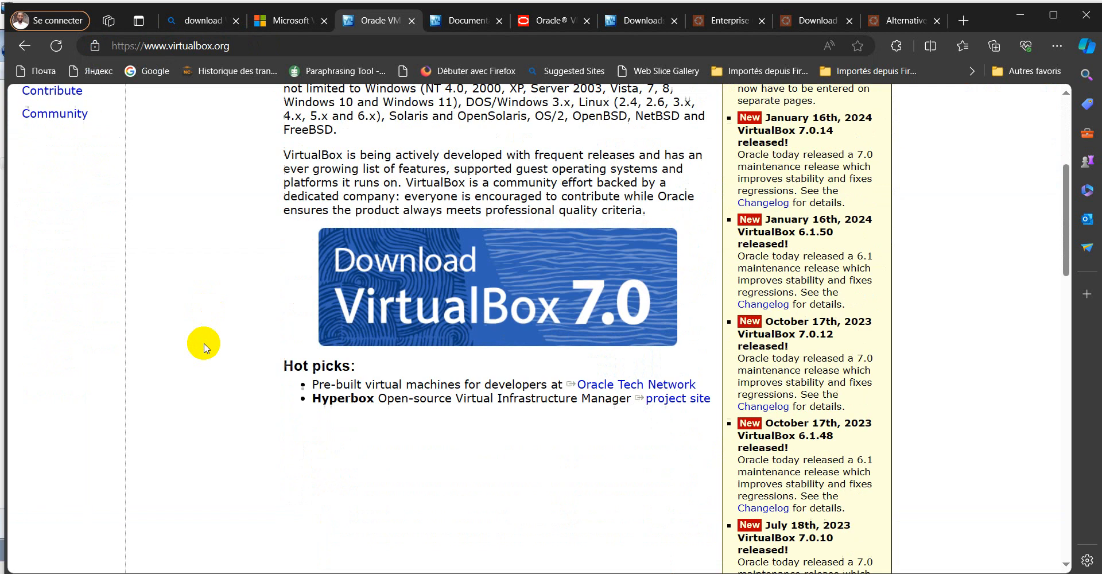
scroll(203, 347, "up", 4)
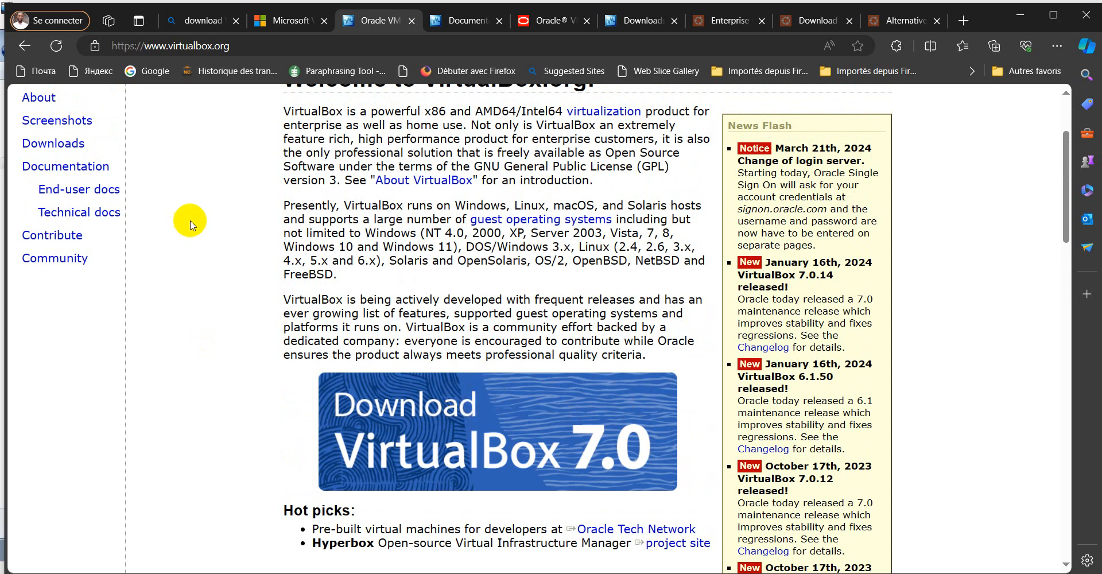
scroll(190, 224, "up", 2)
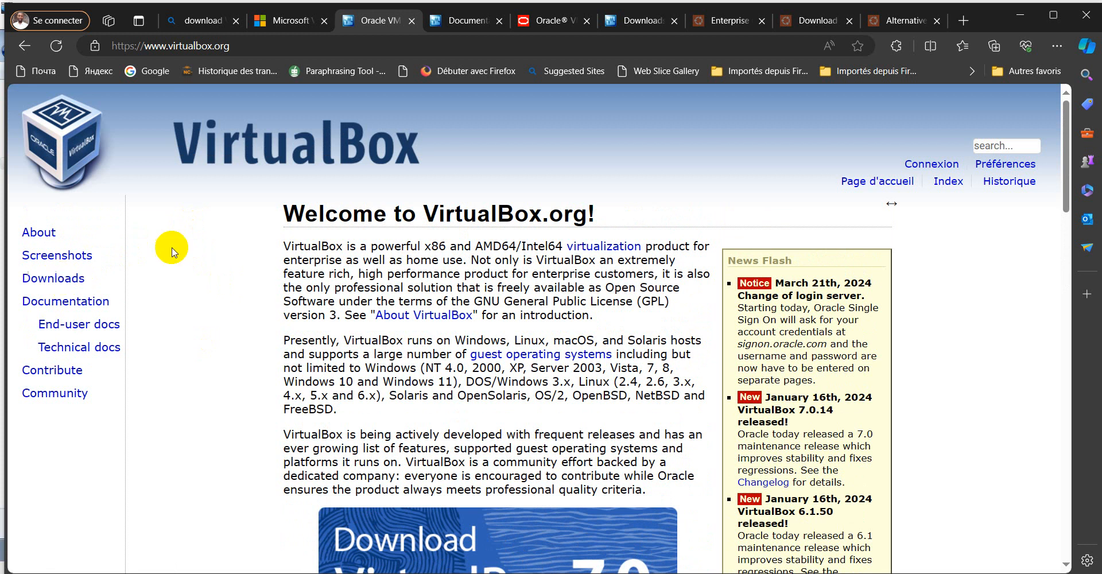
Bring up the VirtualBox Downloads page and open the Linux distributions link in a new tab
left_click(642, 21)
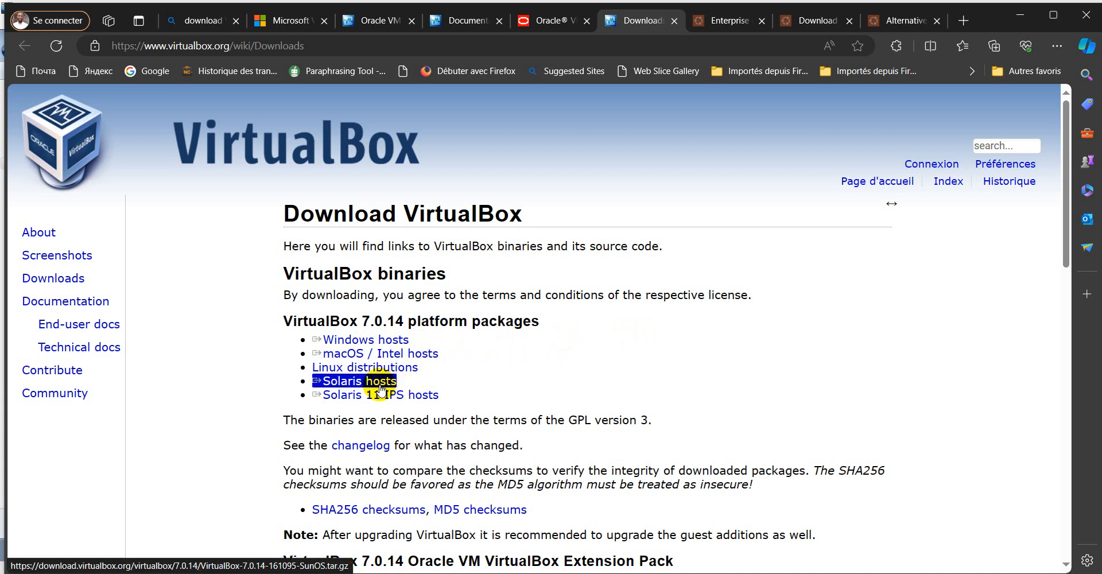
right_click(370, 373)
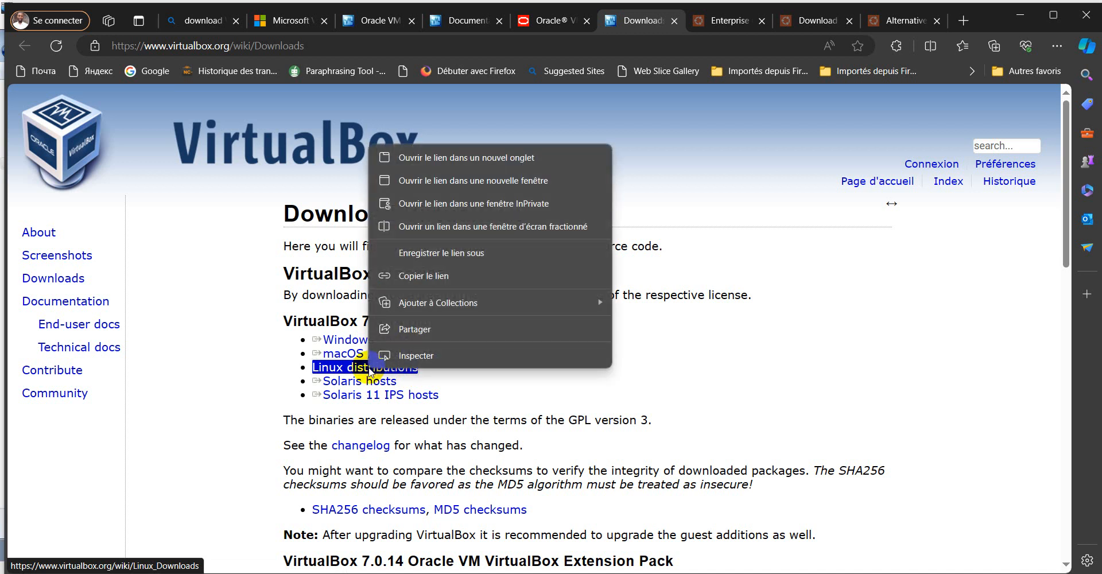
left_click(510, 153)
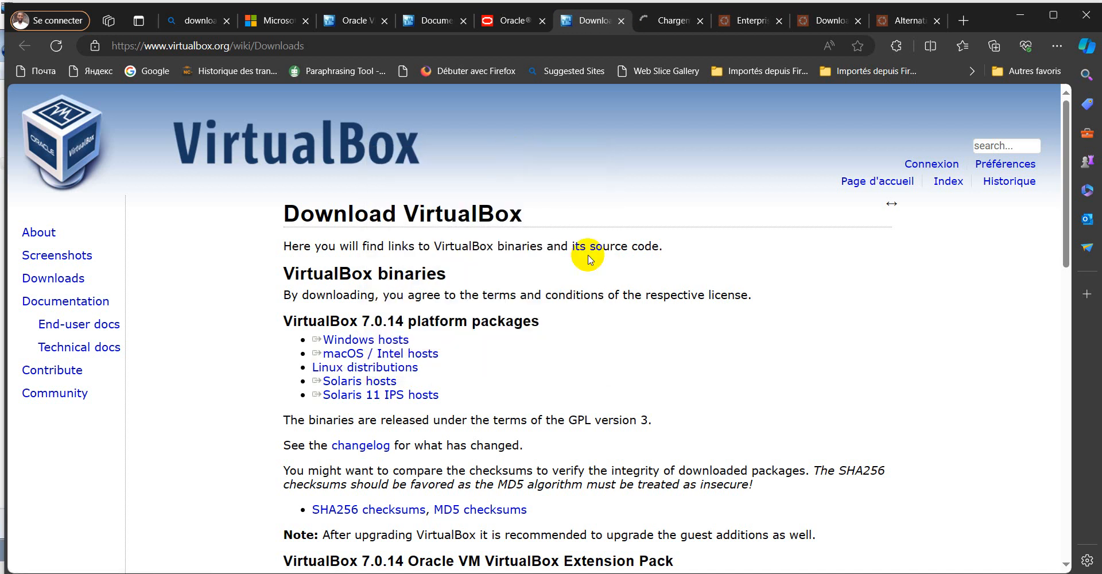
scroll(668, 346, "down", 3)
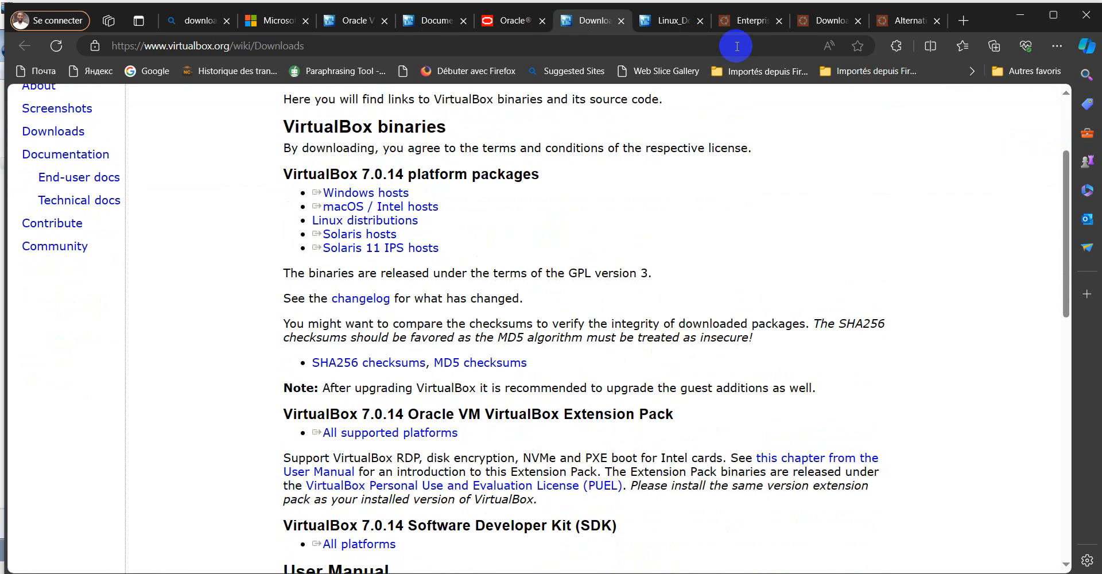
Open the All distributions package of VirtualBox 7.0.14 from the Linux hosts page and return to the Downloads page
left_click(675, 20)
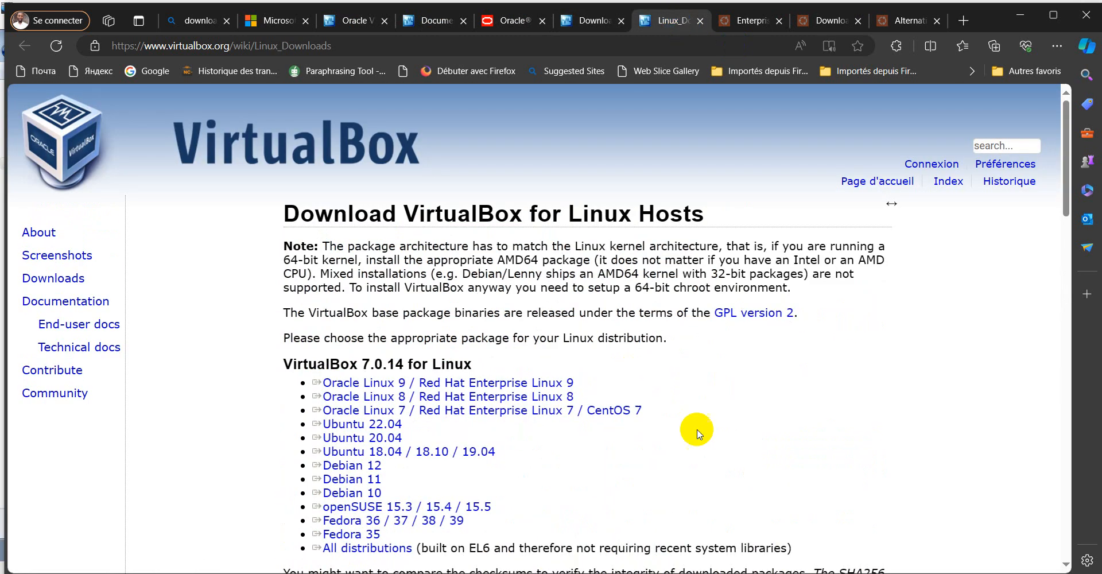
scroll(700, 434, "down", 3)
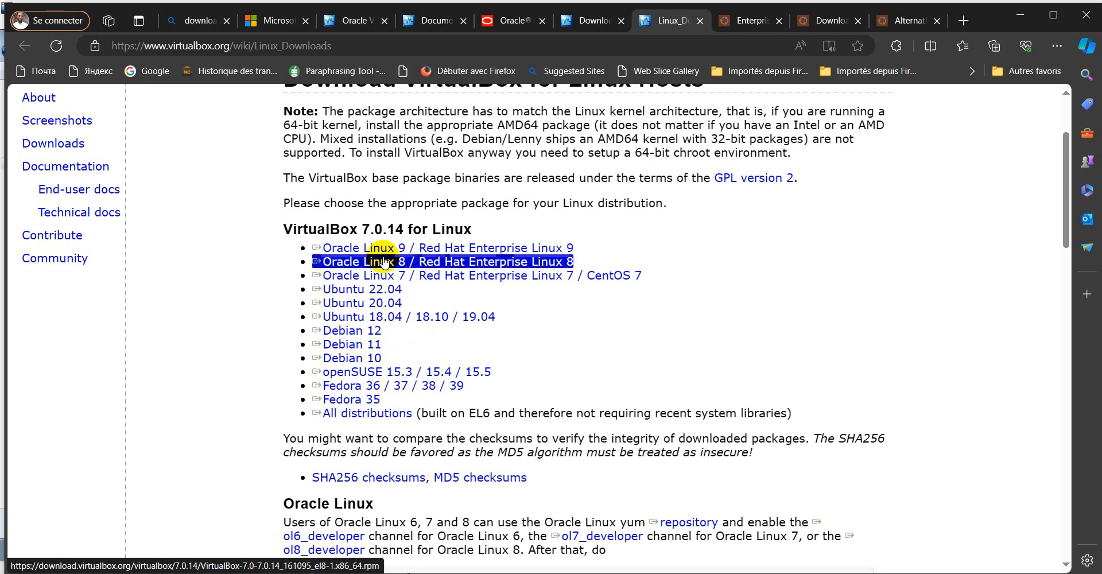
left_click(377, 414)
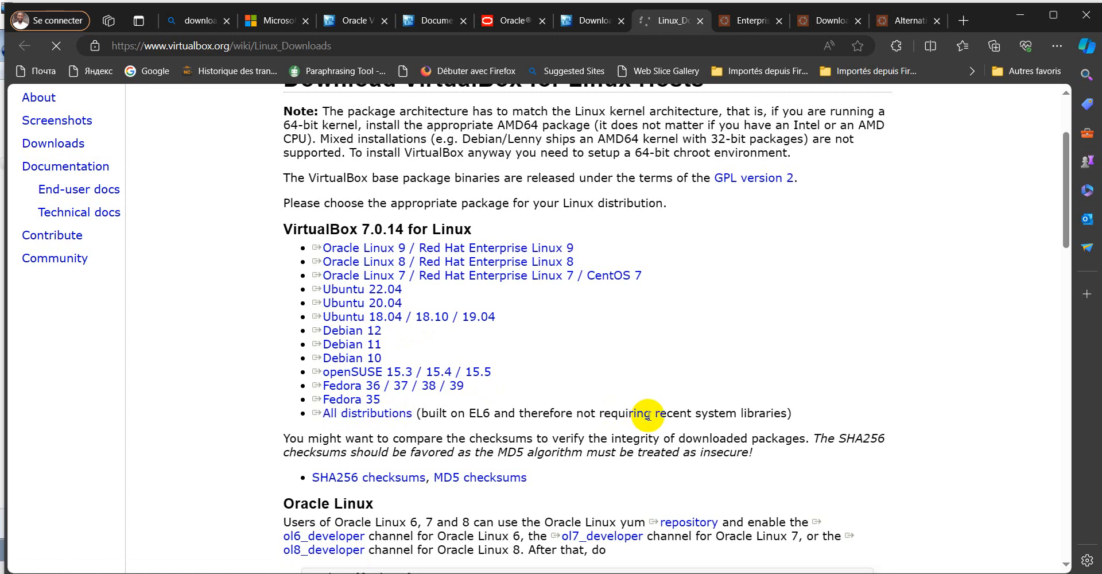
scroll(648, 415, "down", 5)
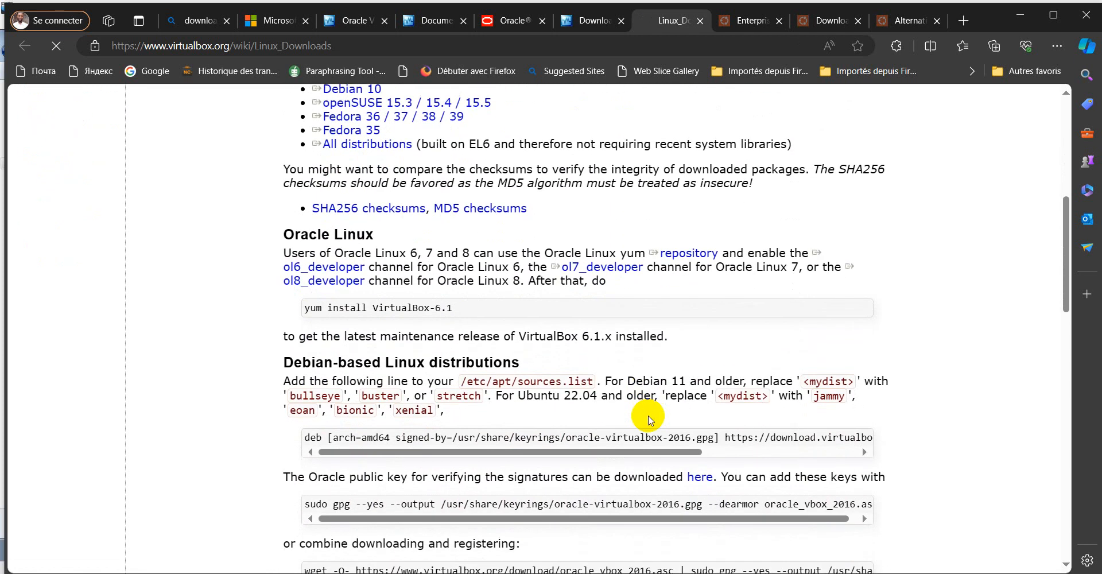
scroll(648, 416, "up", 6)
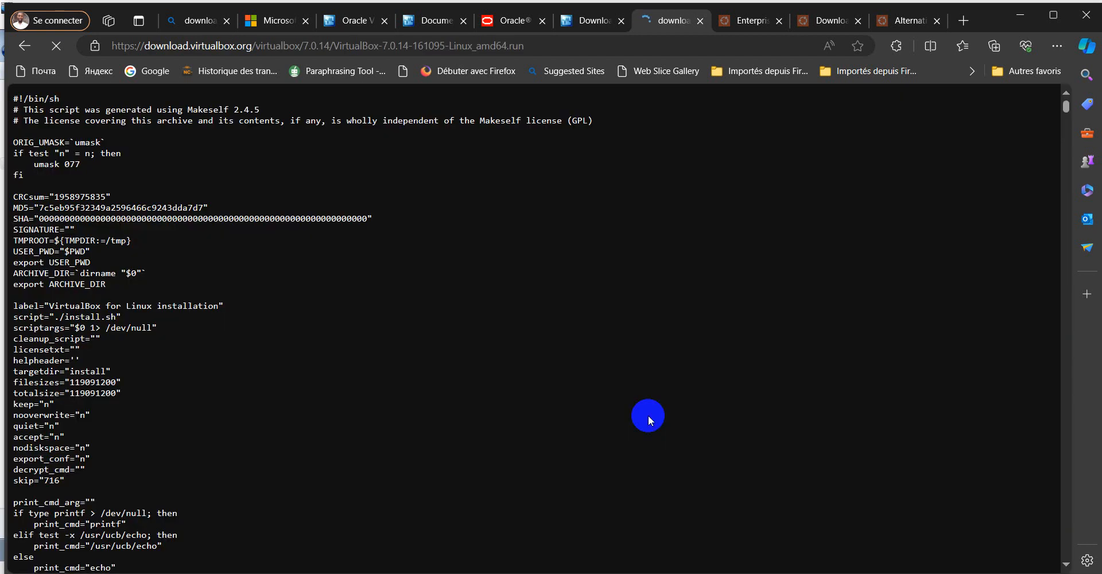
left_click(596, 22)
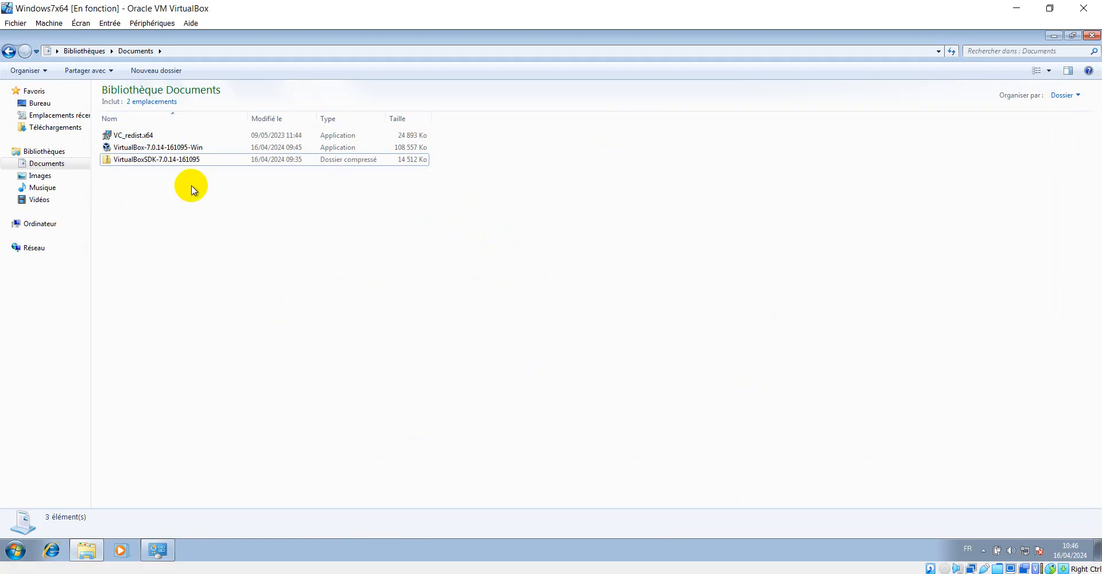
Select the VirtualBox-7.0.14-161095-Win installer in the maximized Documents library window
left_click(125, 147)
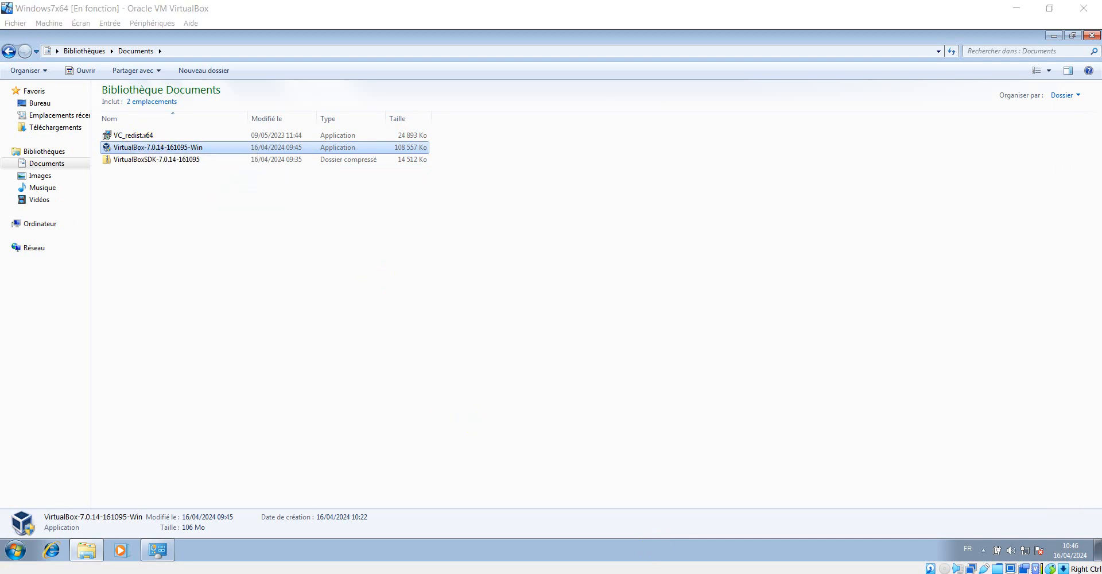
left_click(227, 235)
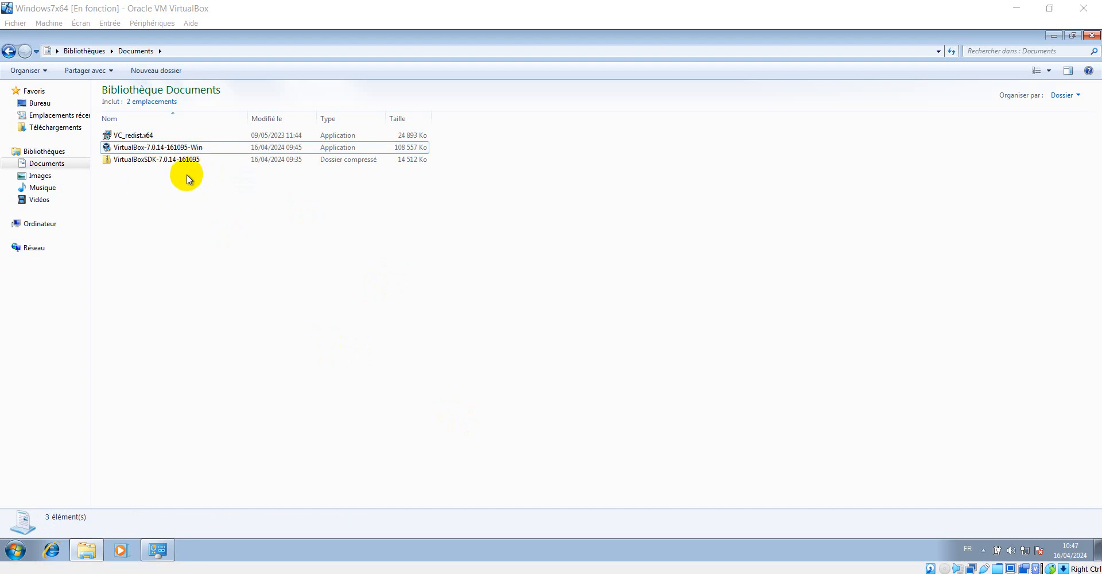
double_click(249, 37)
left_click_drag(248, 37, 253, 46)
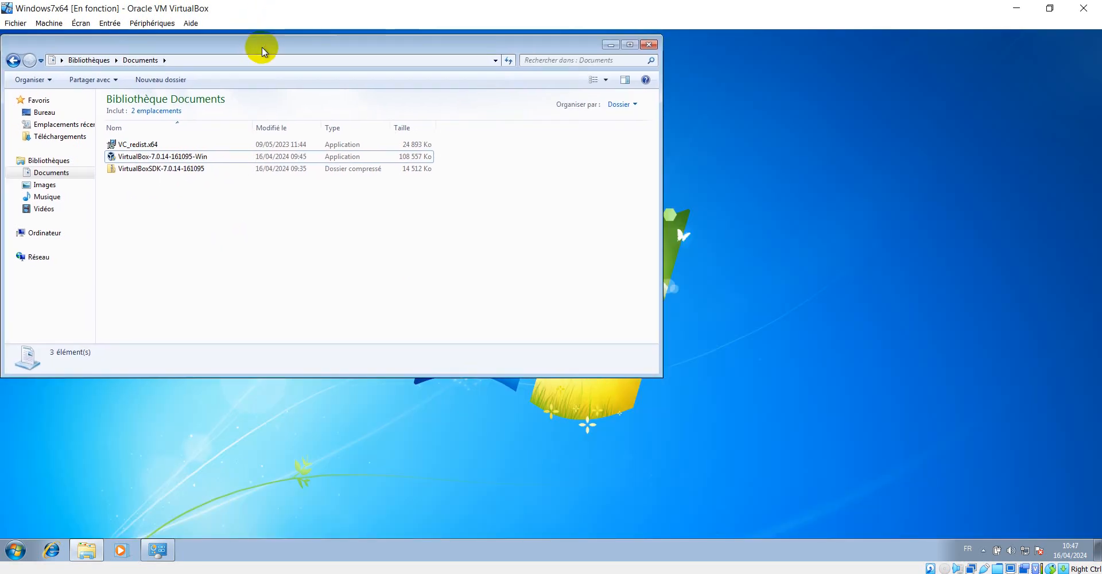
left_click(630, 44)
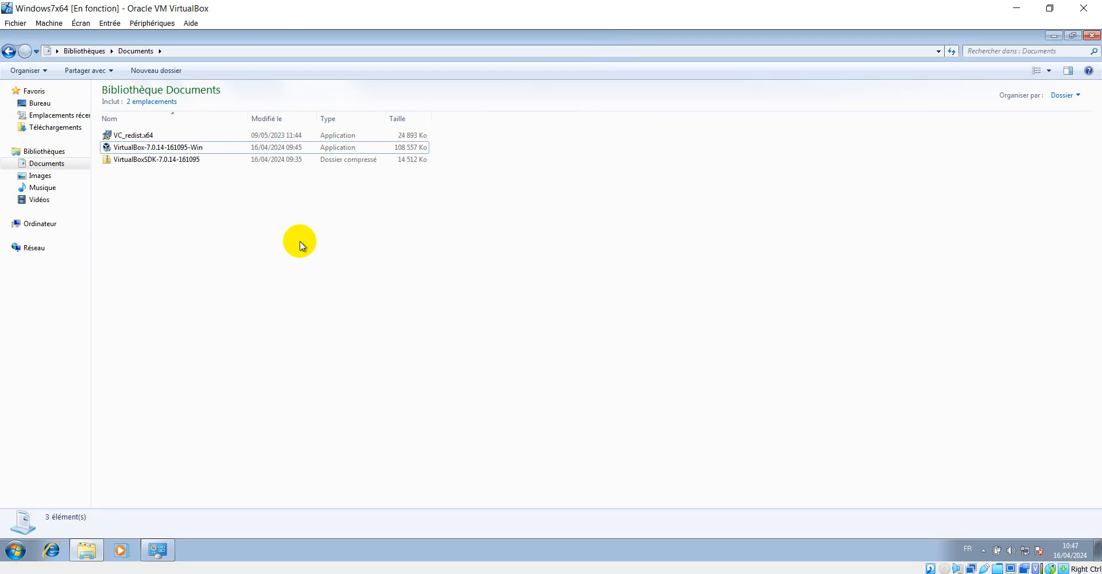
left_click(160, 149)
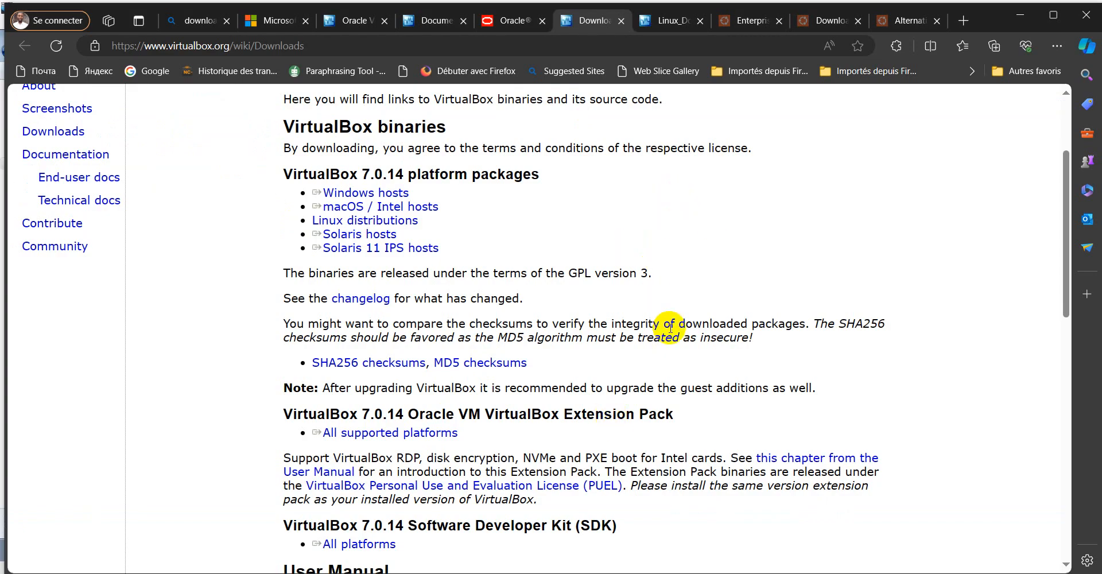
Examine the VirtualBox 7.0.14 Extension Pack section of the Downloads page, highlighting its All supported platforms link and version number
scroll(670, 263, "down", 5)
scroll(738, 322, "up", 3)
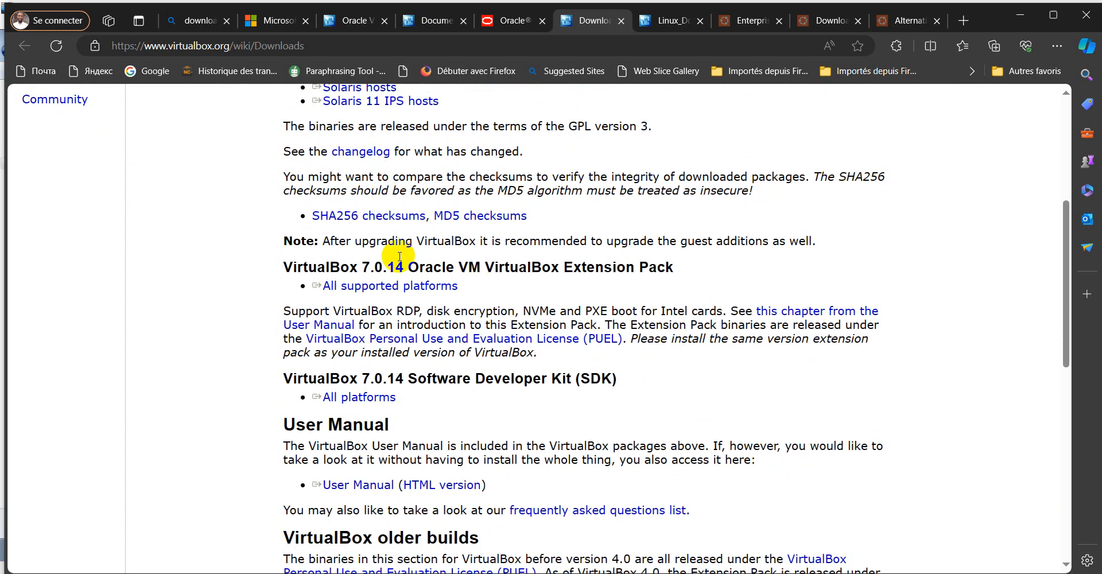
triple_click(384, 290)
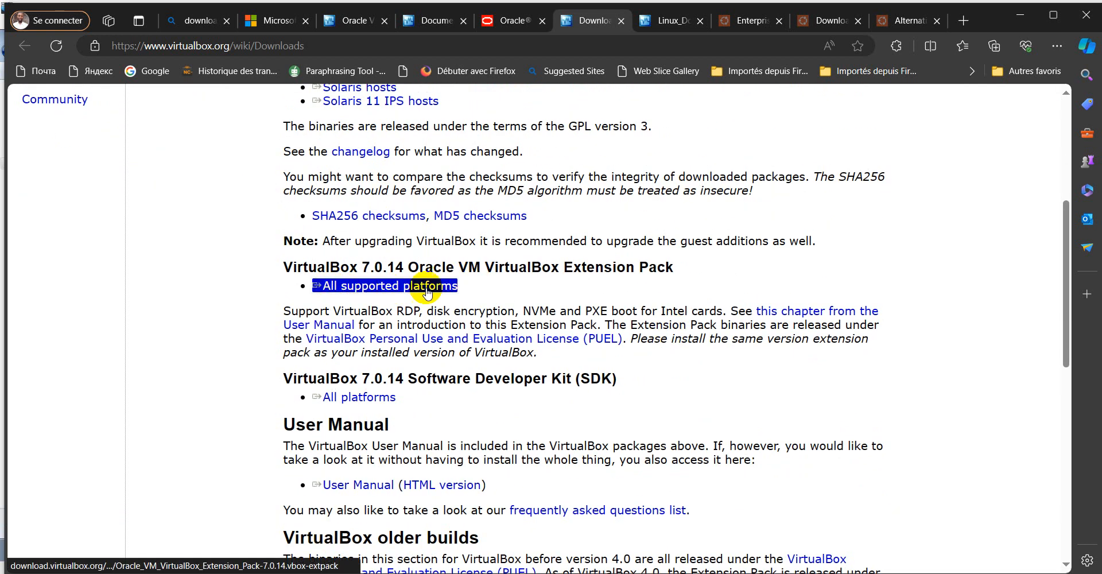
left_click(506, 292)
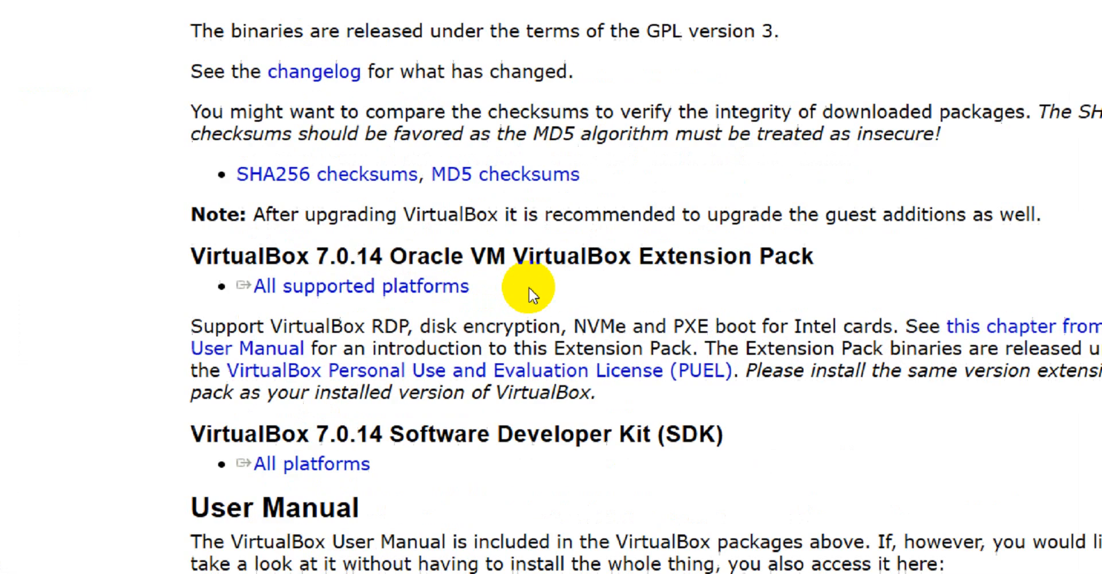
triple_click(449, 290)
left_click(472, 290)
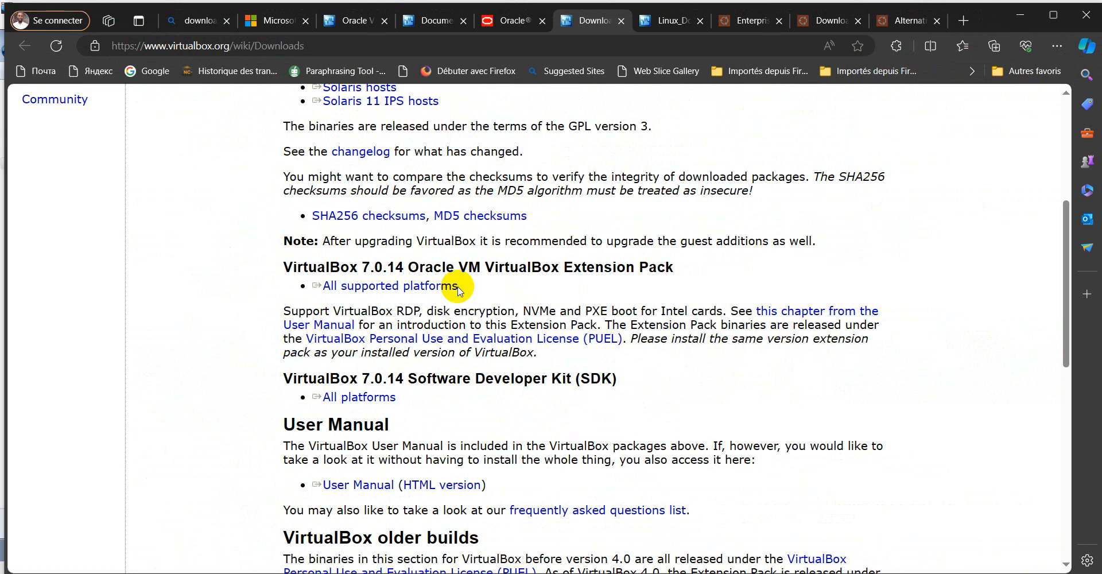
triple_click(458, 290)
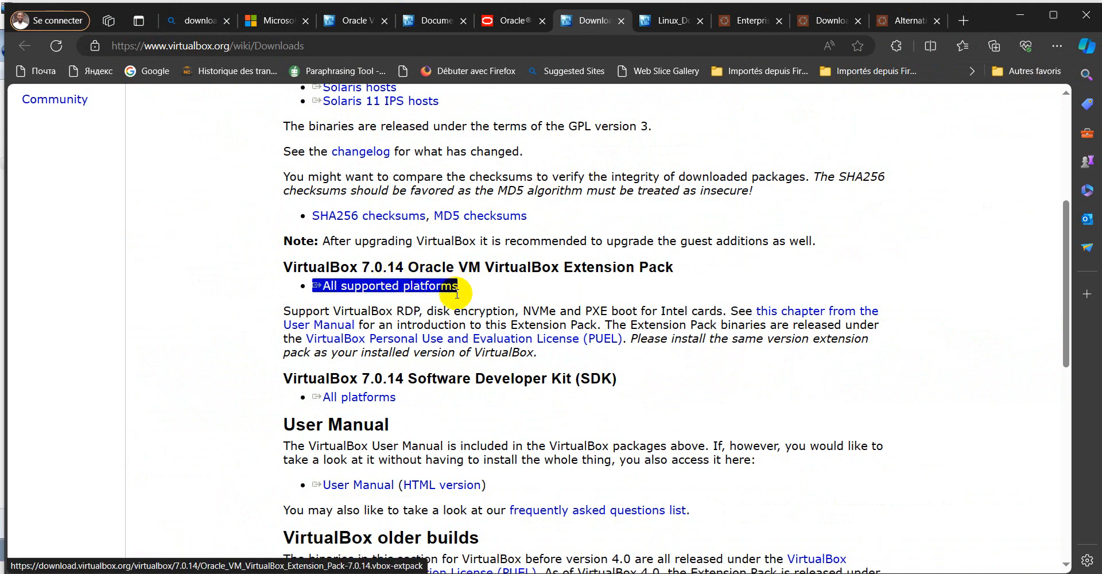
left_click(489, 311)
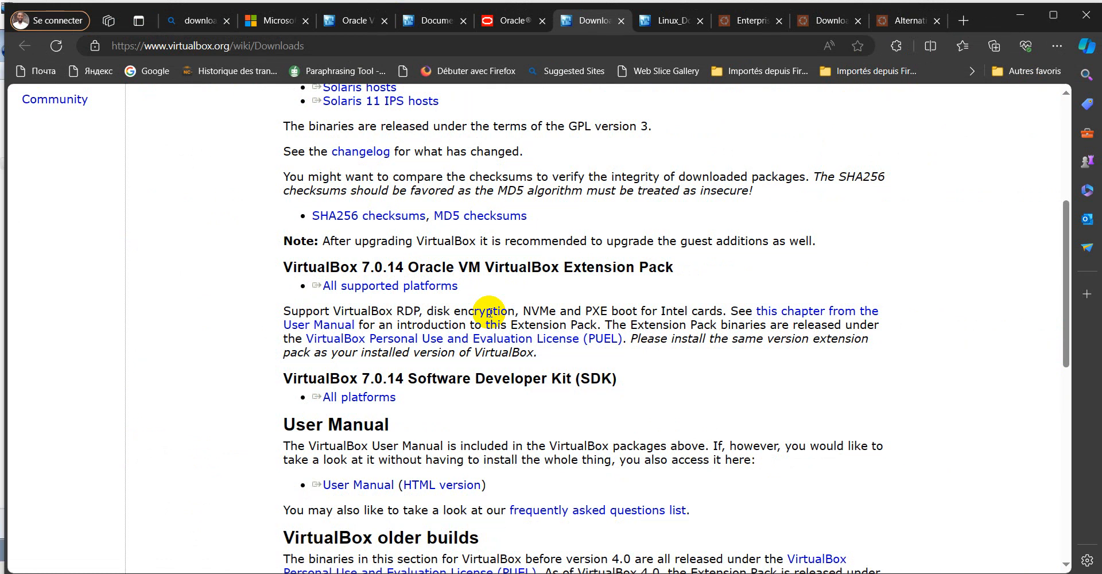
left_click_drag(388, 267, 365, 267)
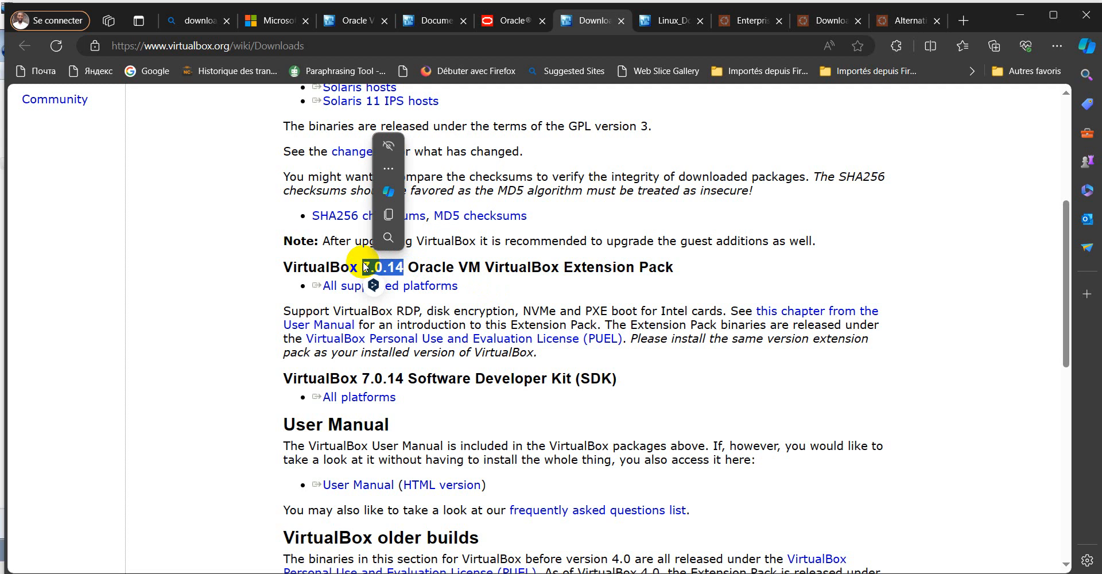
left_click(505, 287)
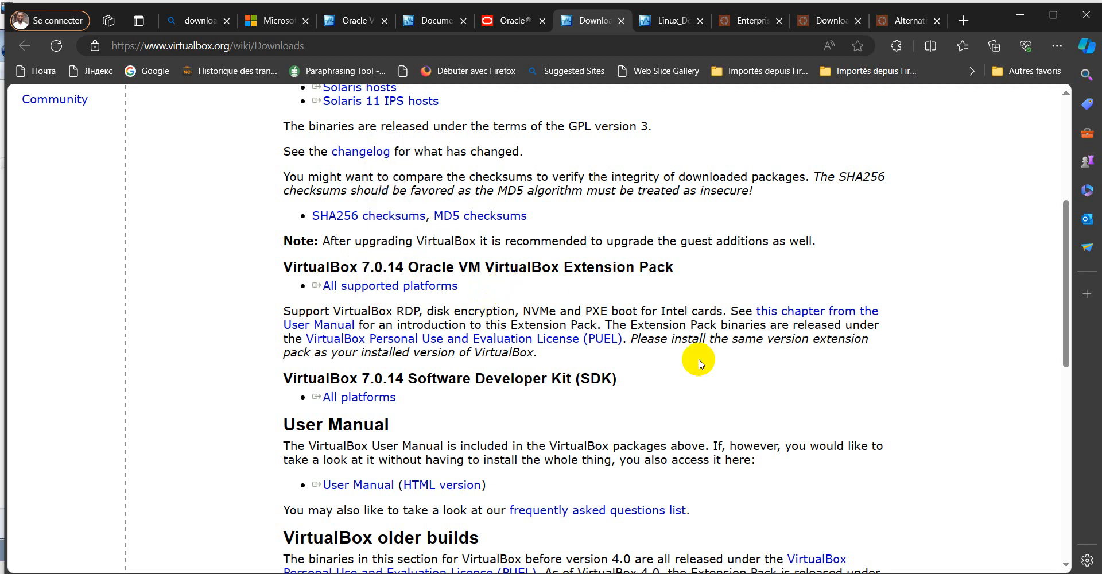
Switch back to the Windows 7 virtual machine window showing the Documents library
left_click(759, 573)
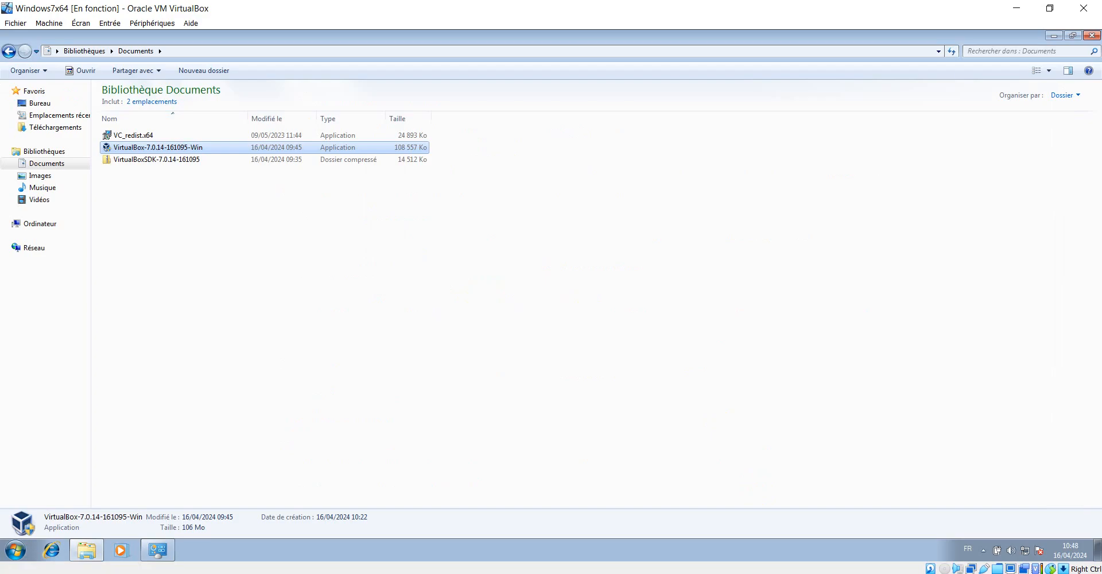
mouse_move(728, 573)
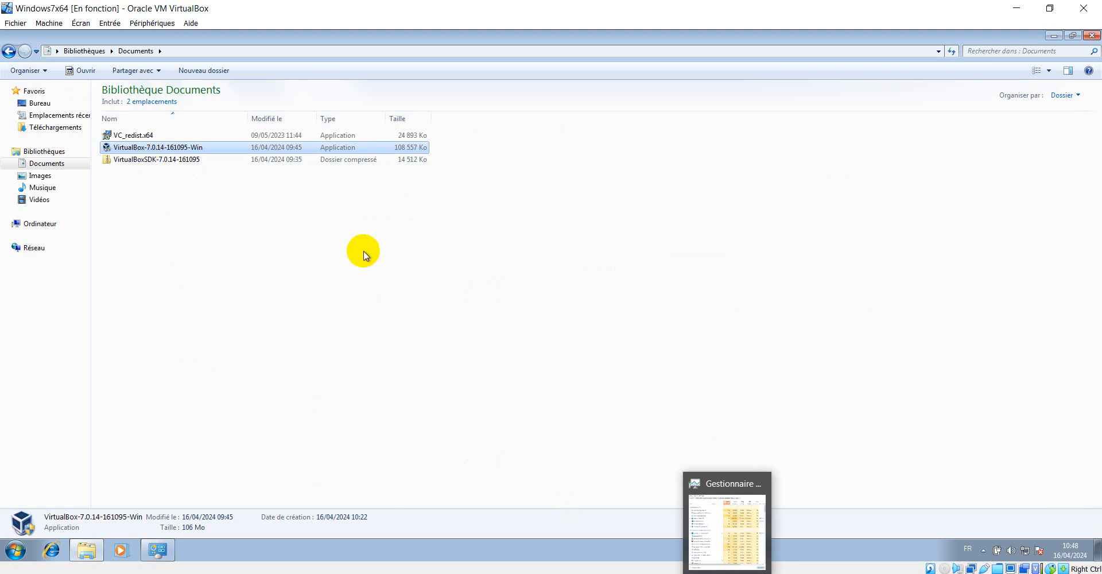
left_click(729, 541)
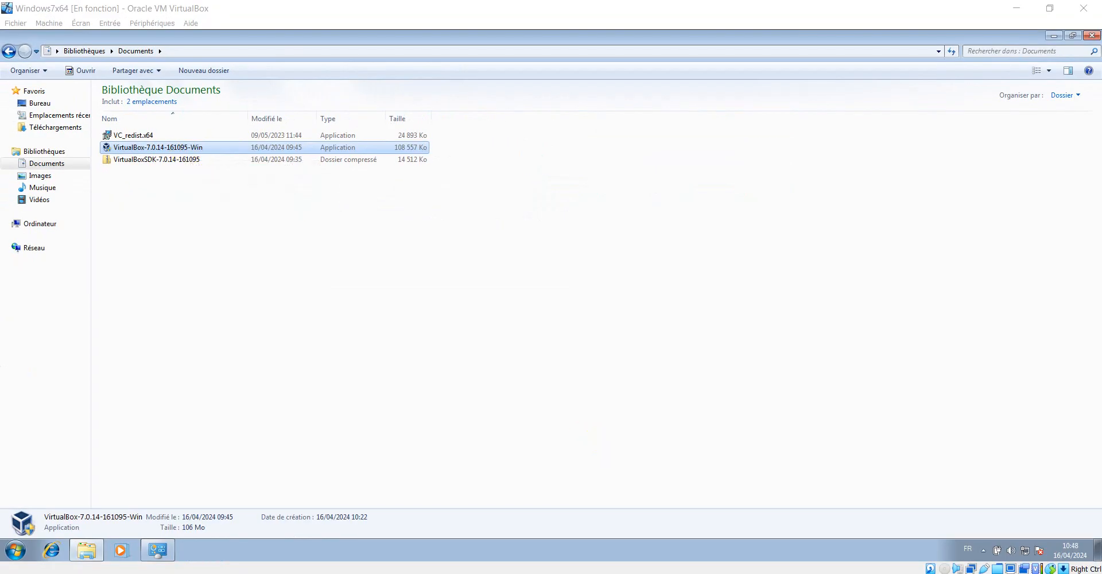
right_click(144, 152)
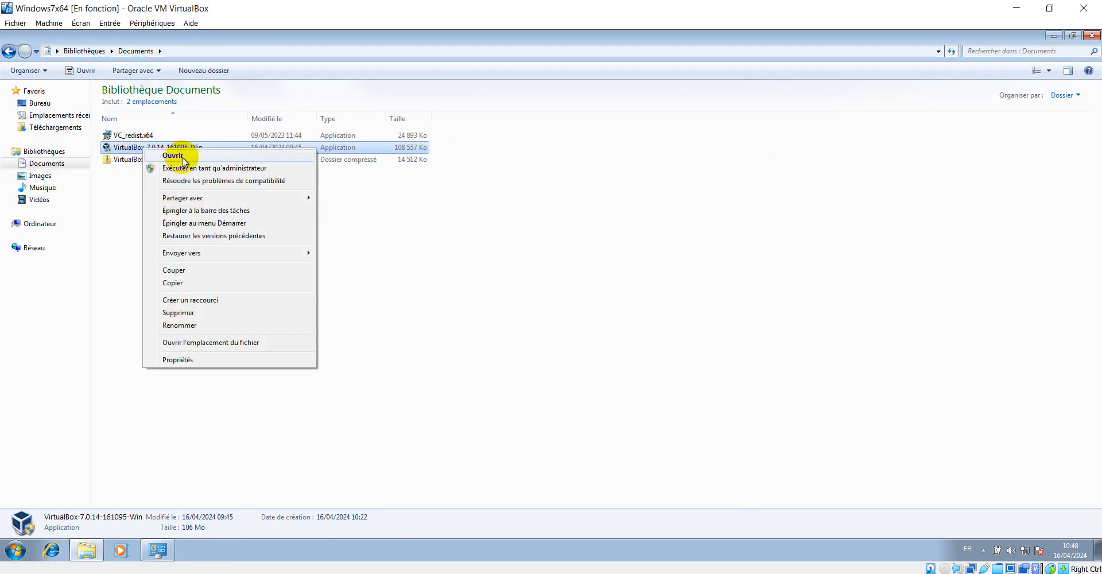
double_click(128, 148)
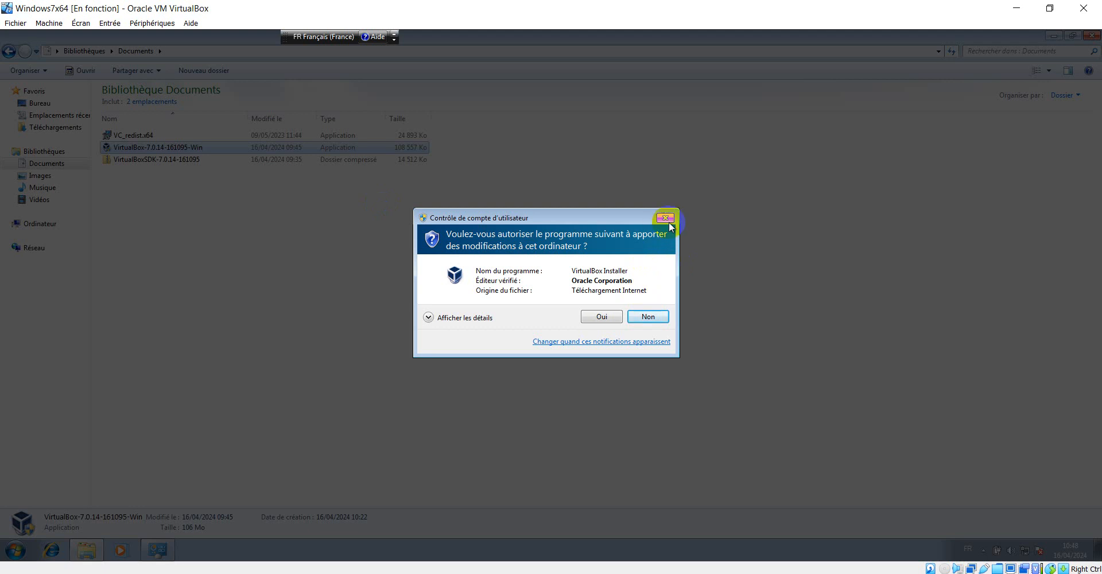
left_click(646, 317)
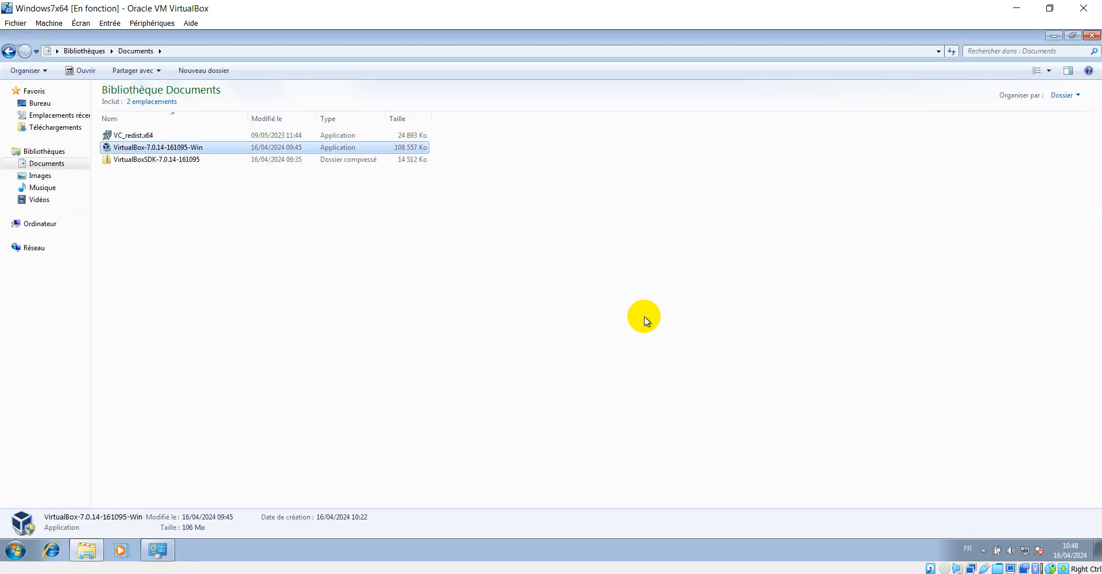
left_click(12, 555)
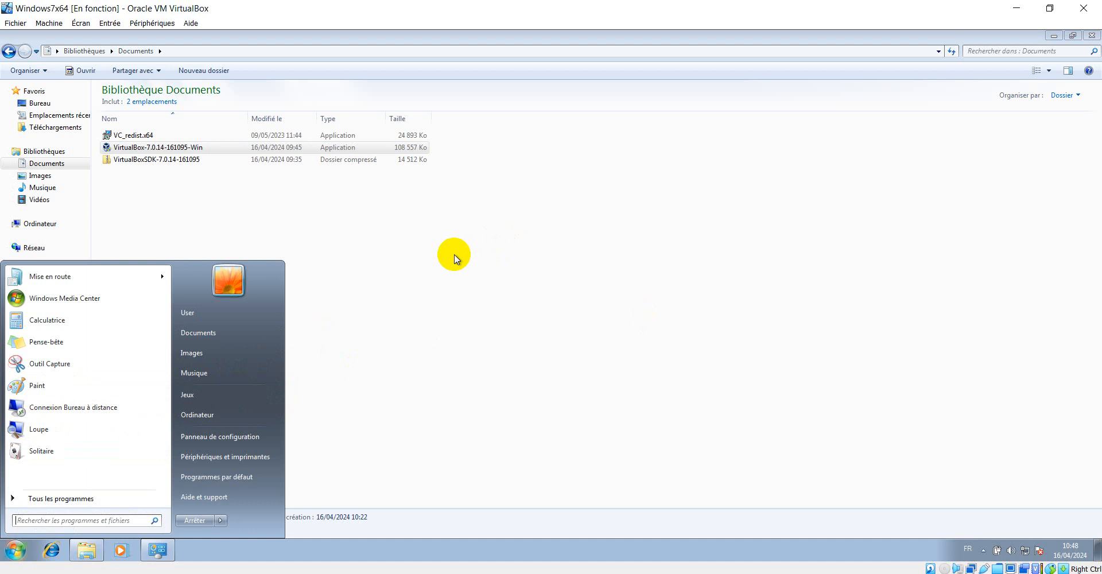
left_click(453, 258)
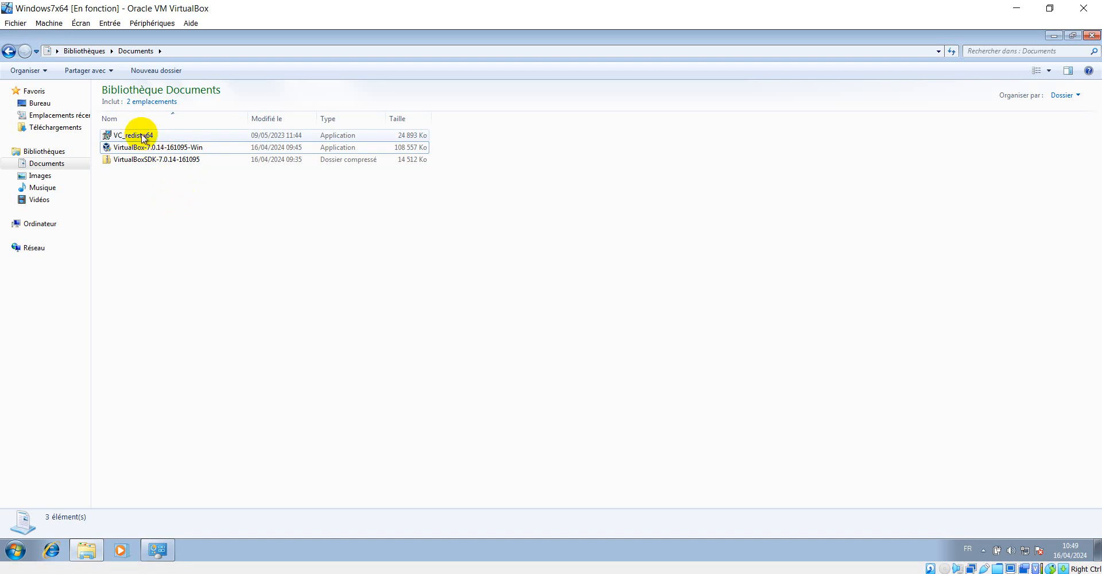
Check the file details of VC_redist.x64 in the Documents library and view the Microsoft page already open in the web browser
mouse_move(136, 139)
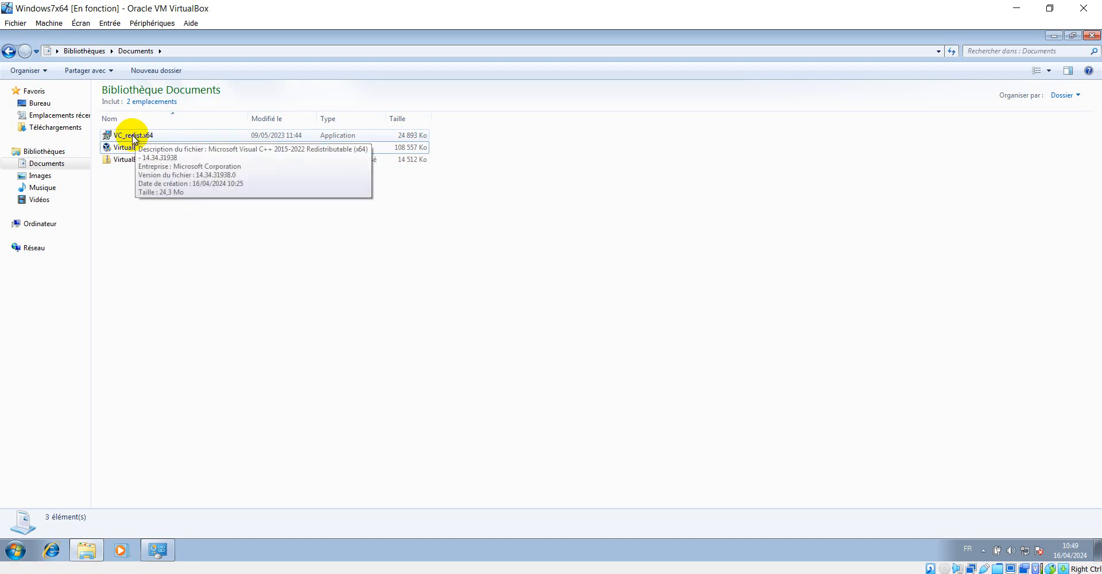
left_click(133, 136)
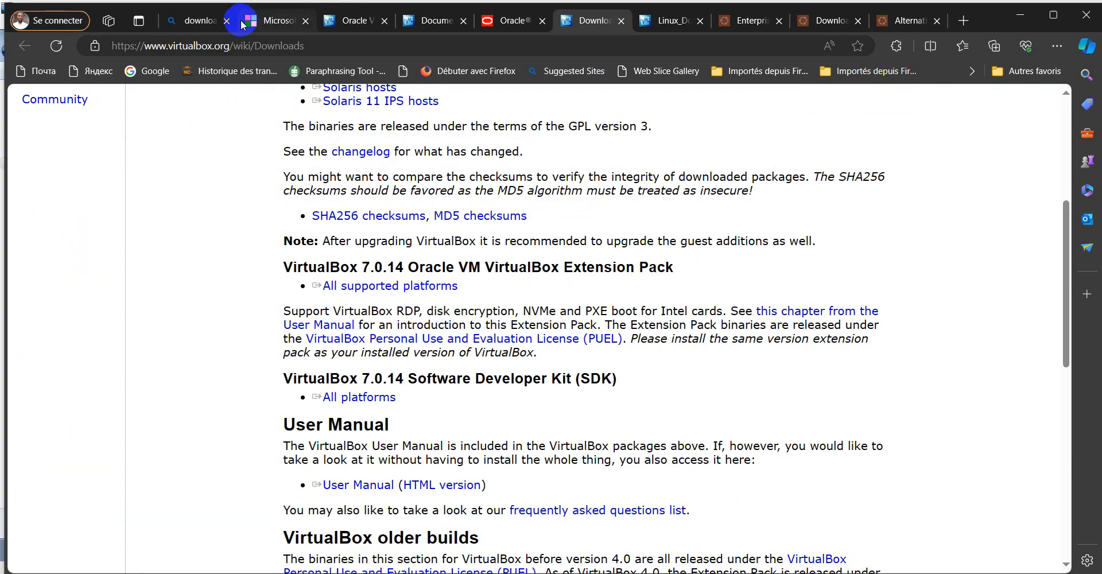
left_click(273, 23)
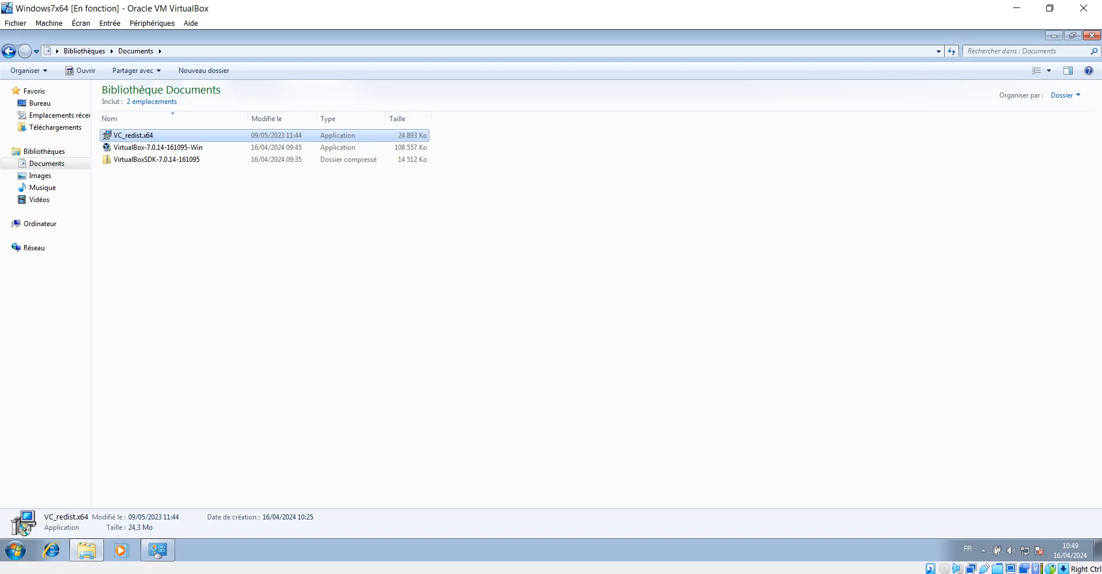
Try to install VirtualBox 7.0.14 from VirtualBox-7.0.14-161095-Win, authorizing its changes, and close the installer and compatibility assistant dialogs
left_click(132, 149)
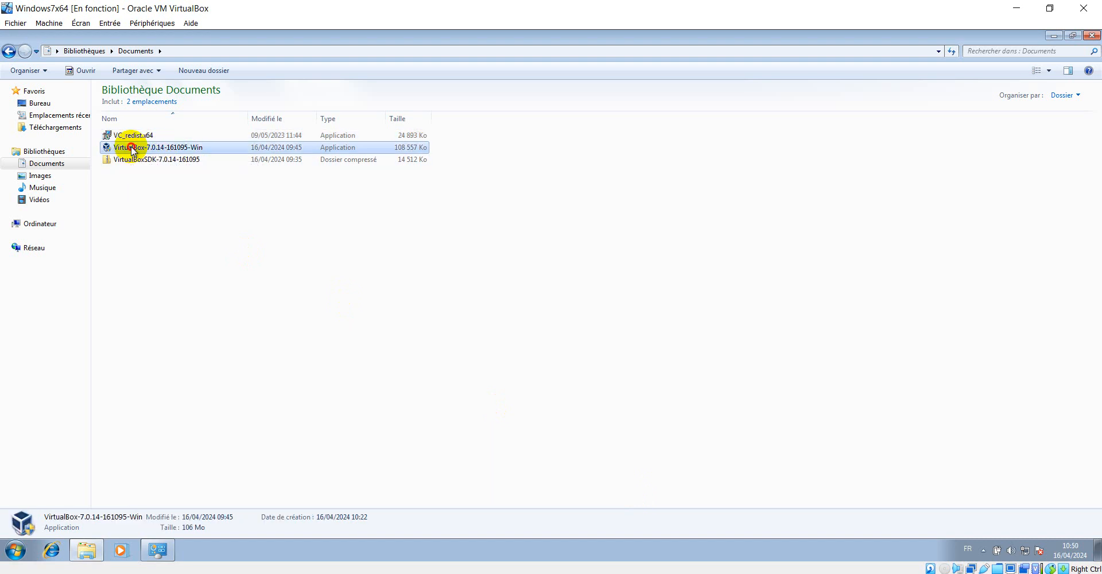
double_click(133, 148)
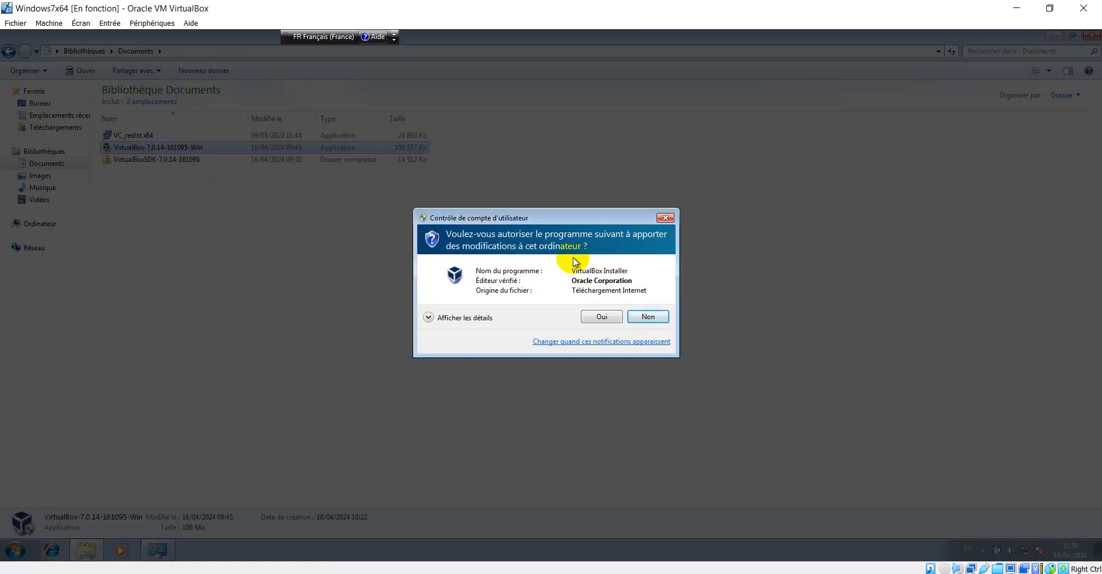
left_click(602, 316)
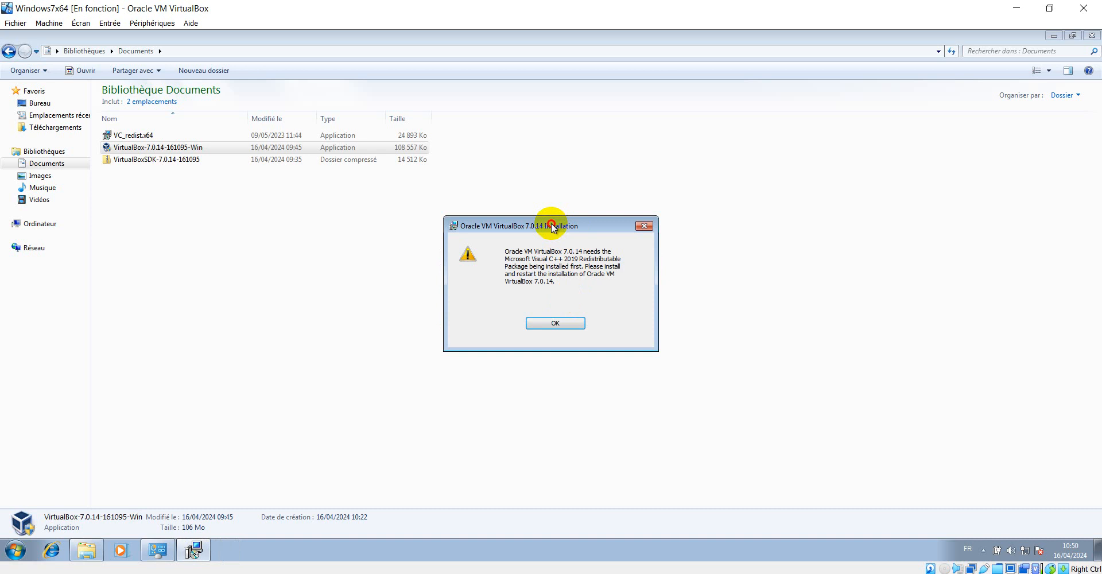
left_click_drag(551, 222, 495, 213)
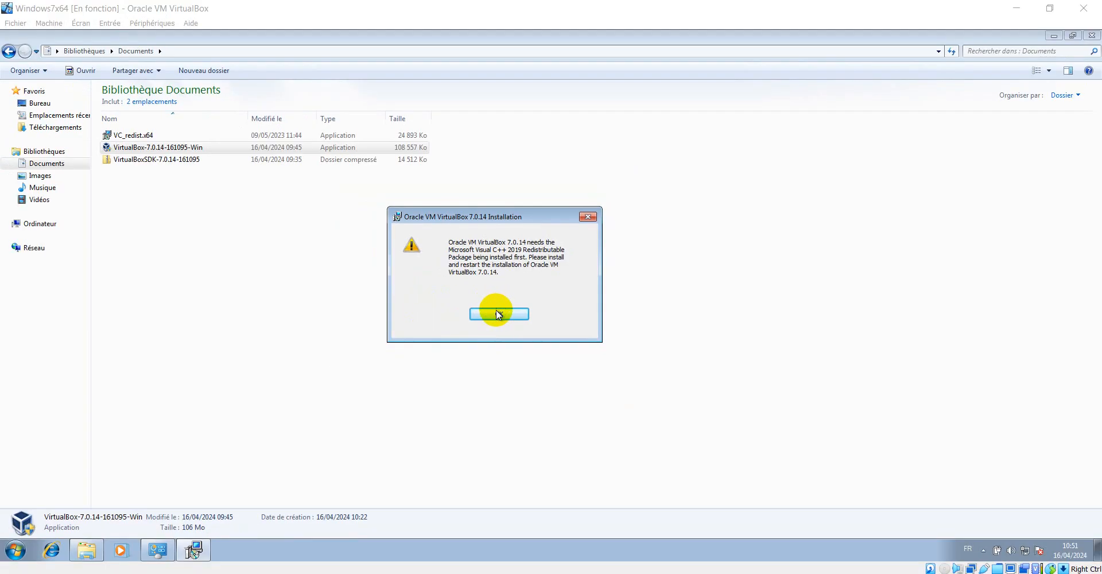
left_click(499, 314)
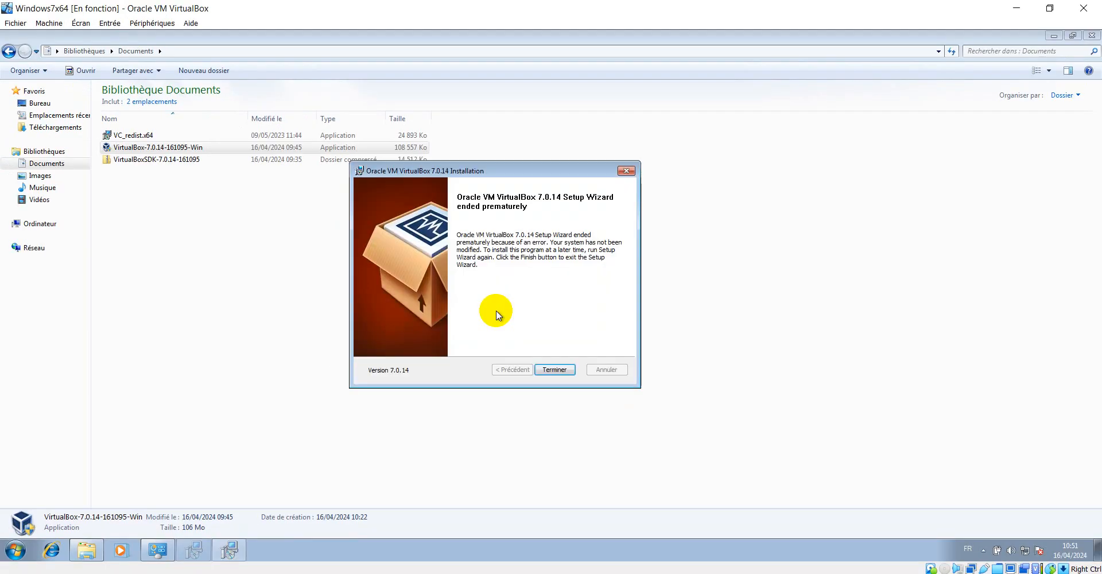
left_click(555, 370)
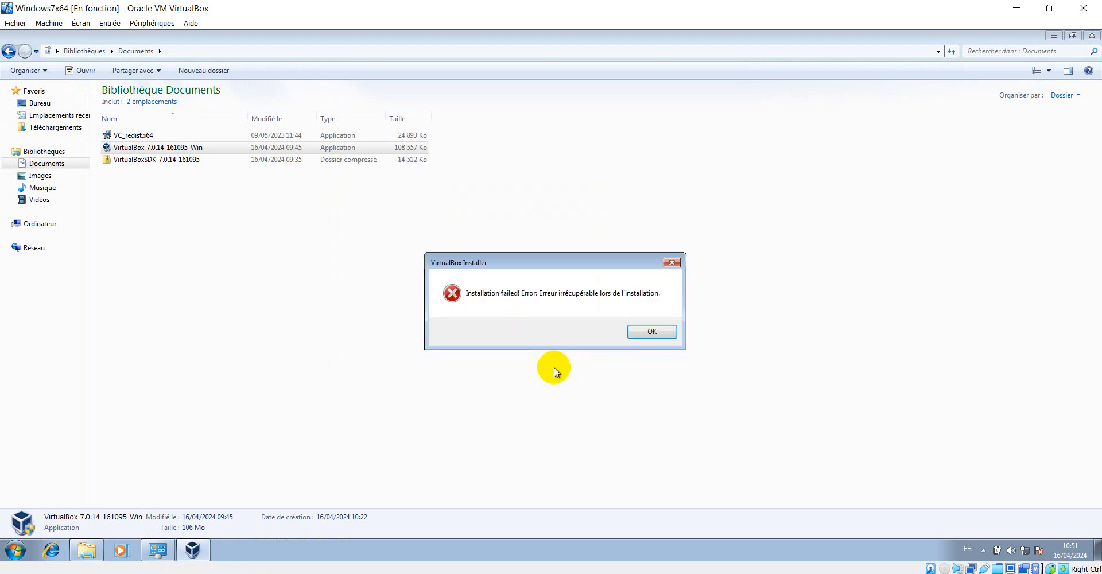
left_click(650, 331)
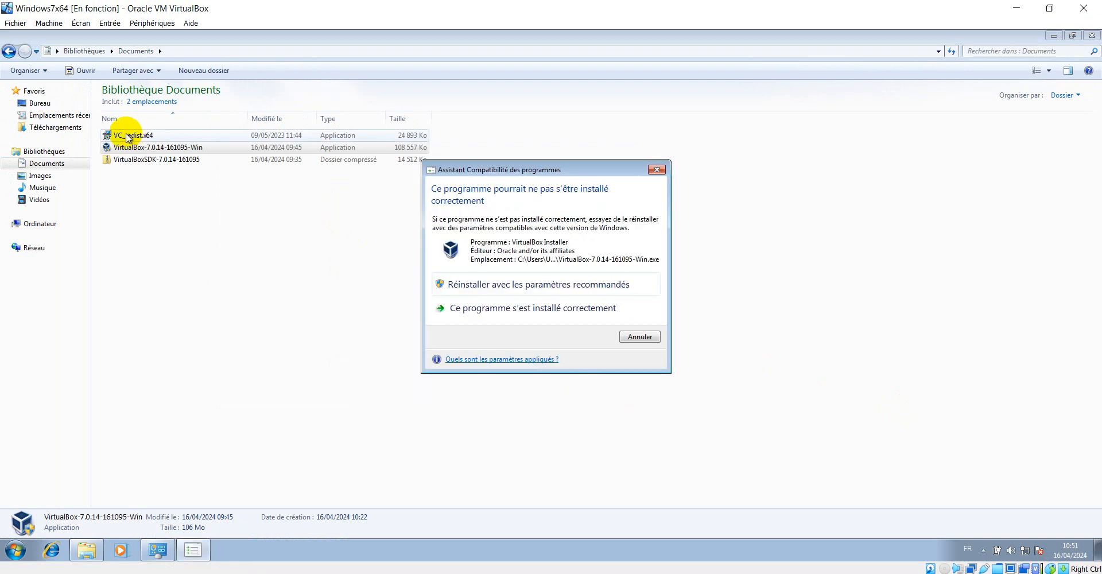
left_click(656, 169)
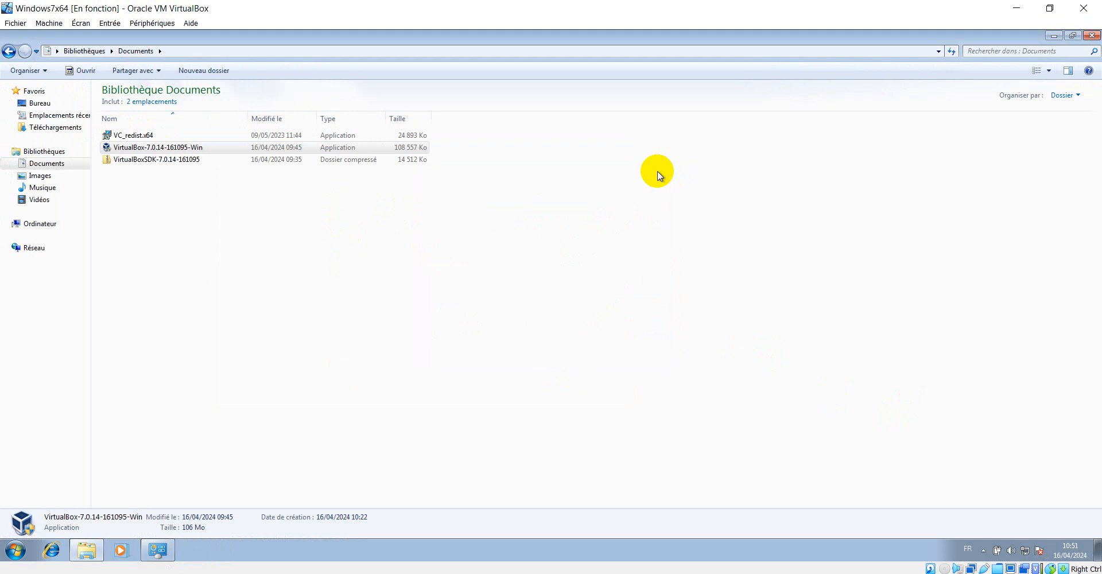
Try to install the Microsoft Visual C++ 2015-2022 Redistributable (x64) from VC_redist.x64, accepting the licence terms and authorizing changes
left_click(129, 137)
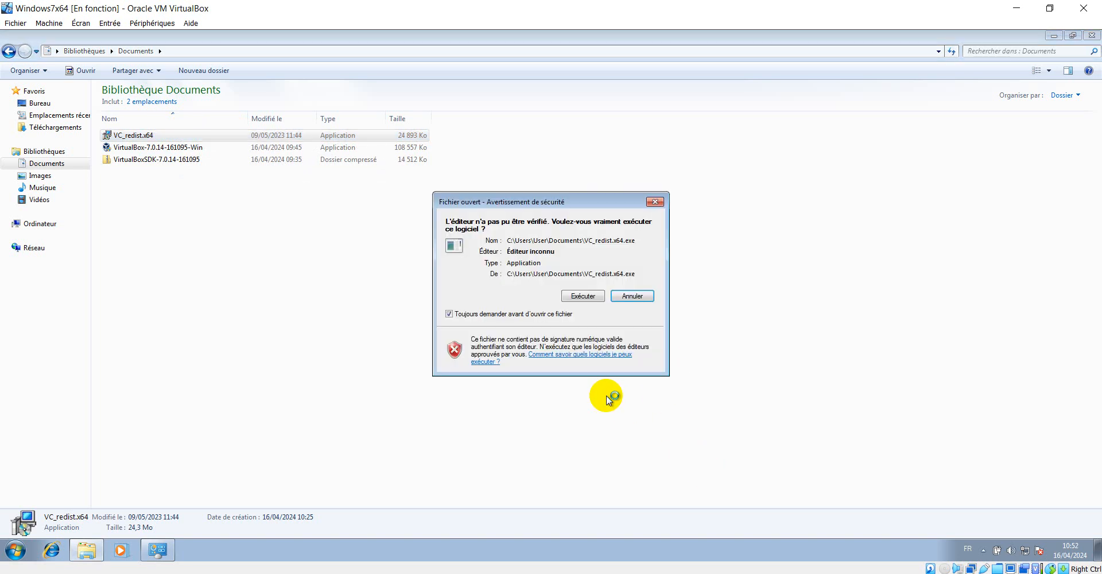
left_click(582, 295)
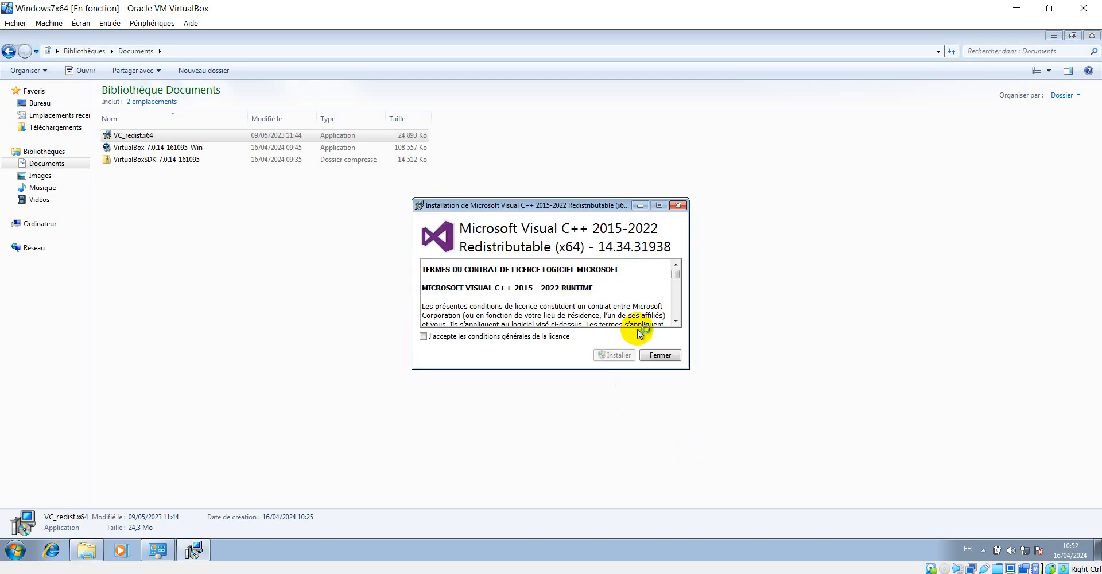
left_click(431, 337)
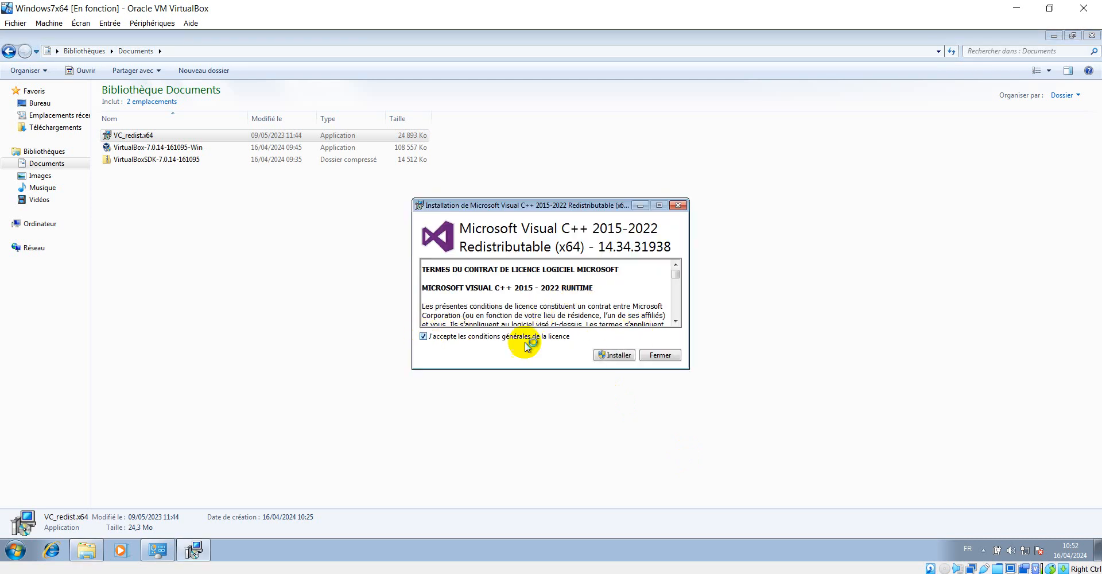
left_click(613, 355)
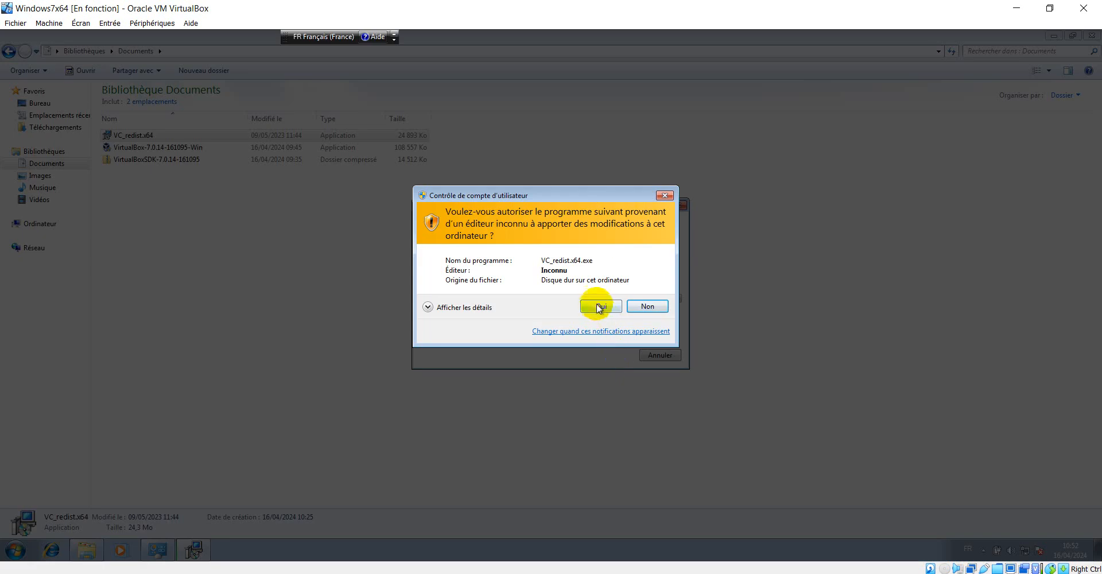
left_click(596, 306)
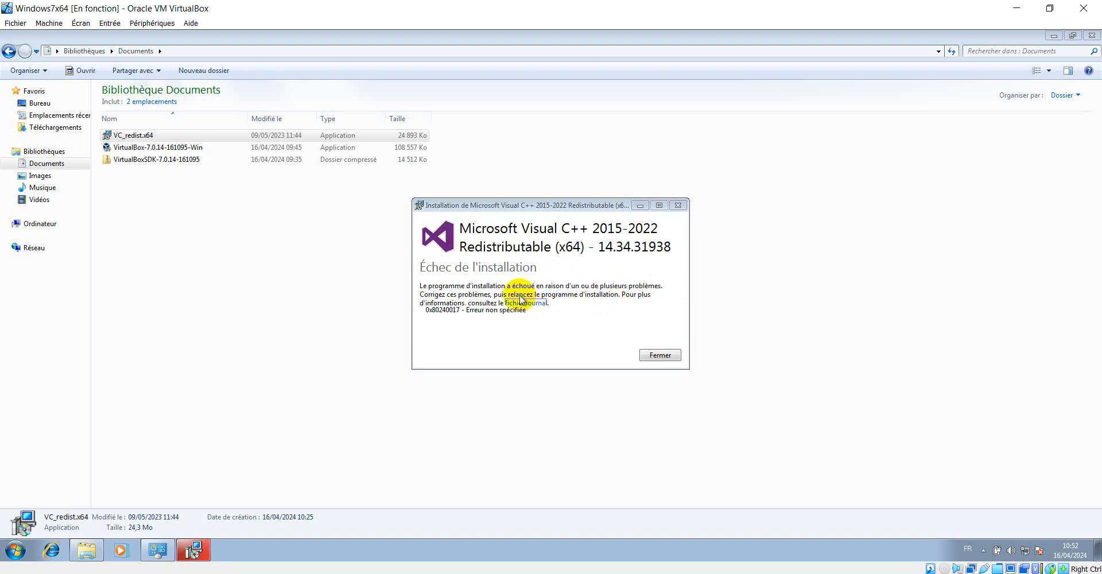
left_click(661, 356)
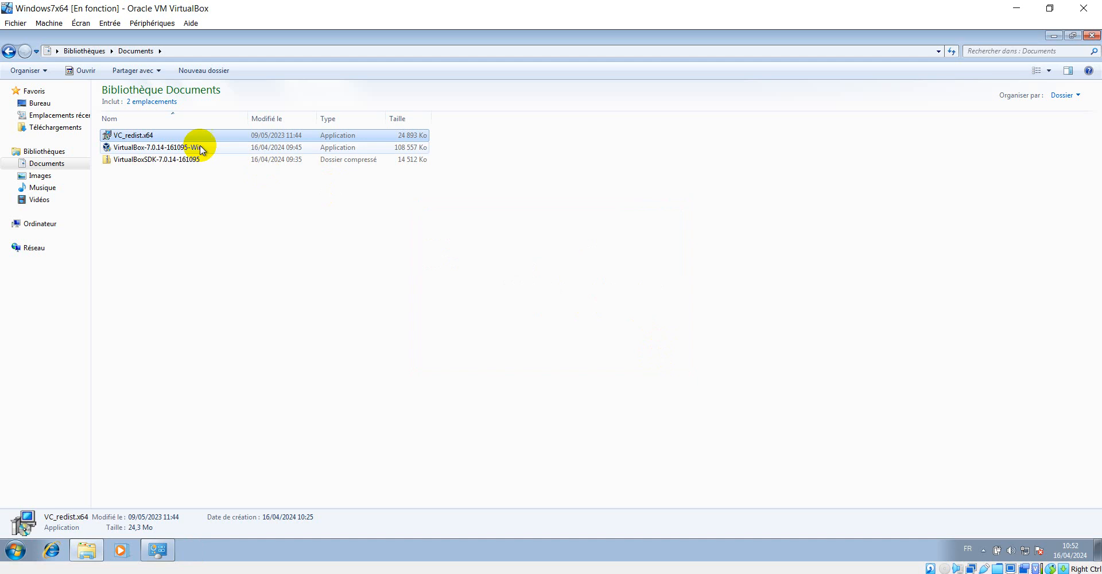
Try to install VC_redist.x64 as administrator, accepting the licence terms, and open the installation's log file
right_click(147, 139)
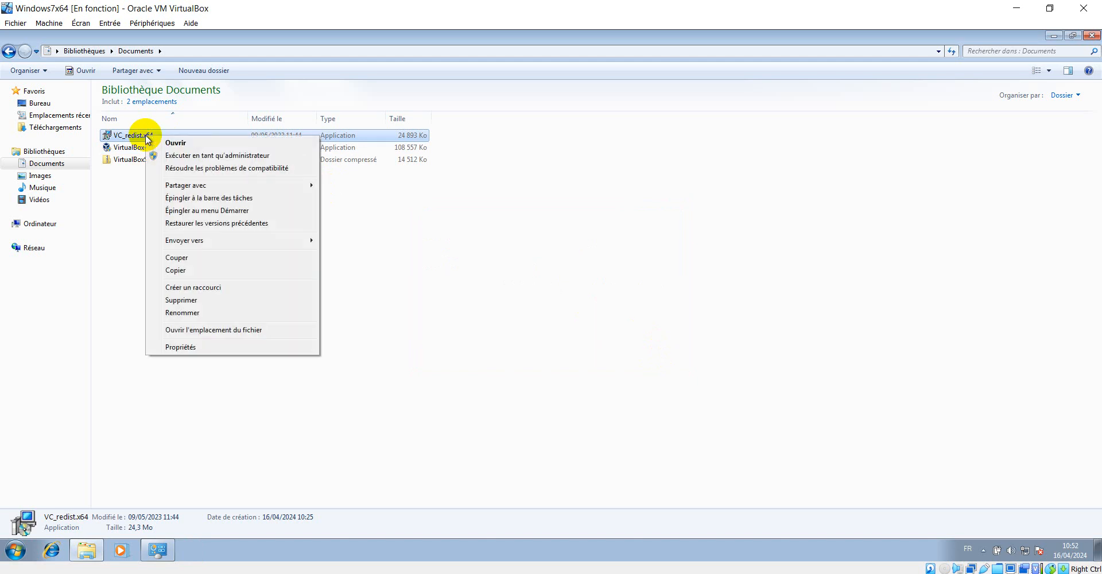
left_click(220, 157)
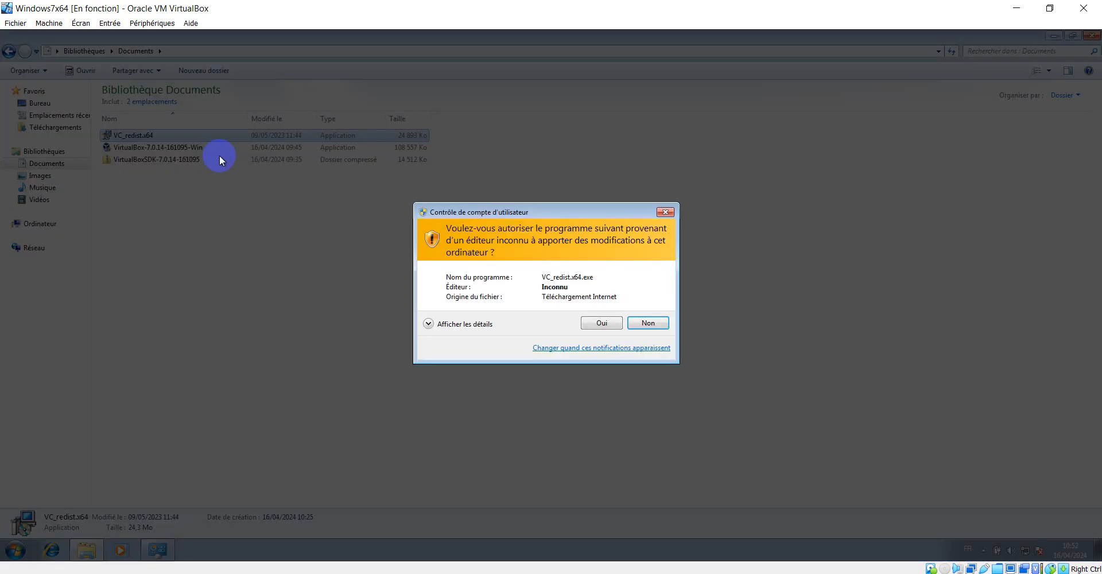
left_click(593, 319)
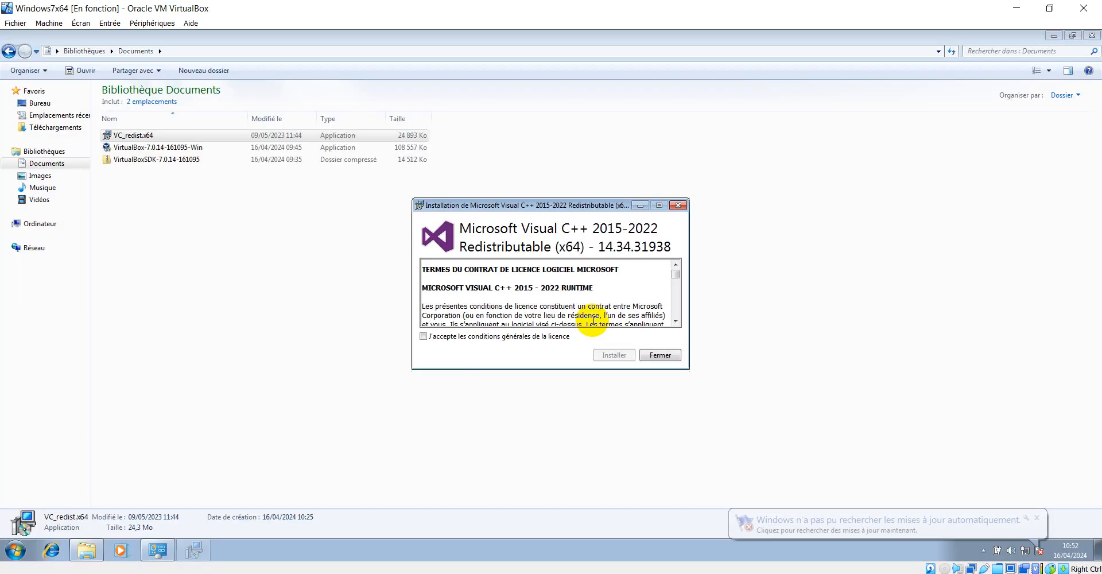
left_click(457, 339)
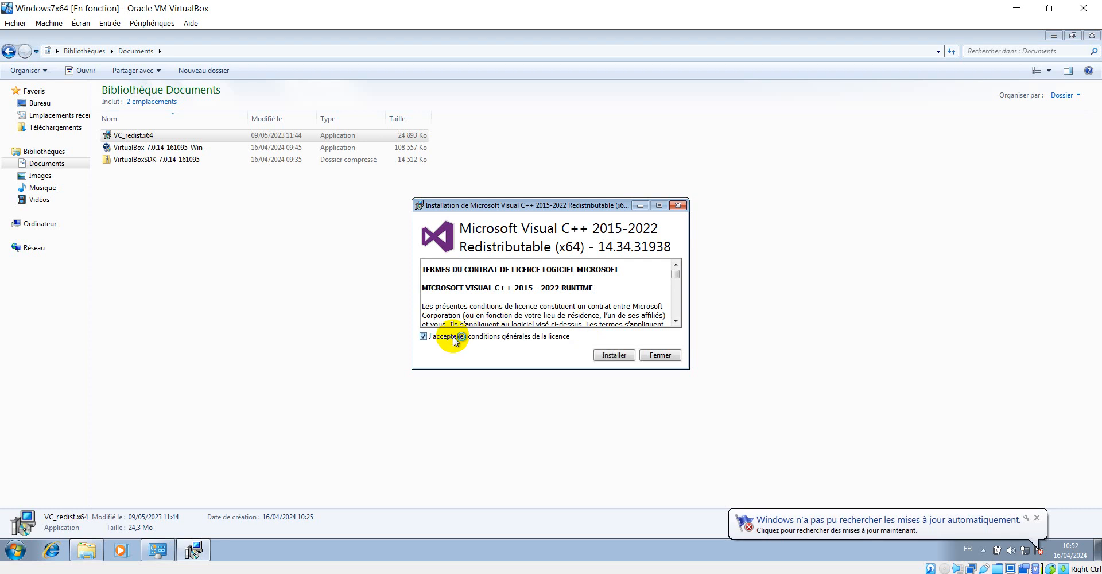
left_click(624, 356)
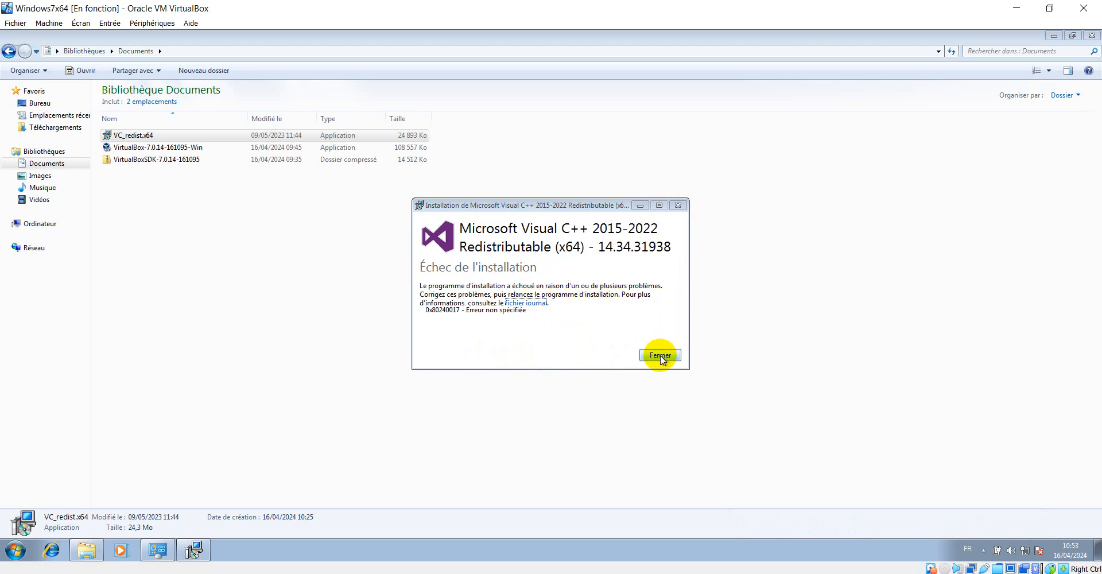
left_click(527, 303)
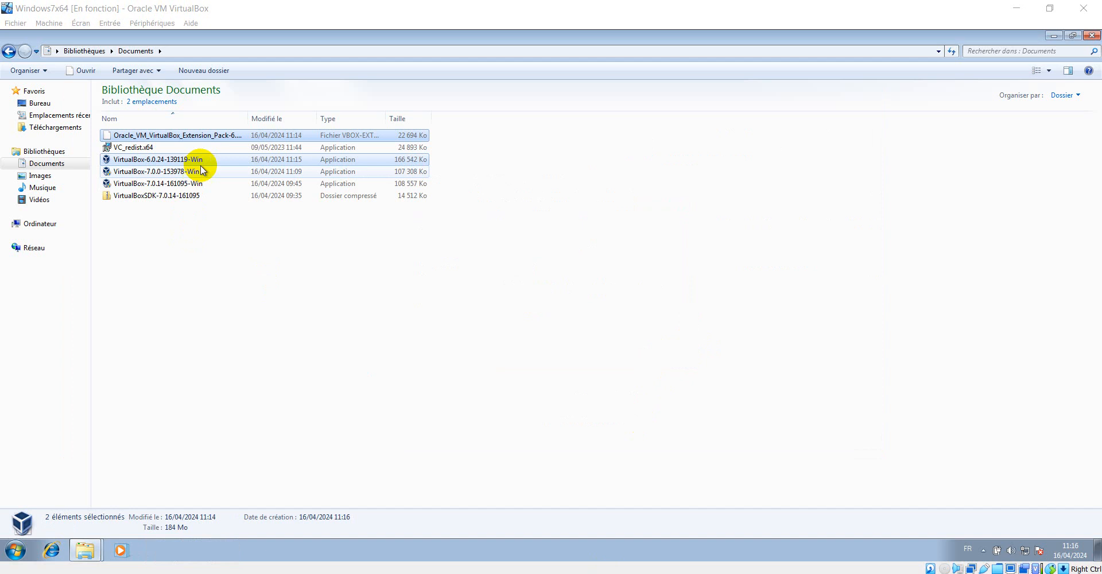
Launch the VirtualBox-6.0.24-139119-Win installer from the Documents library and allow the file to run
left_click(168, 163)
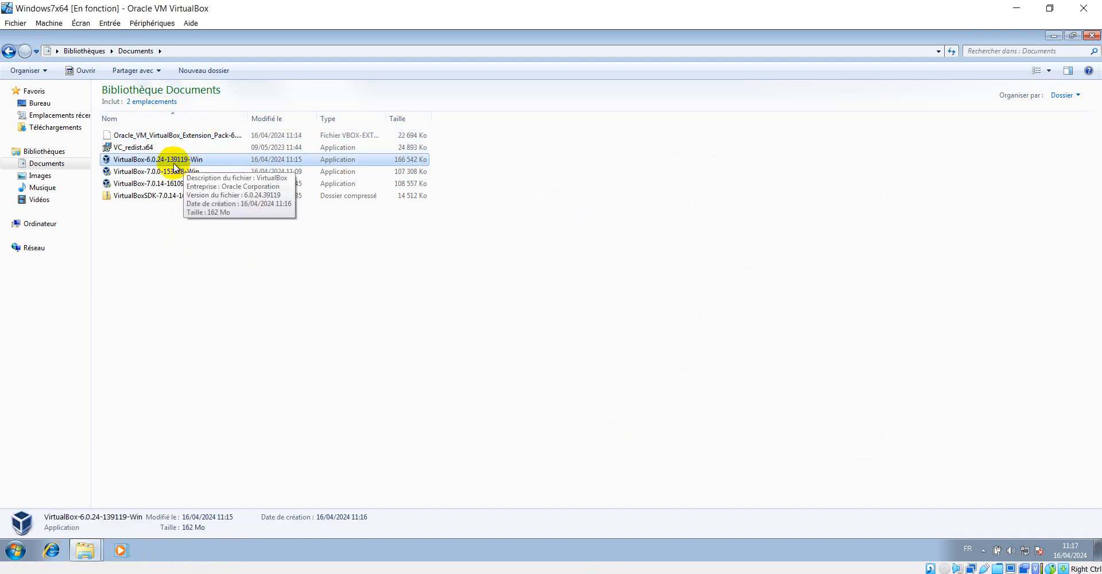
left_click(803, 573)
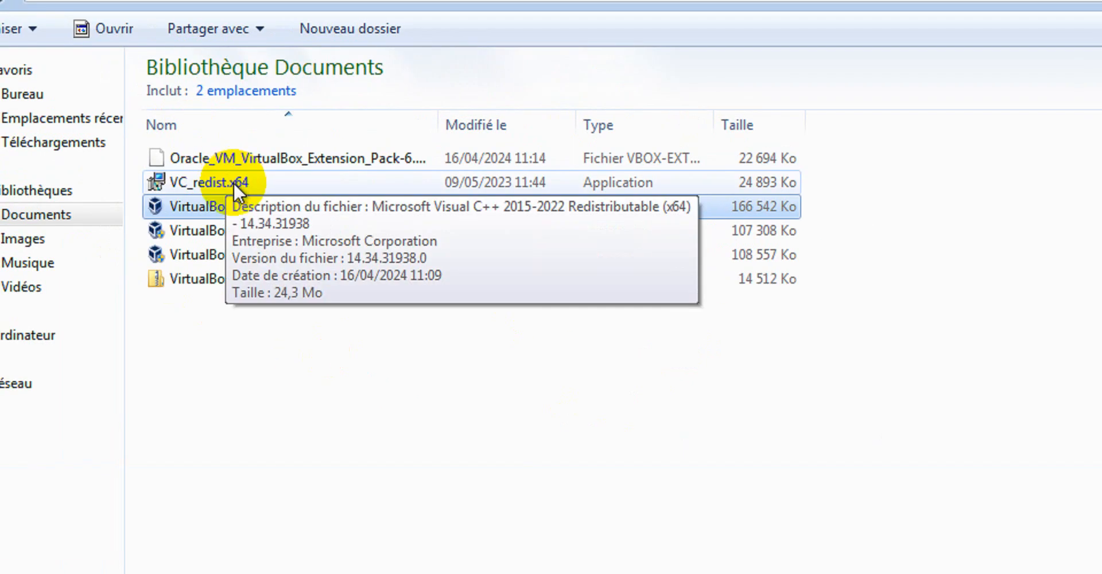
mouse_move(363, 211)
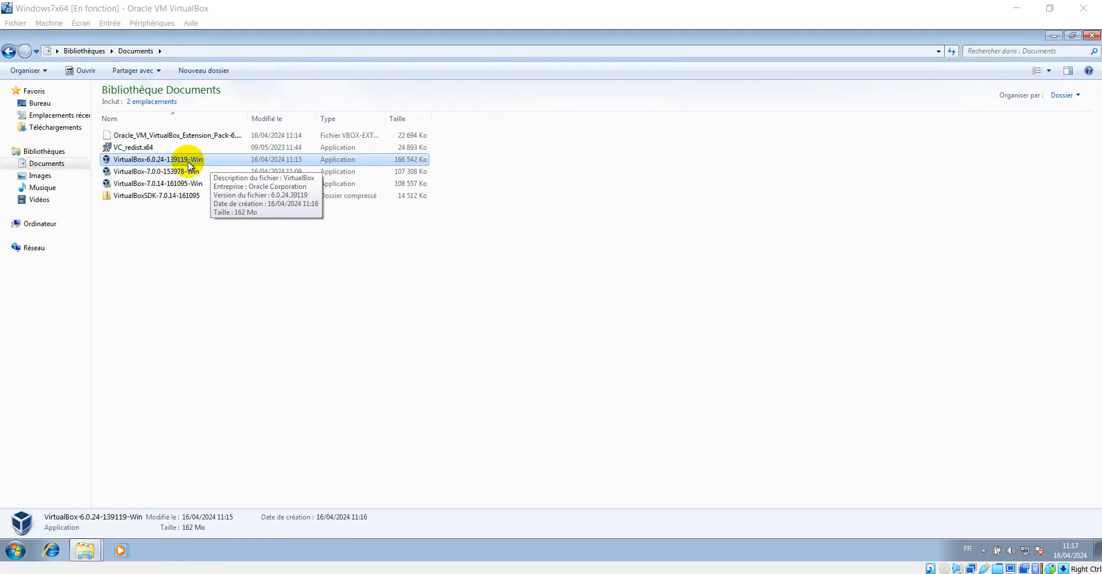
right_click(188, 162)
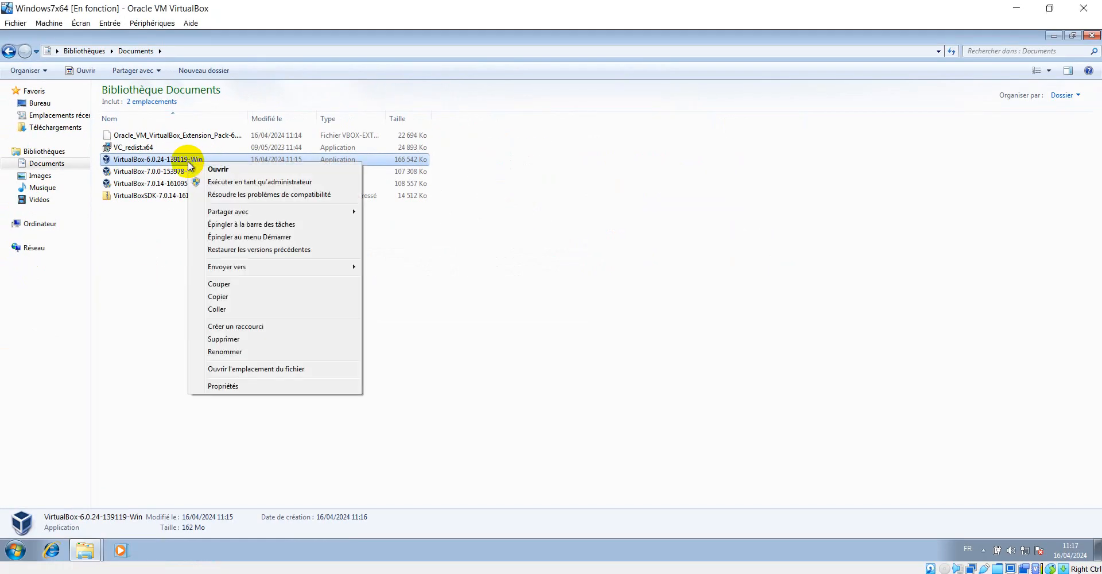
left_click(215, 167)
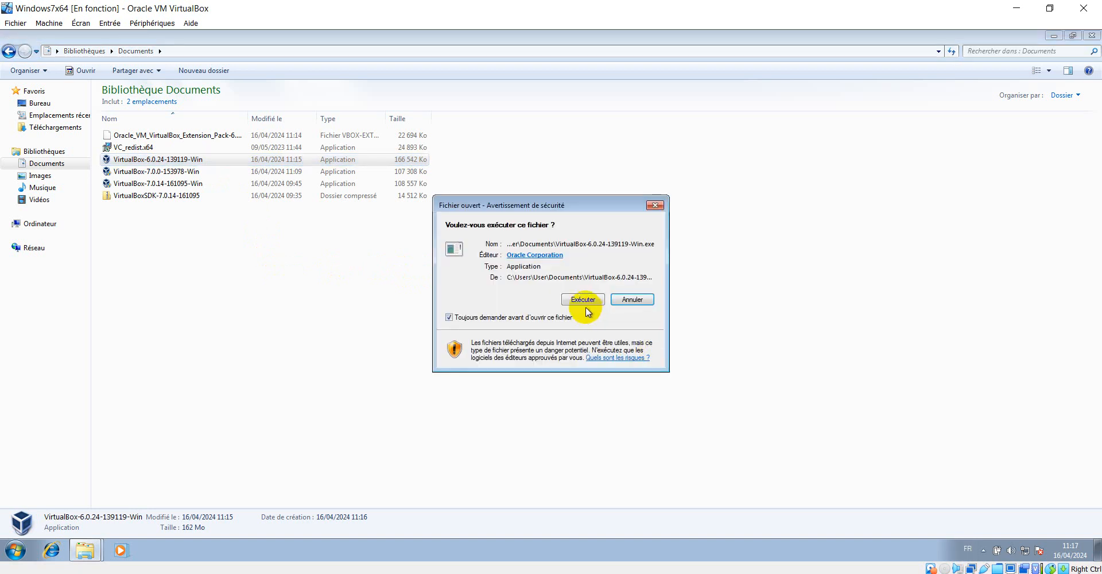
left_click(582, 300)
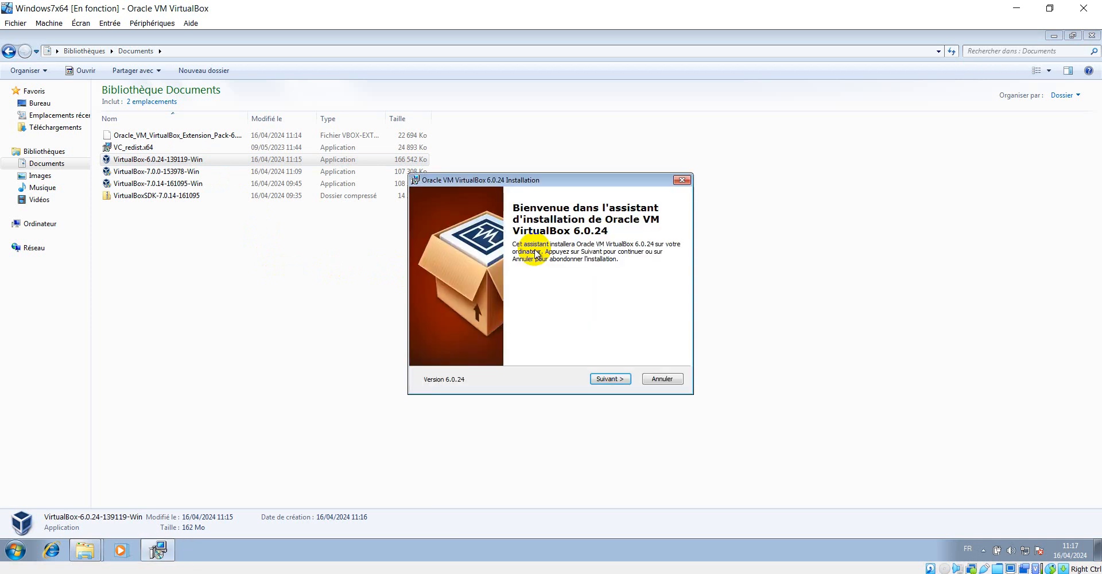
Advance the VirtualBox 6.0.24 setup to its custom installation page and view the guest's network adapters in the Control Panel
left_click(608, 381)
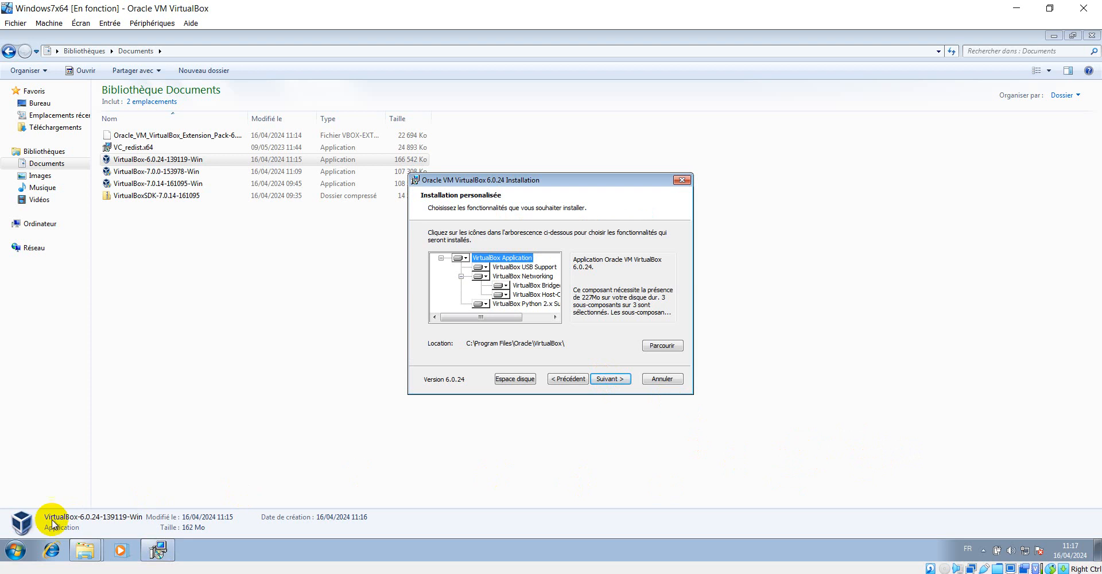
left_click(17, 559)
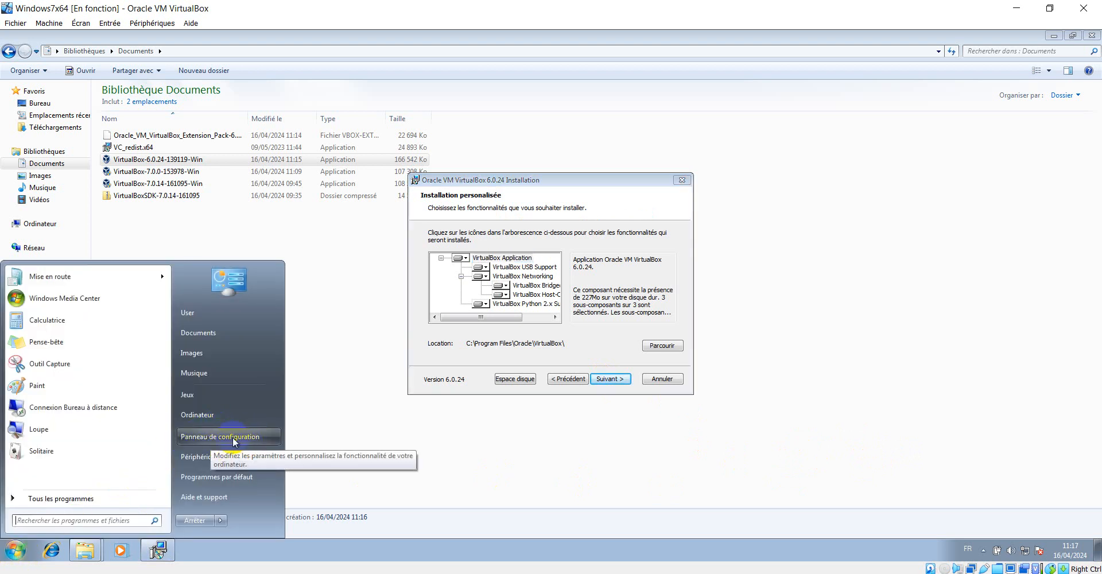
left_click(233, 439)
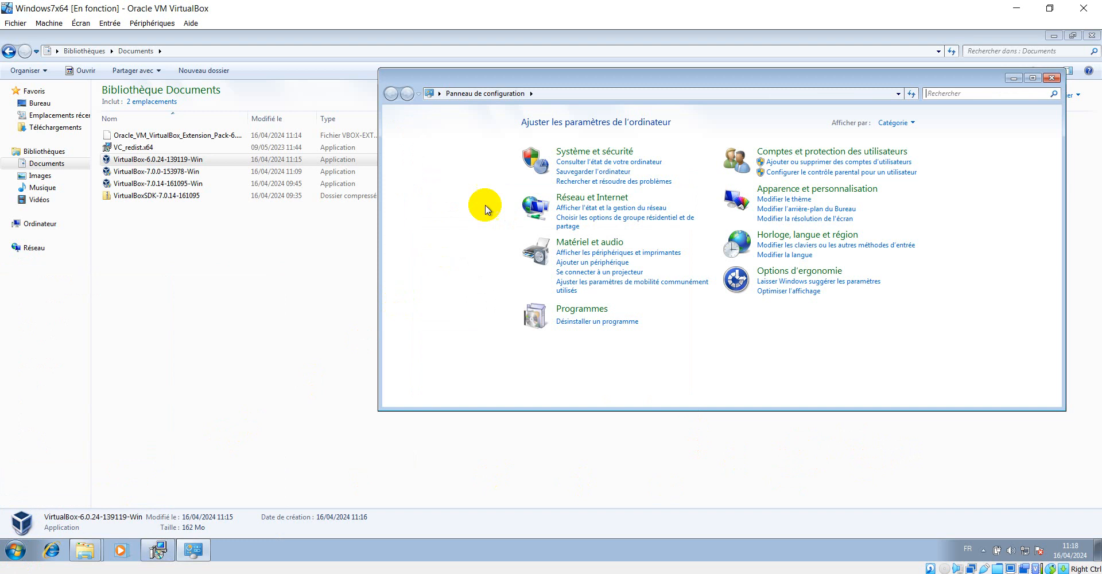
left_click_drag(587, 78, 350, 106)
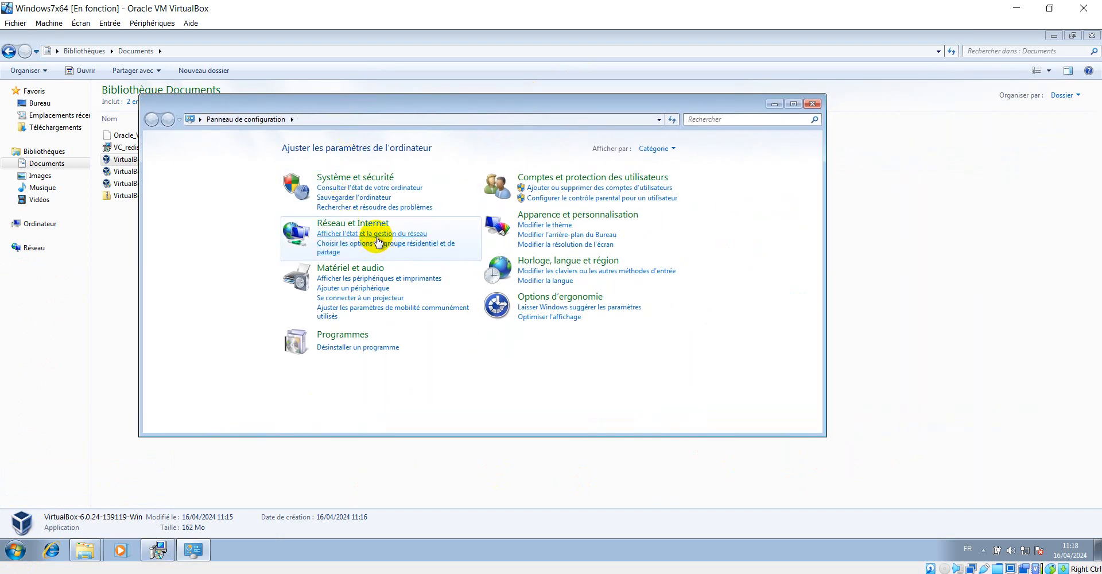
left_click(356, 224)
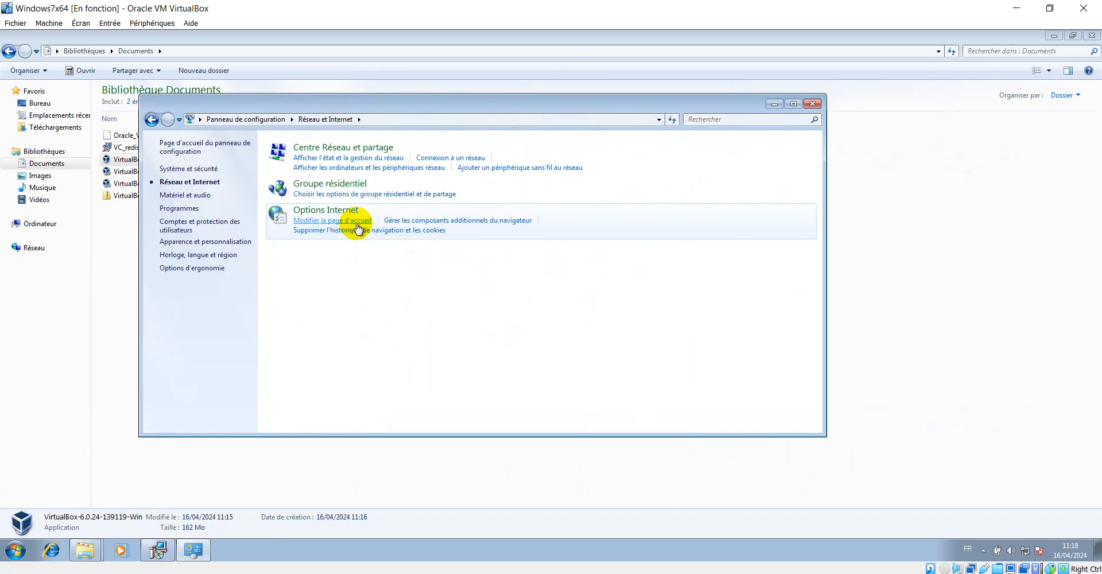
left_click(334, 151)
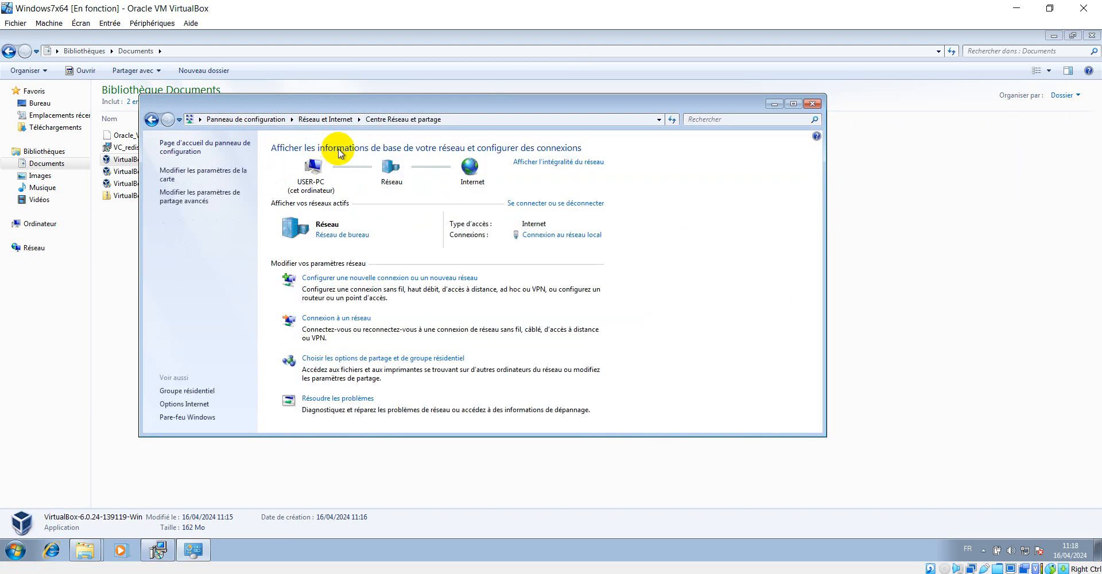
left_click(223, 175)
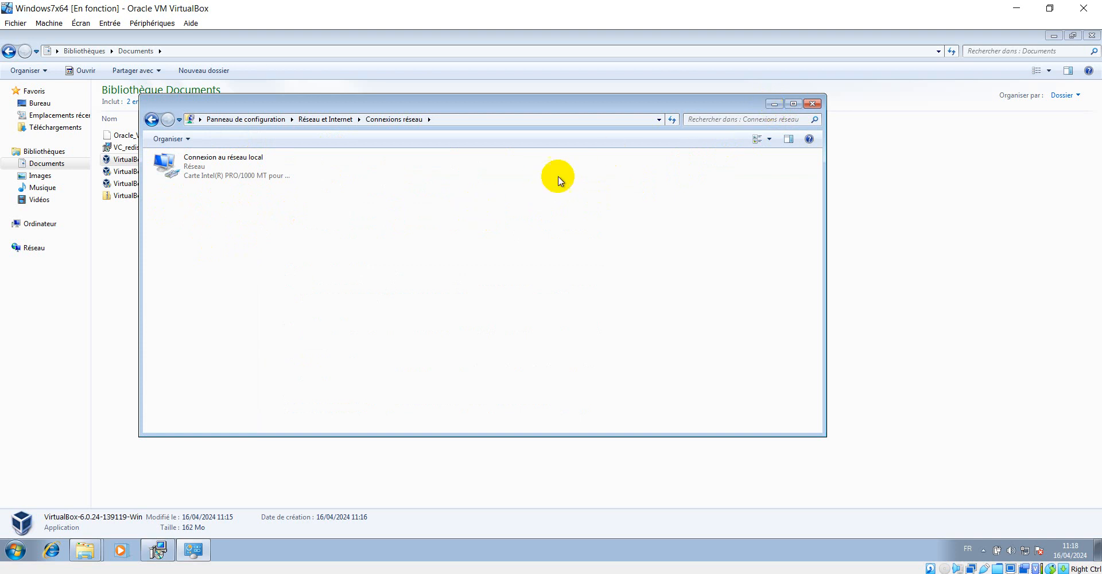
left_click(774, 104)
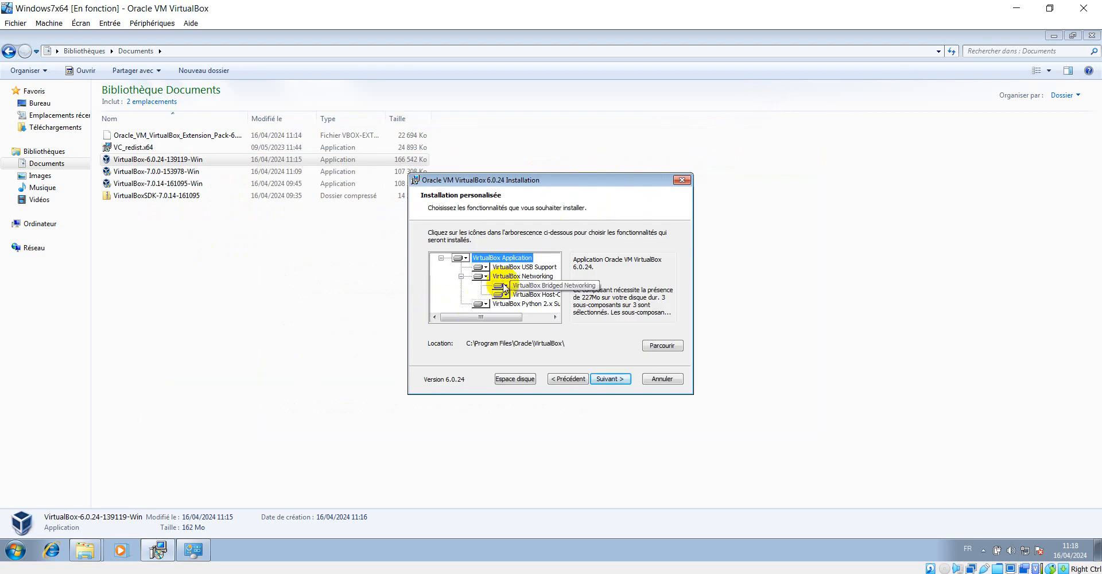
Keep the default features, location, shortcuts and file associations for VirtualBox 6.0.24, and agree to the temporary network disconnection
mouse_move(467, 320)
left_mouse_down()
mouse_move(531, 318)
mouse_move(483, 319)
left_mouse_up()
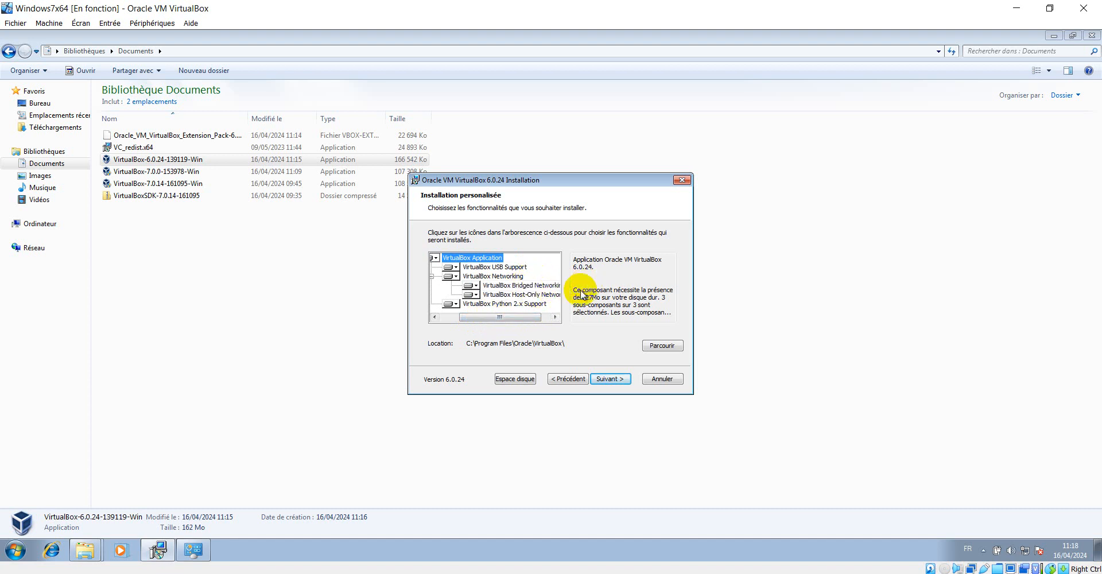
left_click(610, 378)
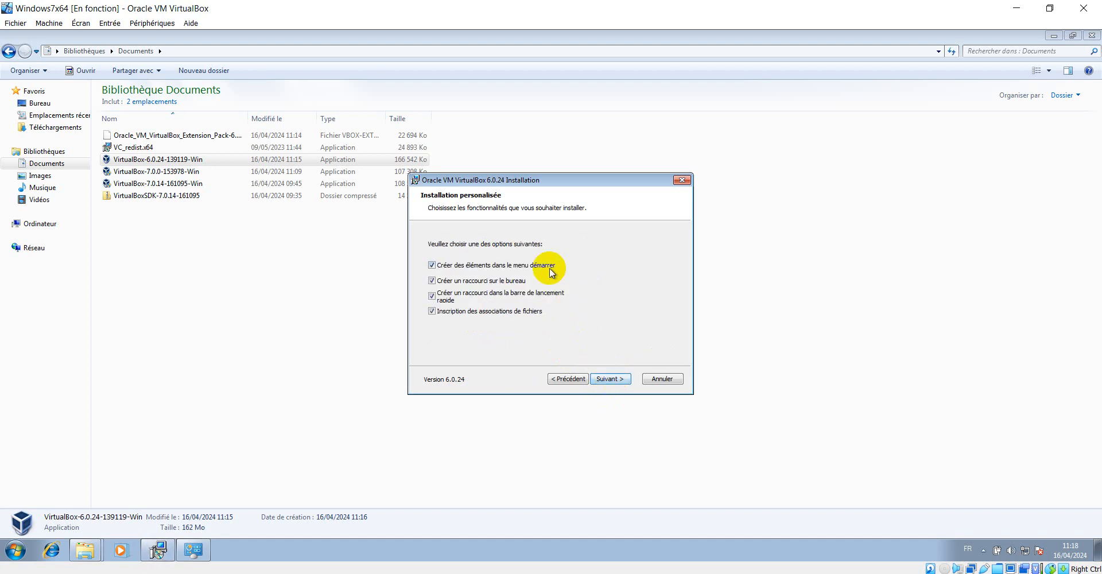
left_click(609, 378)
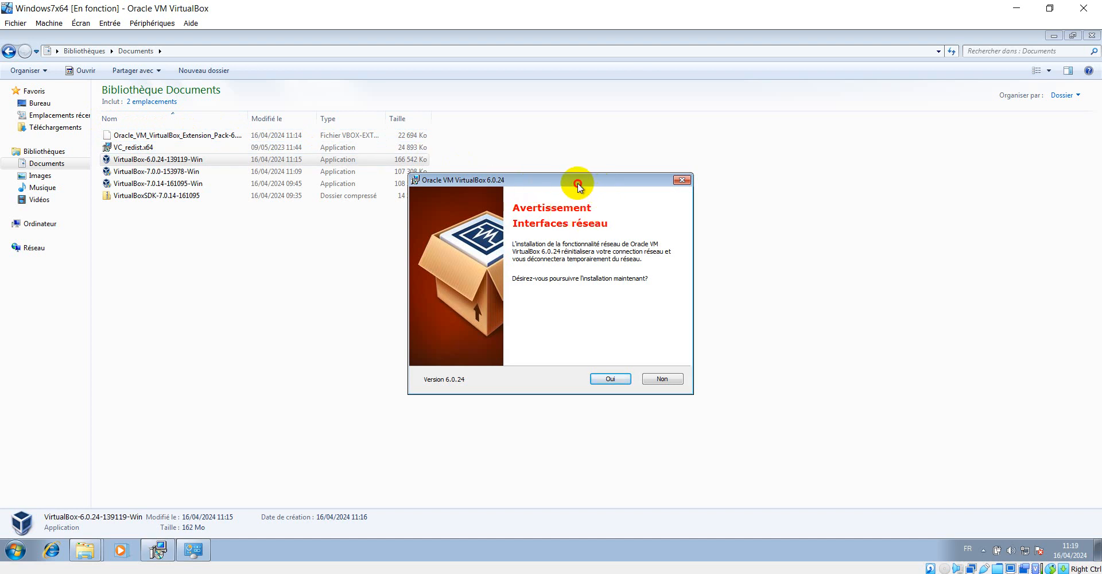
left_click_drag(578, 183, 676, 187)
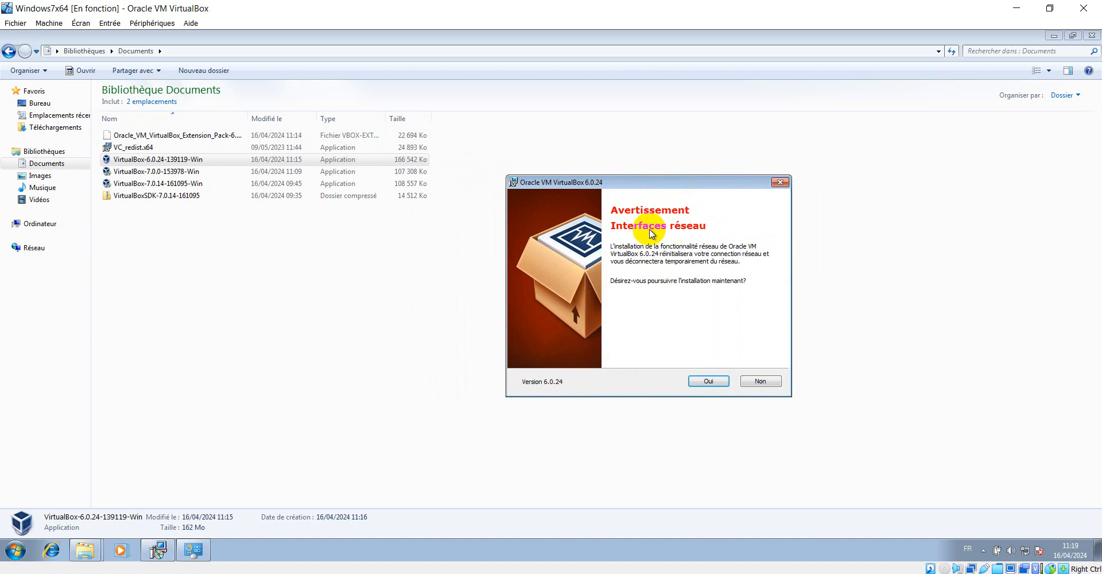
left_click(709, 381)
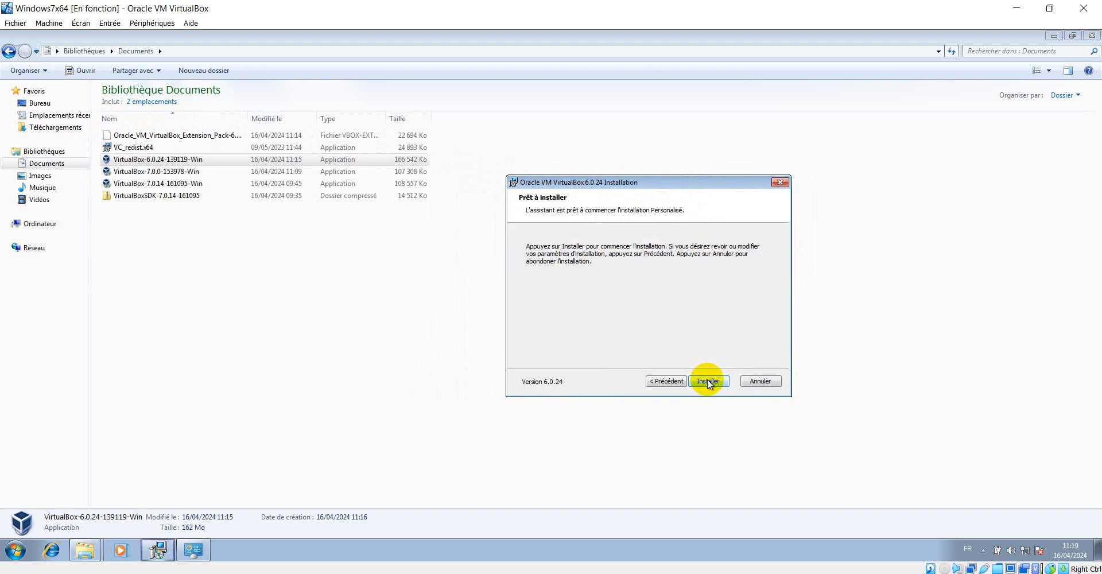
Install VirtualBox 6.0.24 with Oracle's USB controller, network adapter and network service drivers, and finish the wizard without starting the program
left_click(708, 382)
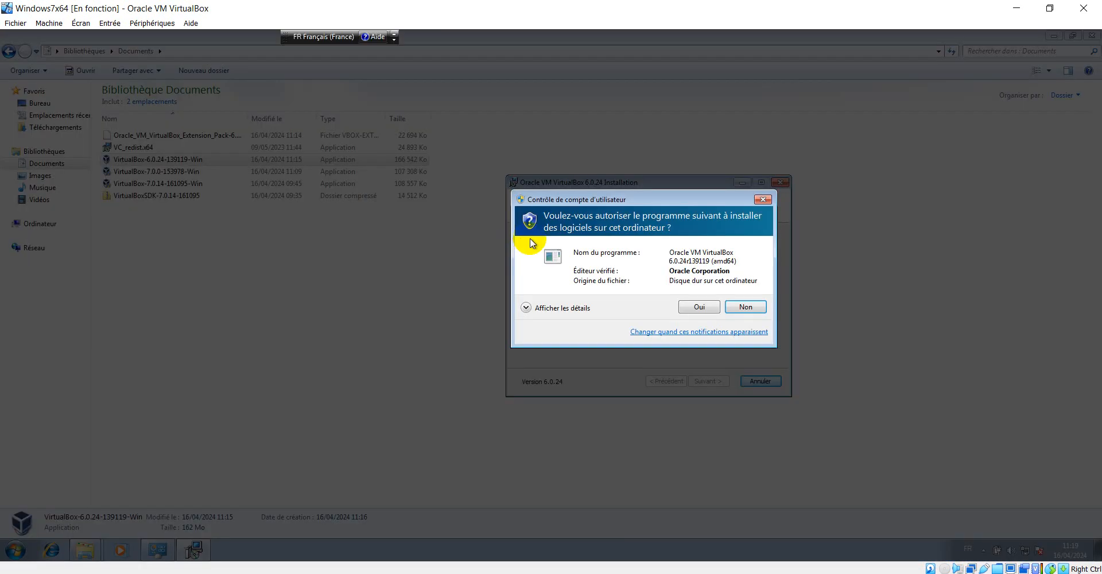
left_click(699, 306)
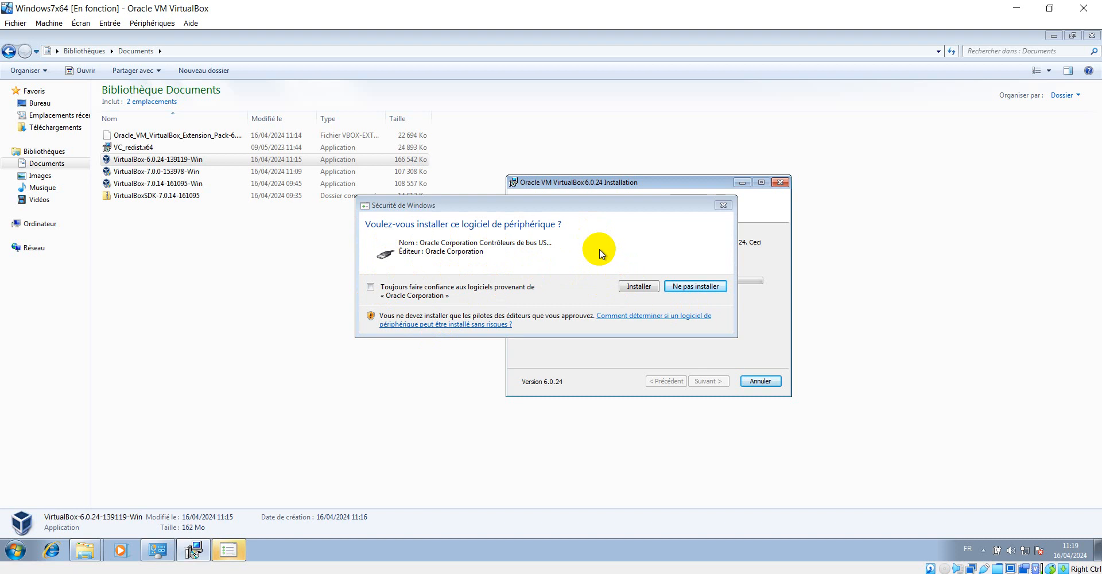
left_click(635, 284)
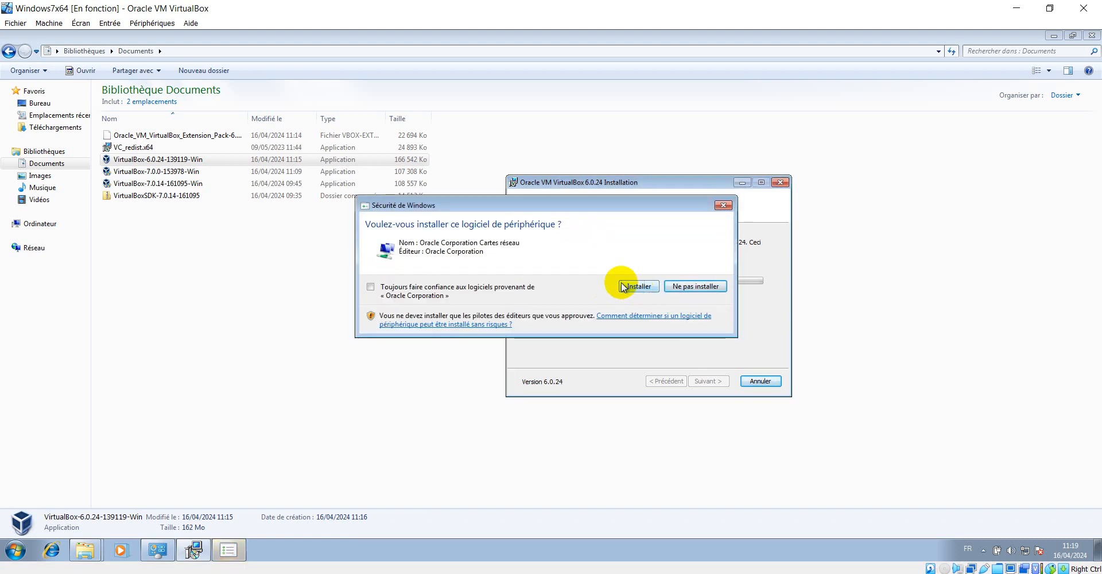
left_click(637, 287)
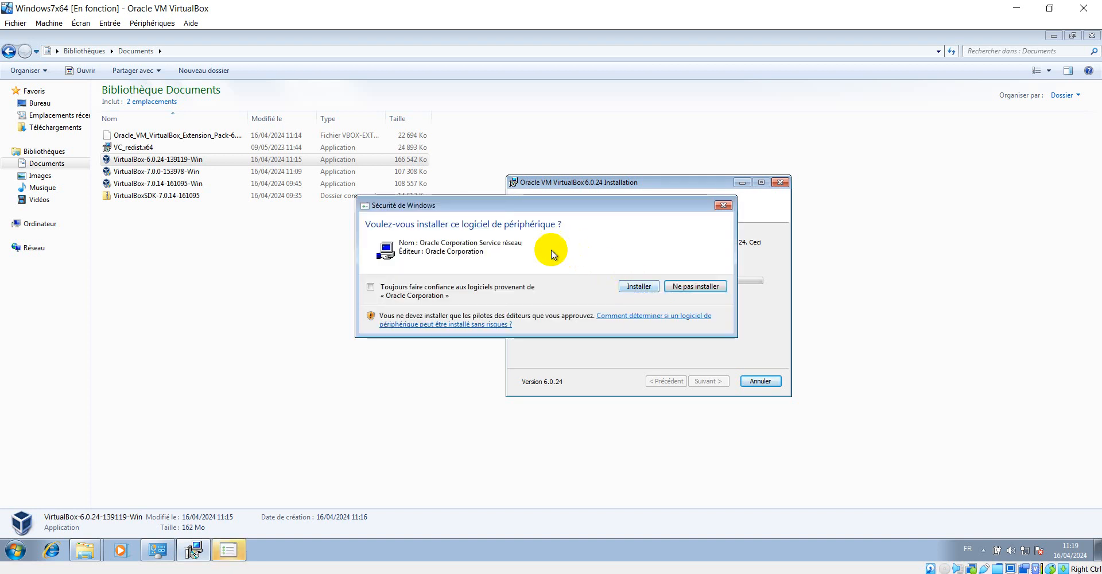
left_click(635, 286)
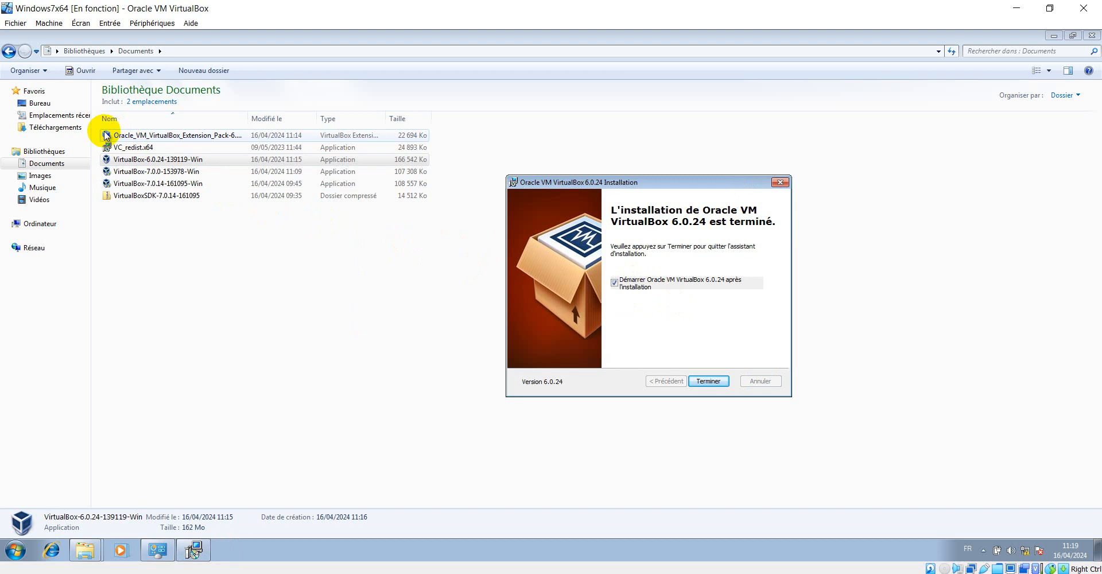
left_click(614, 283)
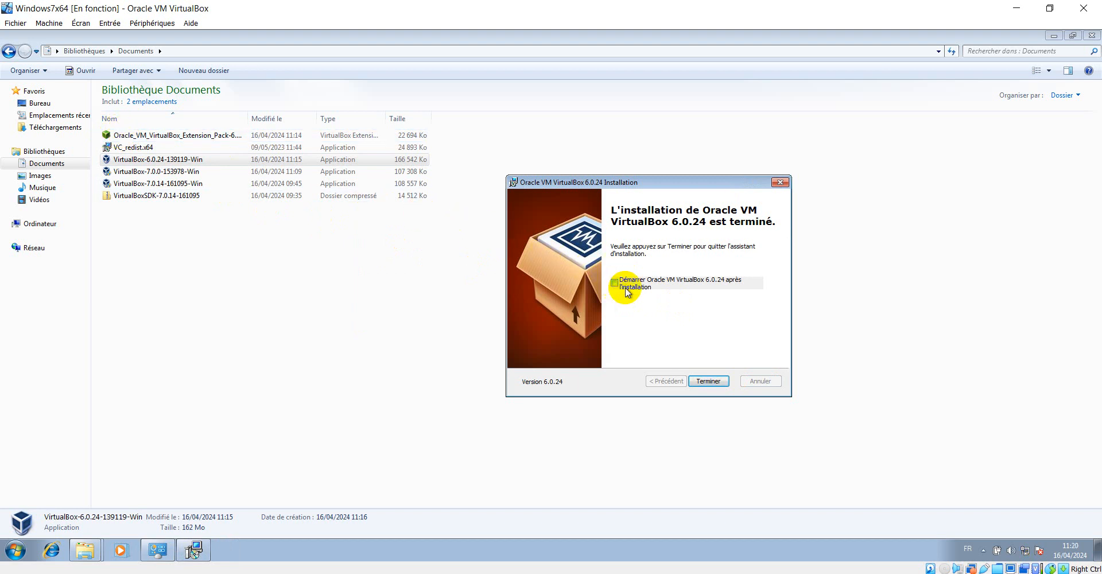
left_click(708, 382)
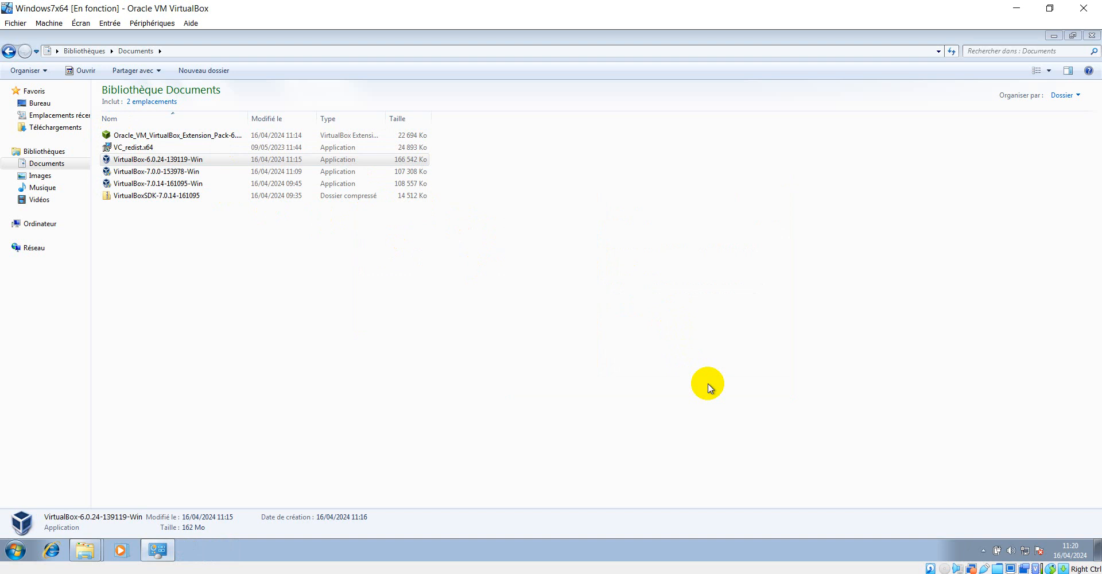
Install the Oracle VM VirtualBox Extension Pack from the Documents library, accepting its licence and authorizing the changes
left_click(147, 137)
double_click(147, 135)
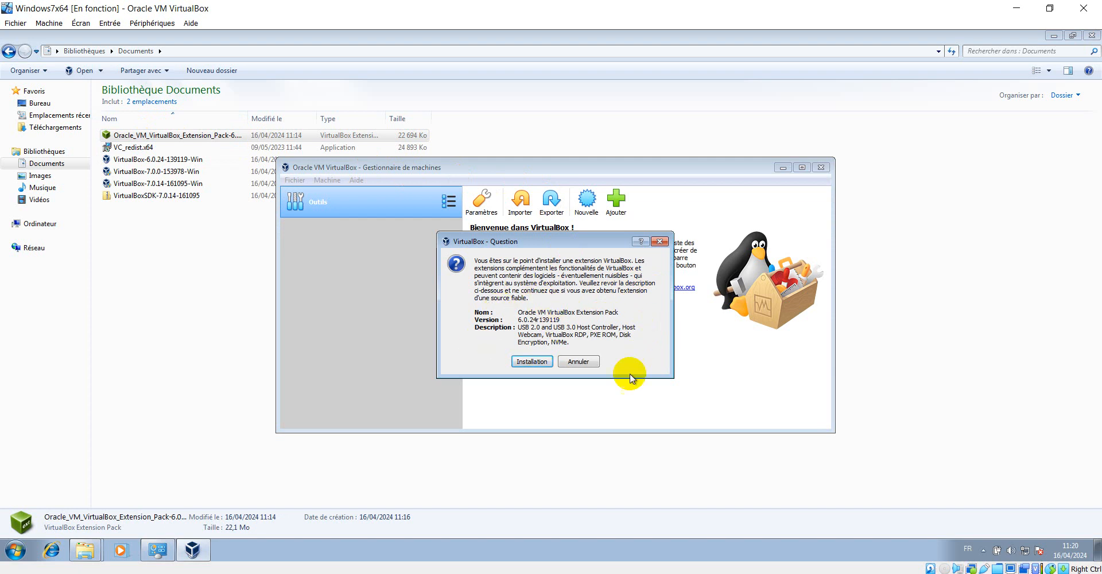
left_click(762, 573)
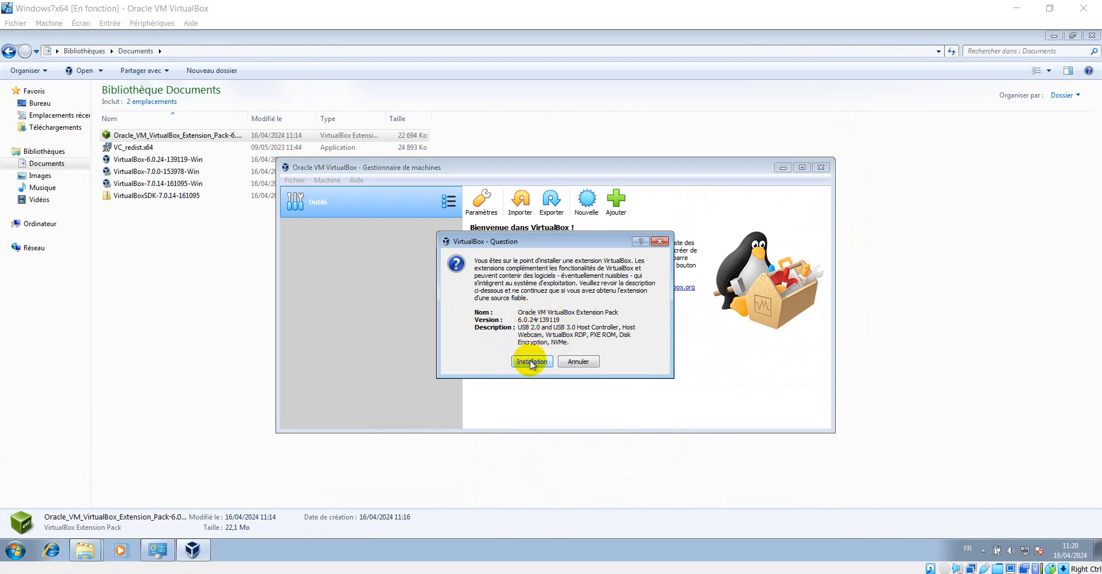
left_click(529, 362)
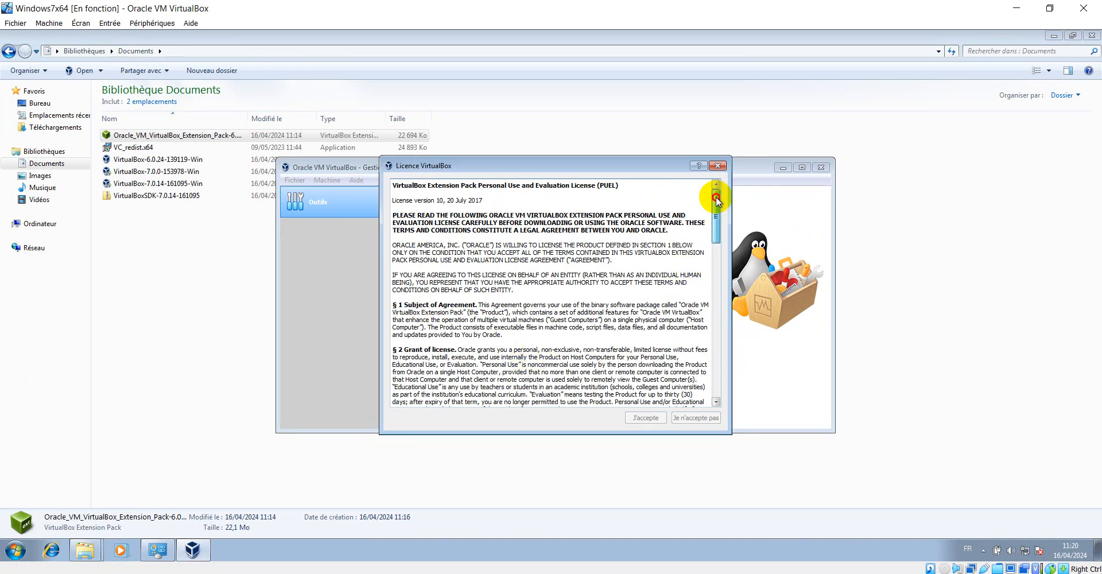
left_click_drag(717, 200, 725, 402)
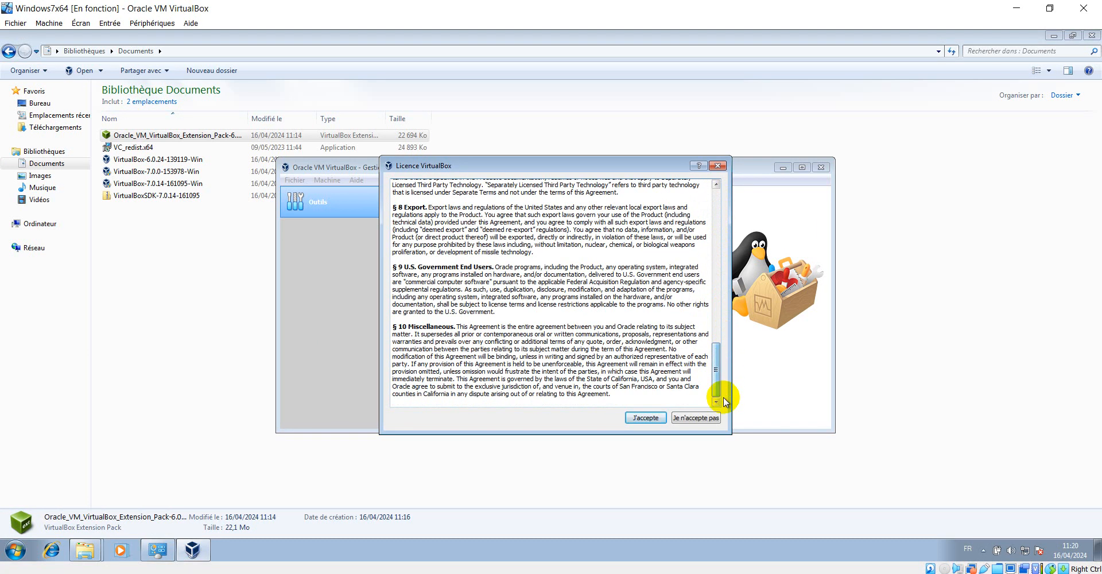
left_click(644, 417)
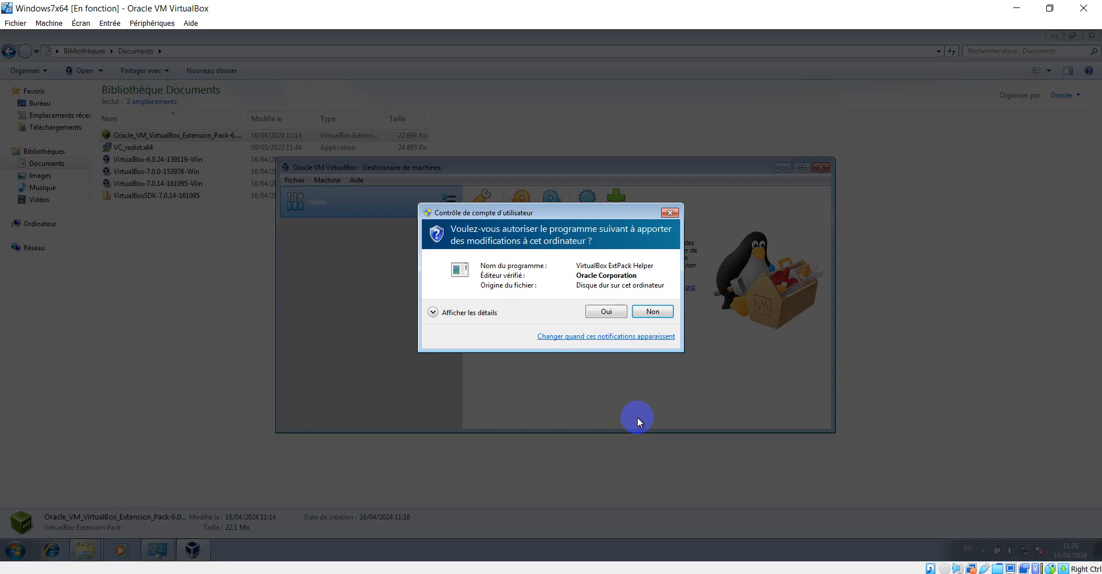
left_click(602, 312)
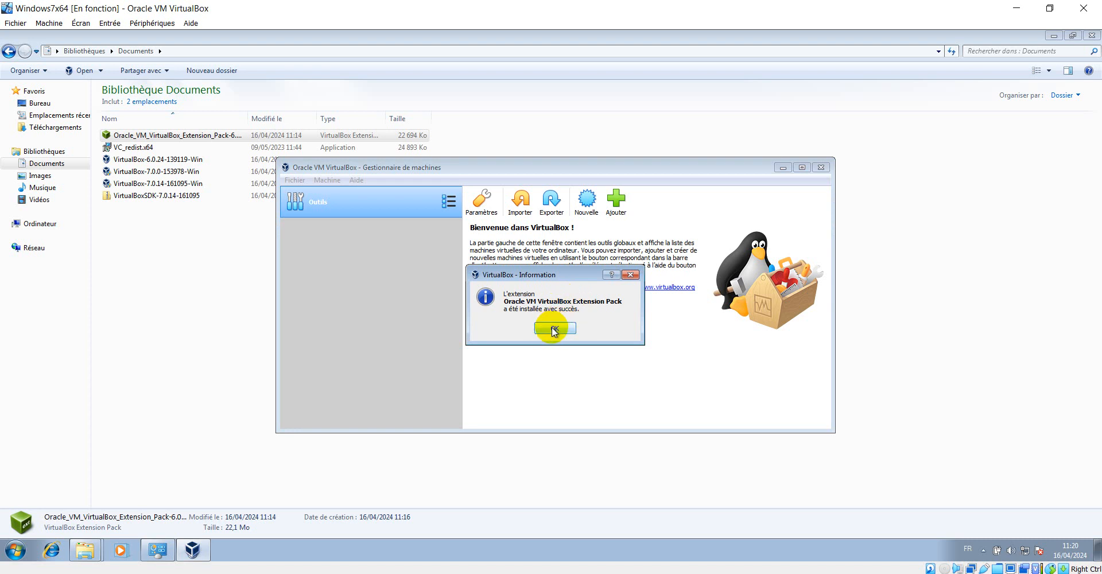
left_click(553, 328)
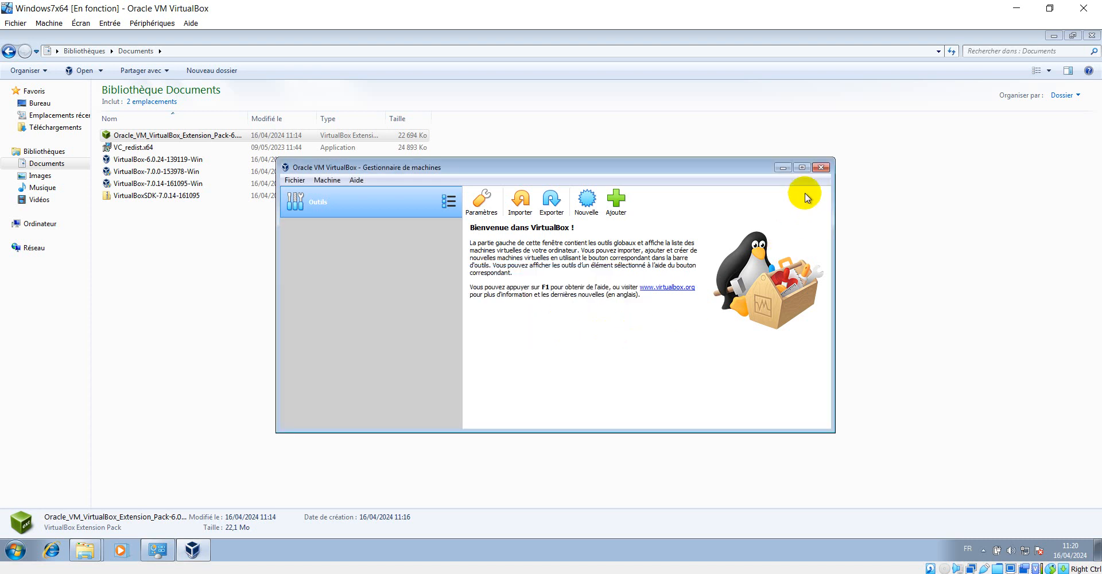
Look up the host VirtualBox version in its About information, with the guest's VirtualBox Manager maximized, and restore the manager's window size
left_click(802, 167)
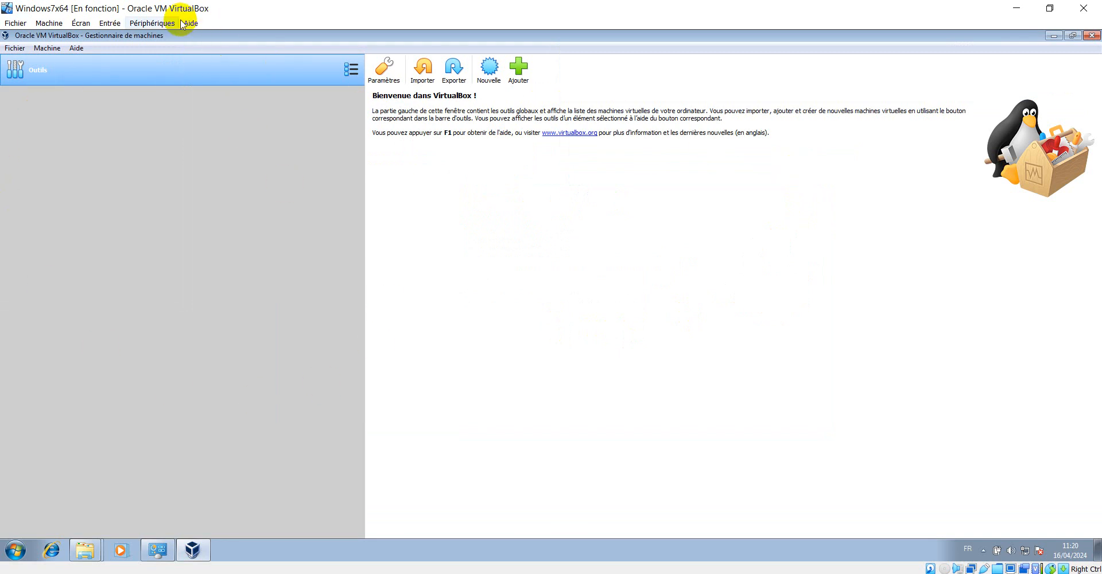
left_click(198, 26)
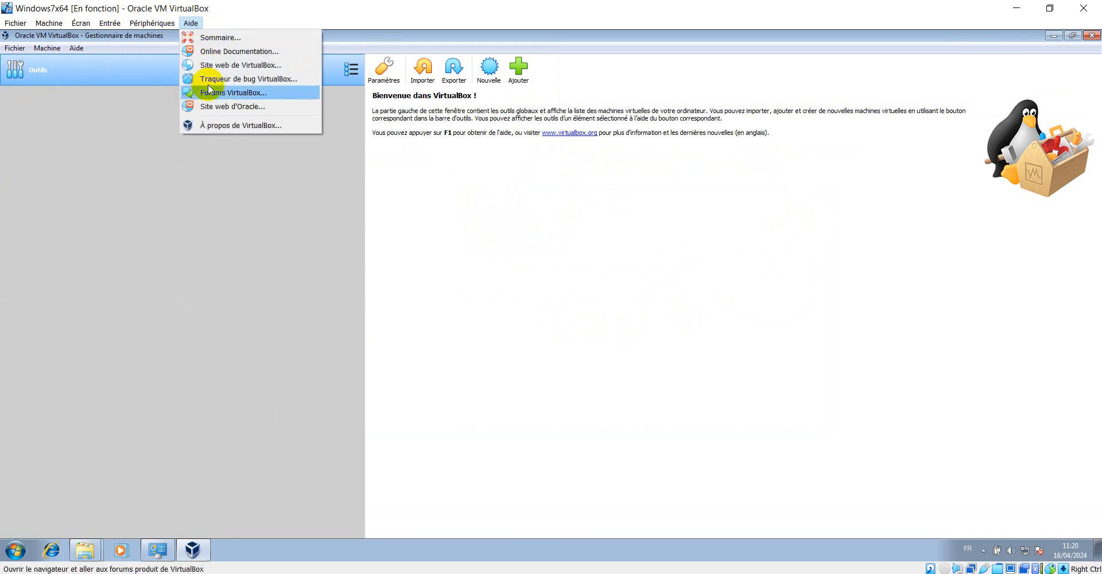
left_click(236, 126)
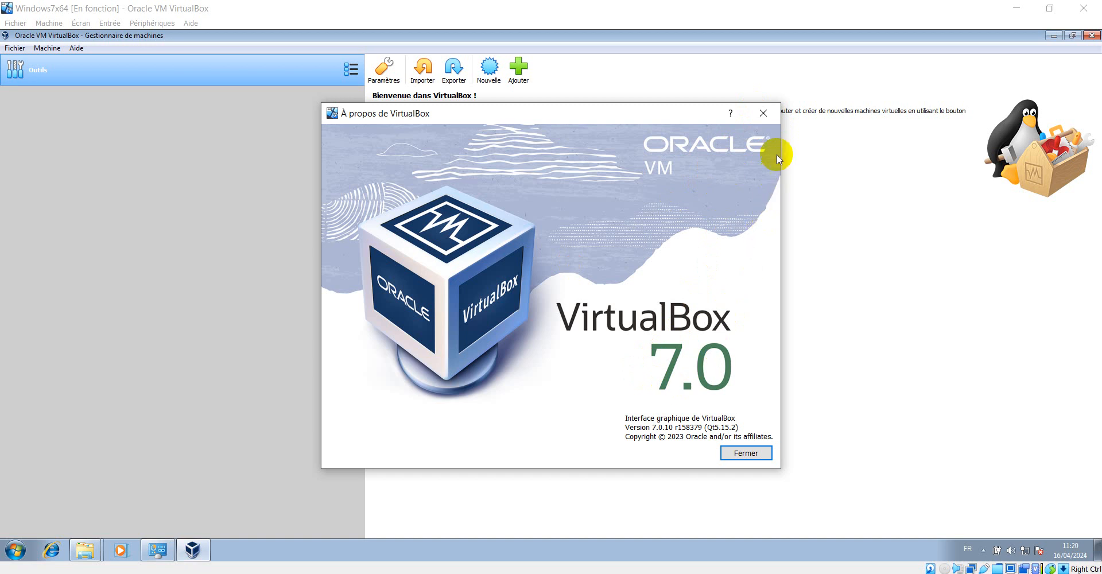
left_click(766, 117)
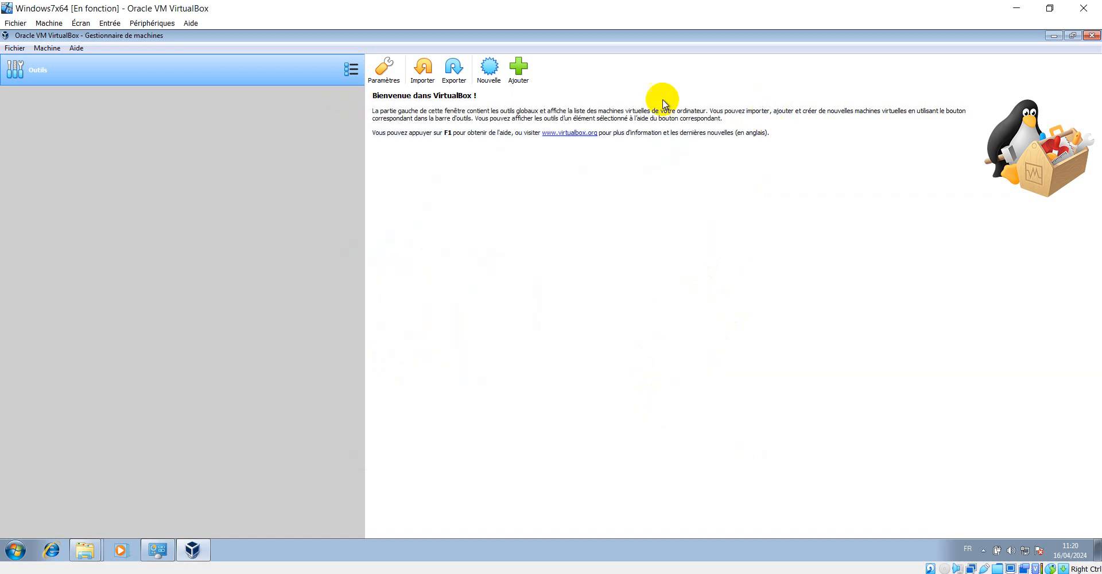
left_click(1074, 37)
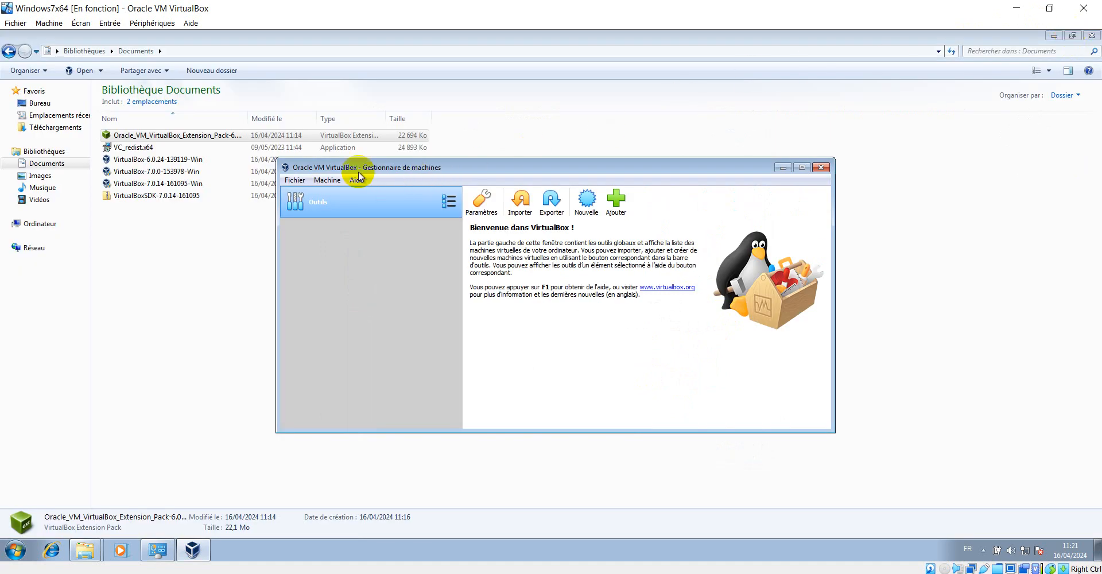
Reposition the guest's VirtualBox Manager window and maximize it
left_click_drag(359, 167, 521, 197)
left_click_drag(520, 196, 406, 199)
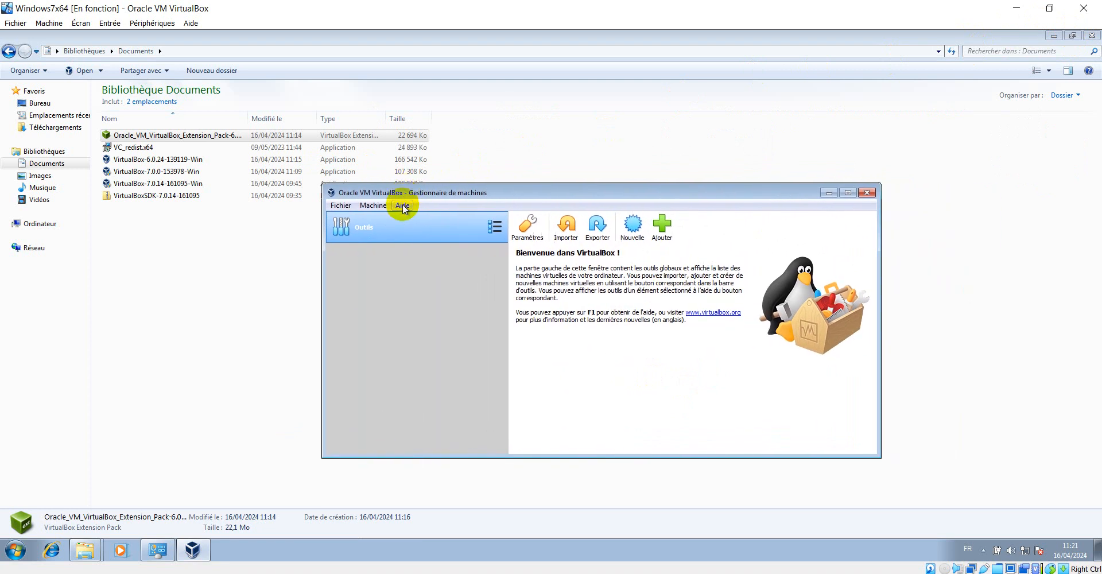
left_click(848, 193)
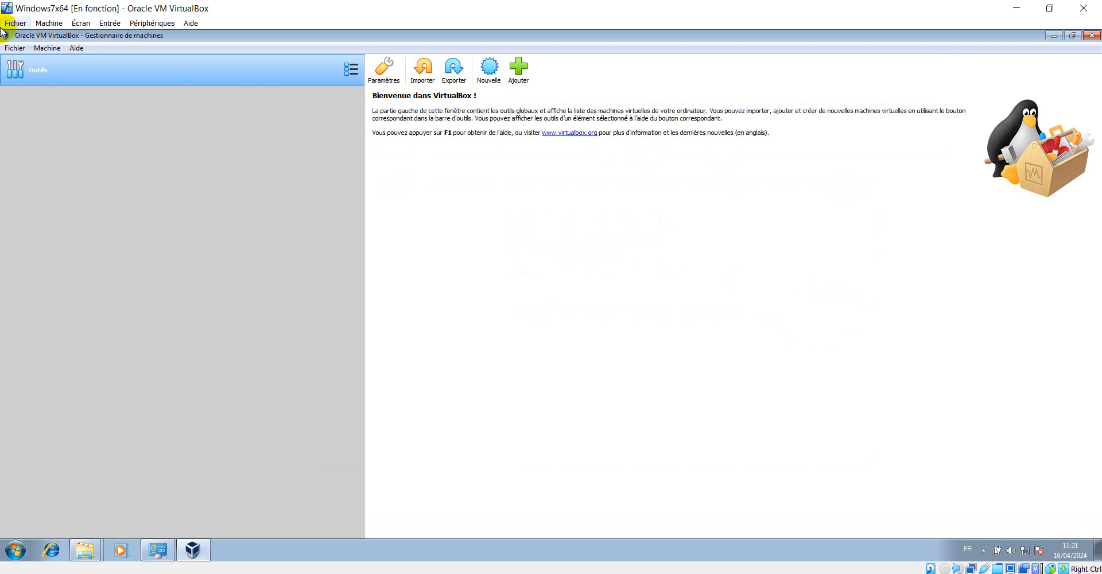
Look over the guest manager's file, machine and help commands, and check the guest VirtualBox version in its About information
left_click(49, 49)
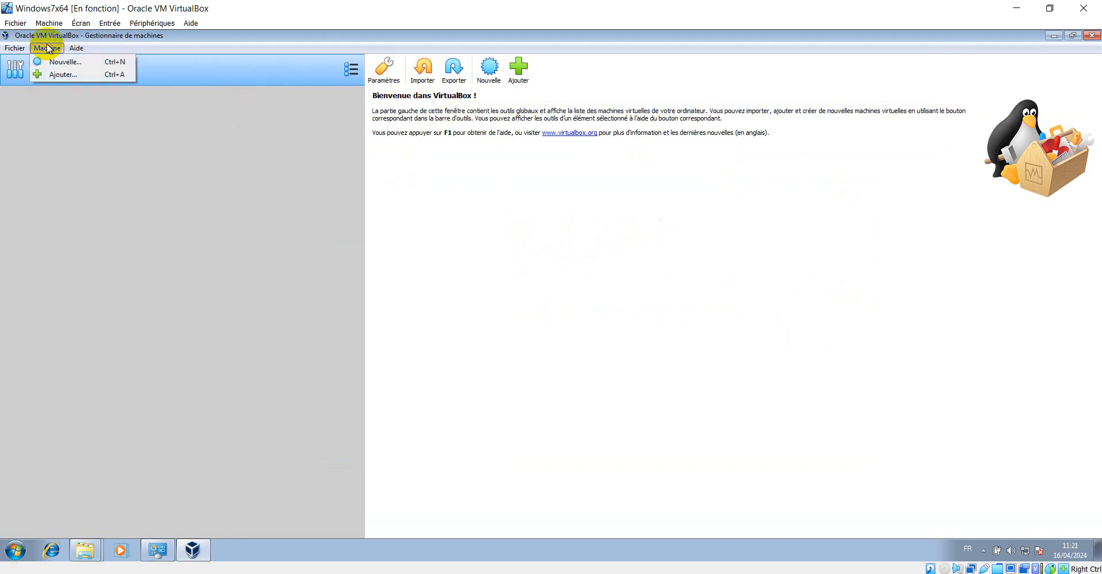
mouse_move(3, 49)
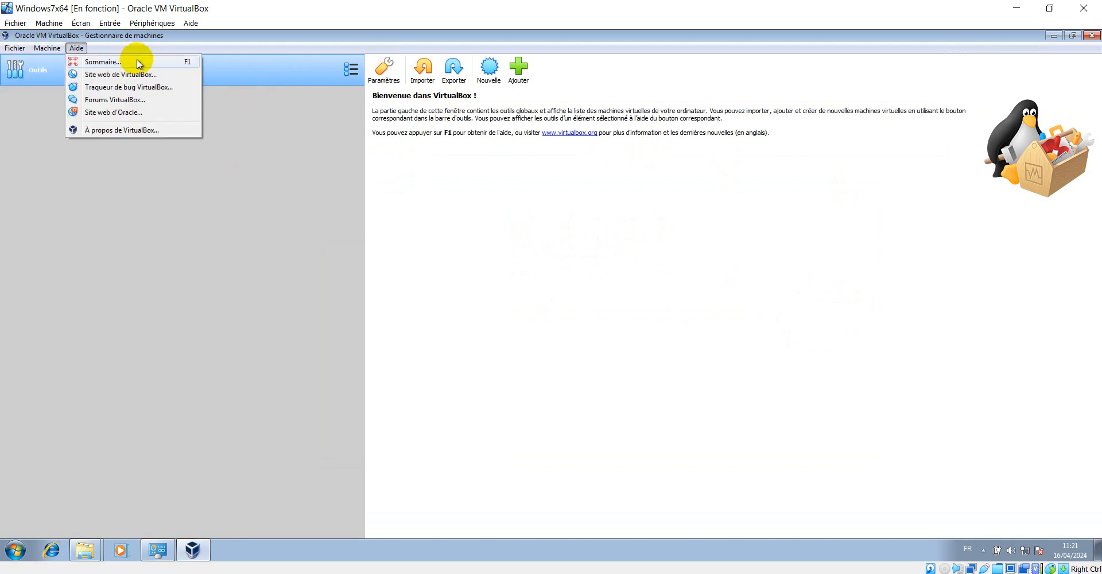
left_click(270, 129)
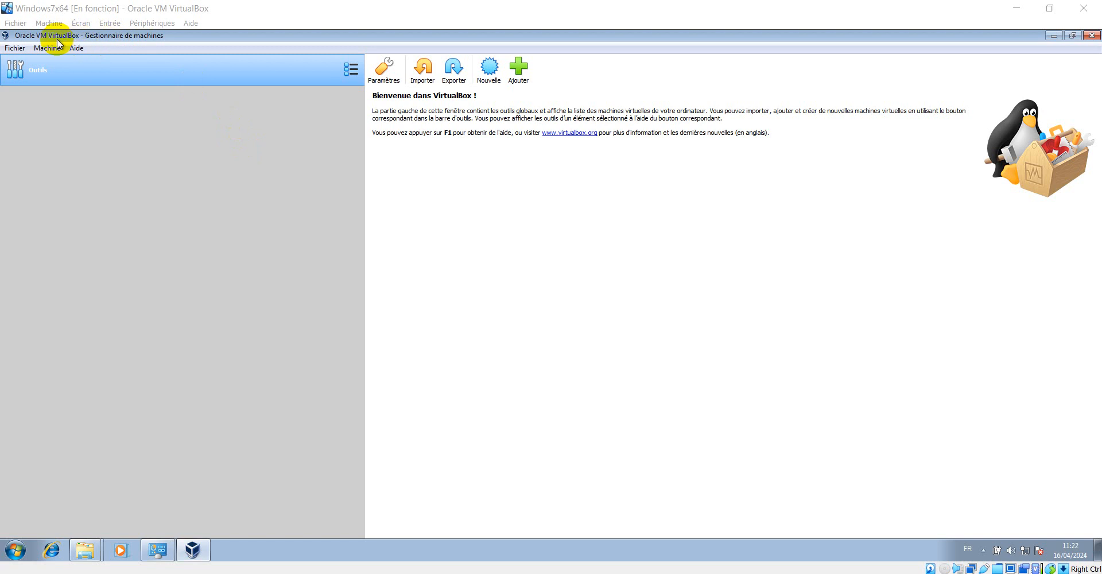
left_click(17, 48)
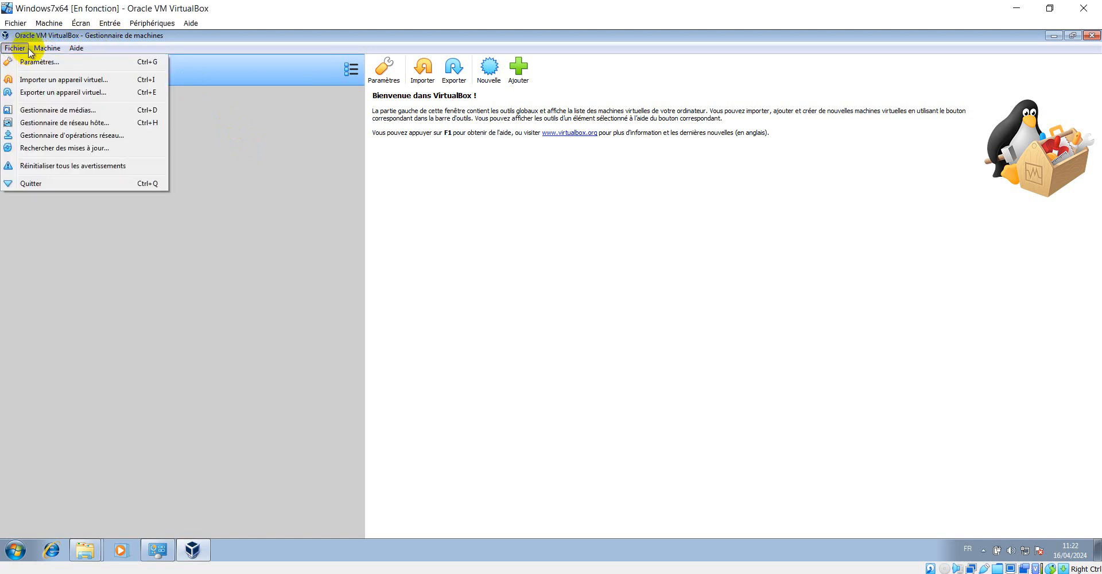
mouse_move(46, 50)
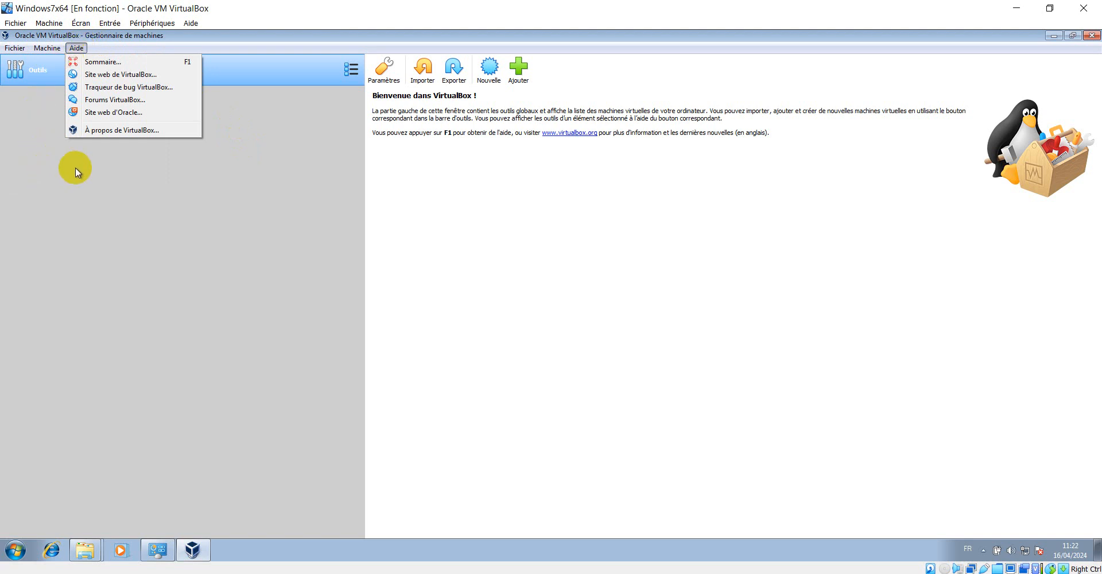
left_click(122, 131)
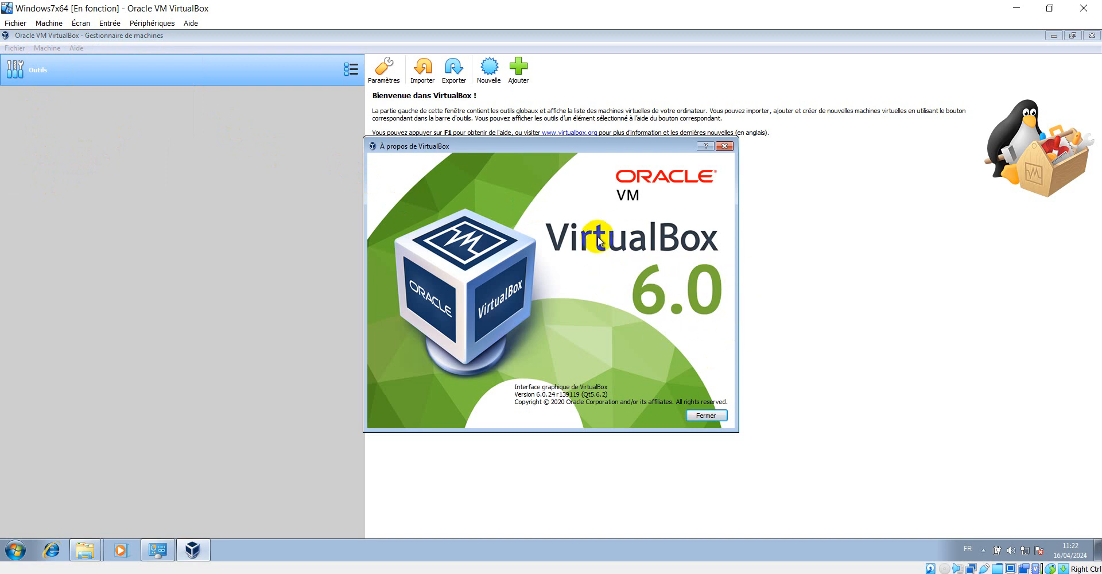
left_click(723, 147)
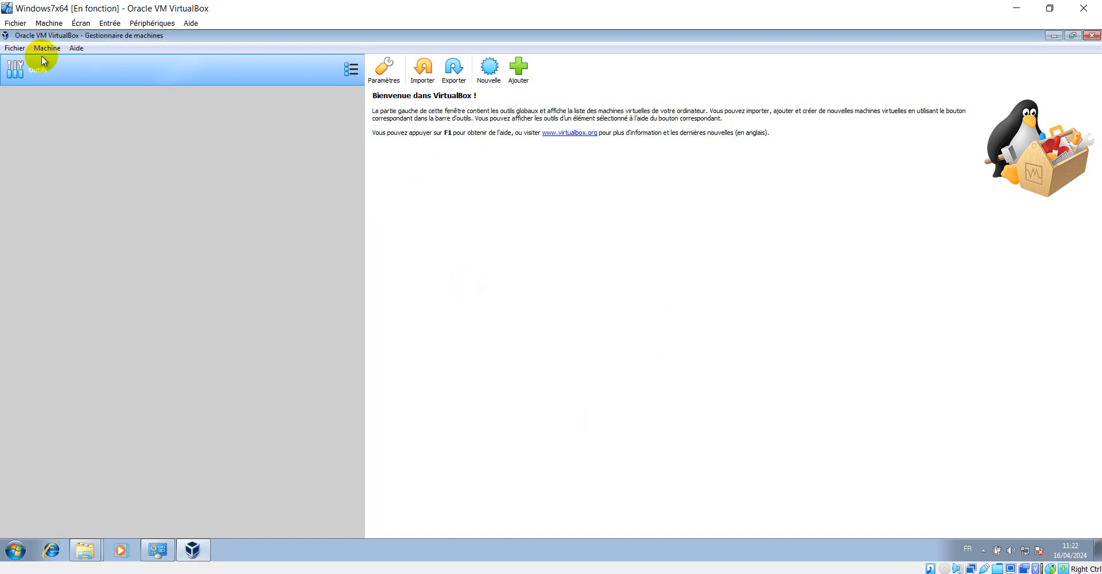
left_click(16, 49)
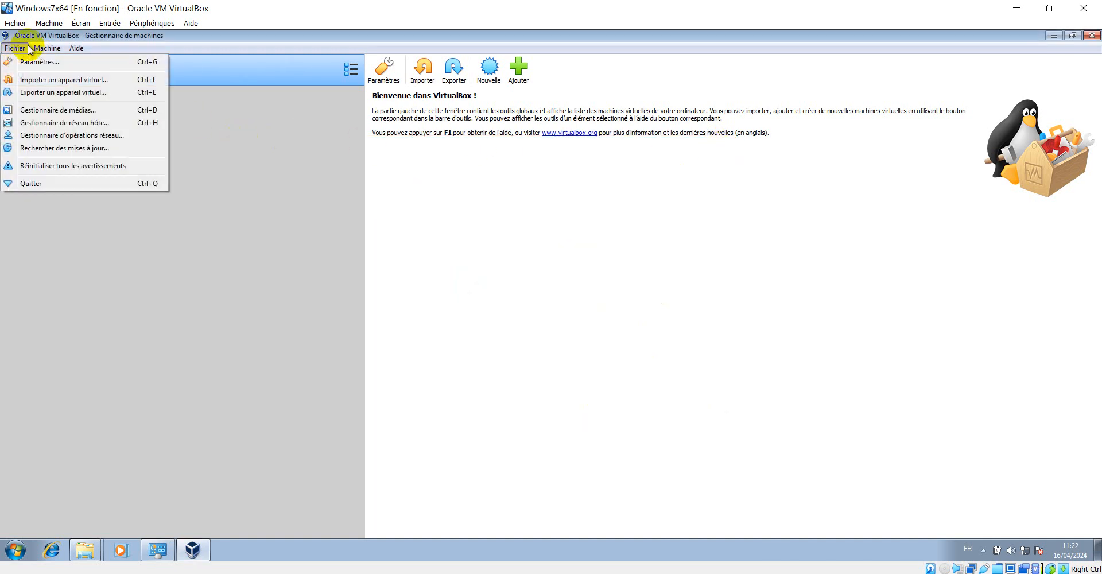
mouse_move(40, 50)
mouse_move(89, 50)
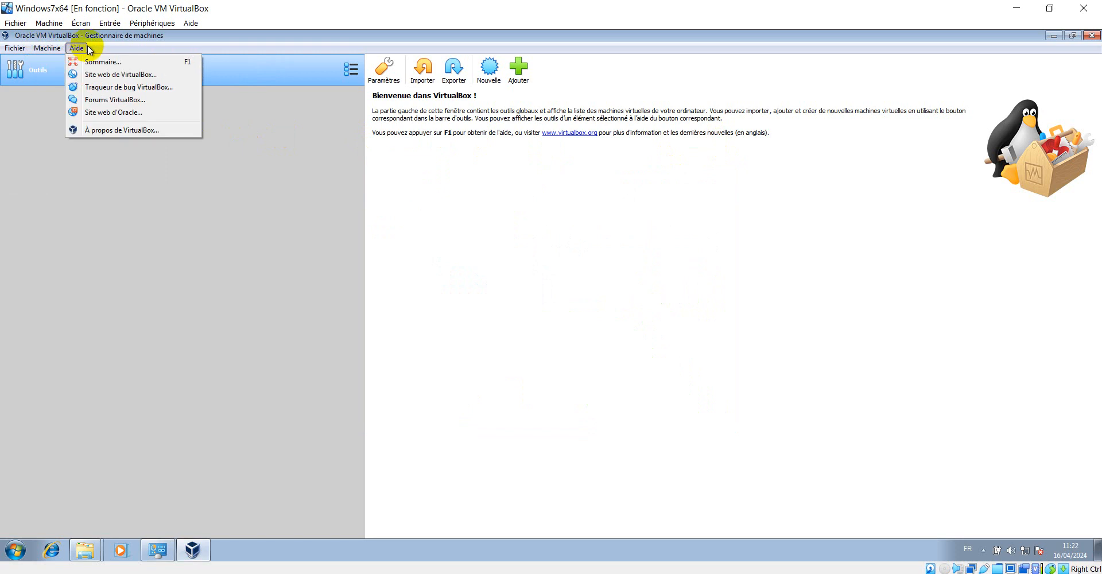
left_click(270, 175)
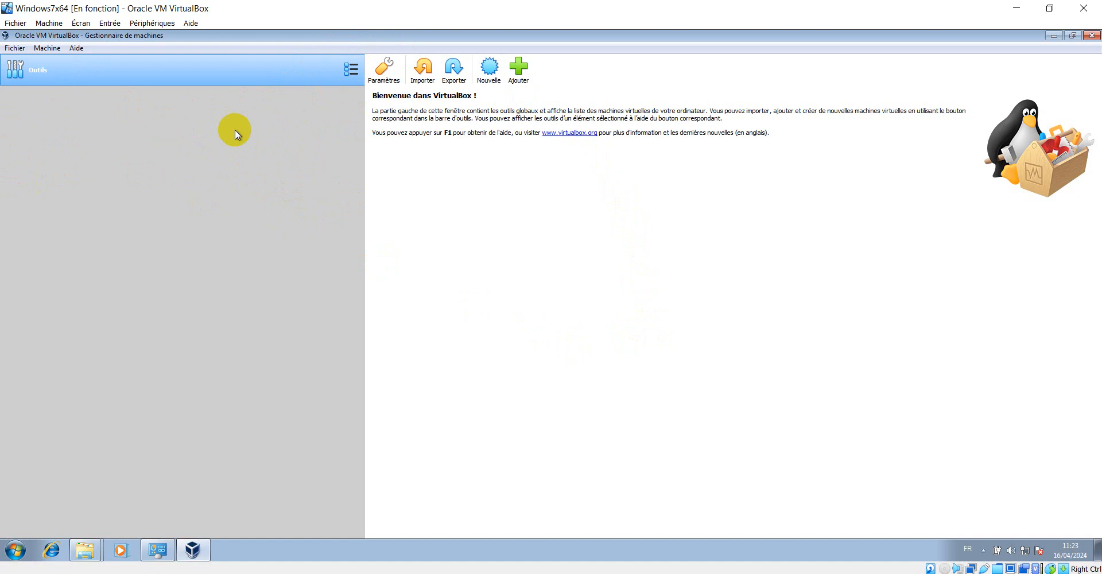
Recheck the guest VirtualBox version in its About information, and view its new virtual machine wizard without creating a machine
left_click(17, 49)
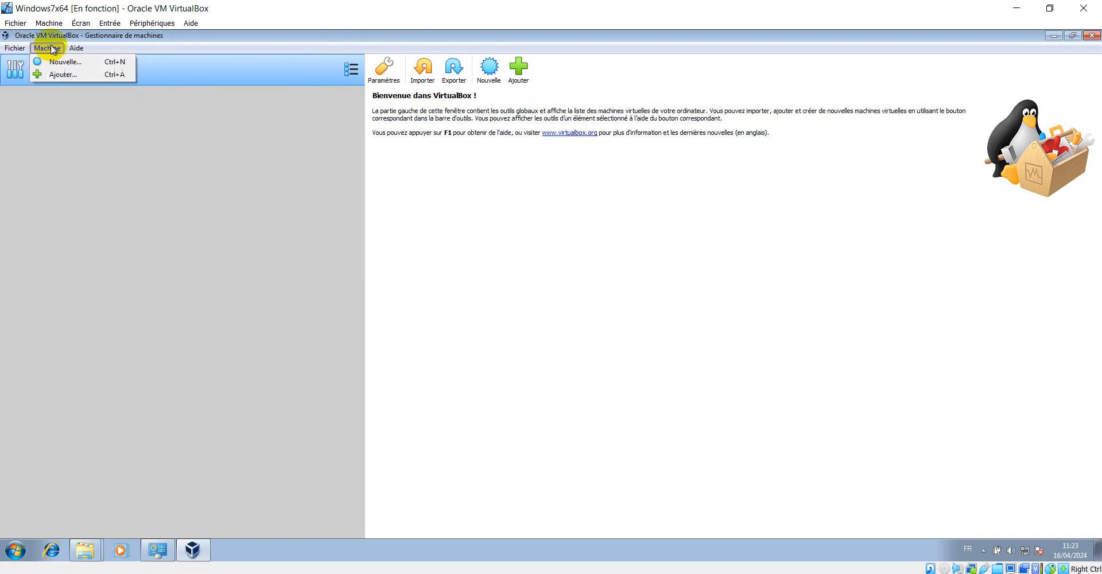
left_click(81, 50)
left_click(82, 50)
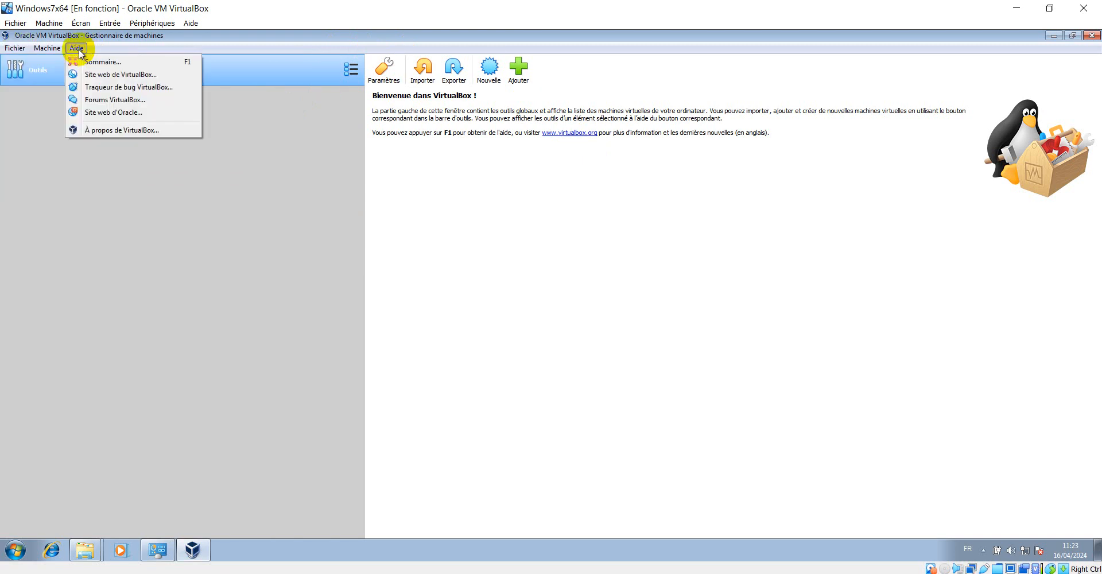
left_click(118, 131)
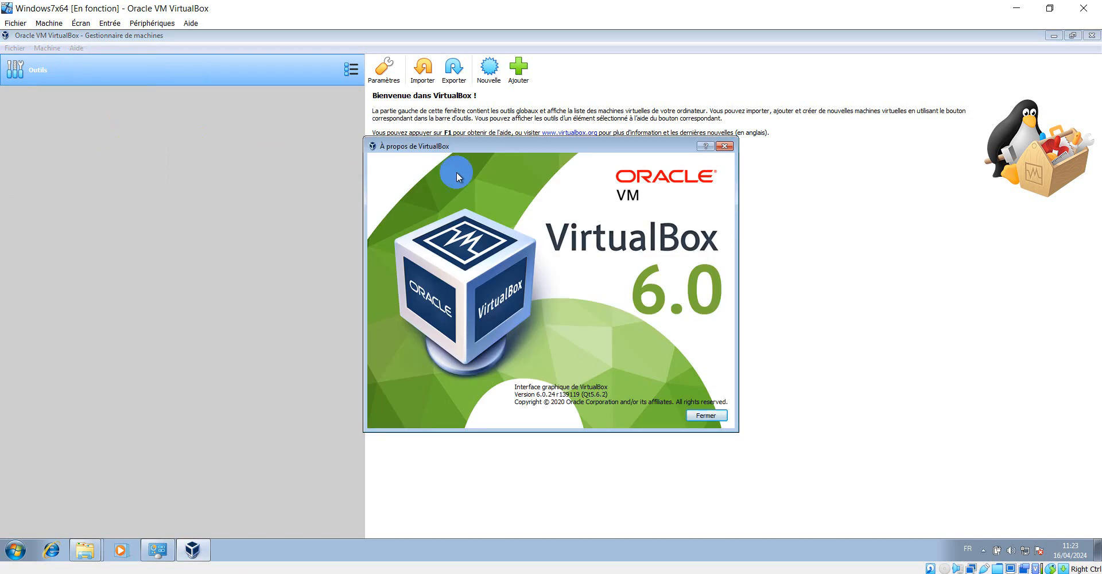
left_click(726, 147)
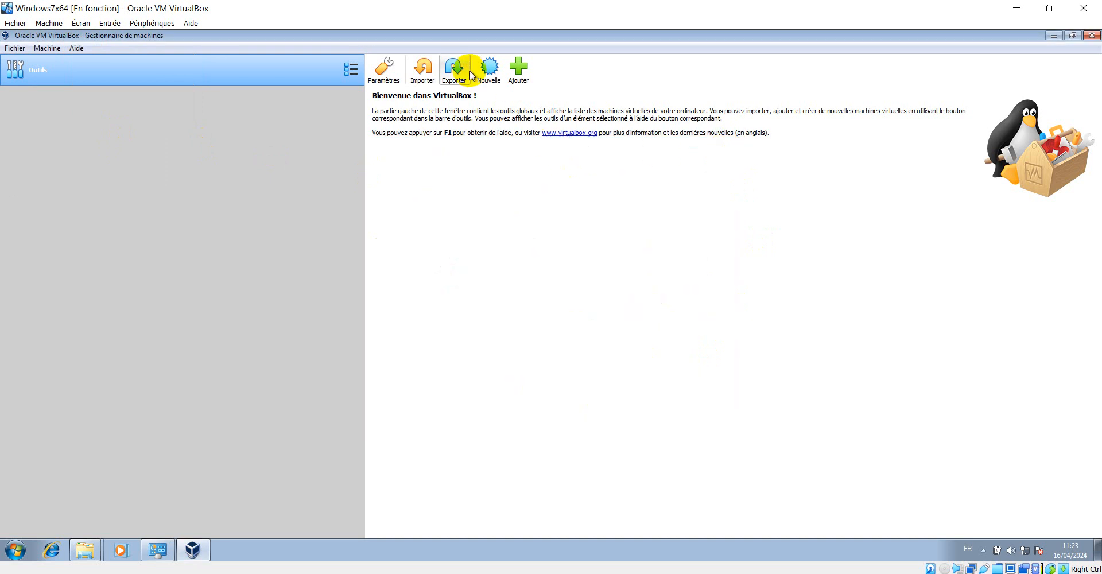
left_click(491, 74)
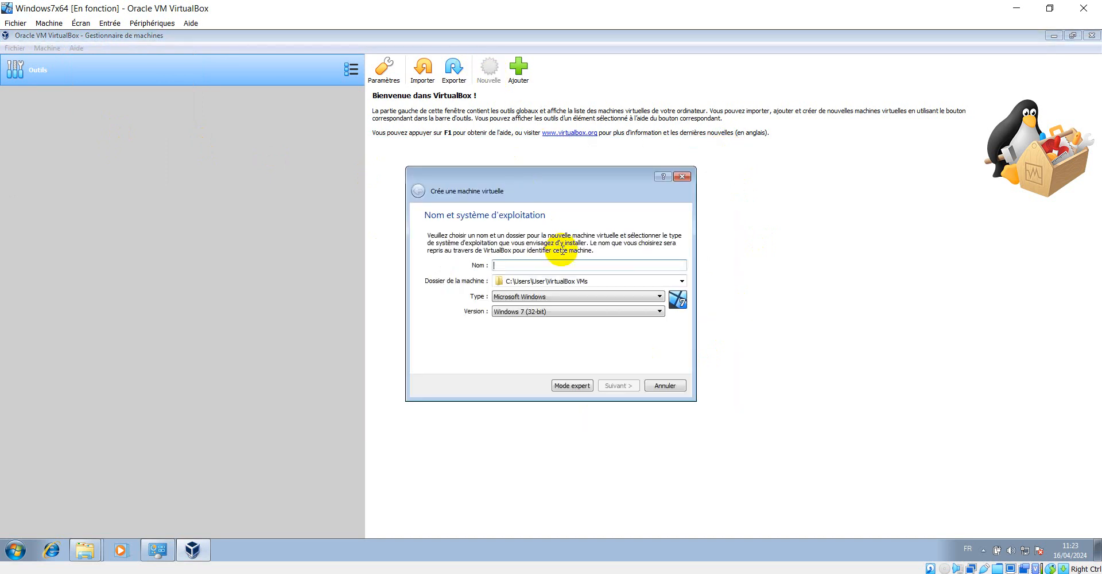
left_click(684, 178)
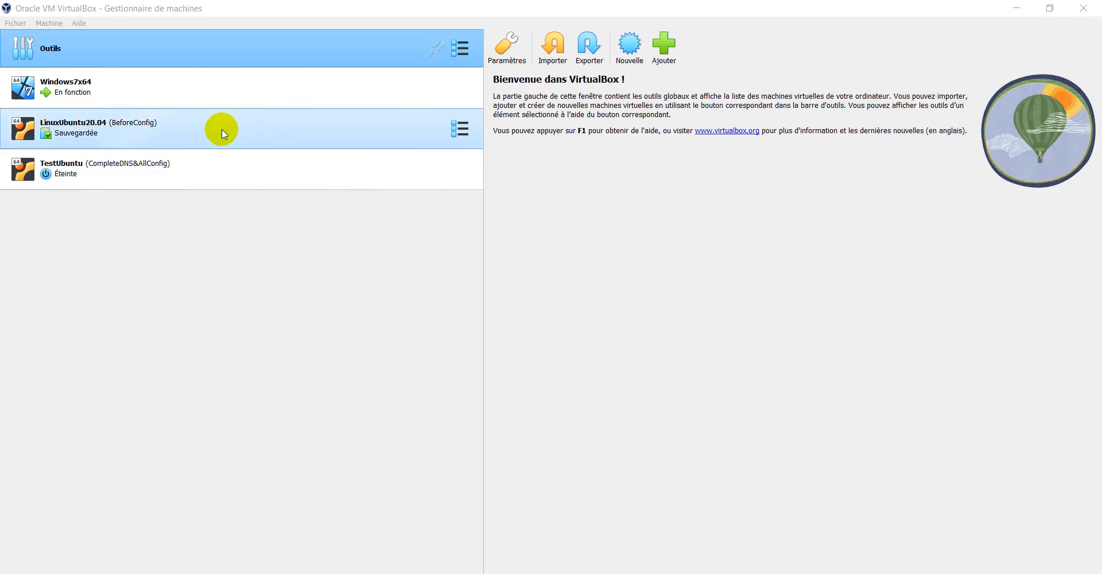
In the host's VirtualBox Manager, check the version in the About information and view the new virtual machine wizard without creating a machine
left_click(78, 23)
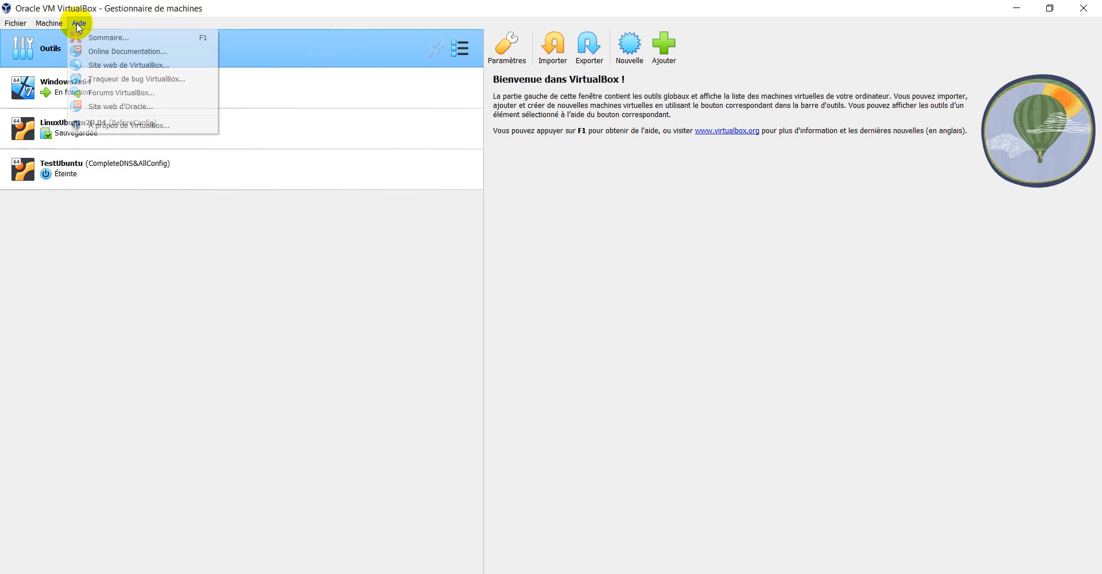
left_click(106, 128)
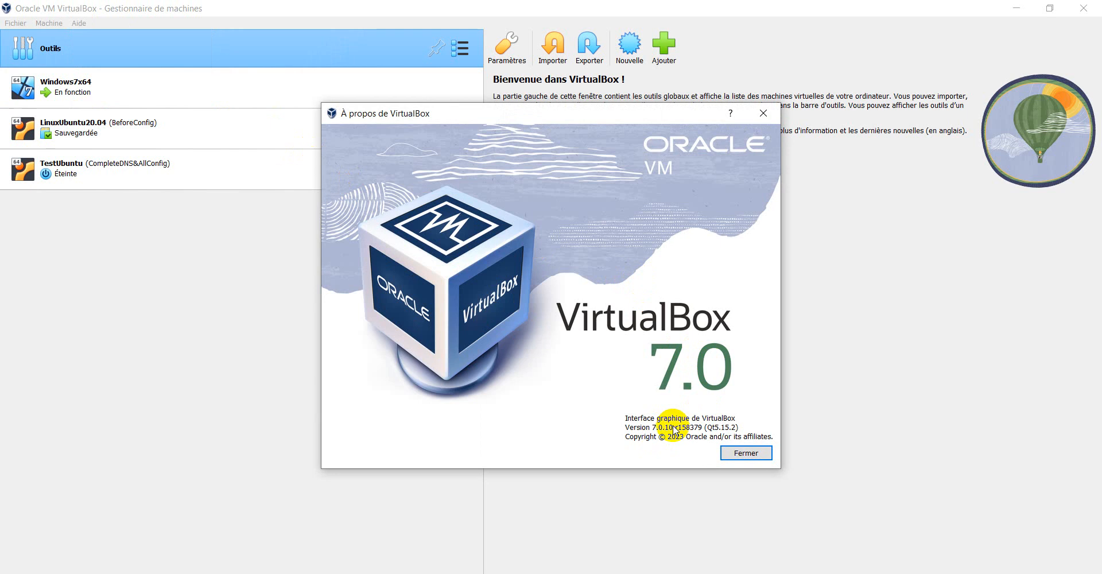
left_click_drag(674, 428, 655, 430)
left_click(741, 453)
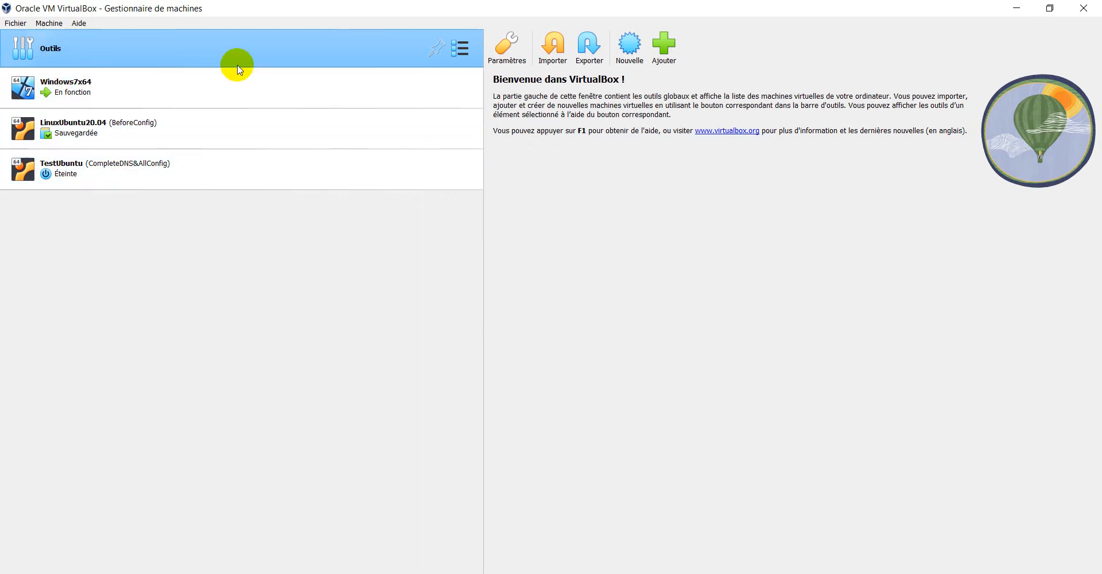
left_click(627, 38)
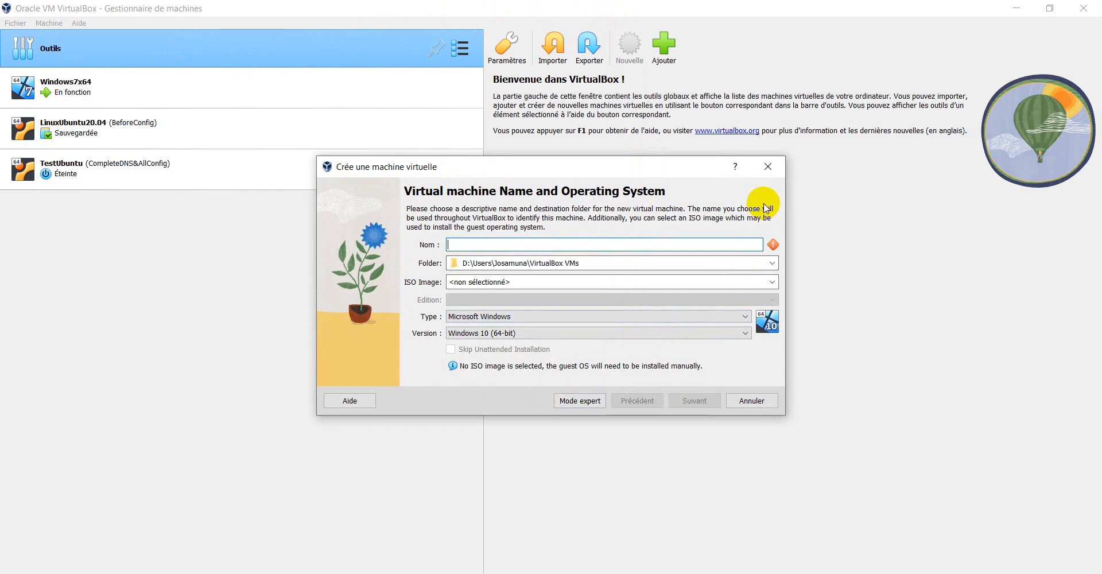
left_click(769, 168)
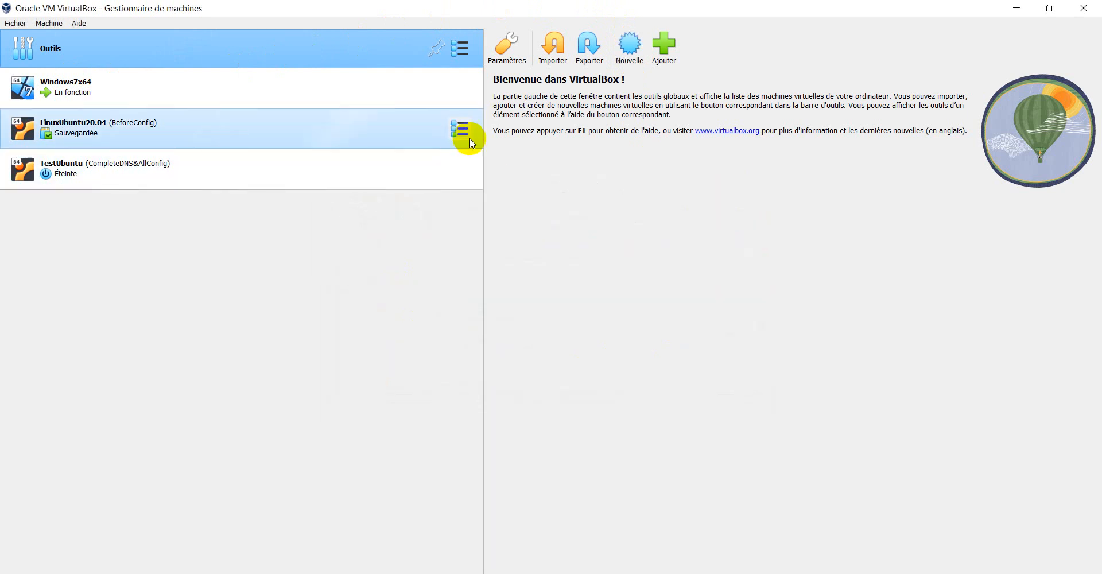
Review TestUbuntu's BeforeModifications snapshot and the host manager's global tools, and hide the snapshot properties
left_click(101, 166)
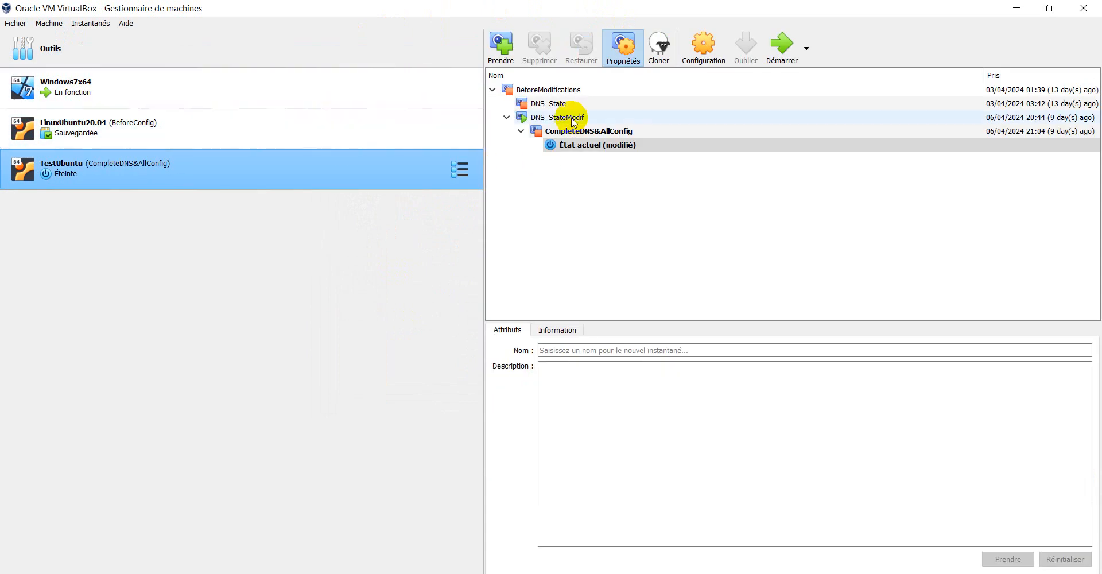
left_click(546, 91)
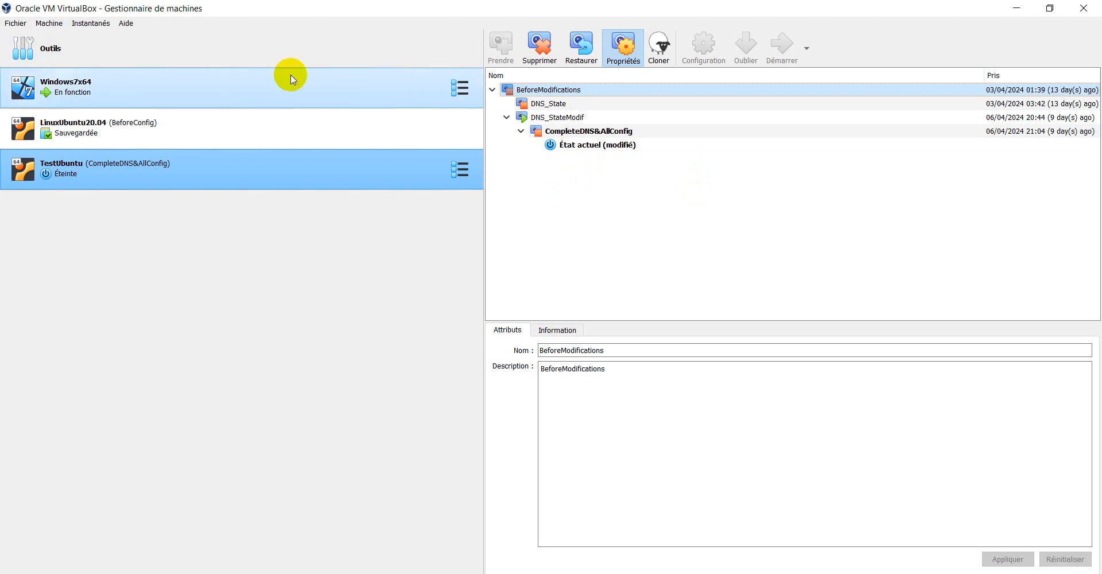
left_click(456, 48)
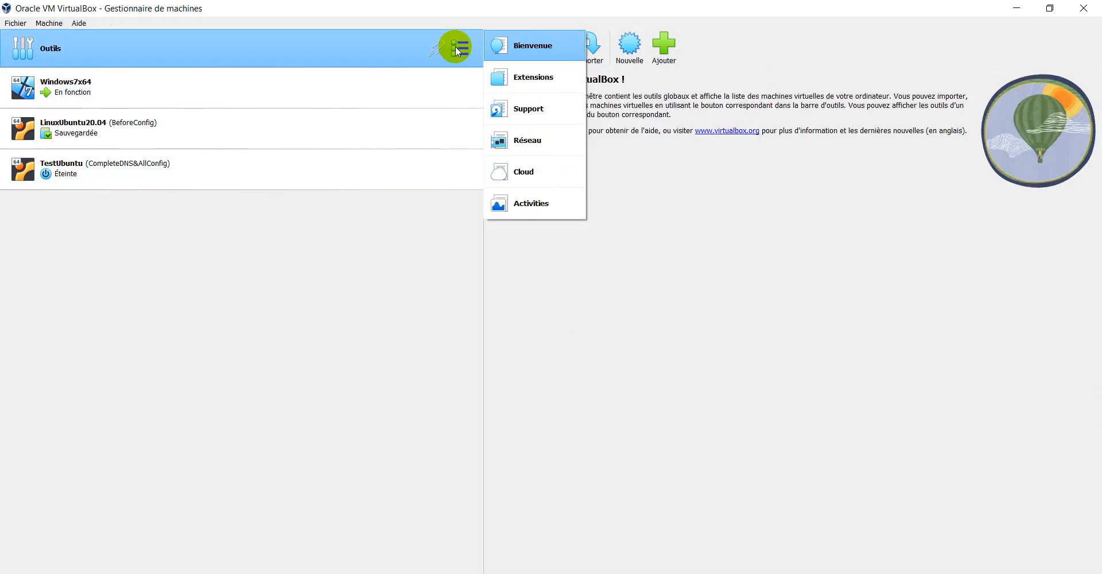
left_click(530, 322)
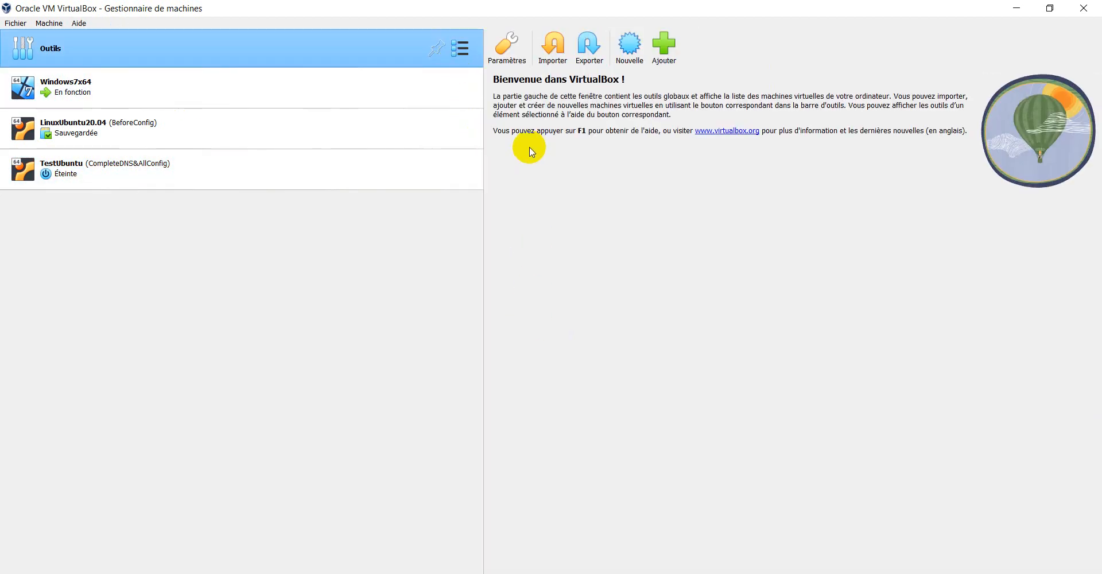
left_click(53, 166)
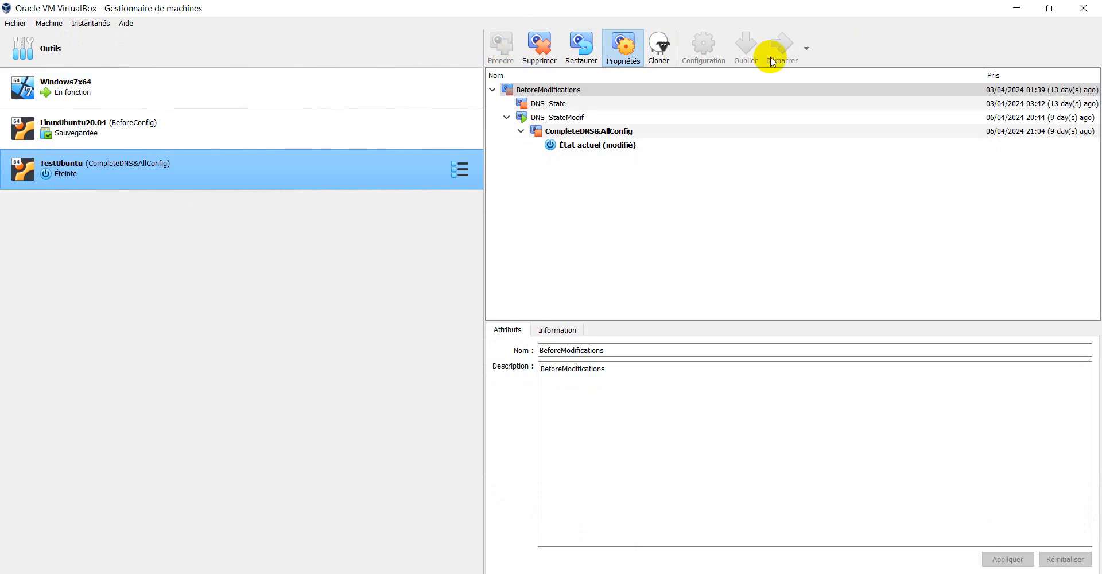
left_click(607, 52)
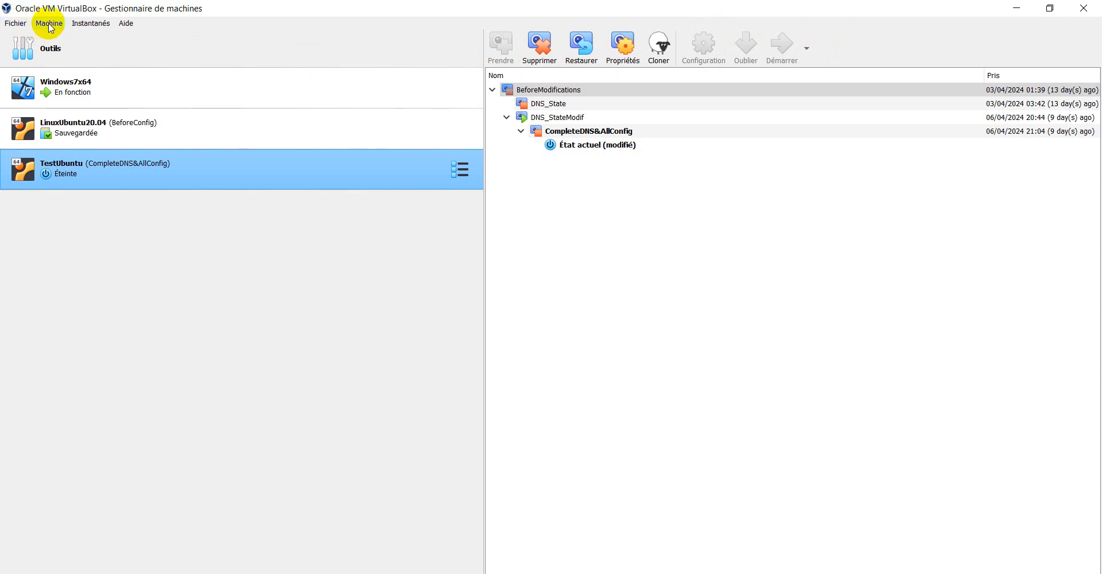
Review the format and MAC address policy options for exporting TestUbuntu as a virtual appliance, and leave without exporting
left_click(17, 24)
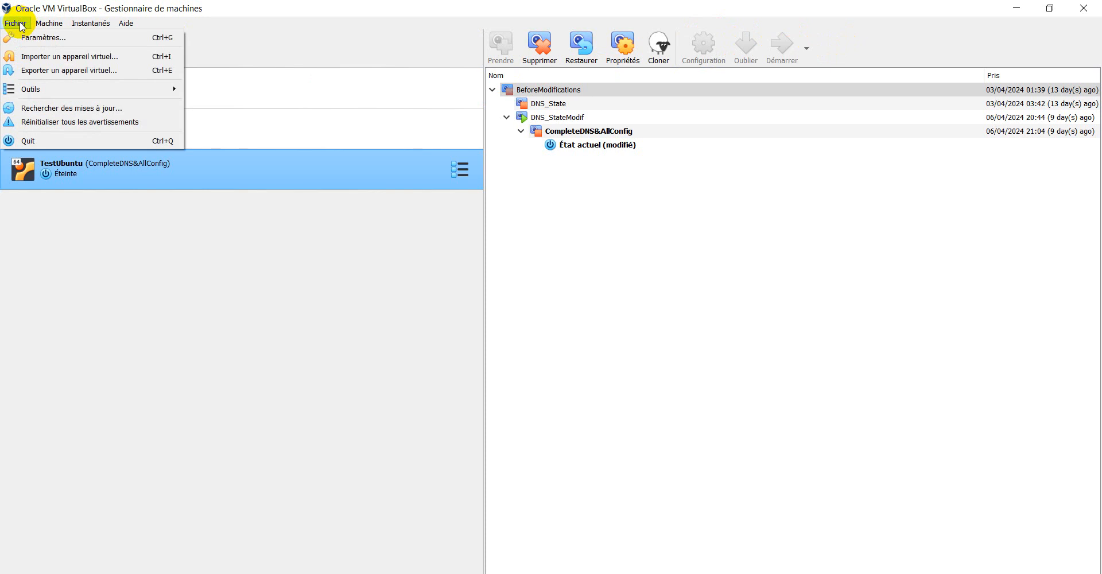
mouse_move(63, 23)
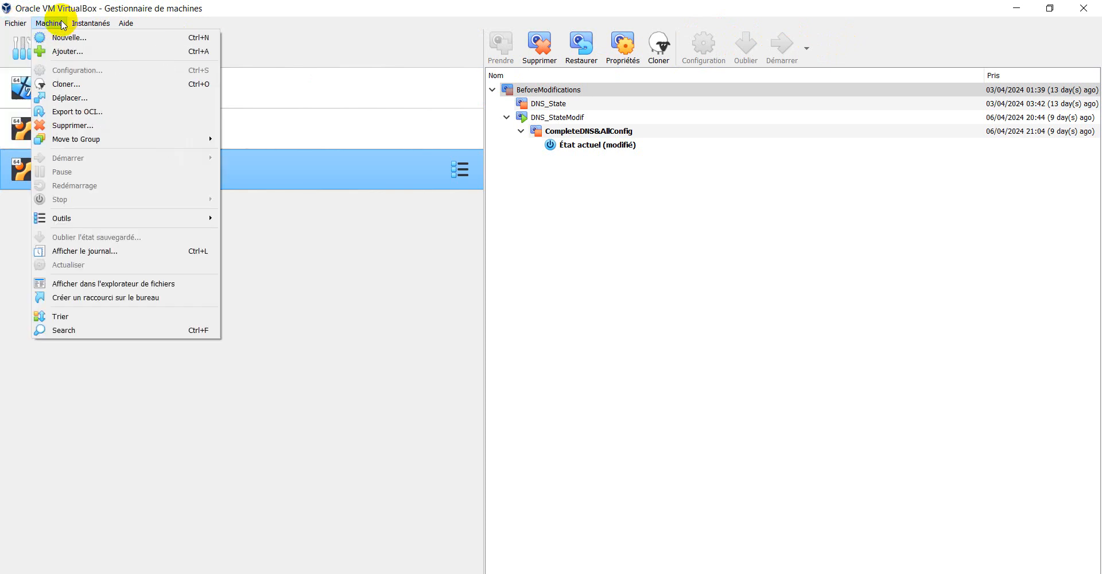
mouse_move(17, 24)
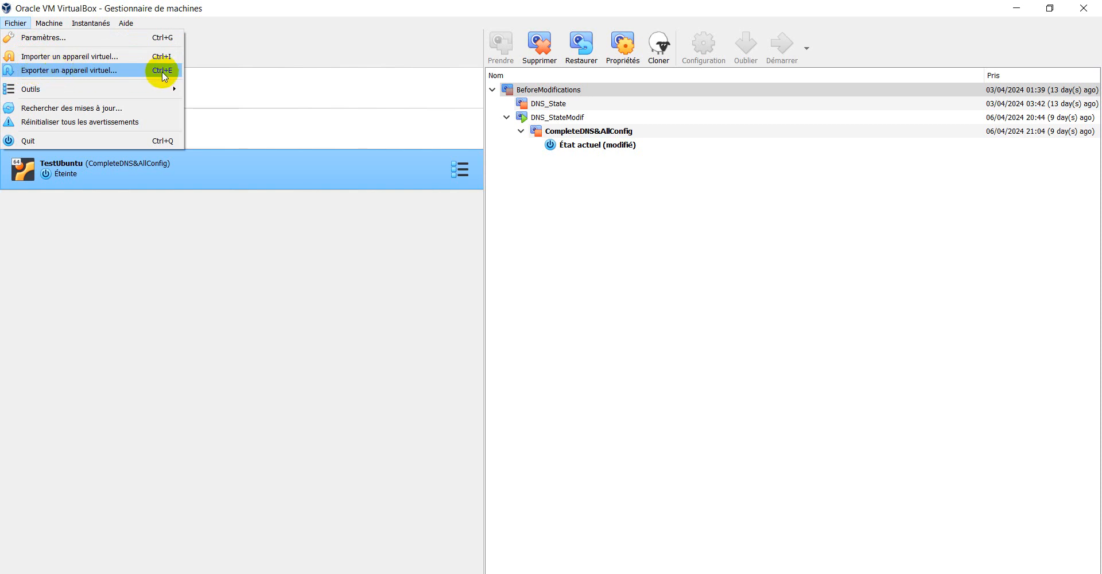
left_click(110, 70)
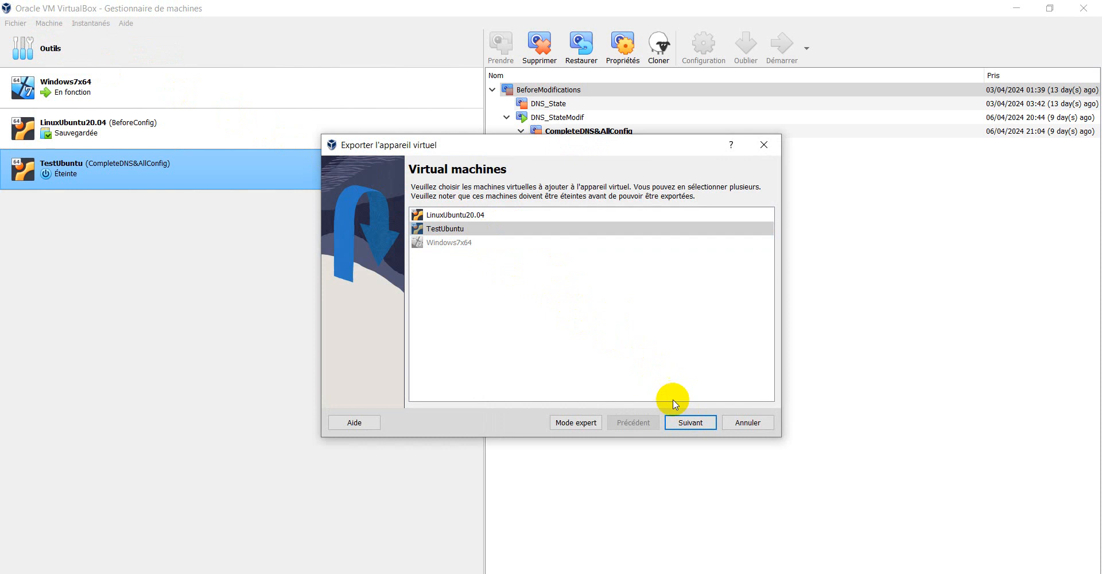
left_click(692, 423)
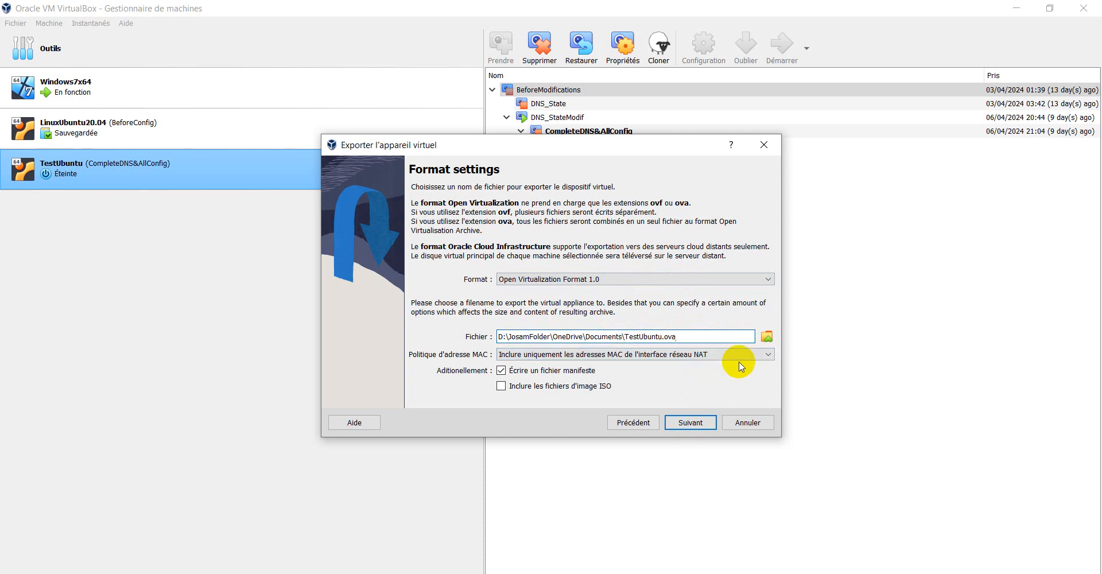
left_click_drag(678, 336, 623, 337)
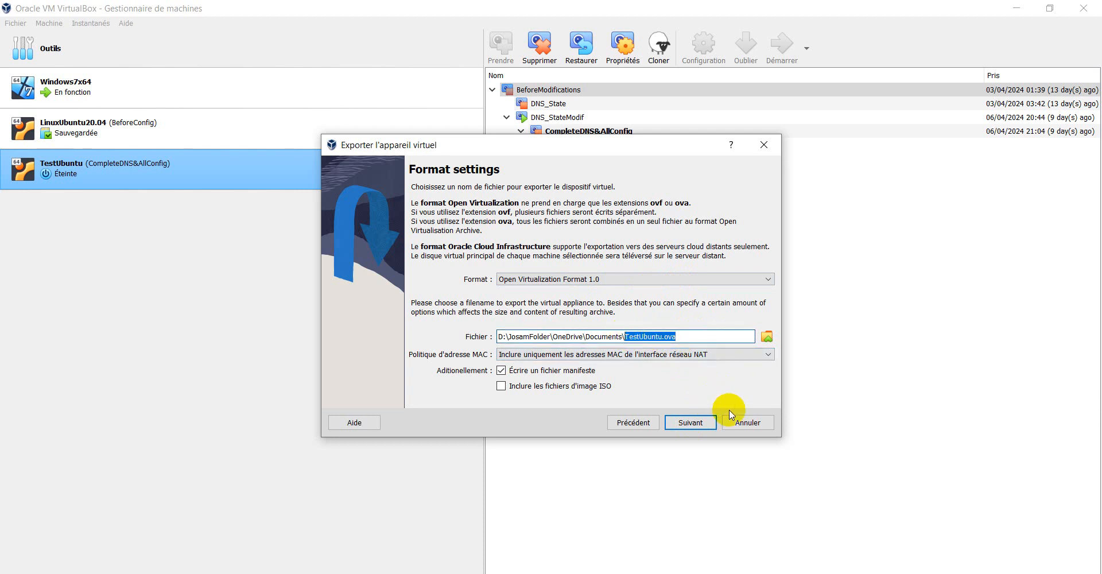
left_click(625, 280)
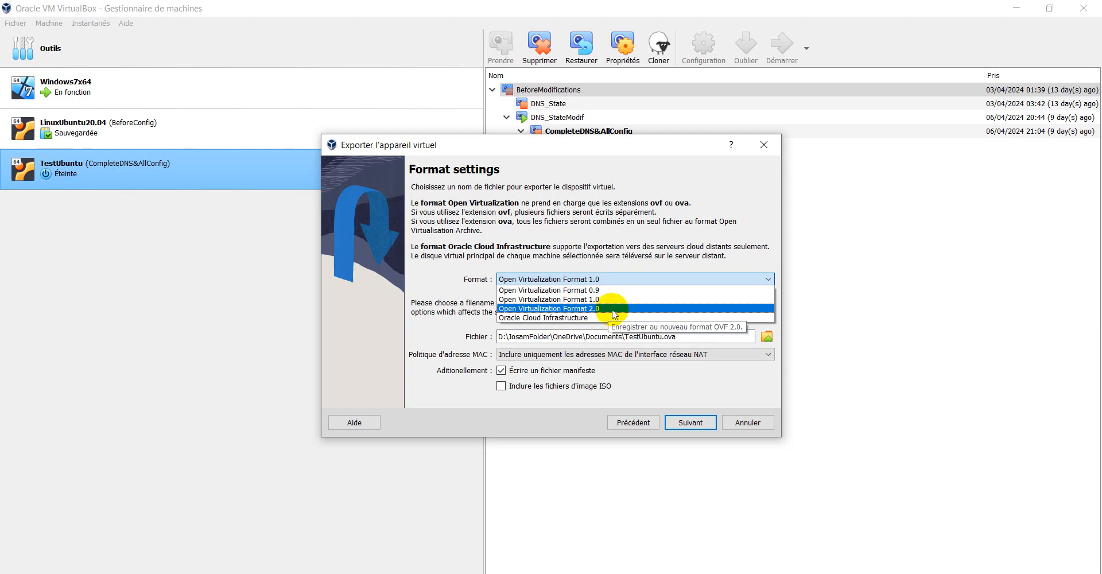
left_click(731, 227)
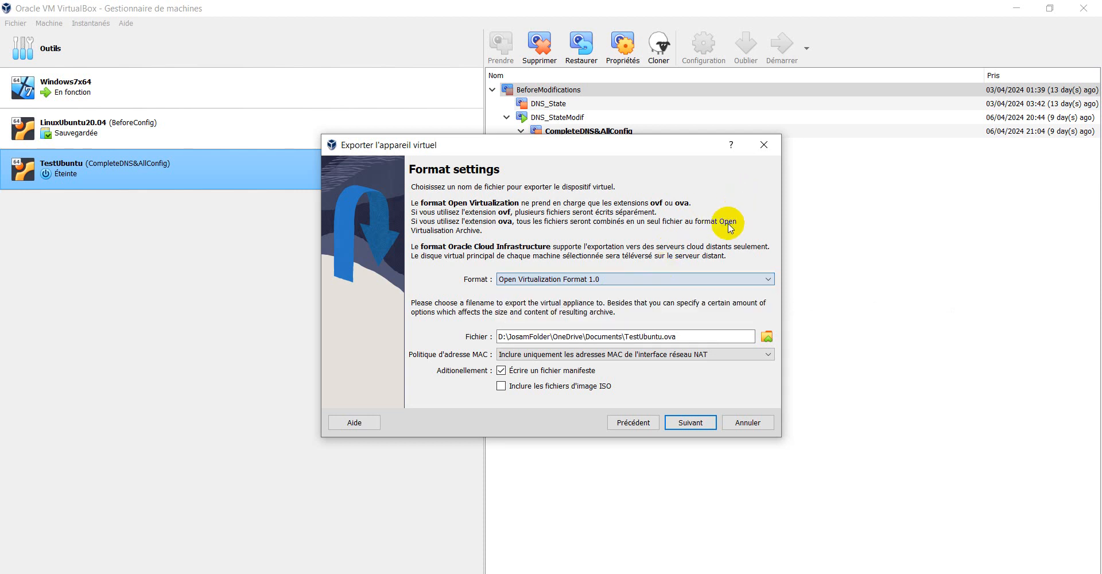
left_click(697, 356)
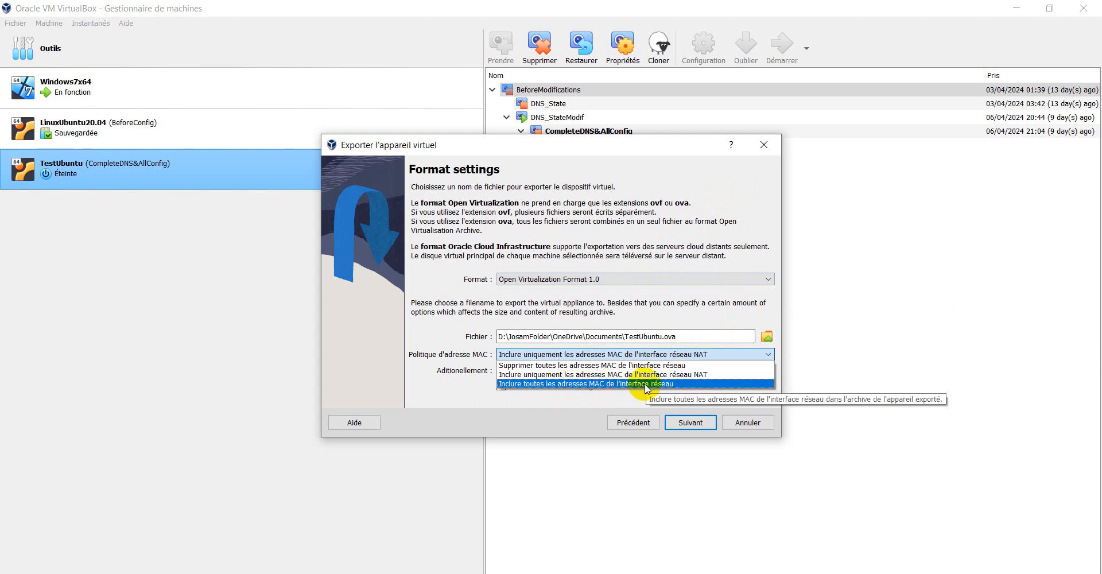
left_click(747, 424)
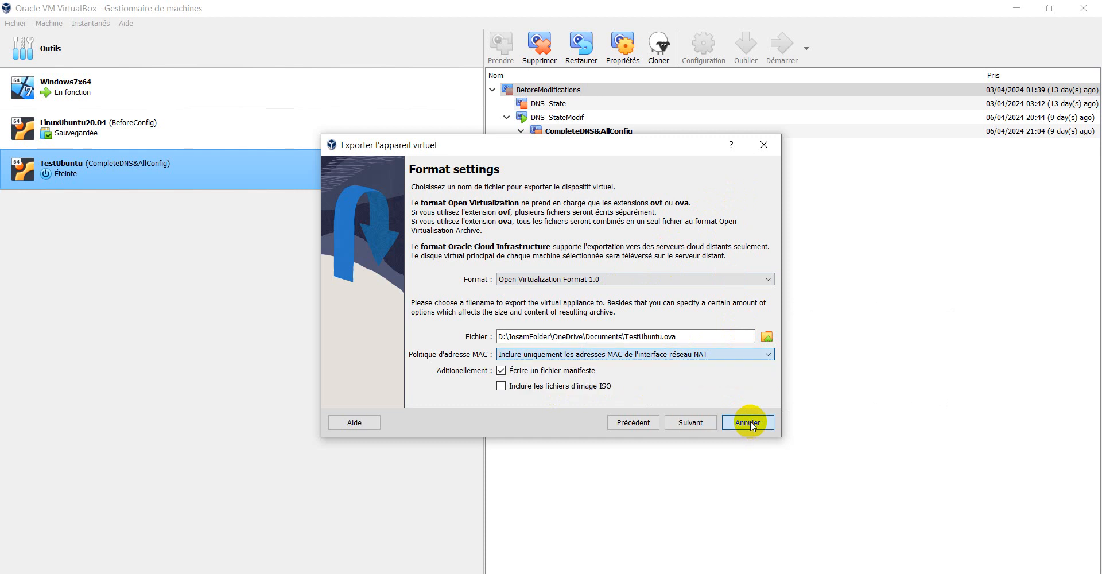
left_click(747, 424)
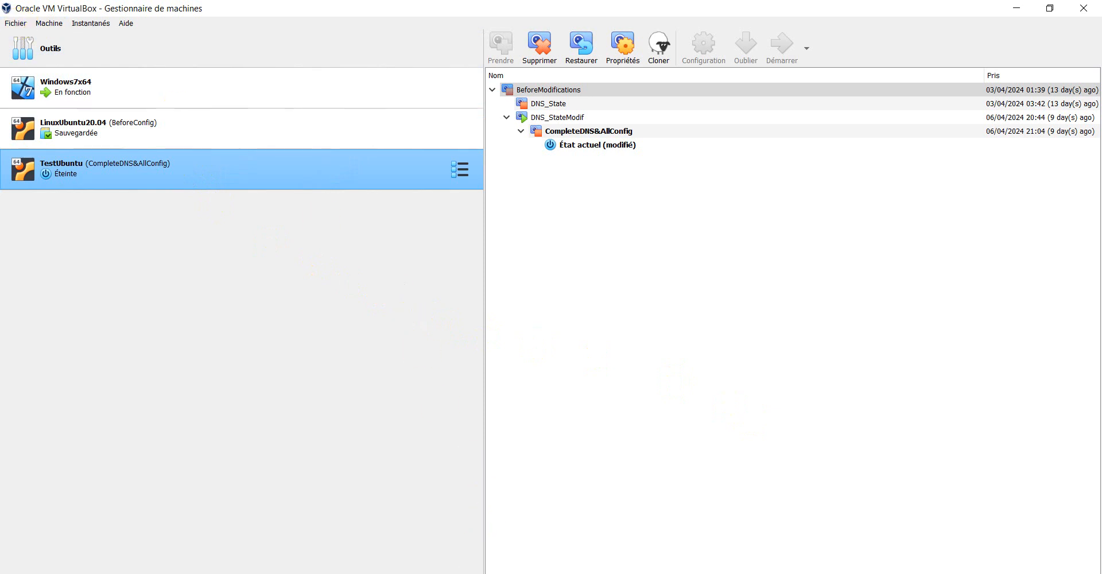
View the Local File System and Oracle Cloud Infrastructure sources for importing a virtual appliance, and leave without importing
left_click(482, 573)
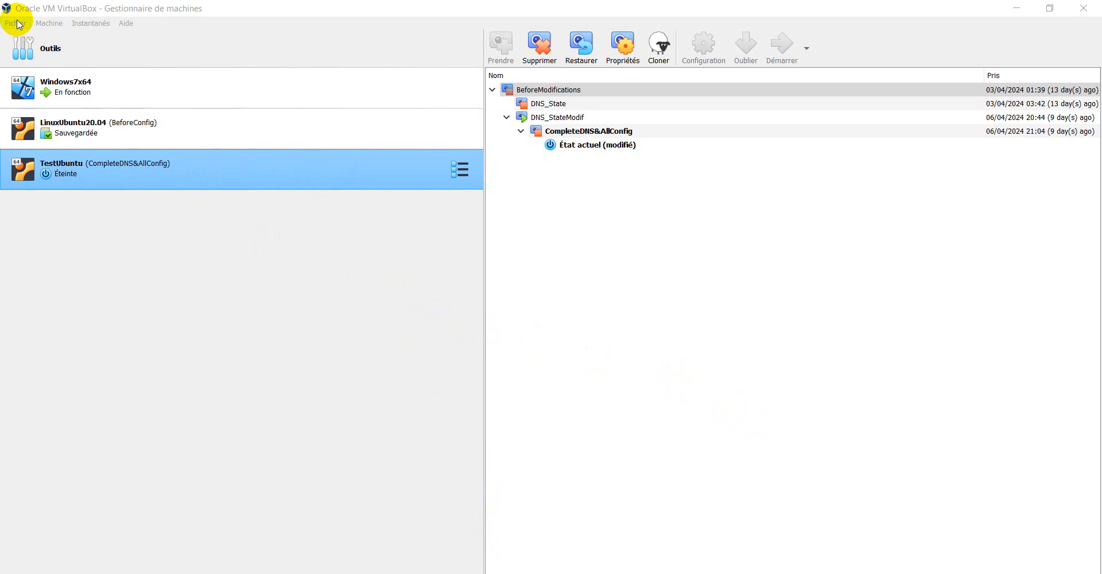
left_click(100, 246)
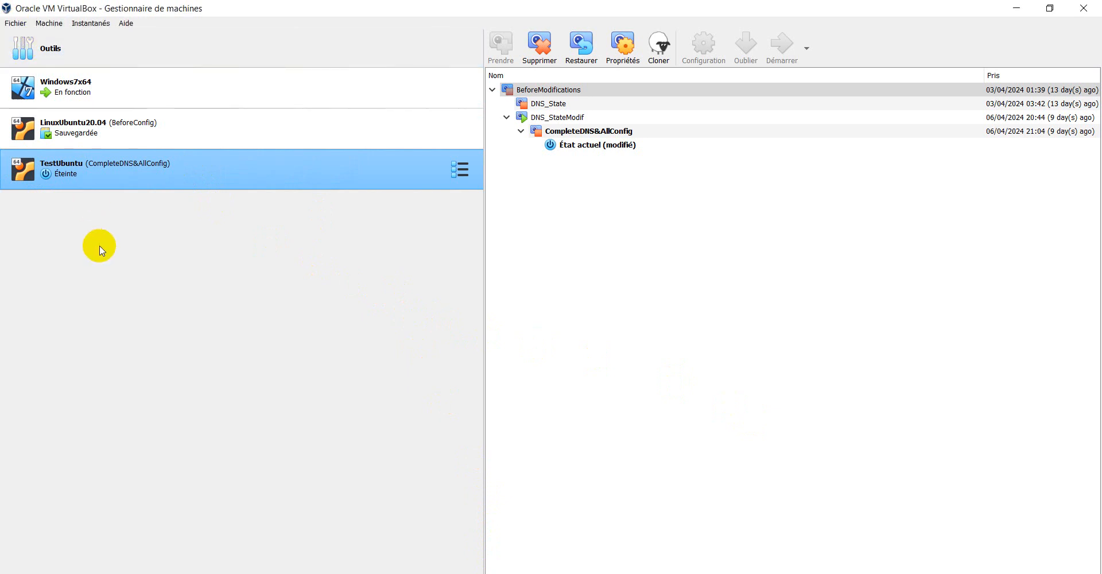
left_click(335, 51)
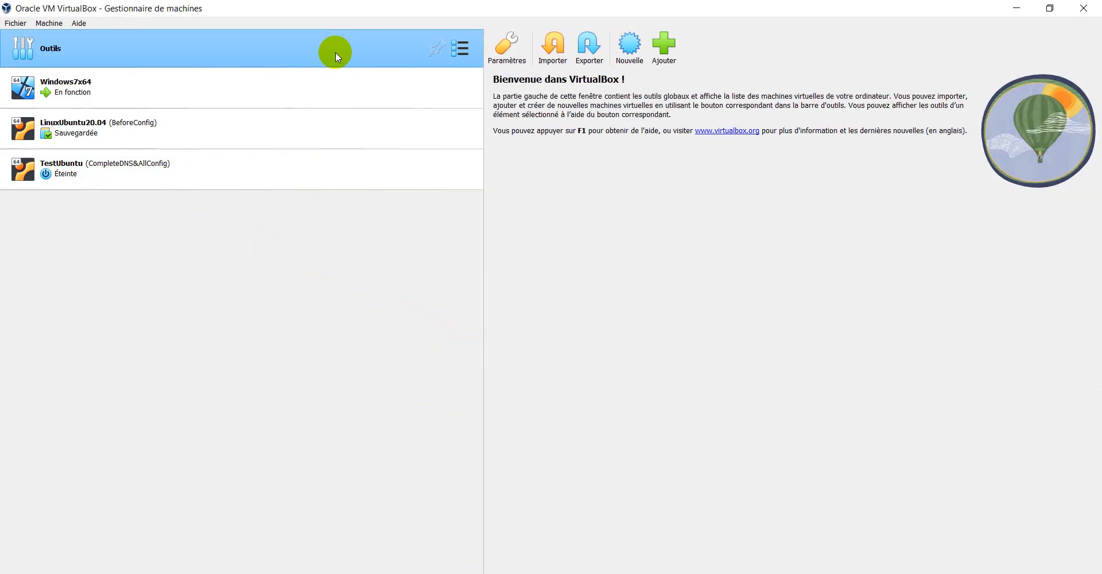
left_click(20, 27)
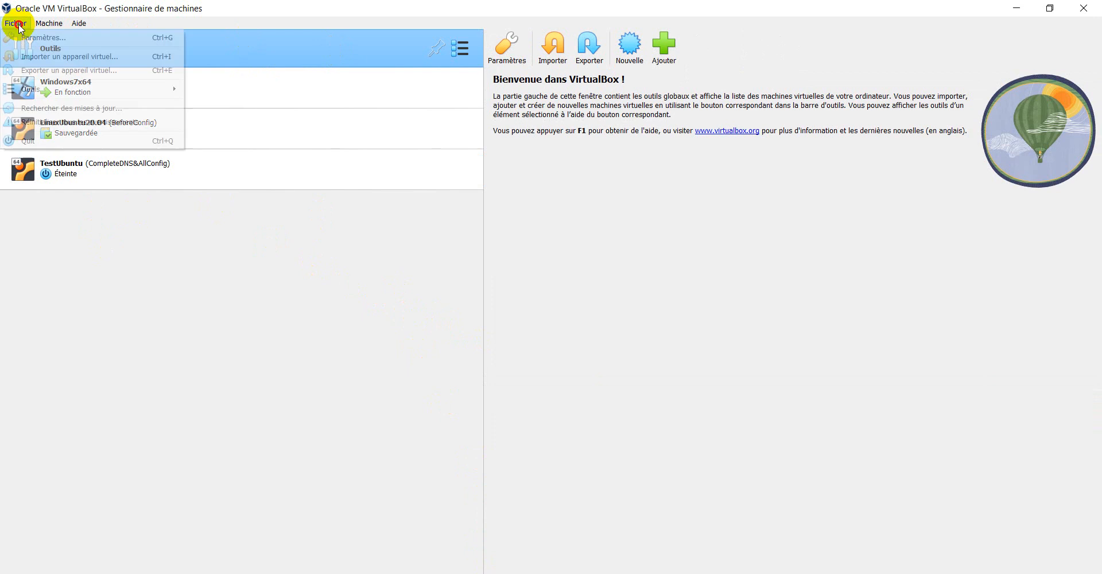
left_click(34, 58)
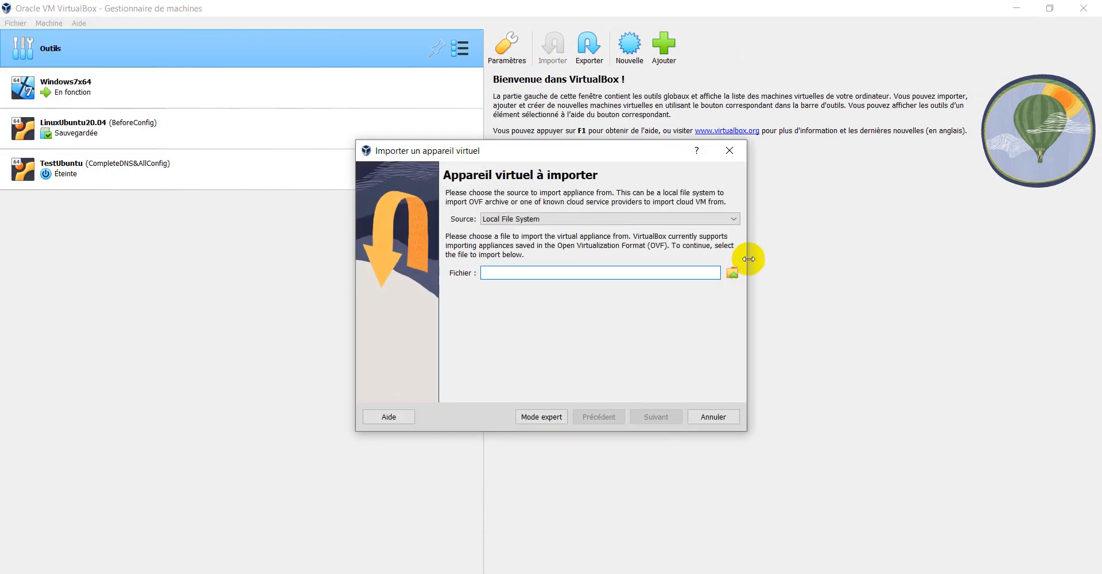
left_click(729, 219)
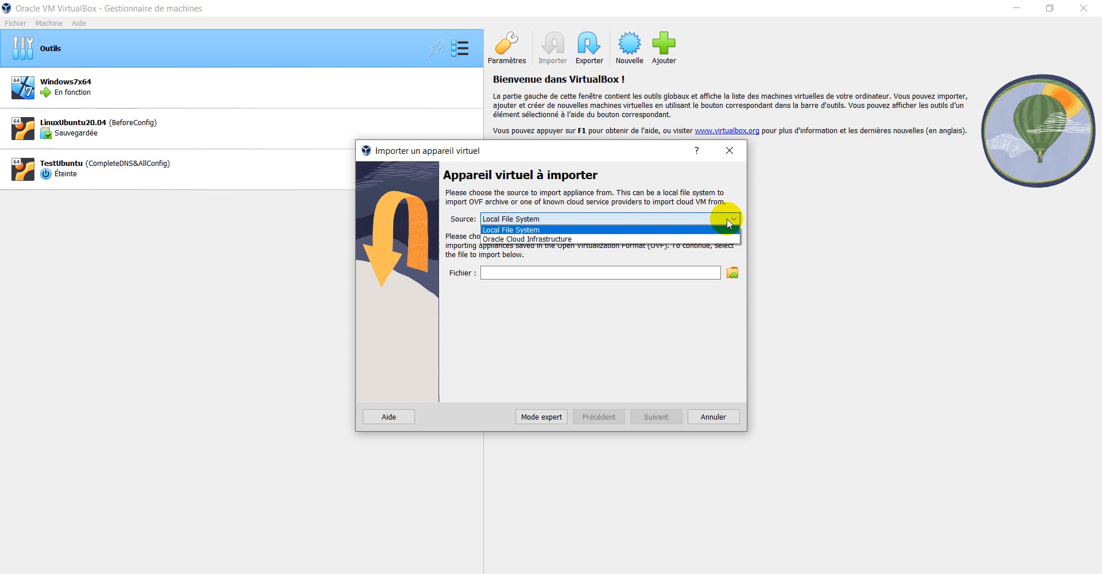
left_click(549, 240)
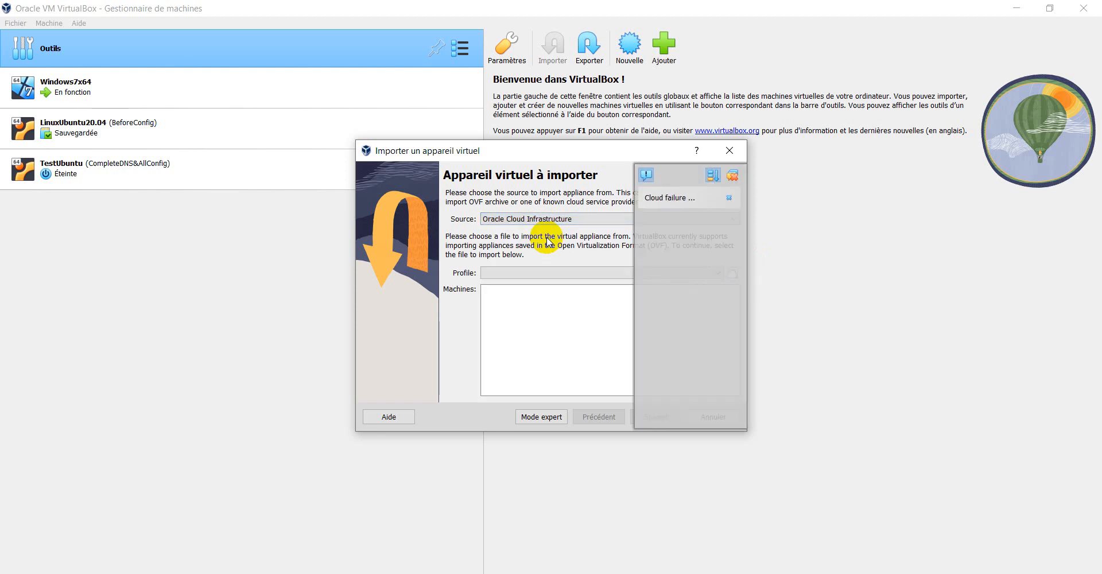
left_click(734, 178)
left_click(620, 218)
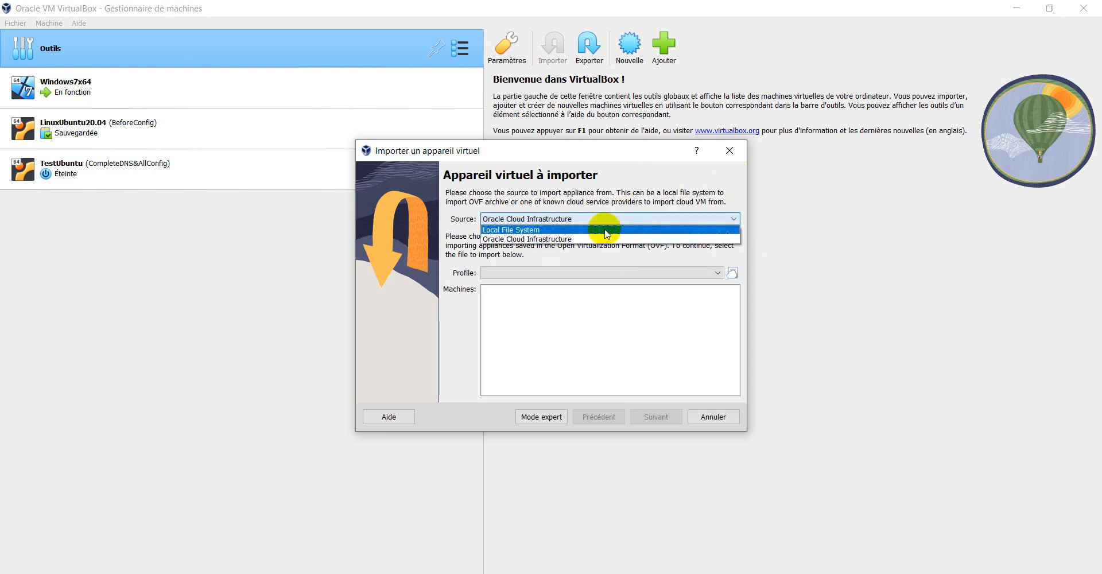
left_click(571, 231)
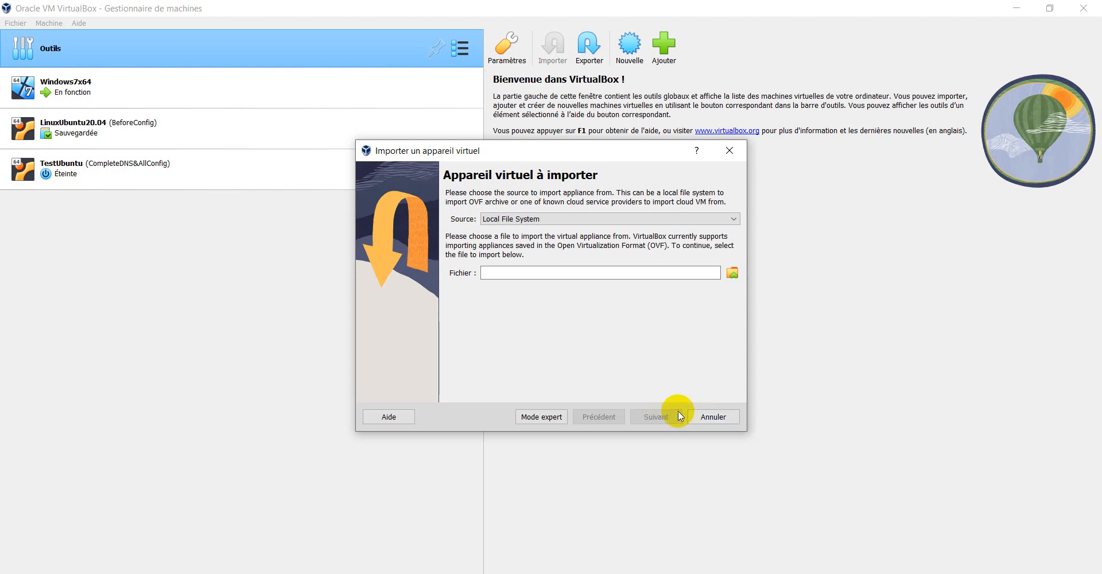
left_click(723, 420)
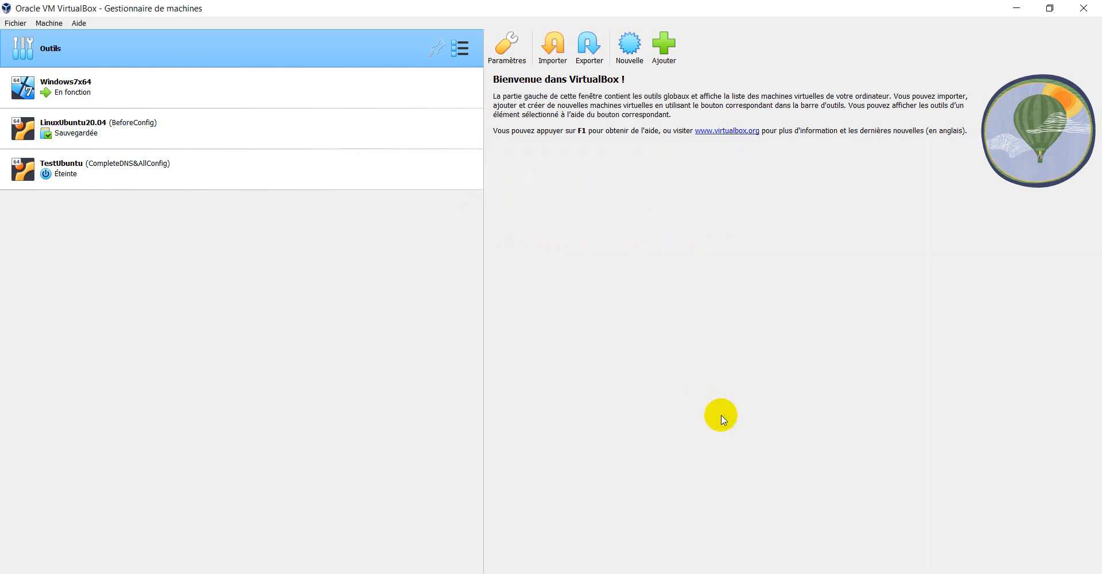
Check the version of the host's installed Oracle VM VirtualBox Extension Pack in the Extension Pack Manager
left_click(13, 23)
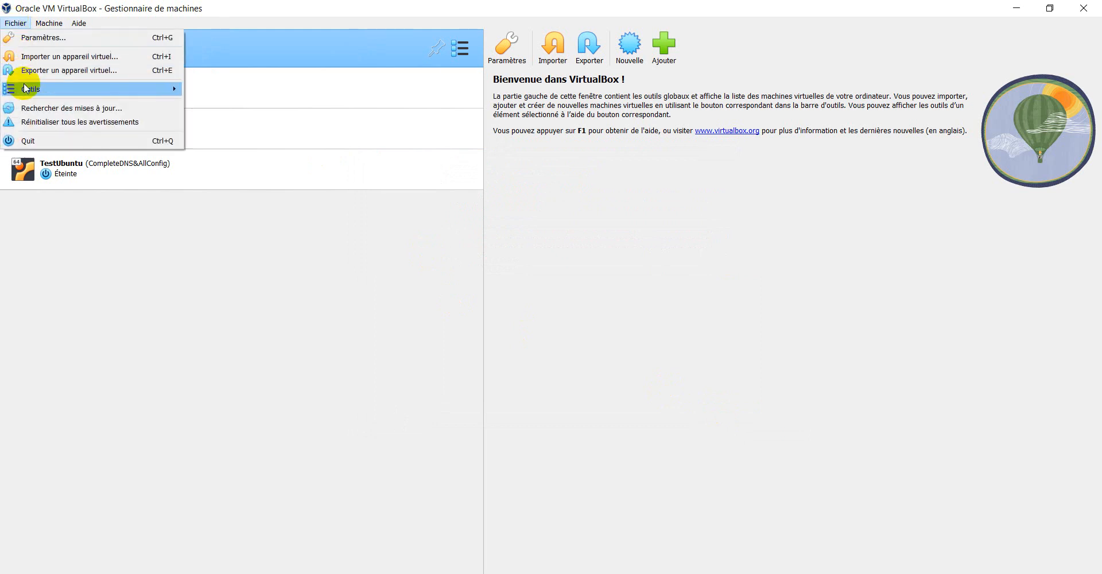
mouse_move(24, 86)
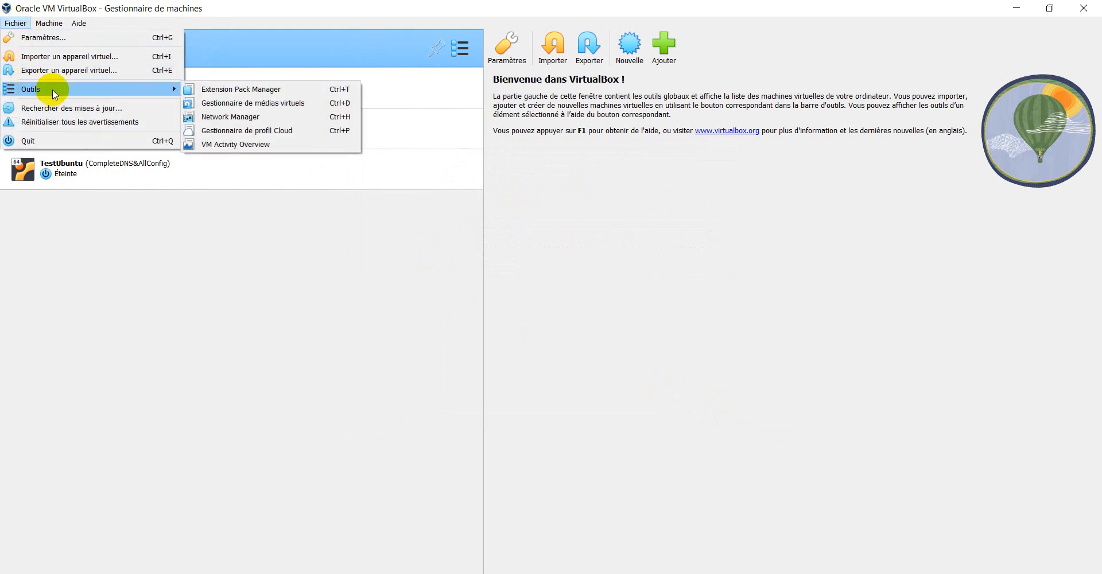
left_click(261, 90)
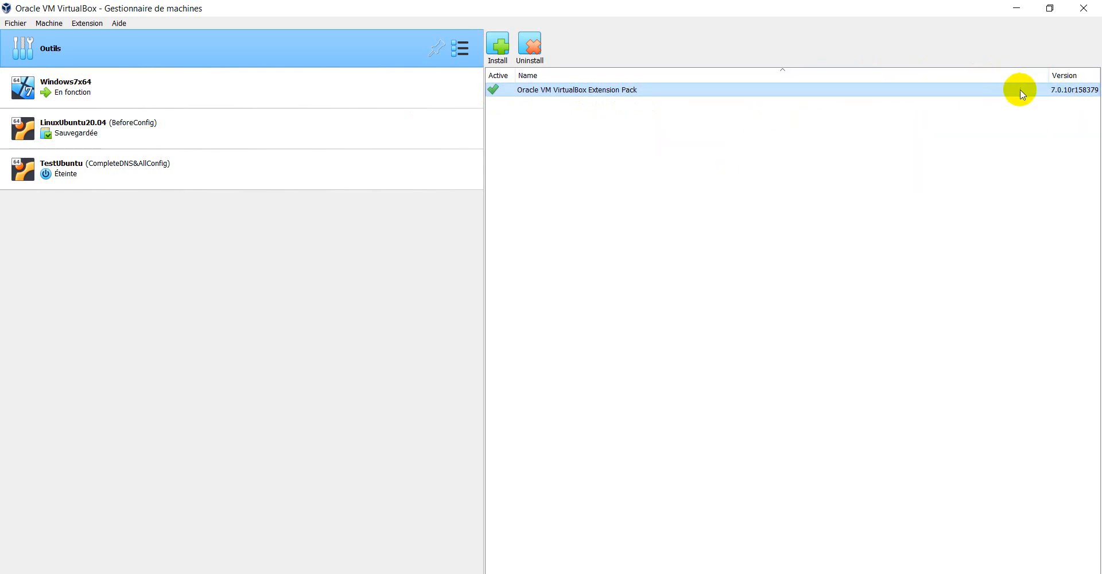
mouse_move(1022, 92)
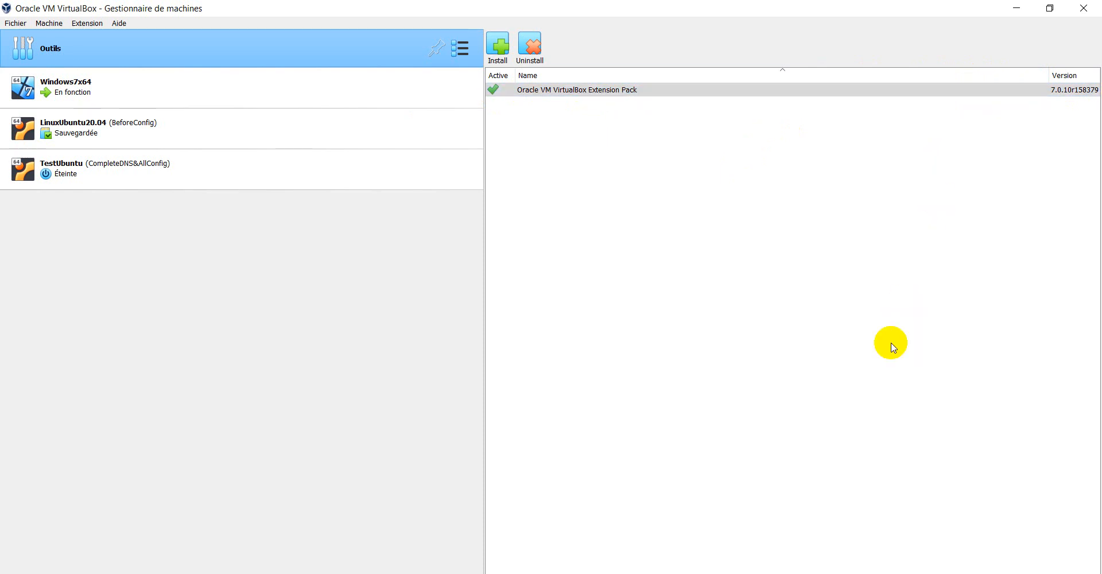
In the Windows7x64 guest, minimize the manager and compare the full names of the VirtualBox installer and Extension Pack files in Documents
left_click(795, 573)
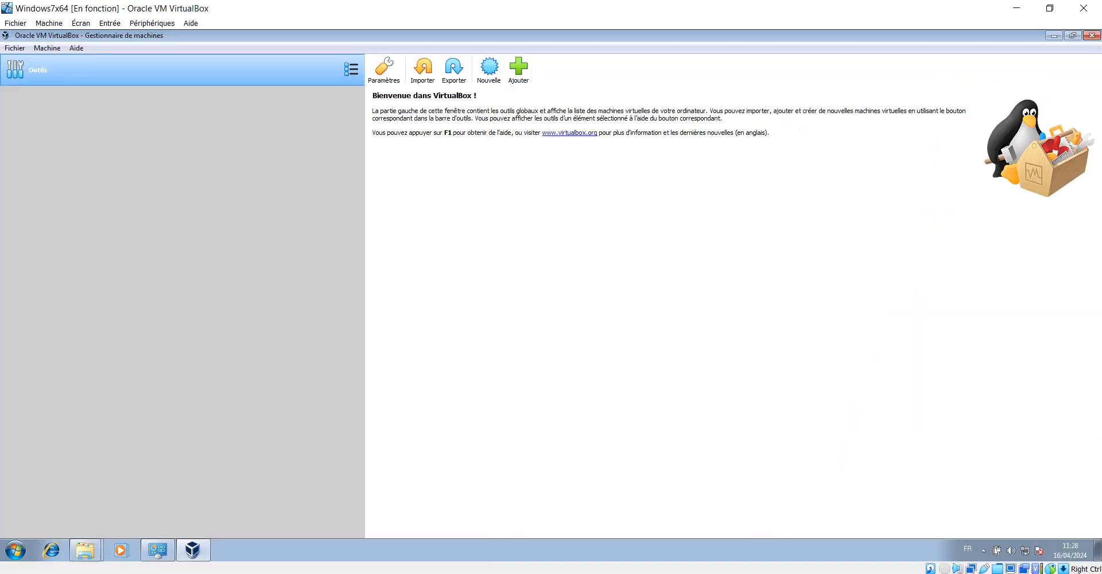
left_click(1053, 36)
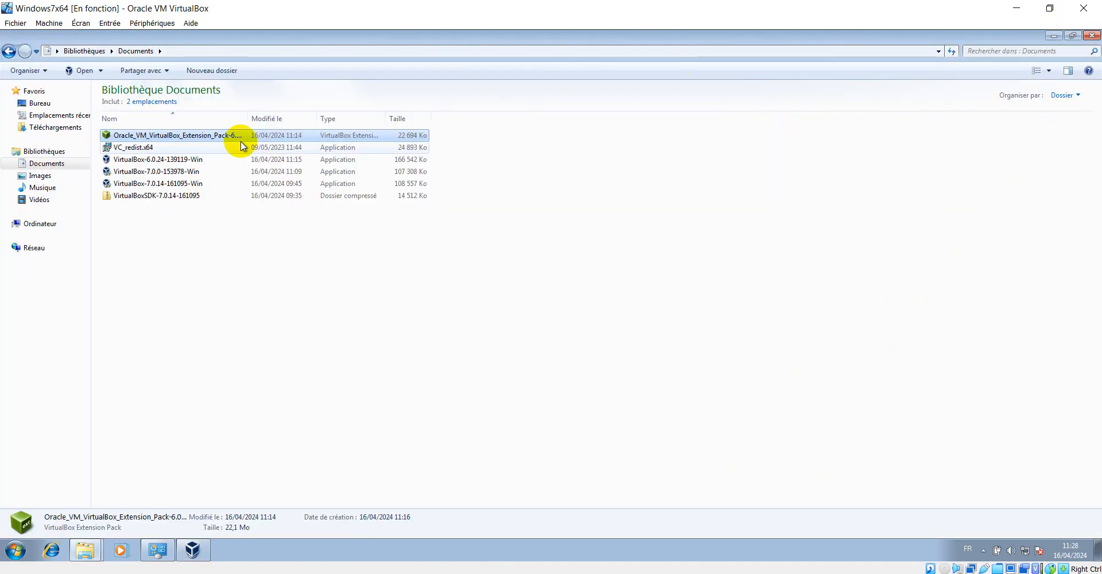
left_click_drag(249, 111, 339, 127)
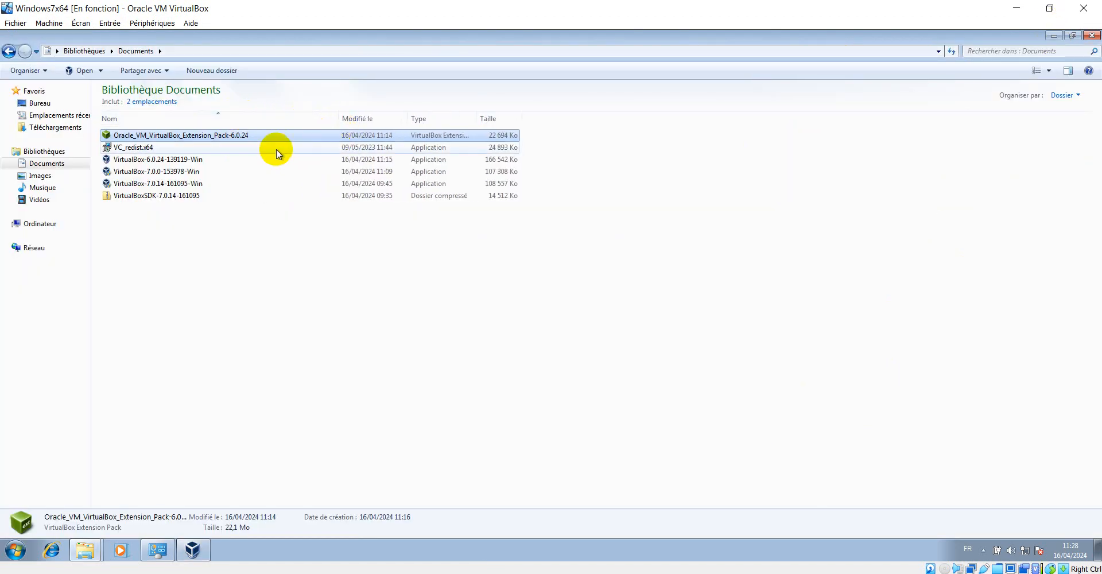
left_click(175, 161)
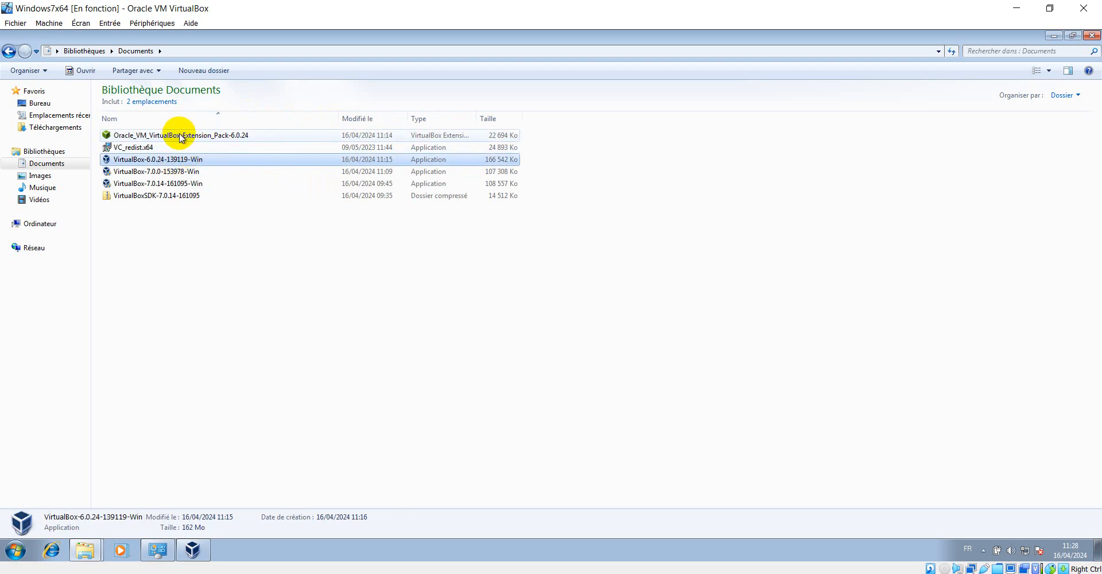
left_click(242, 138)
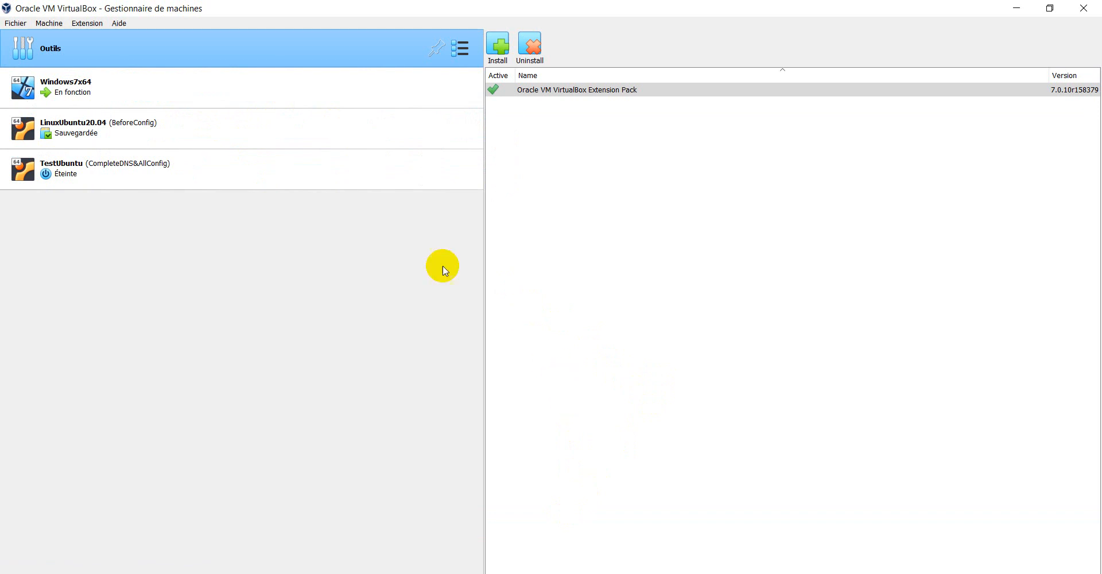
Back in the host's VirtualBox Manager, examine the hard disks listed in the virtual media manager, including LinuxUbuntu20.04.vdi
left_click(15, 23)
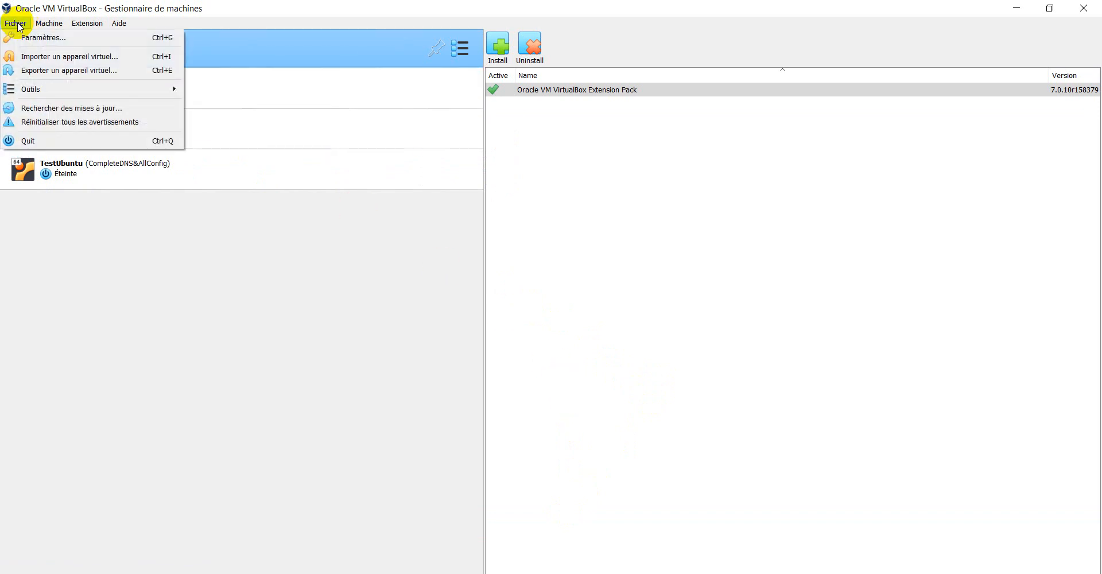
mouse_move(32, 88)
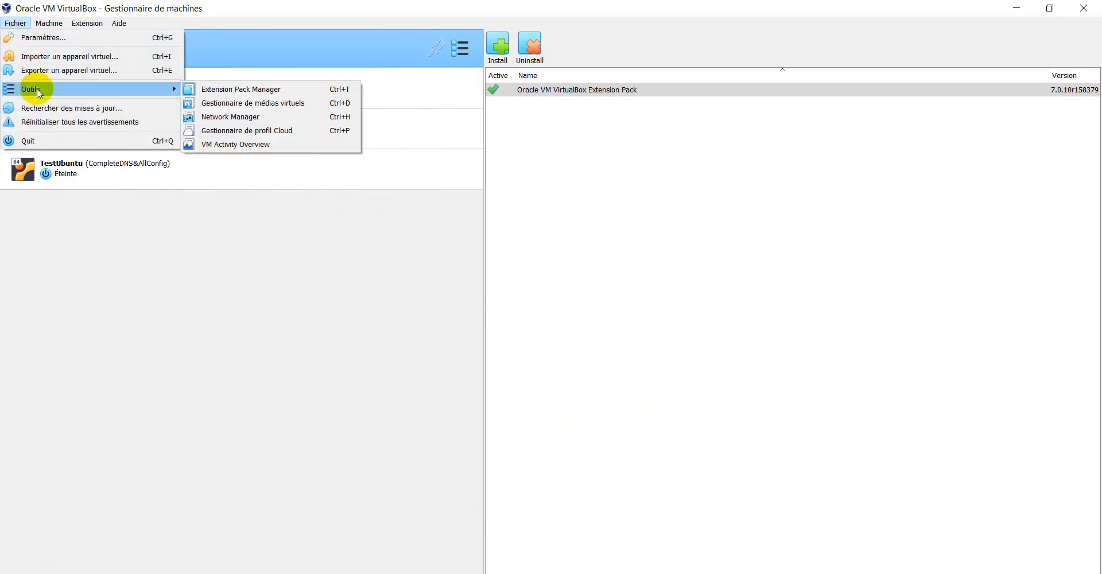
left_click(283, 103)
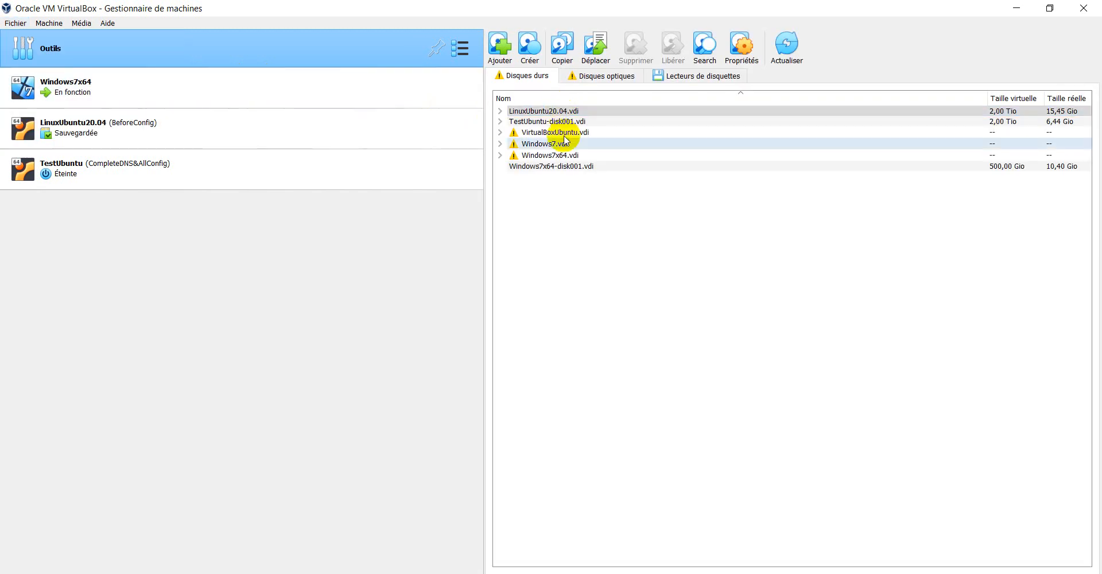
left_click(572, 113)
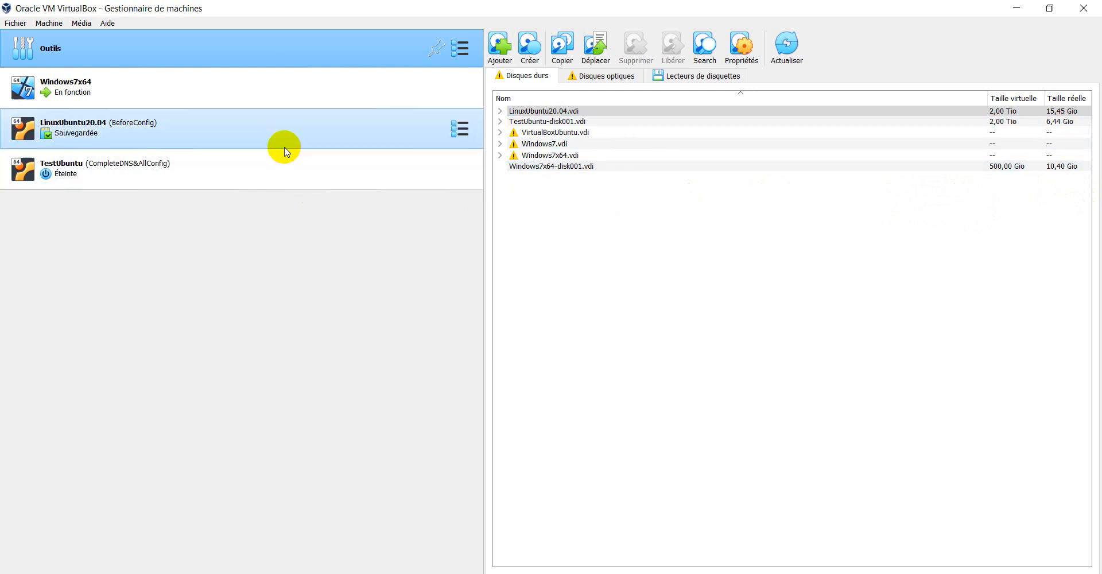
left_click(10, 35)
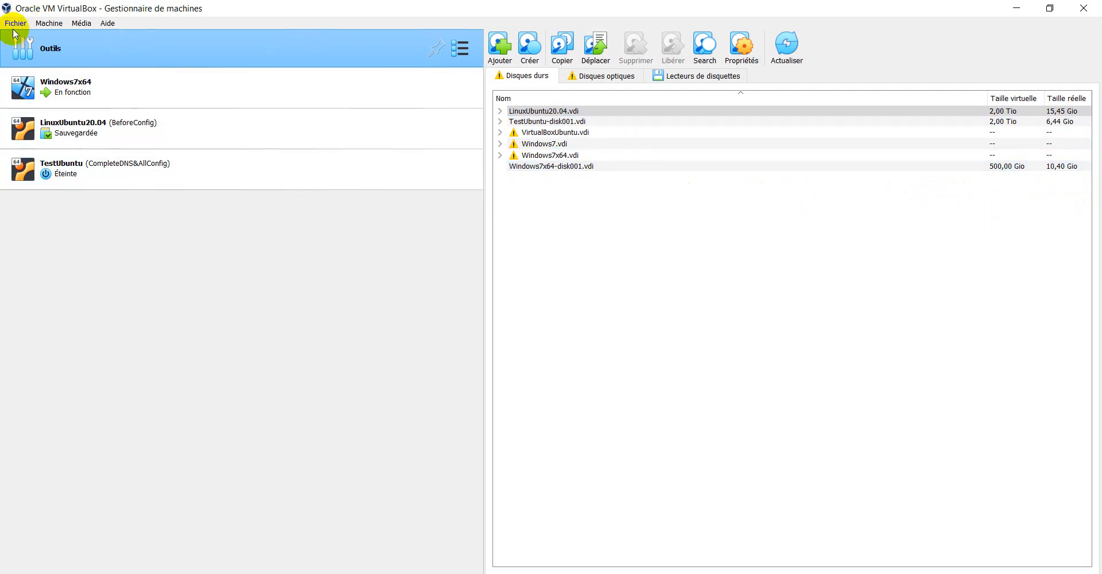
View the host-only networks in the Network Manager, and bring up the Windows7x64 guest's network connections for comparison
left_click(15, 24)
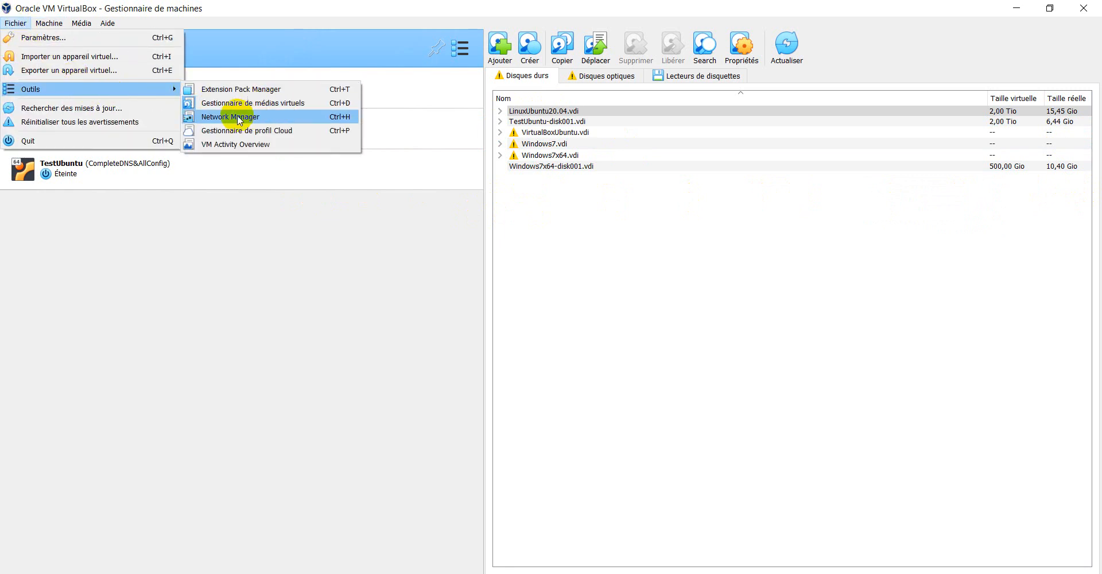
left_click(258, 116)
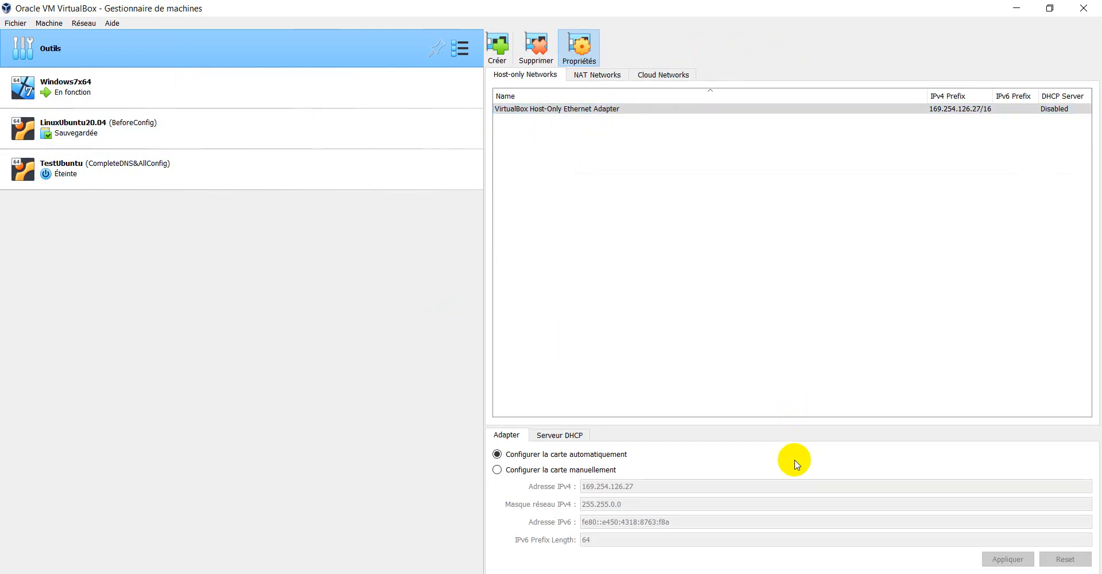
left_click(761, 573)
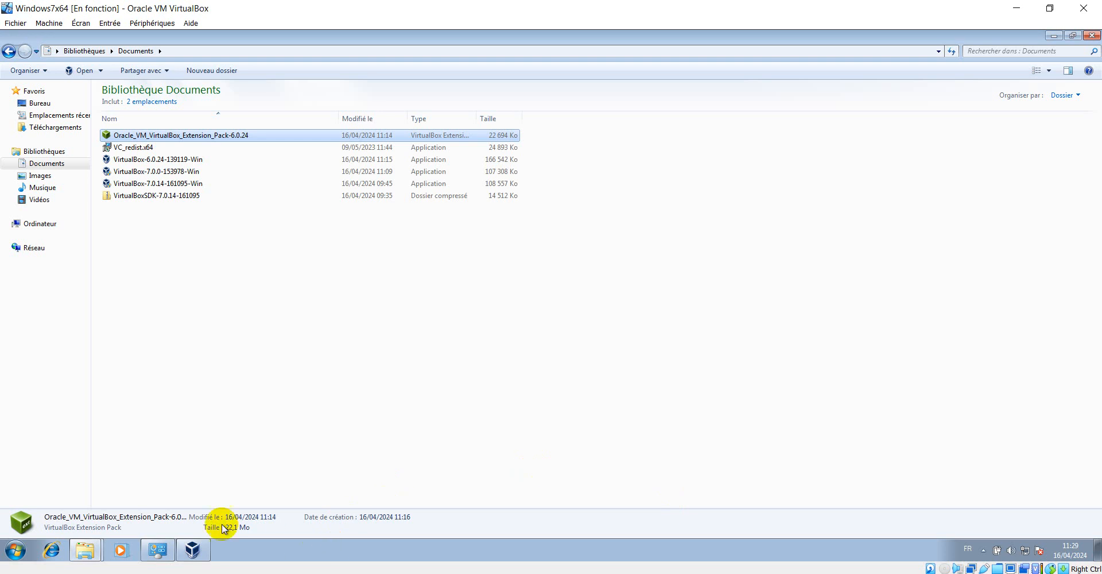
left_click(156, 550)
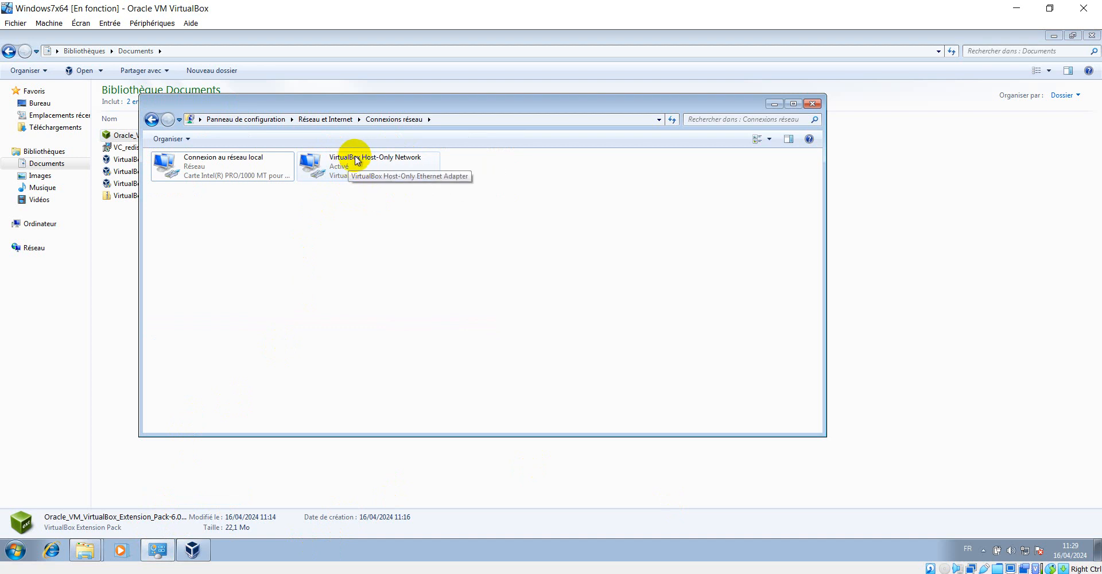
Check the TCP/IPv4 properties of the guest's VirtualBox Host-Only Network connection and leave them without changes
right_click(371, 165)
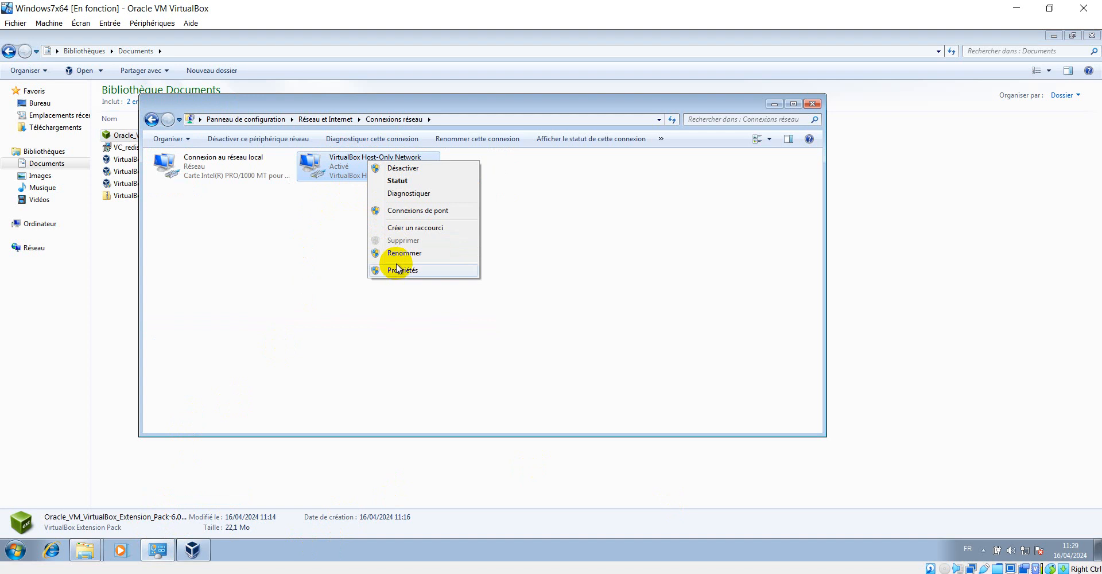
left_click(397, 269)
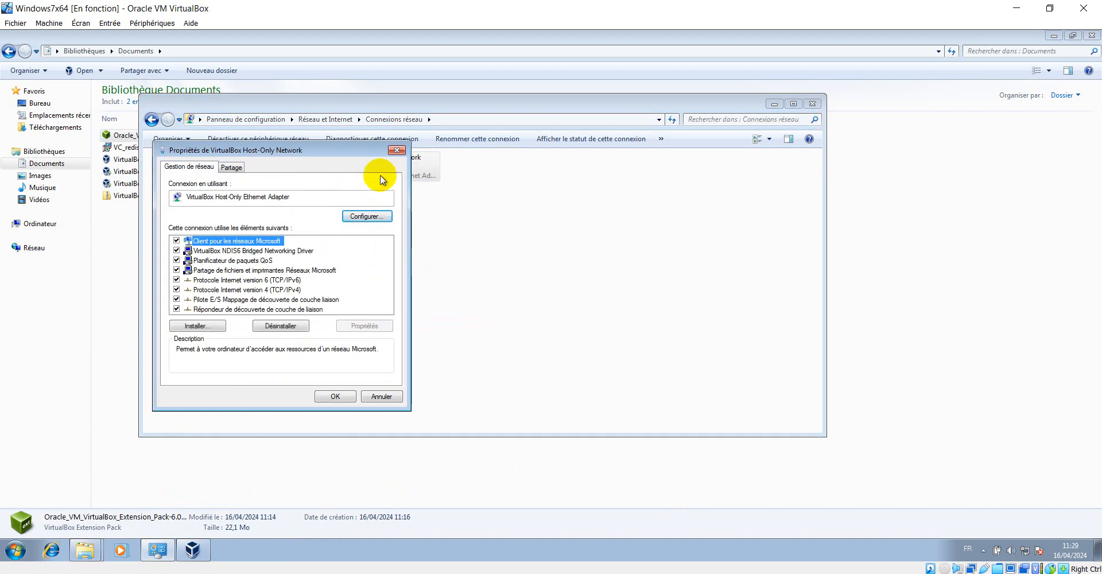
double_click(286, 290)
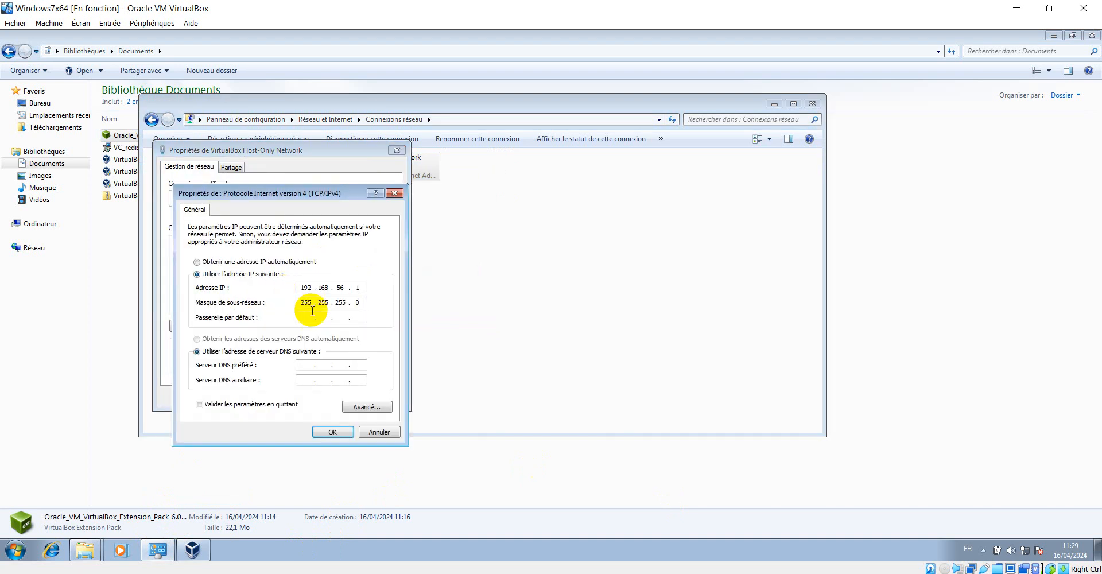
left_click(394, 194)
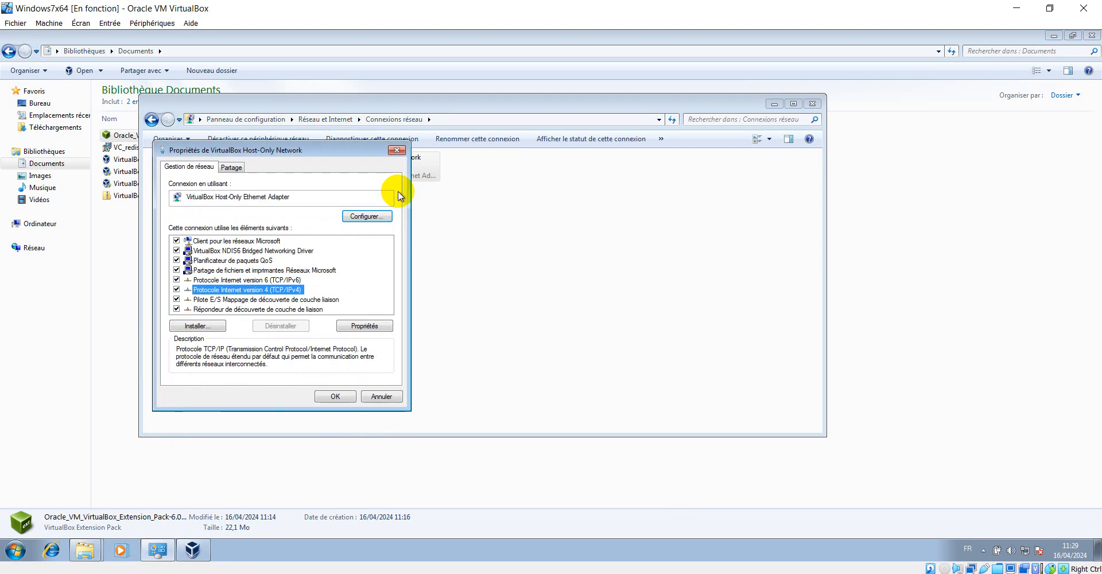
left_click(396, 151)
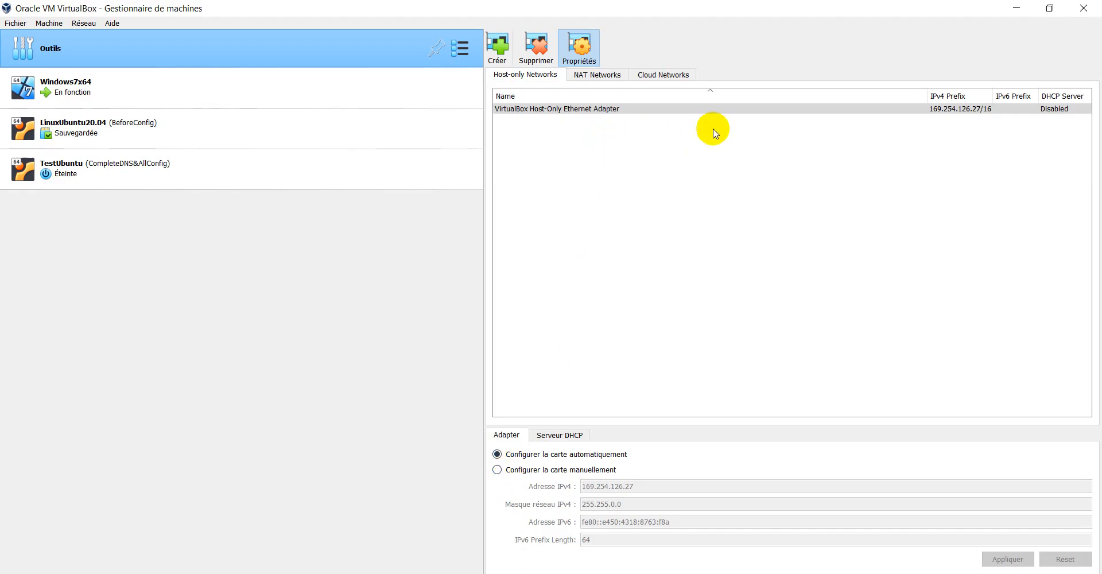
Back in the host's VirtualBox Manager, examine the DHCP server and adapter settings of VirtualBox Host-Only Ethernet Adapter
left_click(679, 111)
left_click(572, 440)
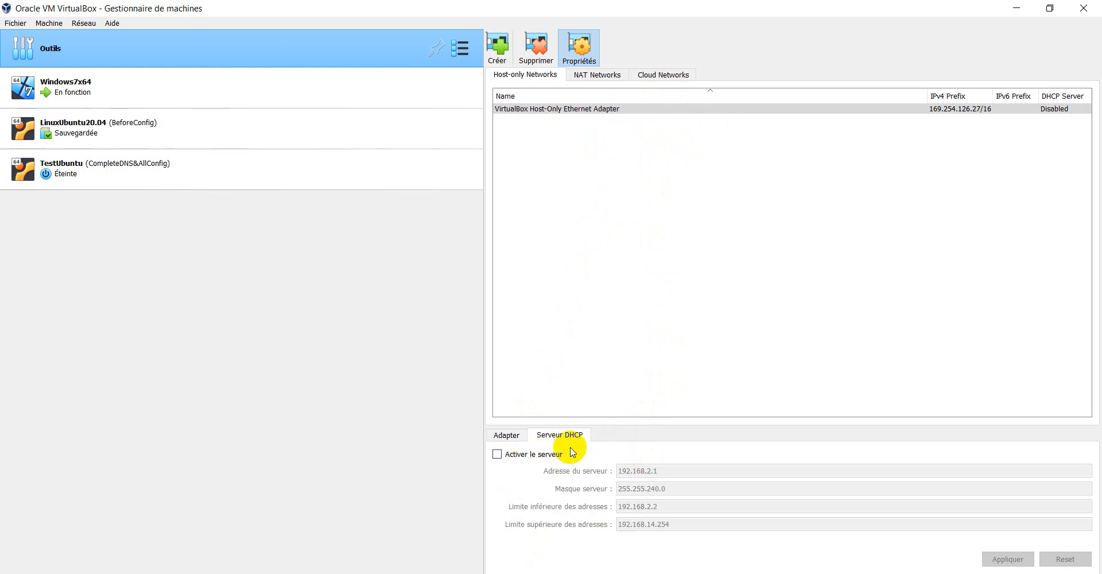
left_click(511, 436)
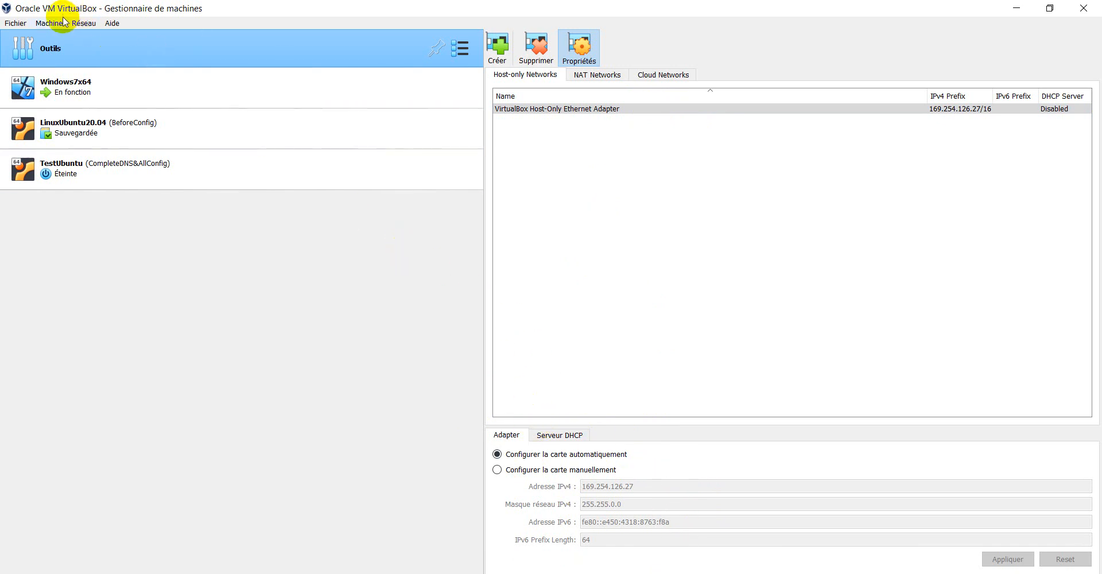
Open the VM Activity Overview to examine the host's CPU and RAM usage and the running machine's activity
left_click(14, 23)
mouse_move(24, 88)
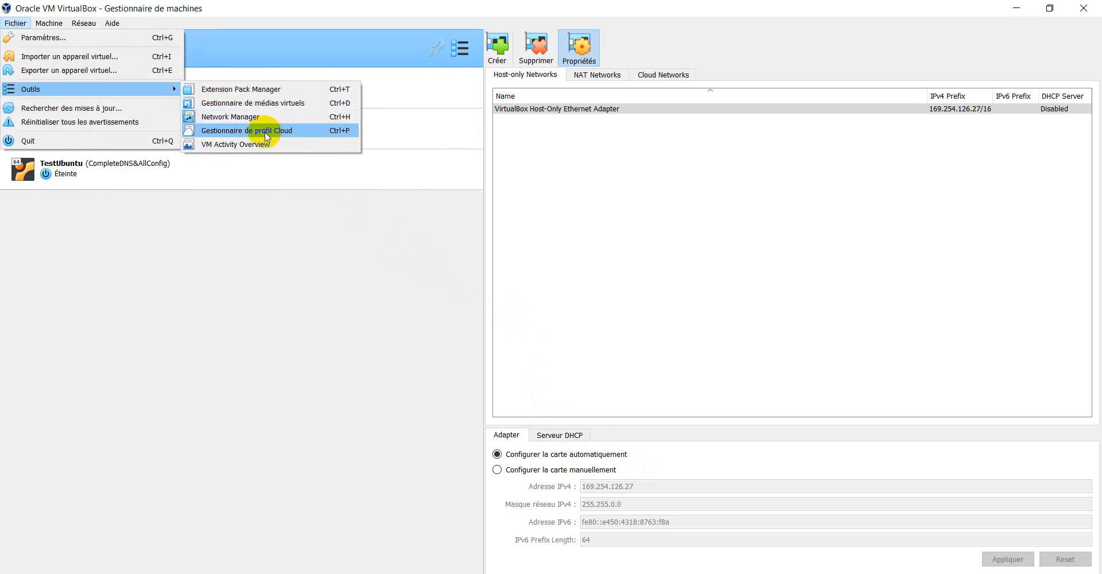
left_click(246, 144)
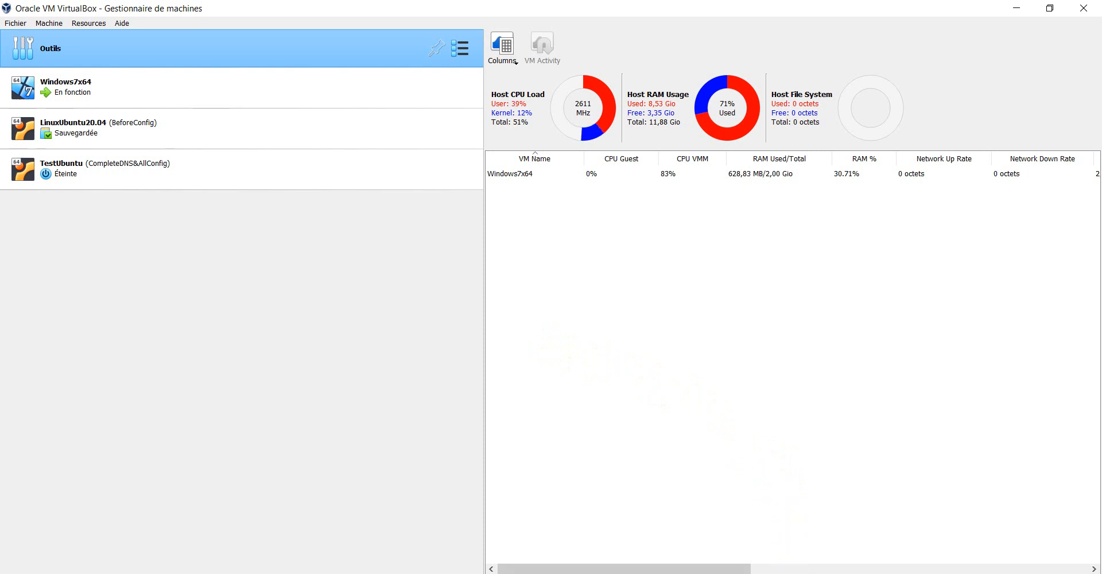
Open the host's Windows Task Manager, examine its processor performance figures for comparison, and minimize it
right_click(787, 573)
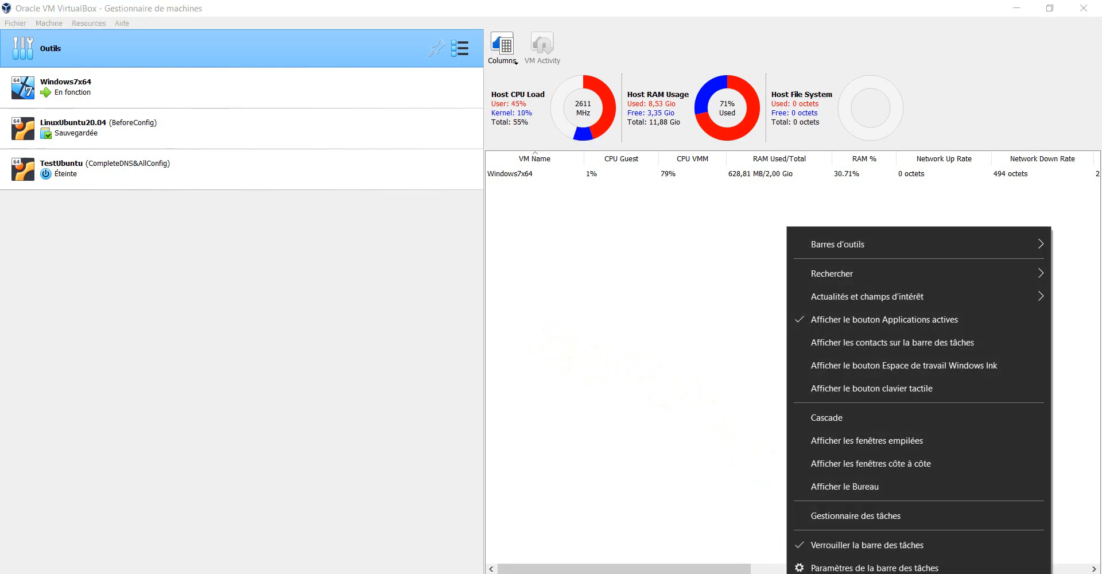
key("Escape")
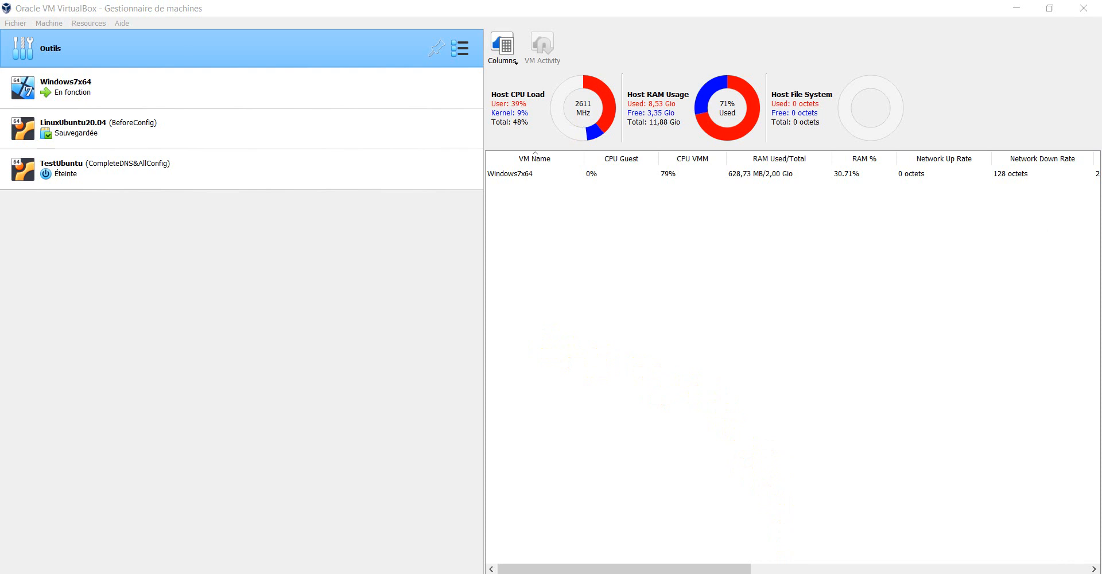
right_click(787, 573)
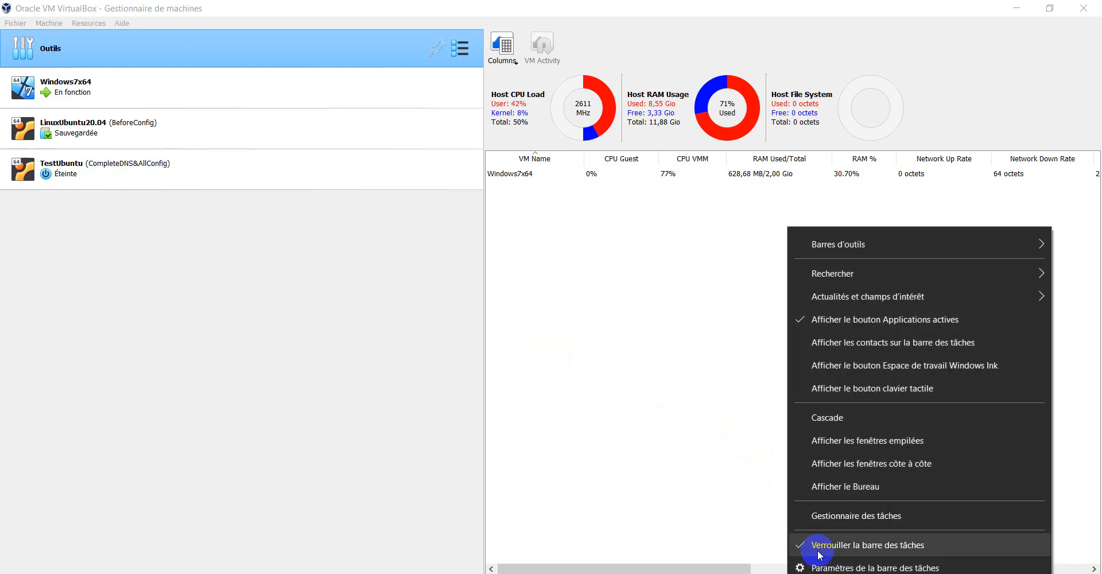
left_click(867, 518)
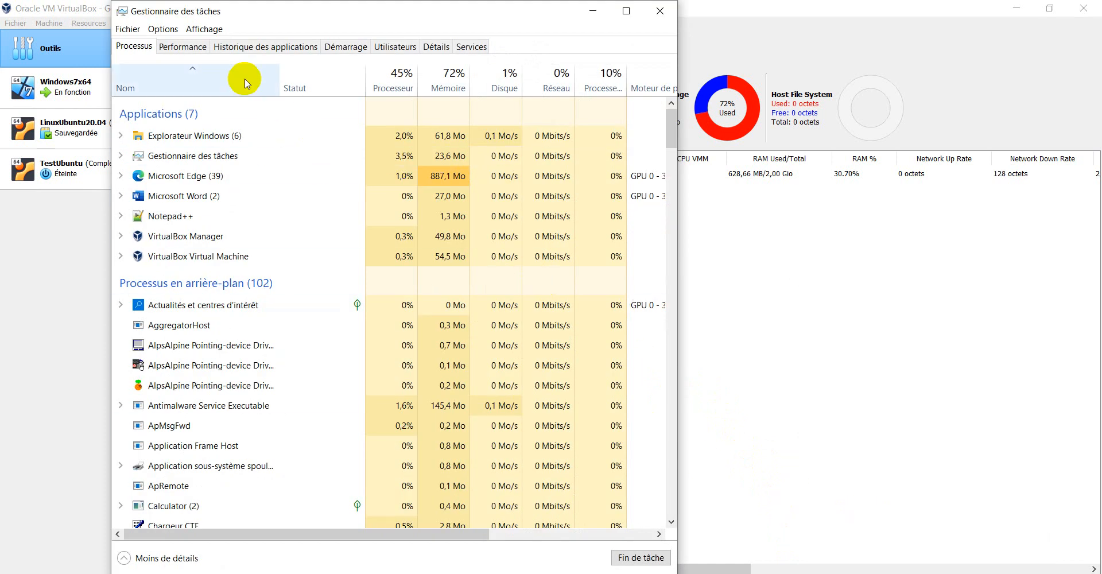
left_click(167, 46)
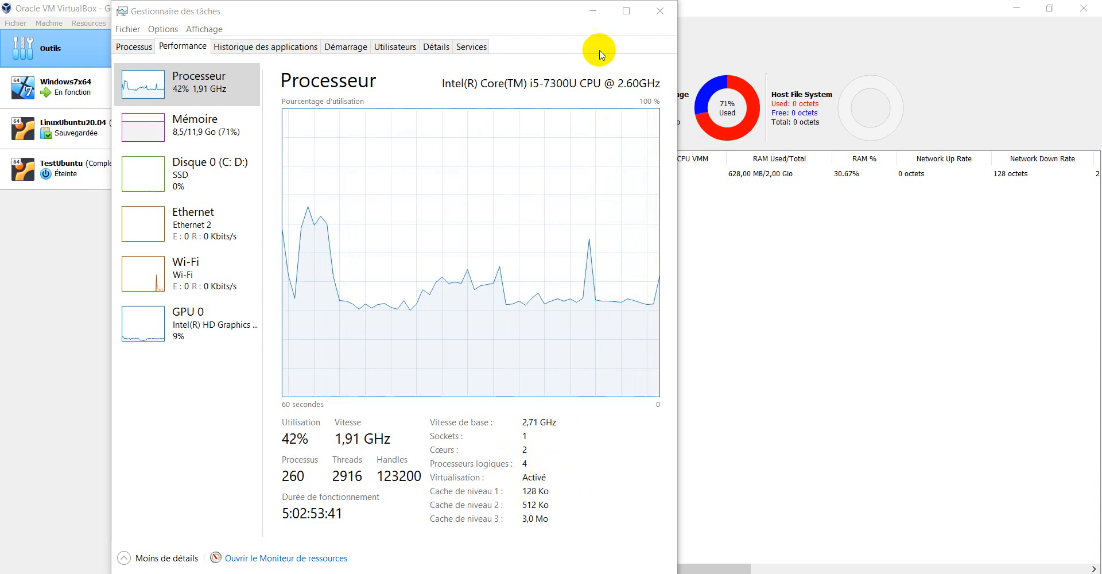
left_click(593, 11)
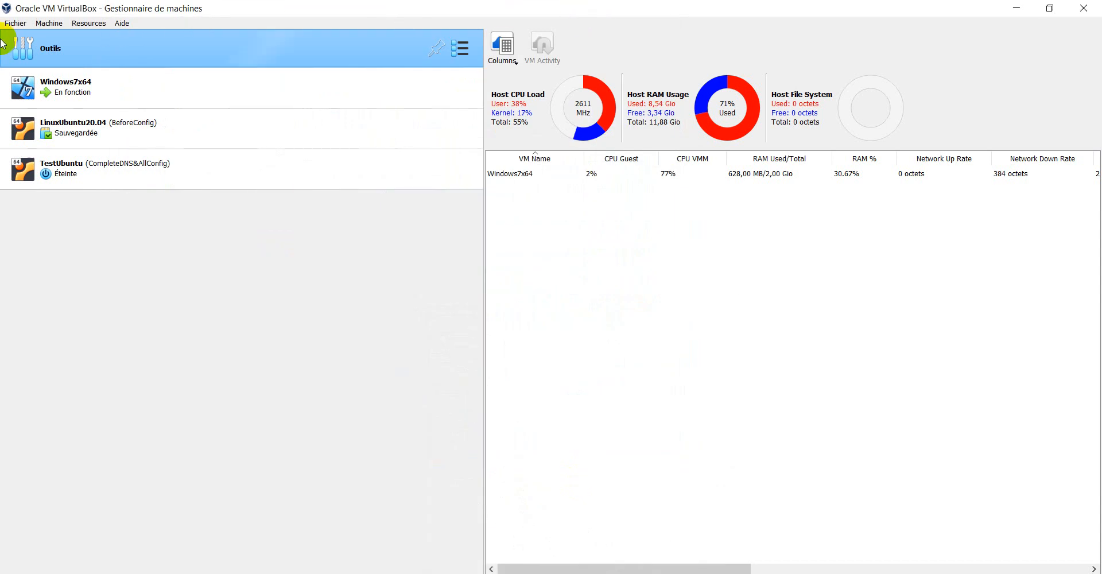
Select the TestUbuntu machine, view the options offered for removing it, and cancel the removal
left_click(13, 23)
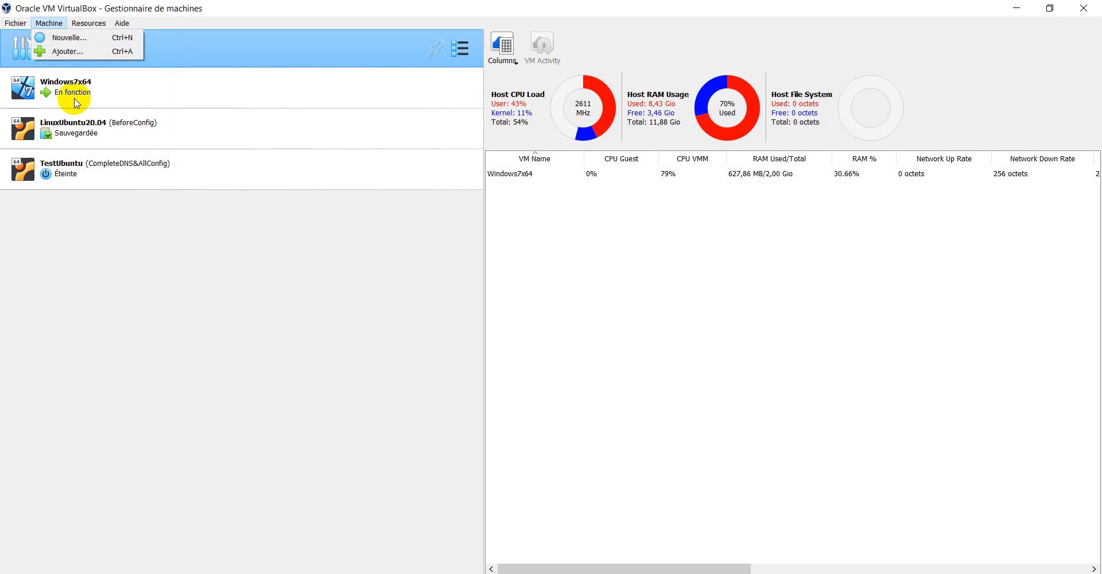
left_click(81, 171)
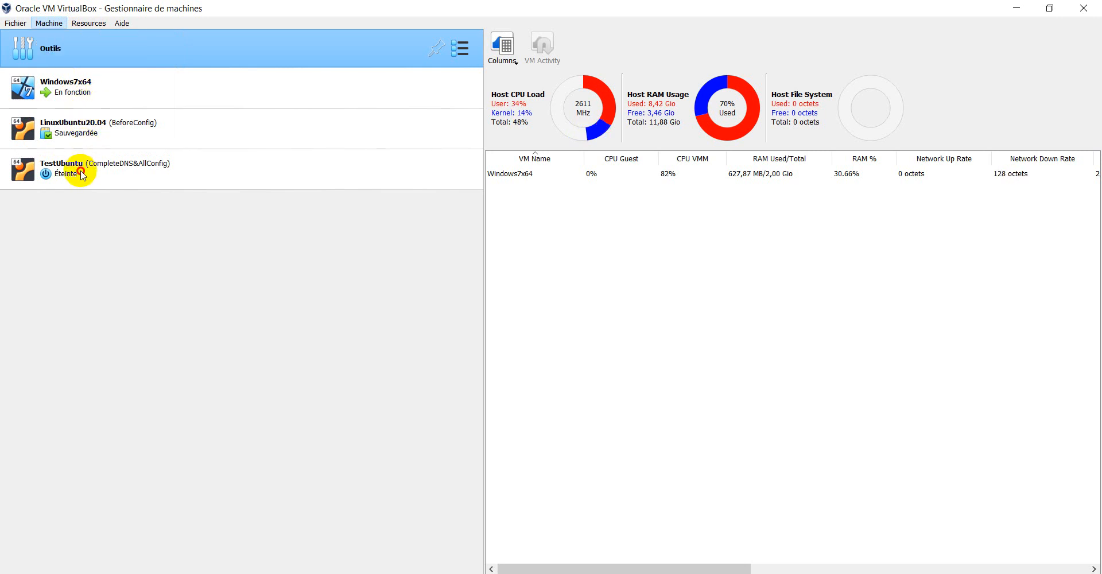
left_click(50, 24)
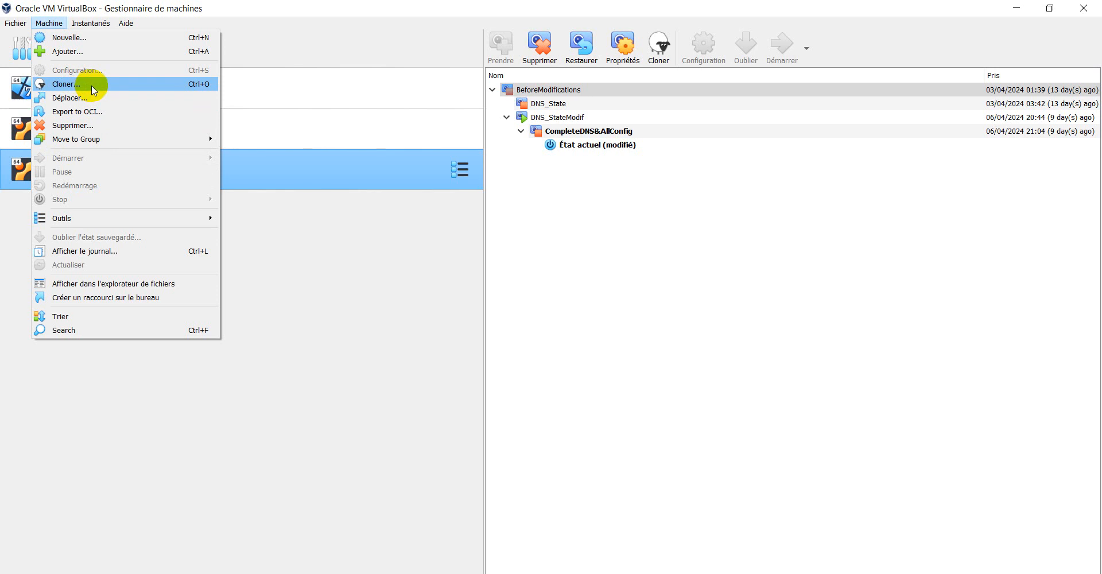
left_click(85, 127)
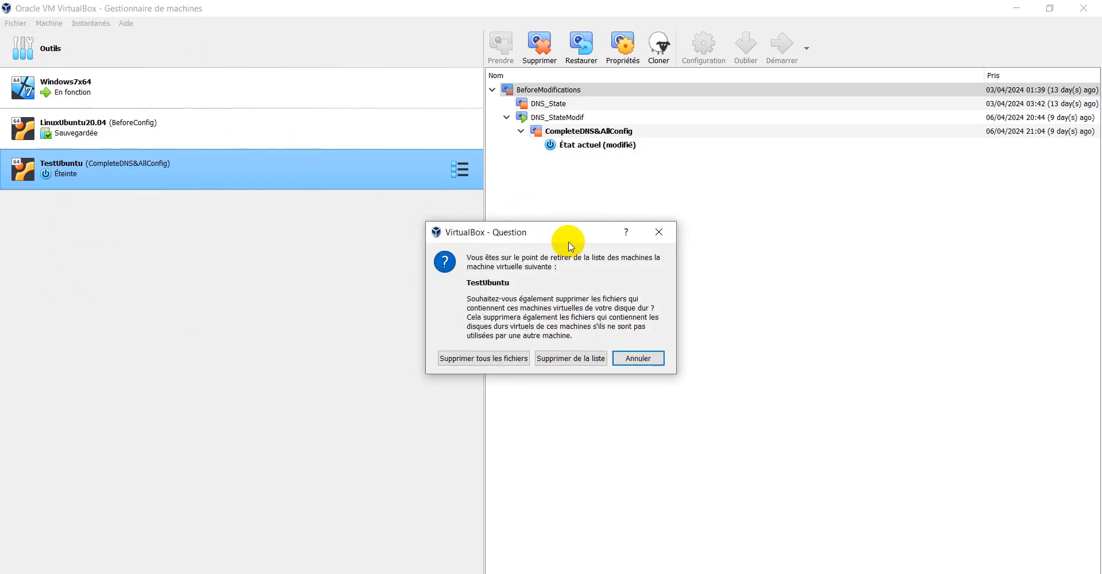
left_click_drag(573, 235, 618, 80)
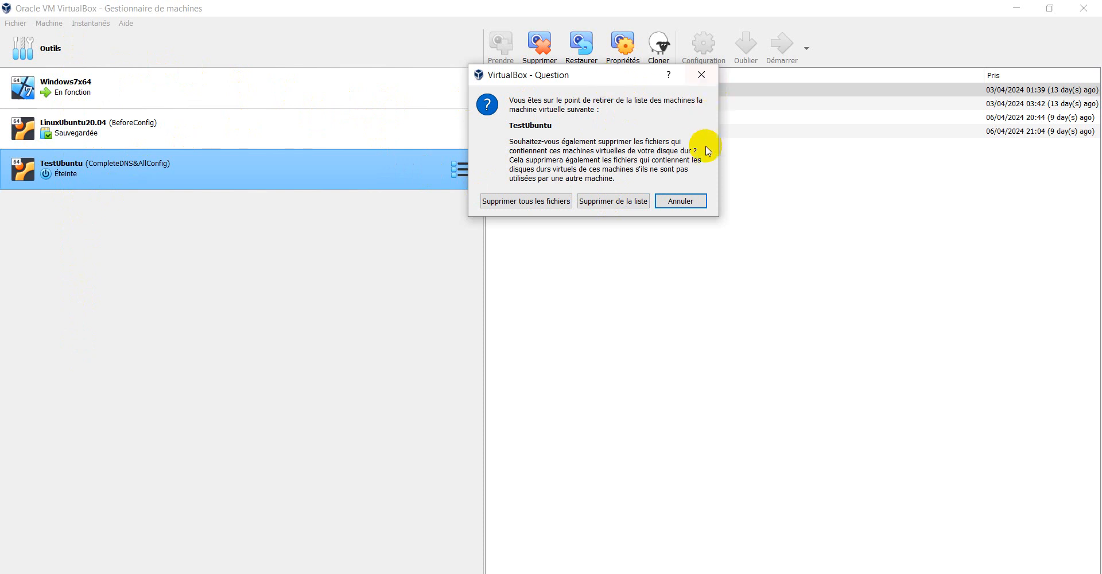
left_click(687, 203)
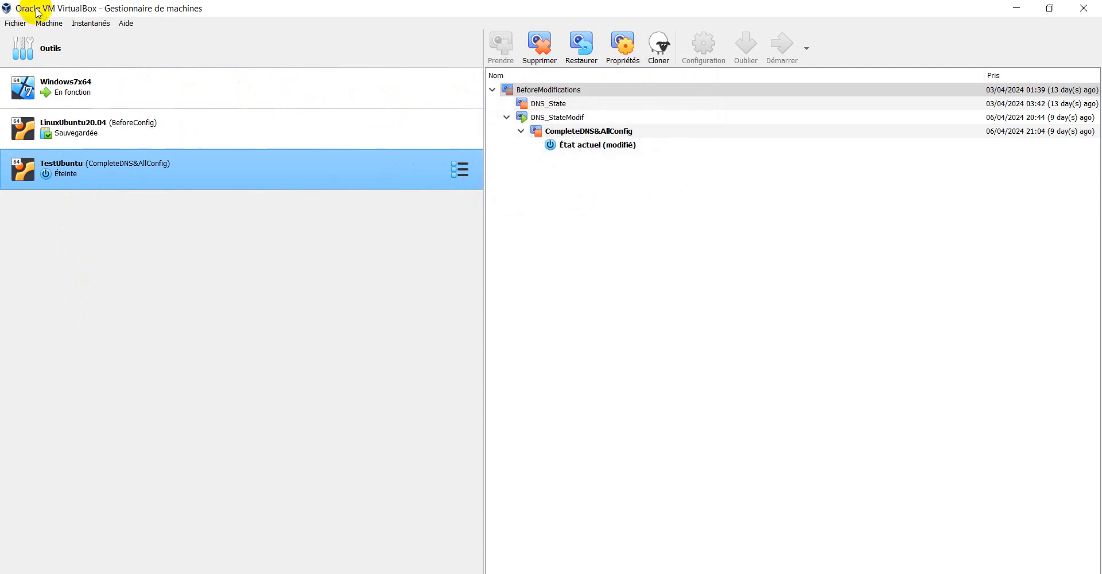
Open TestUbuntu's snapshots and compare the CompleteDNS&AllConfig snapshot with the modified current state
left_click(48, 23)
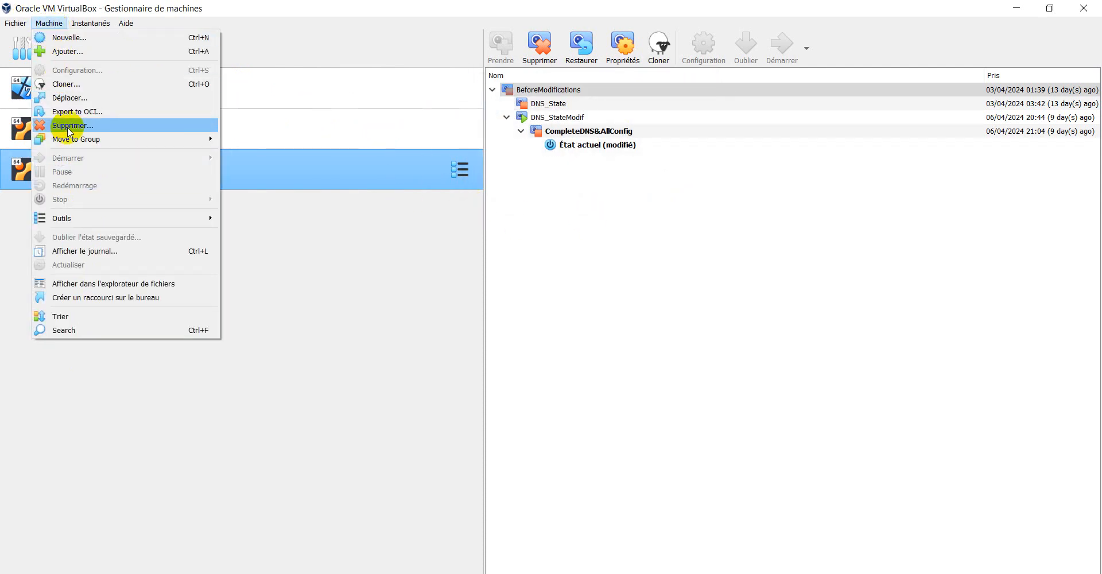
mouse_move(82, 221)
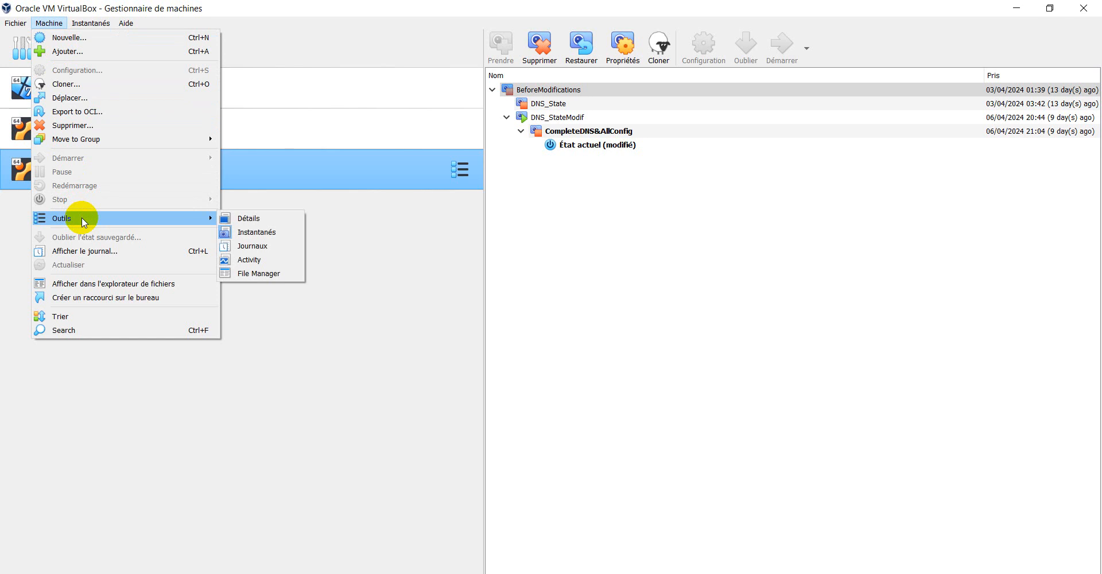
left_click(260, 236)
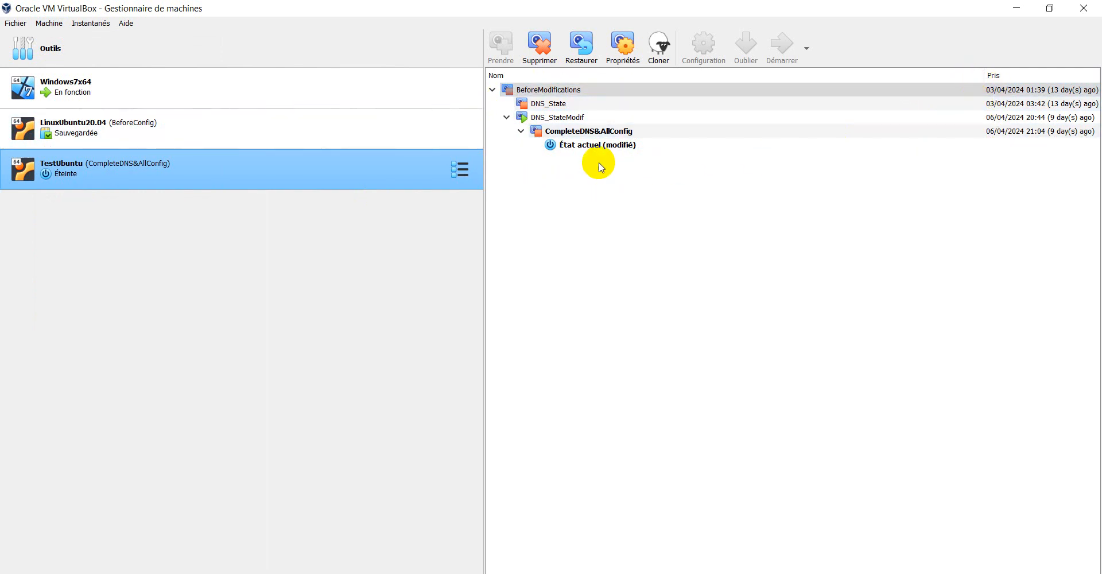
left_click(585, 150)
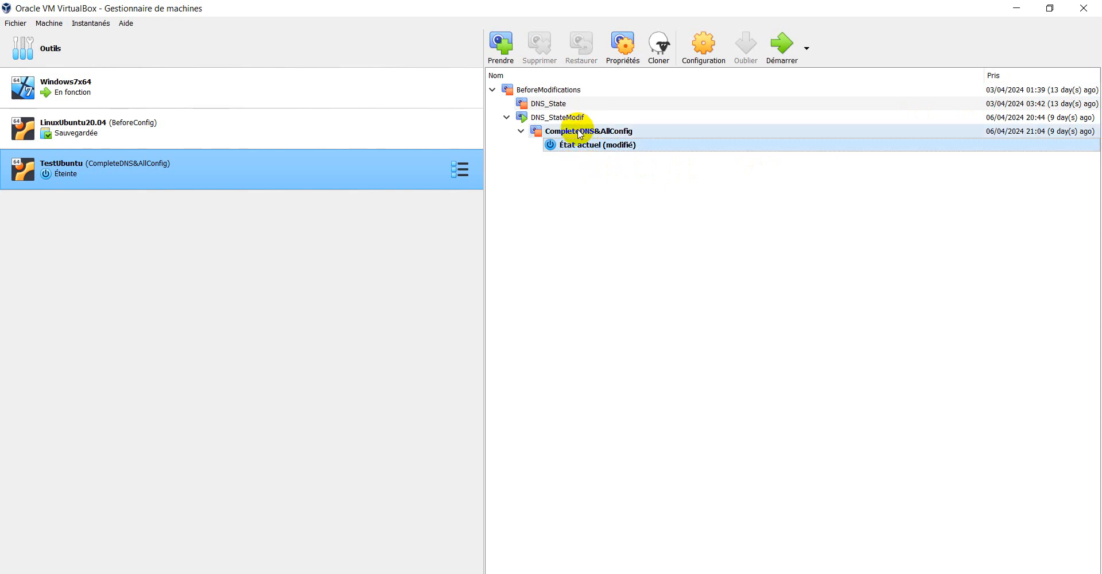
left_click(580, 133)
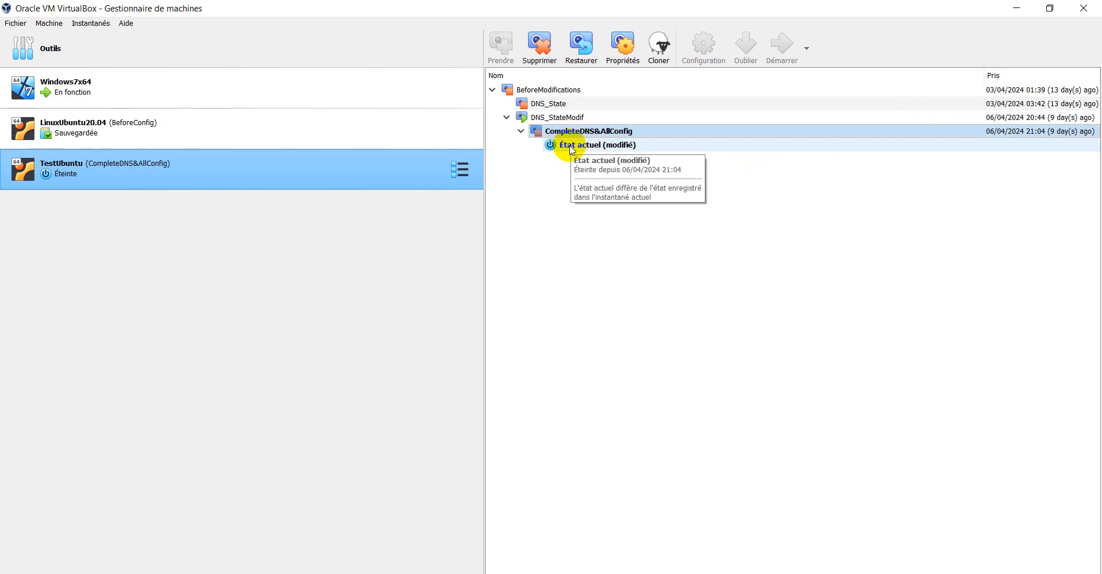
left_click(573, 147)
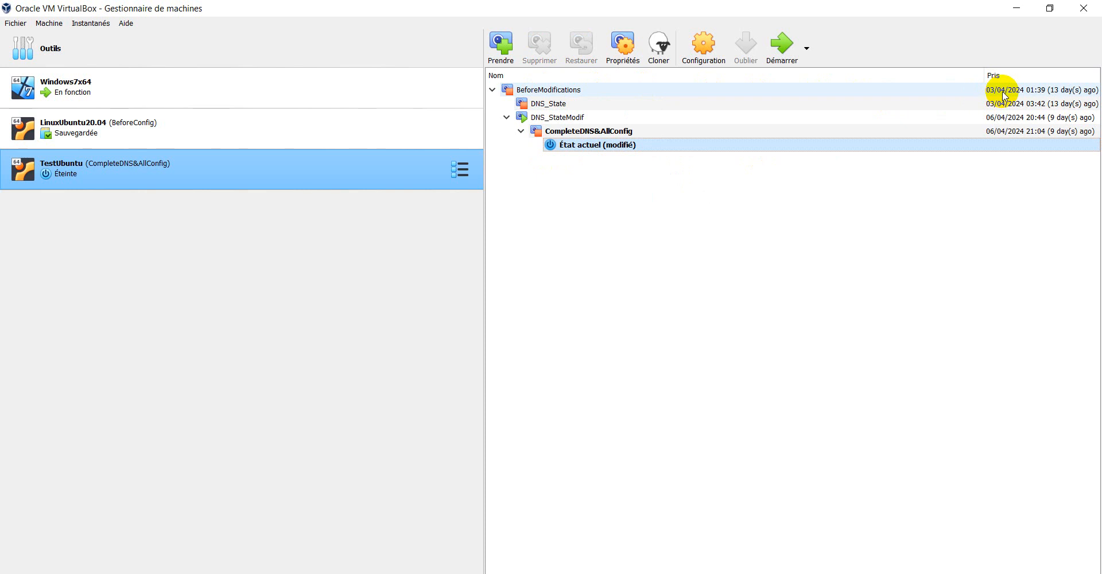
Restore TestUbuntu to the BeforeModifications snapshot without creating a snapshot of the current state, and select the restored snapshot
left_click(549, 92)
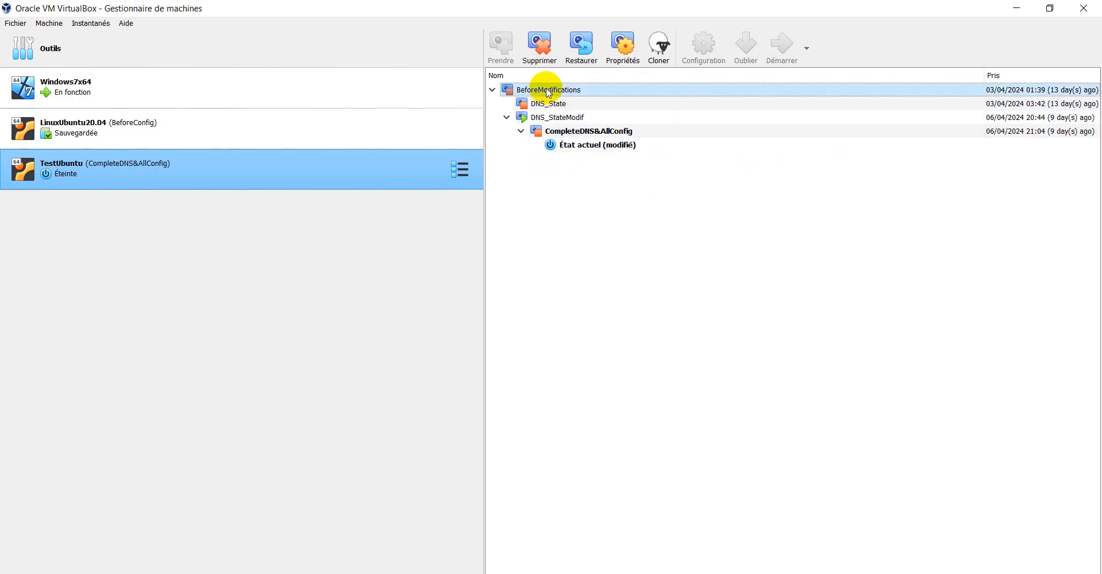
left_click(581, 47)
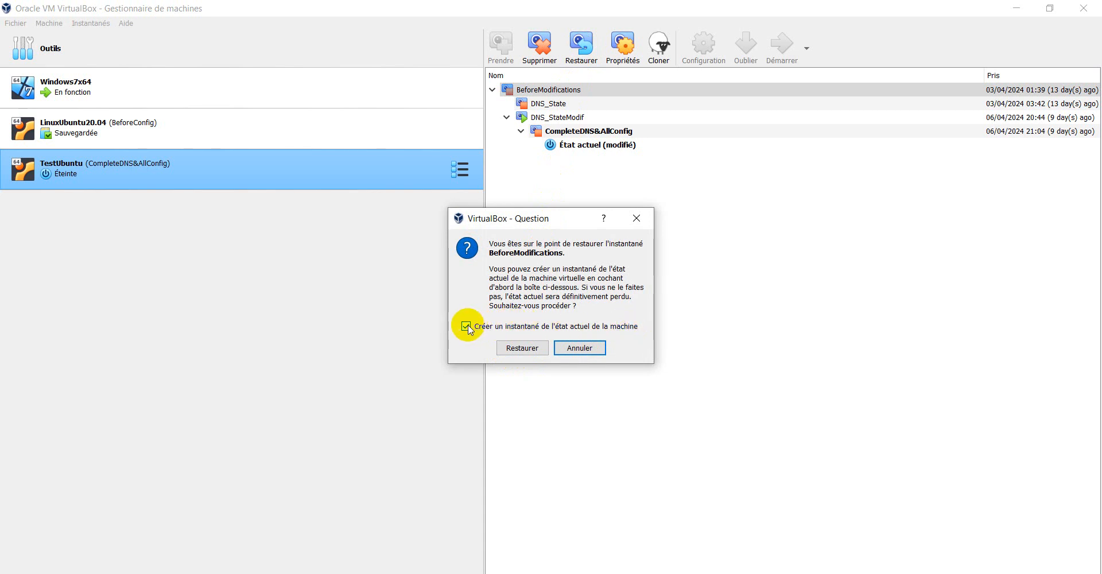
left_click(522, 348)
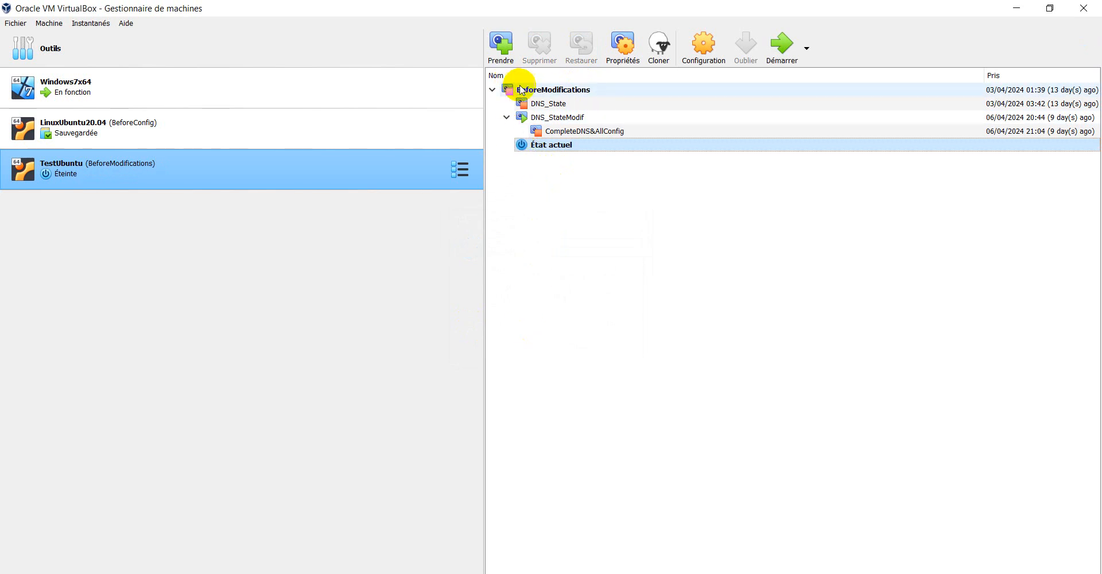
left_click(552, 92)
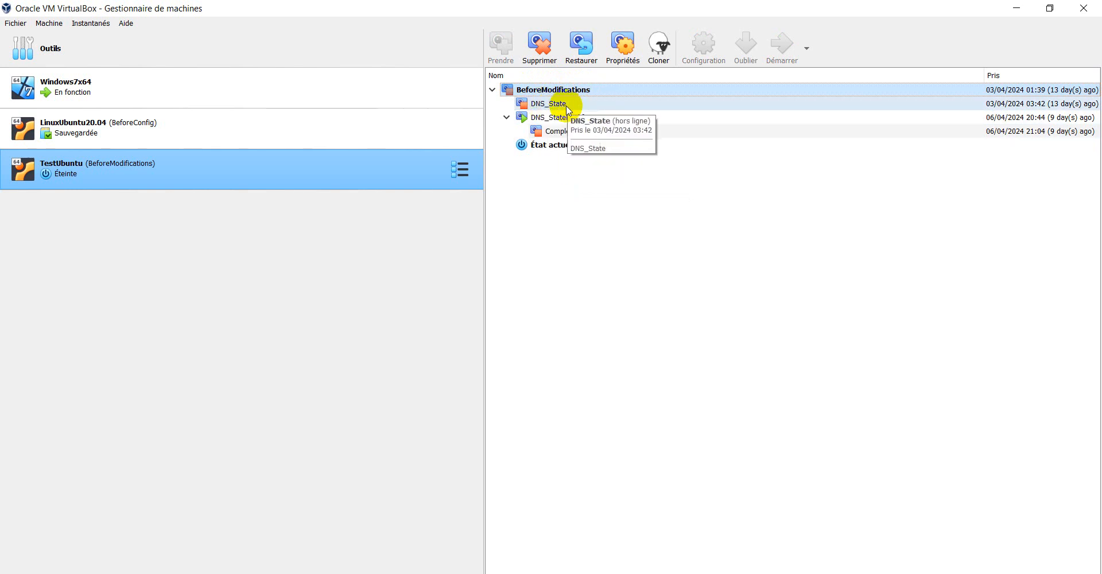
Restore TestUbuntu to the DNS_StateModif snapshot
left_click(568, 109)
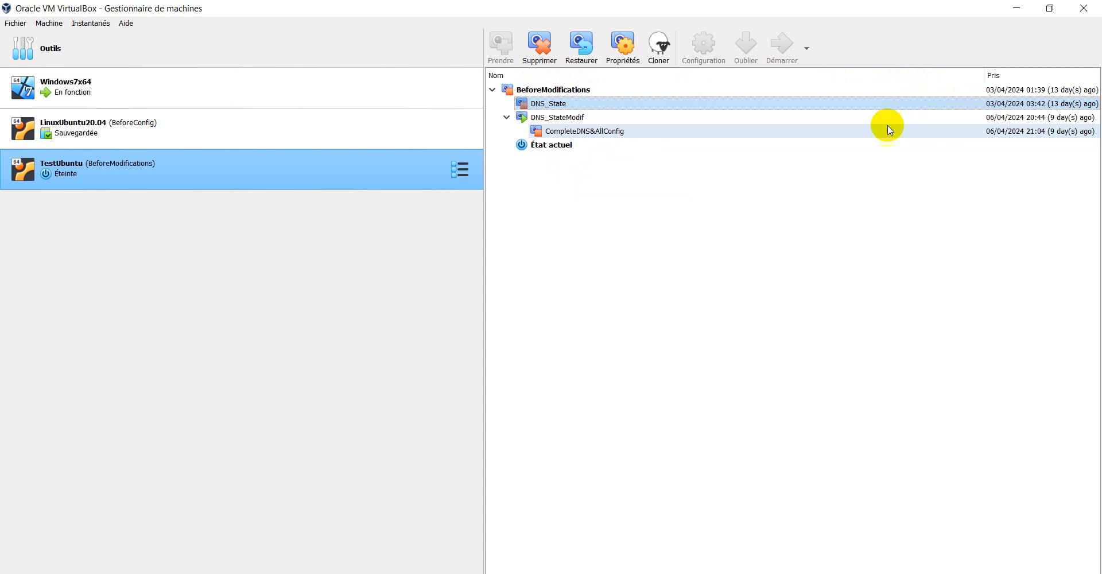
left_click(554, 118)
left_click(590, 44)
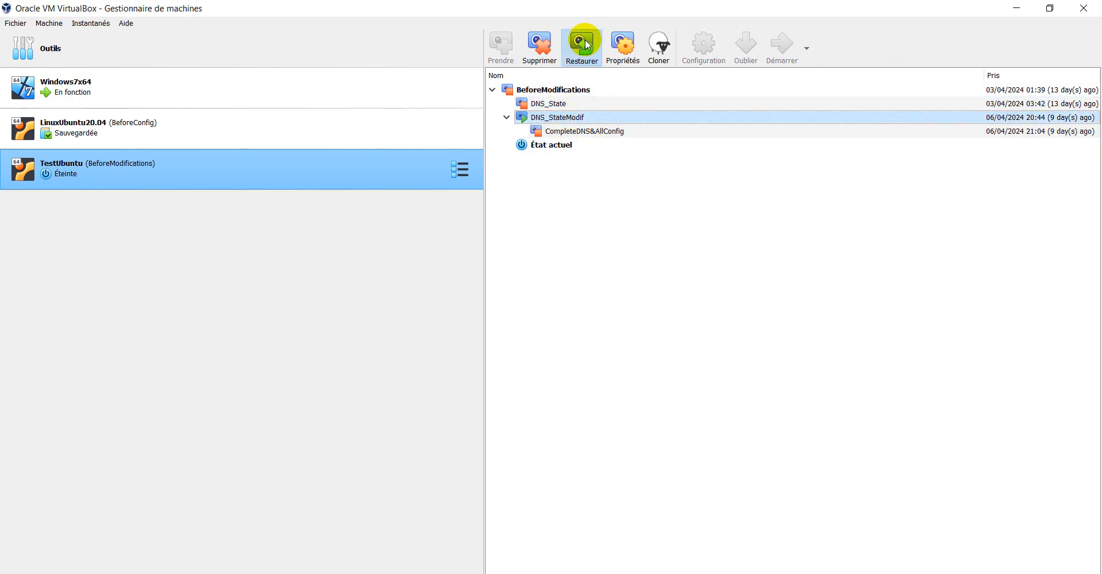
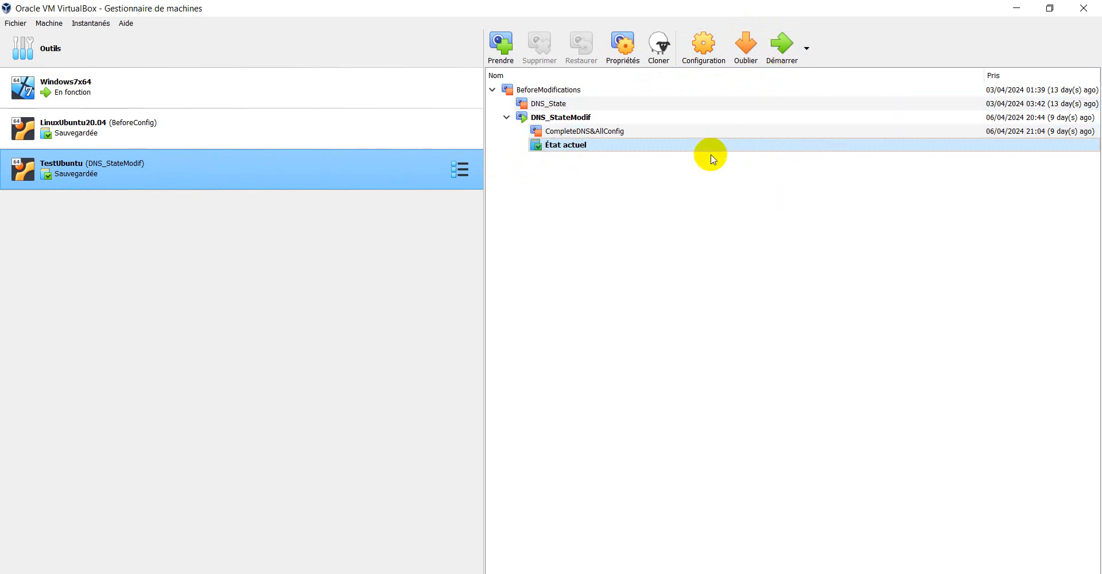
Restore TestUbuntu to the CompleteDNS&AllConfig snapshot
left_click(584, 132)
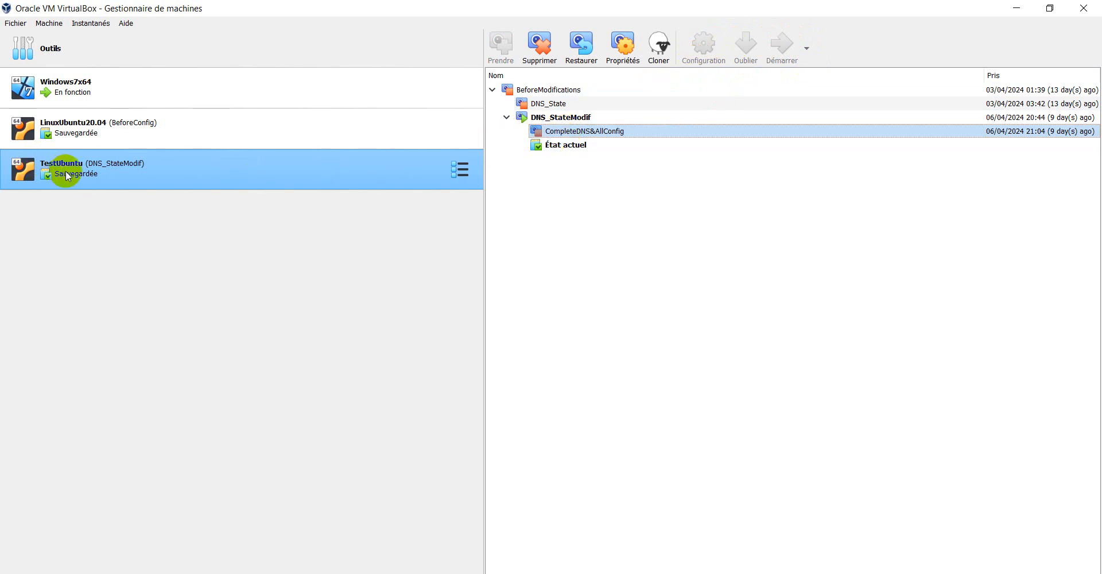
left_click(583, 51)
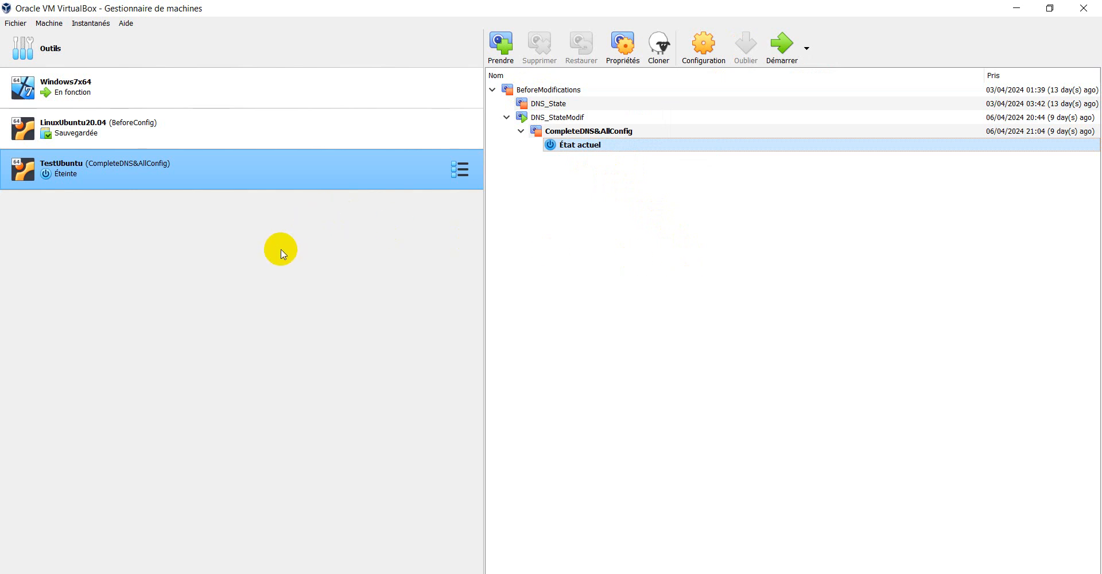
left_click(282, 253)
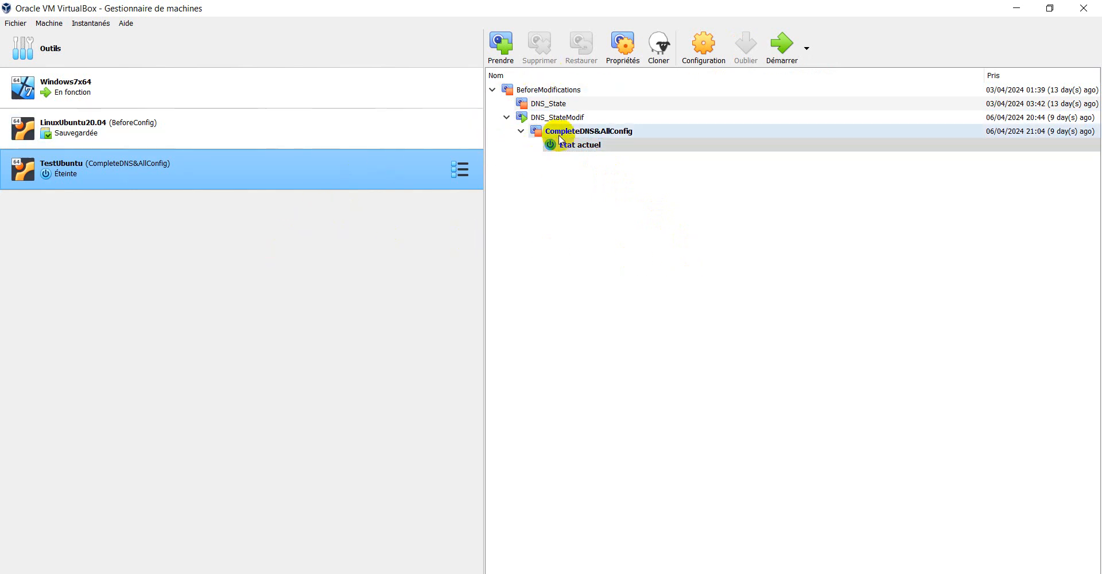
Take a snapshot of TestUbuntu's current state named "Nom Instantane" with the description "Description"
left_click(91, 26)
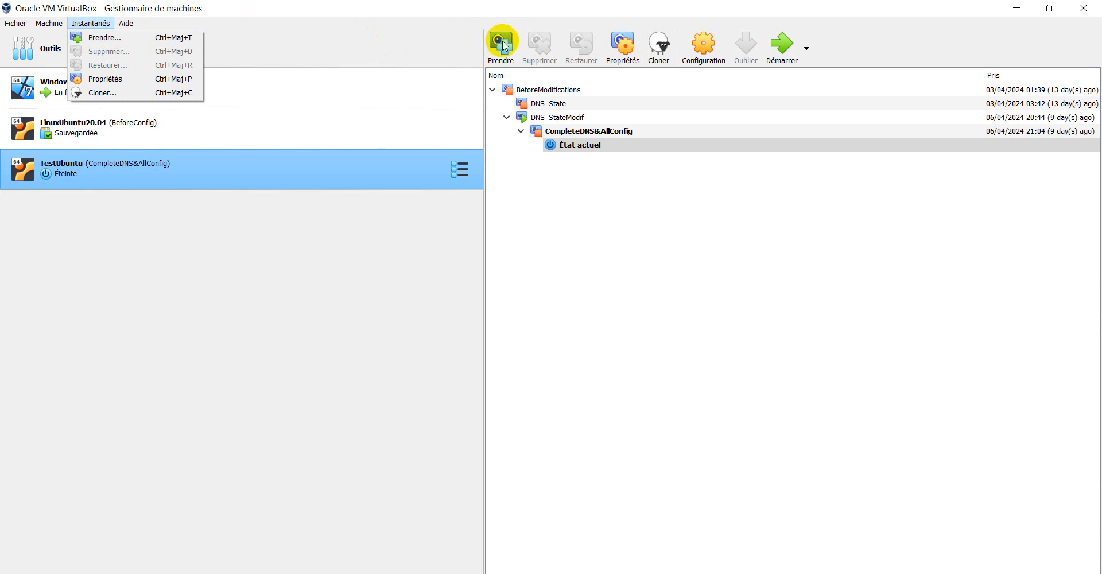
left_click(123, 37)
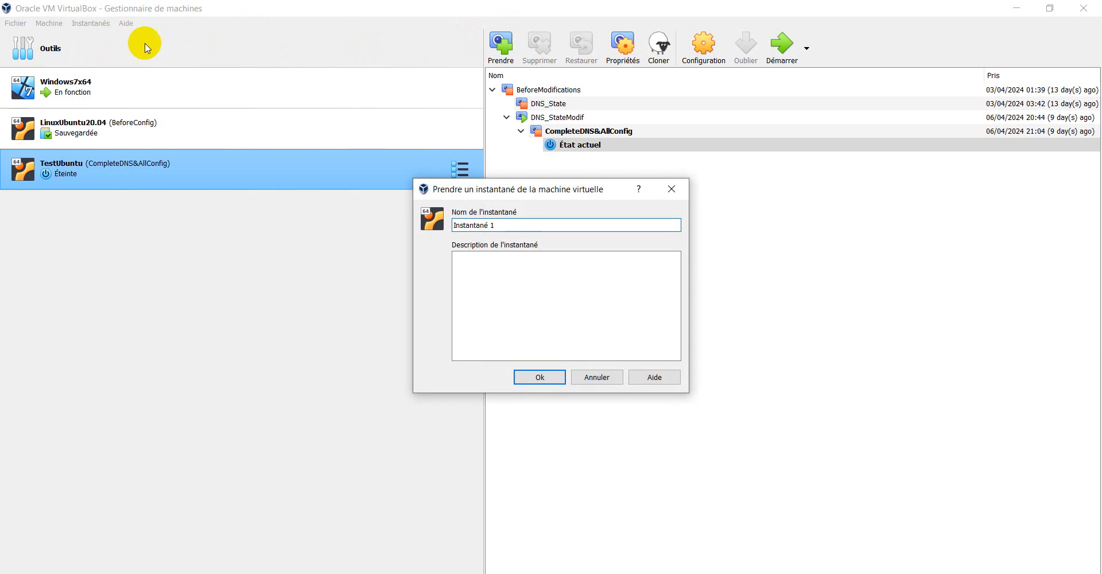
left_click(507, 224)
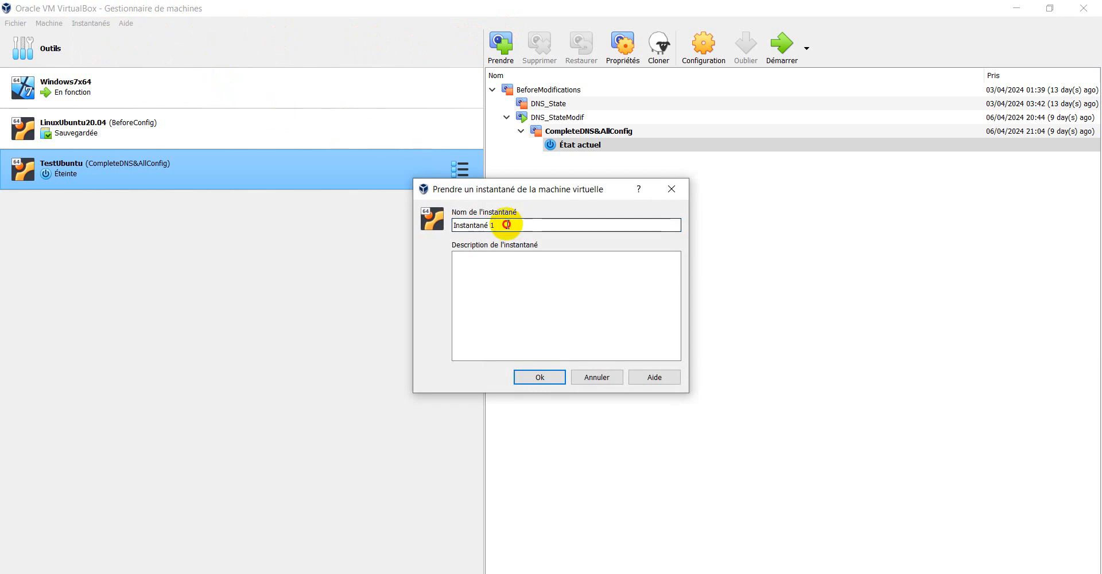
left_click_drag(507, 225, 450, 222)
left_click(491, 264)
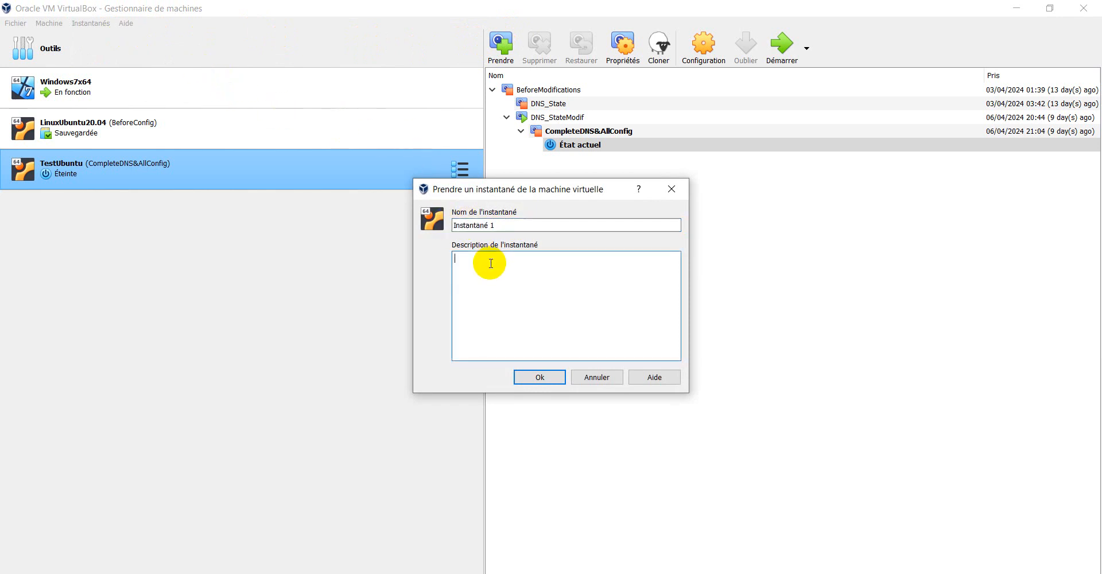
left_click(505, 225)
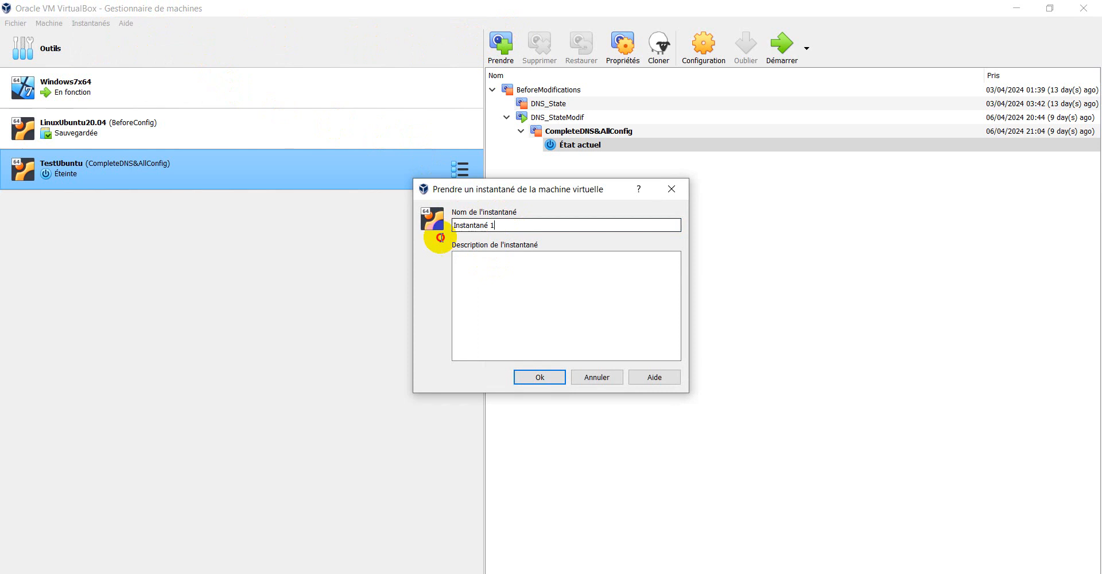
left_click_drag(441, 238, 439, 236)
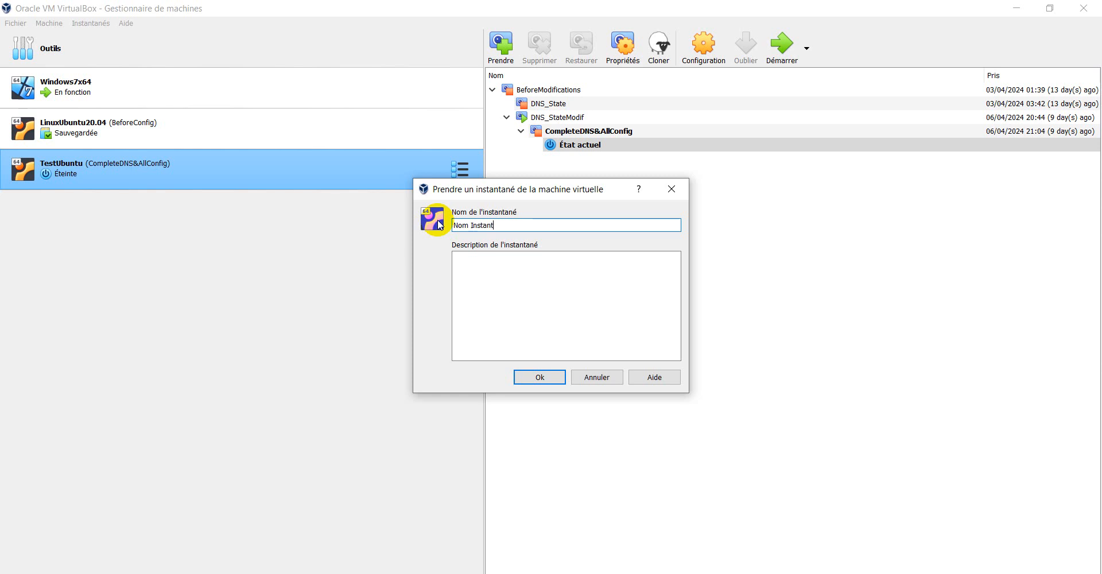
left_click(496, 255)
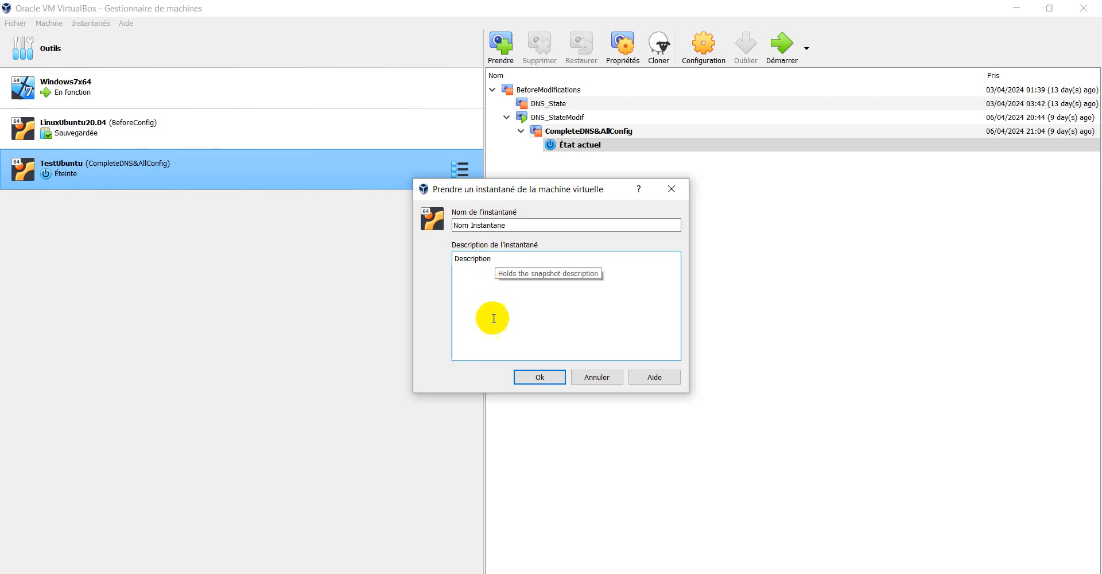
left_click(537, 378)
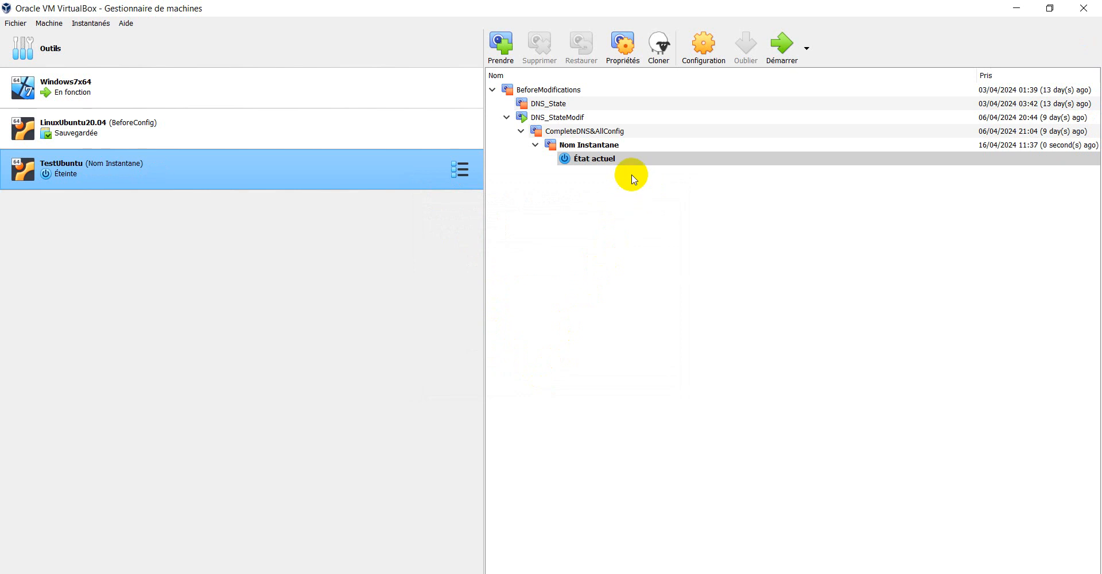
Delete TestUbuntu's "Nom Instantane" snapshot and confirm the deletion
left_click(618, 149)
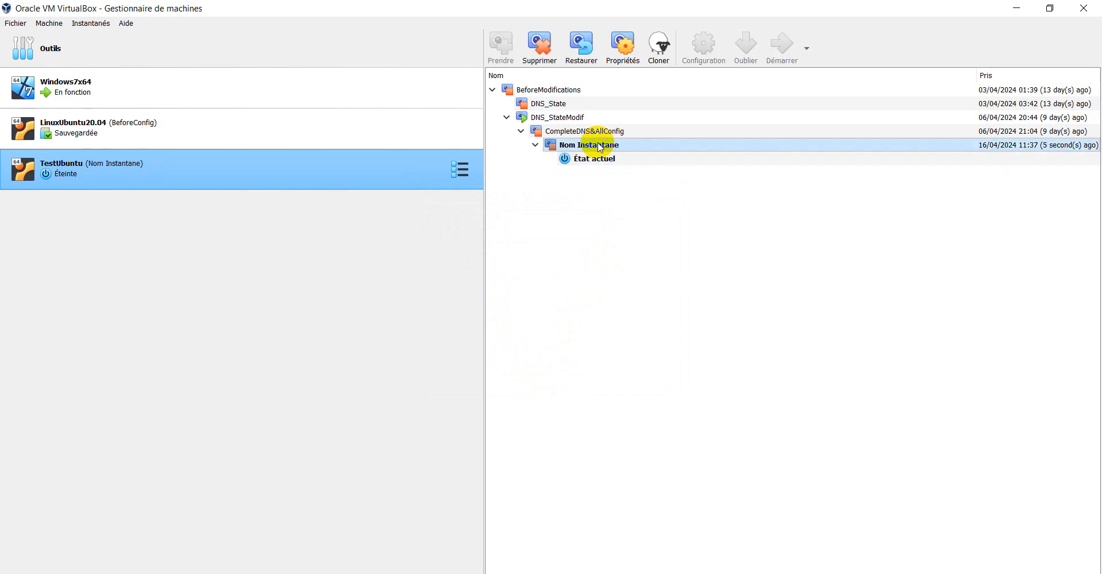
left_click(538, 43)
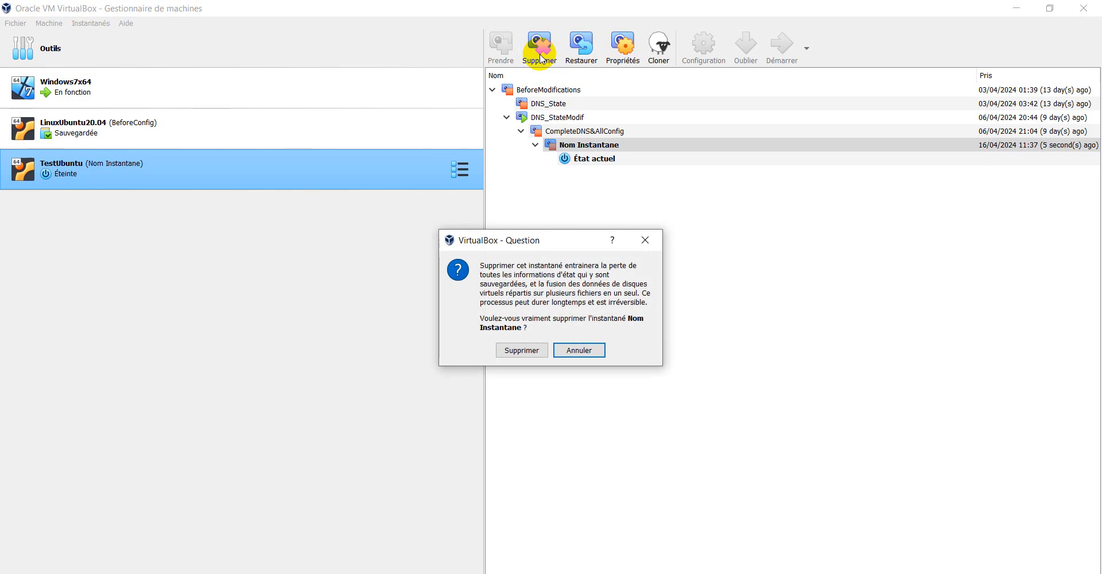
left_click(521, 350)
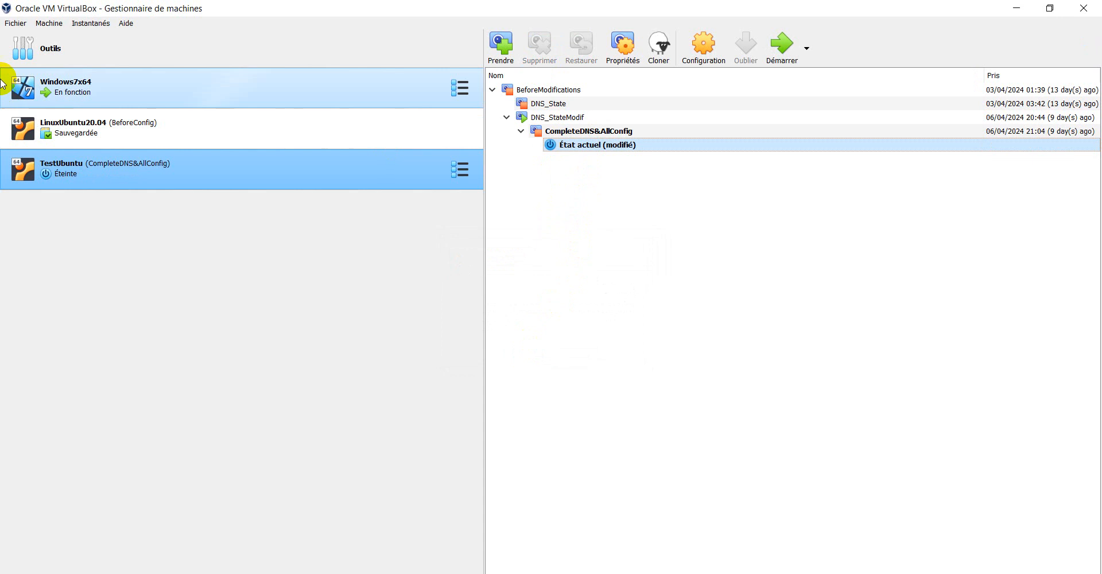
left_click(50, 24)
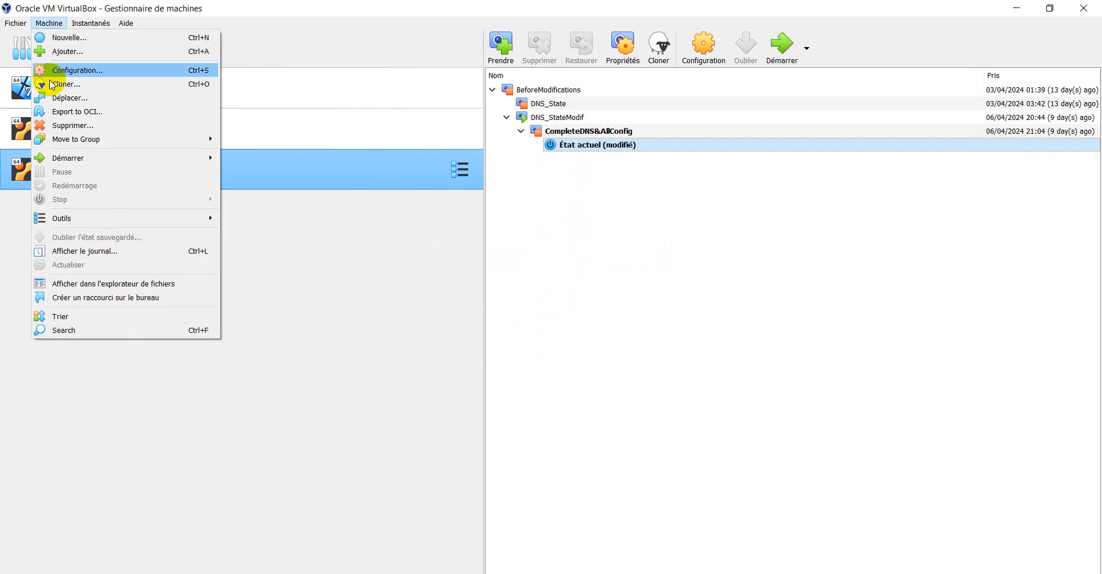
mouse_move(17, 25)
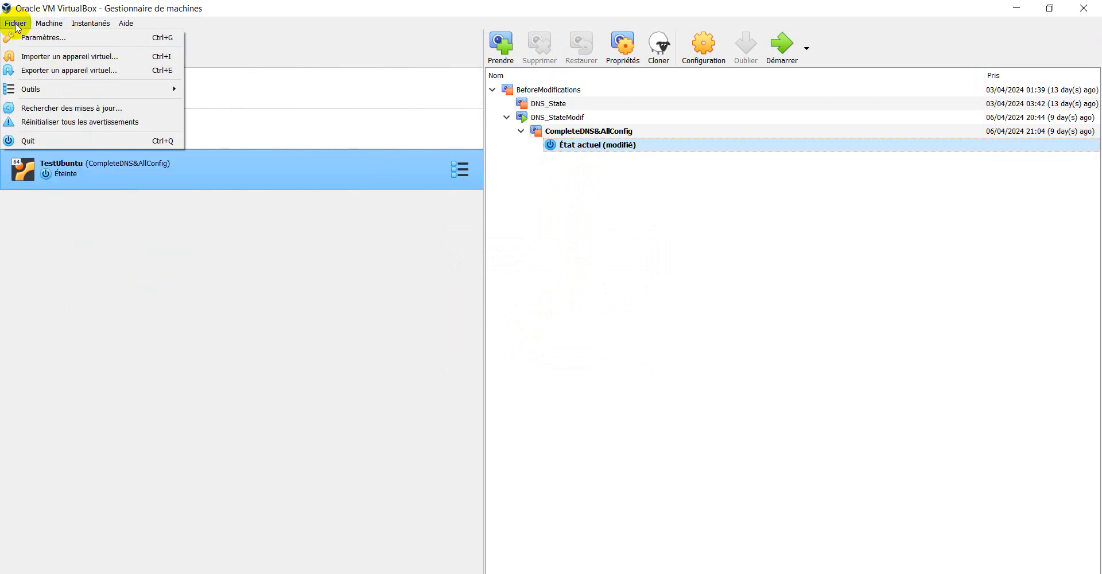
Compare the global tools view with the Windows7x64 machine's view, and look at the Welcome and Extensions tools
left_click(316, 44)
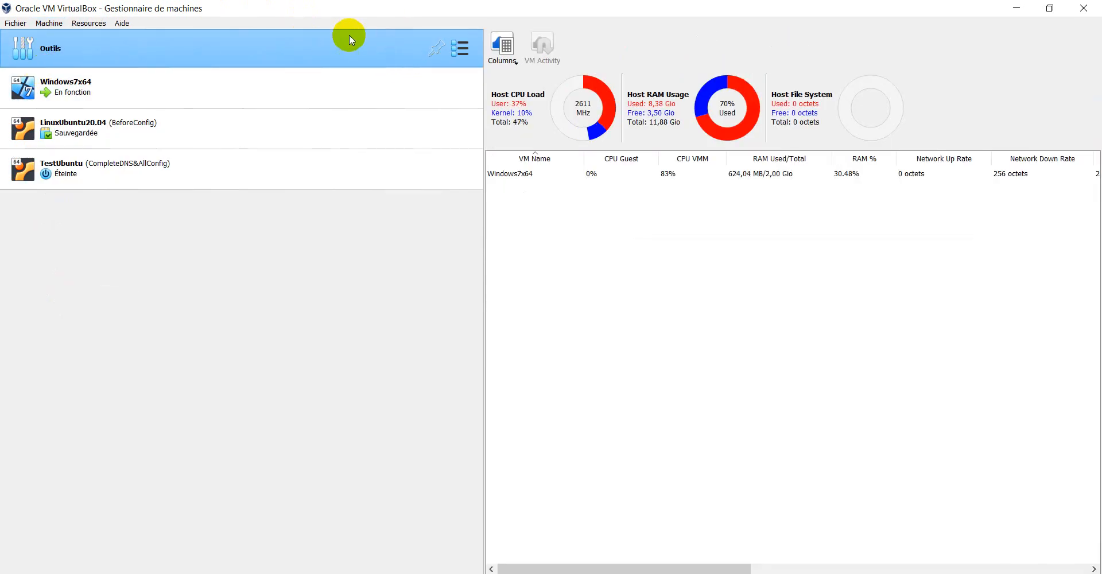
left_click(310, 80)
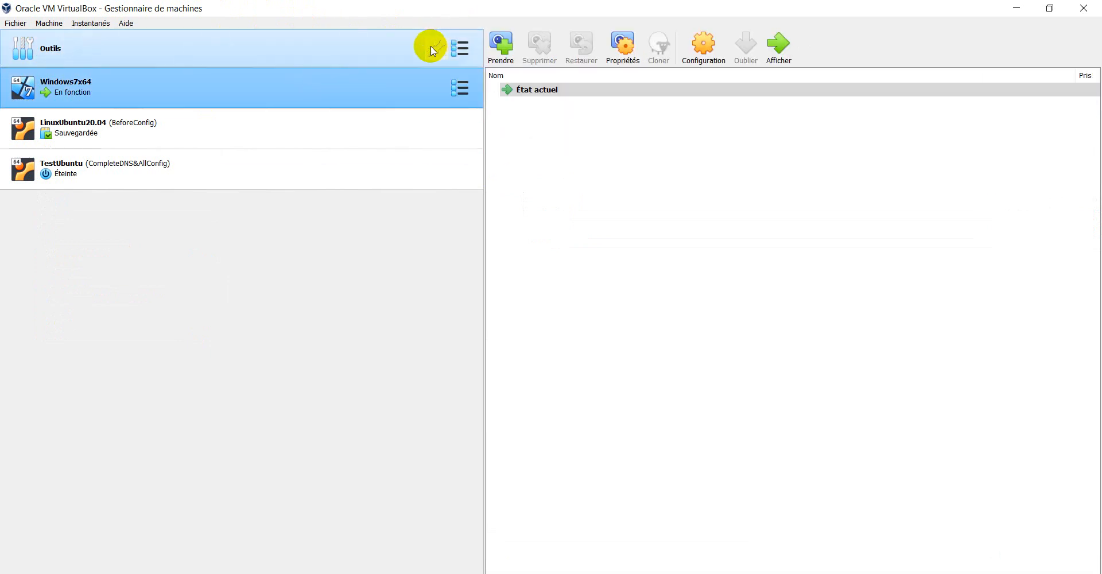
left_click(370, 49)
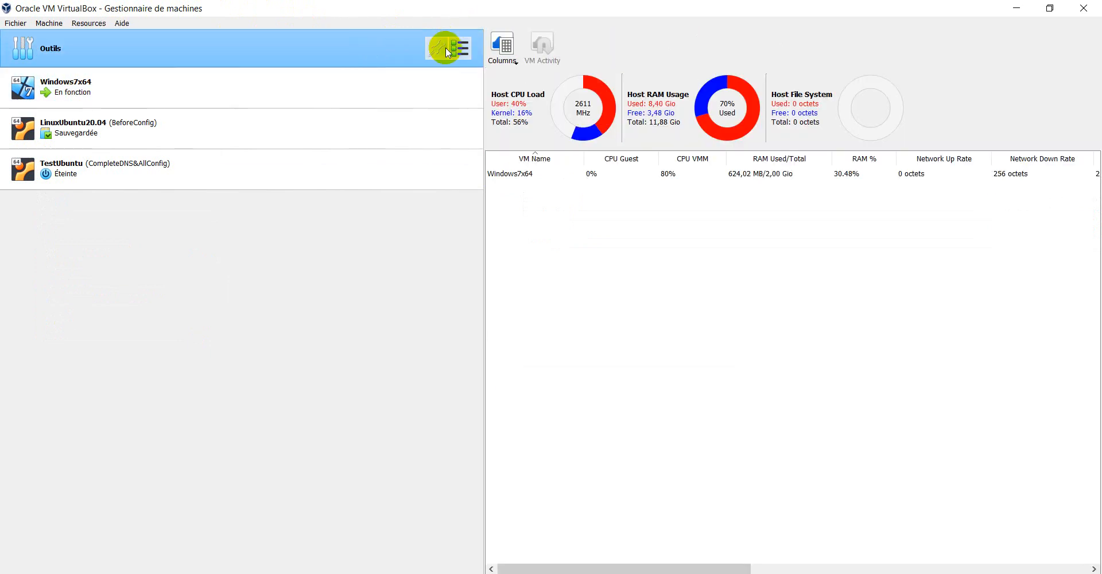
left_click(463, 48)
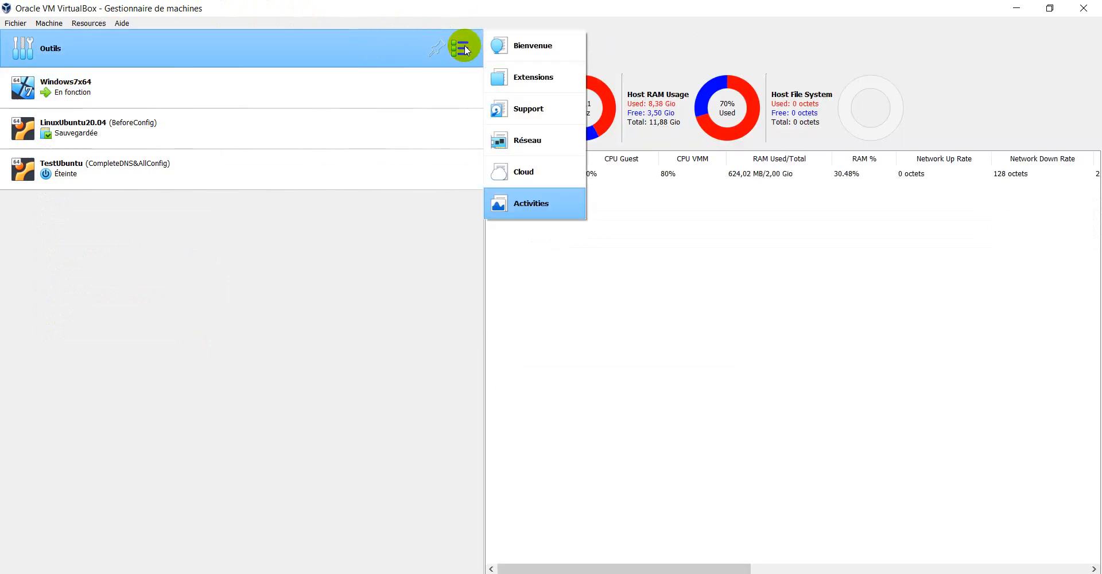
left_click(511, 45)
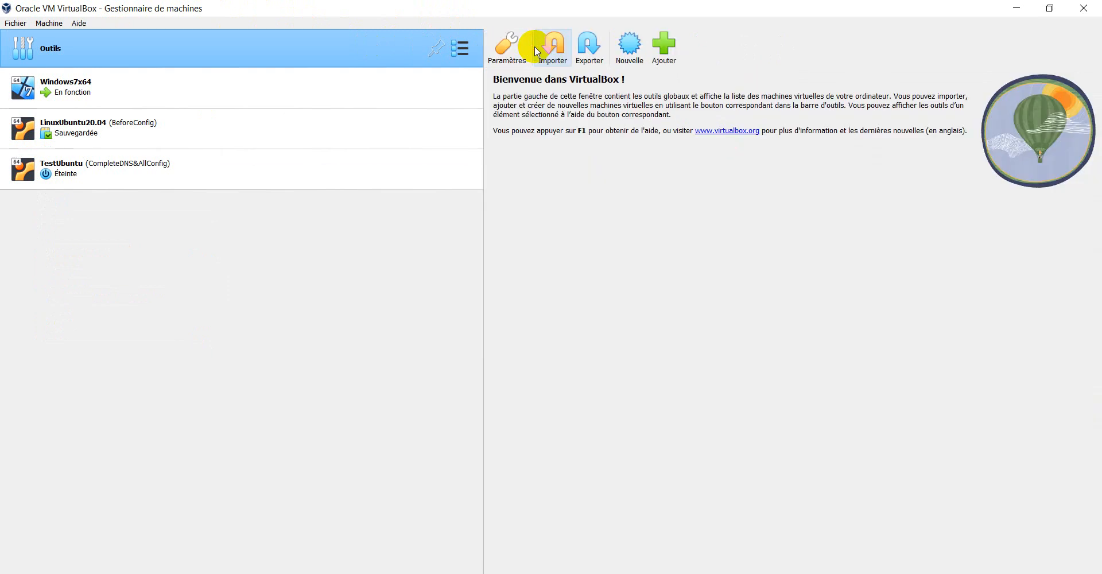
left_click(466, 49)
left_click(517, 77)
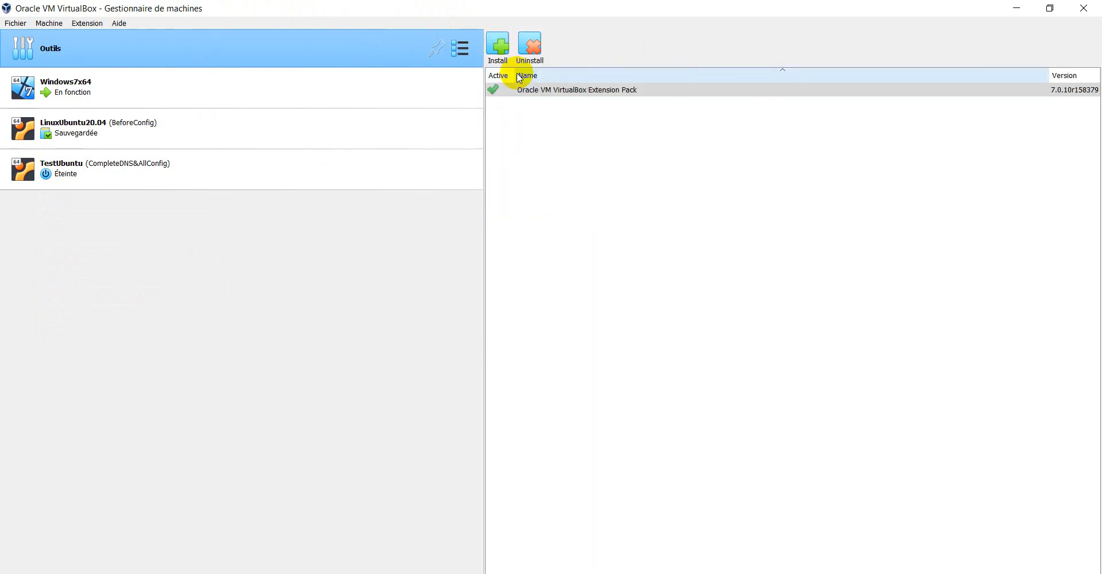
View the manager's media, network, cloud and activities tools in turn
left_click(462, 50)
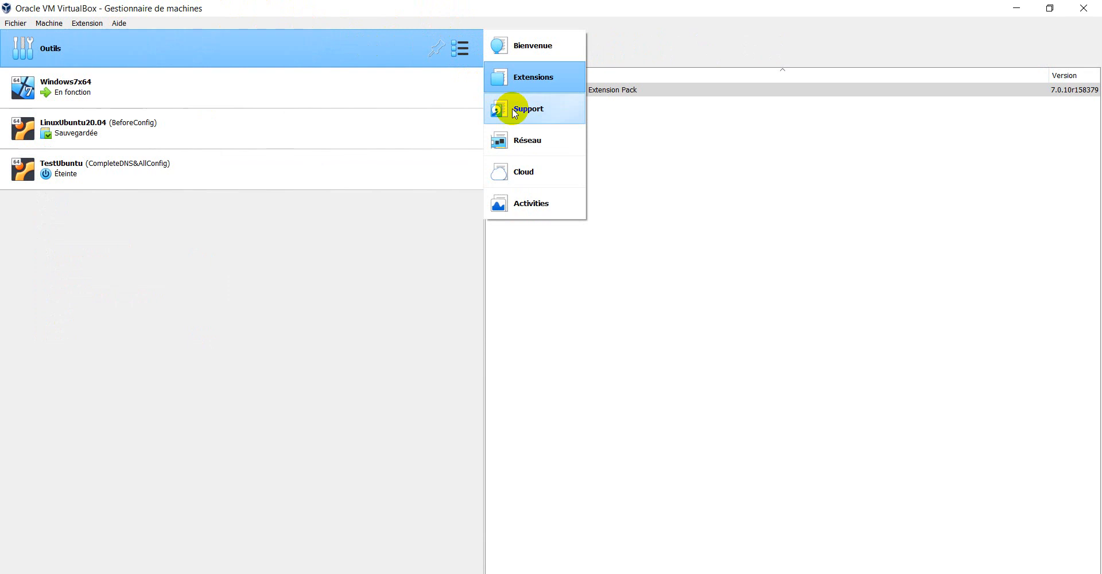
left_click(509, 107)
left_click(462, 49)
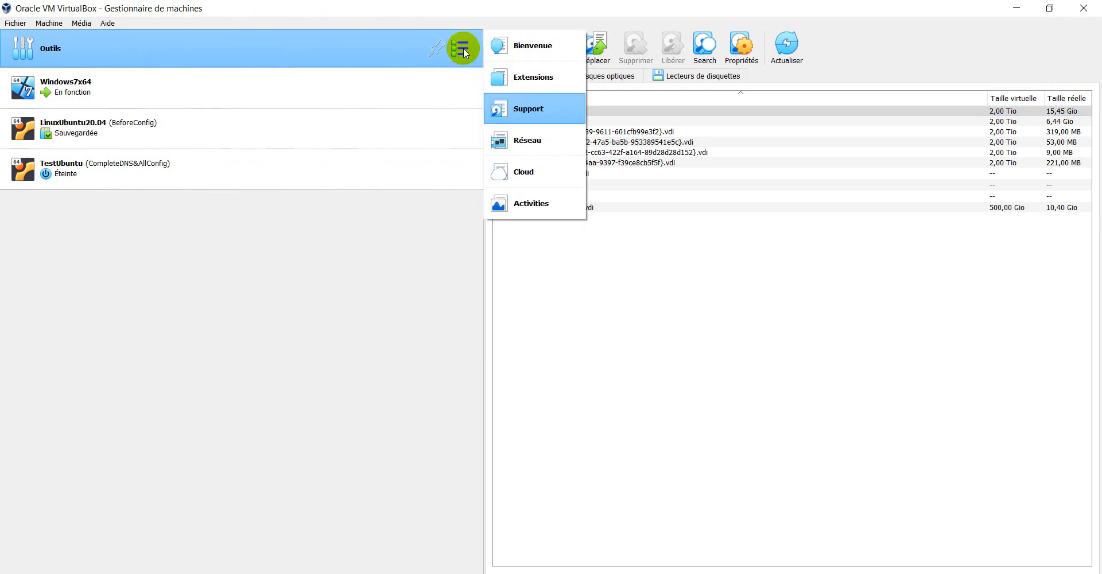
left_click(522, 140)
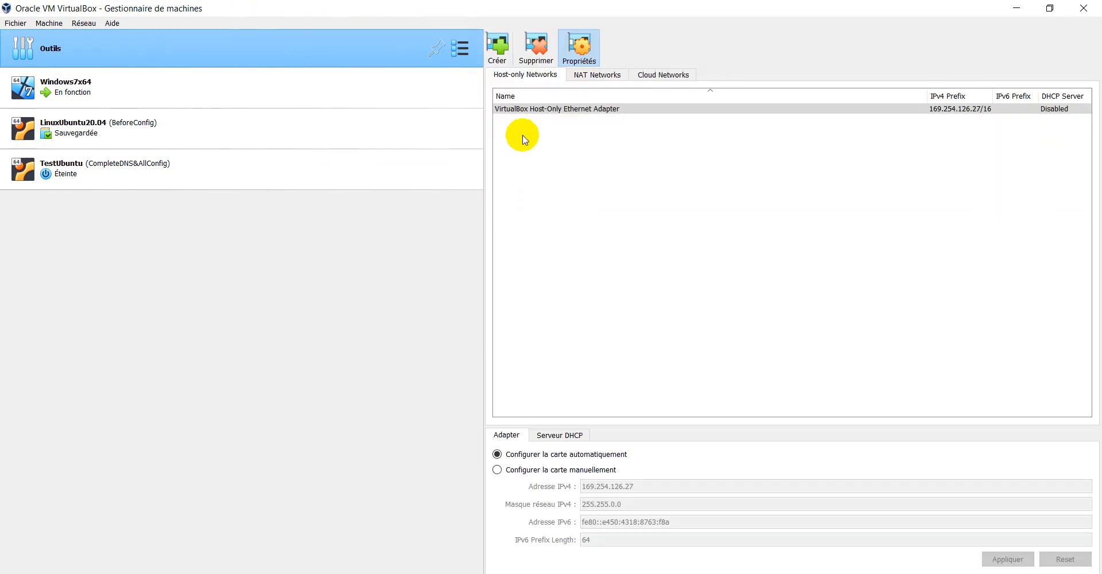
left_click(461, 43)
left_click(522, 171)
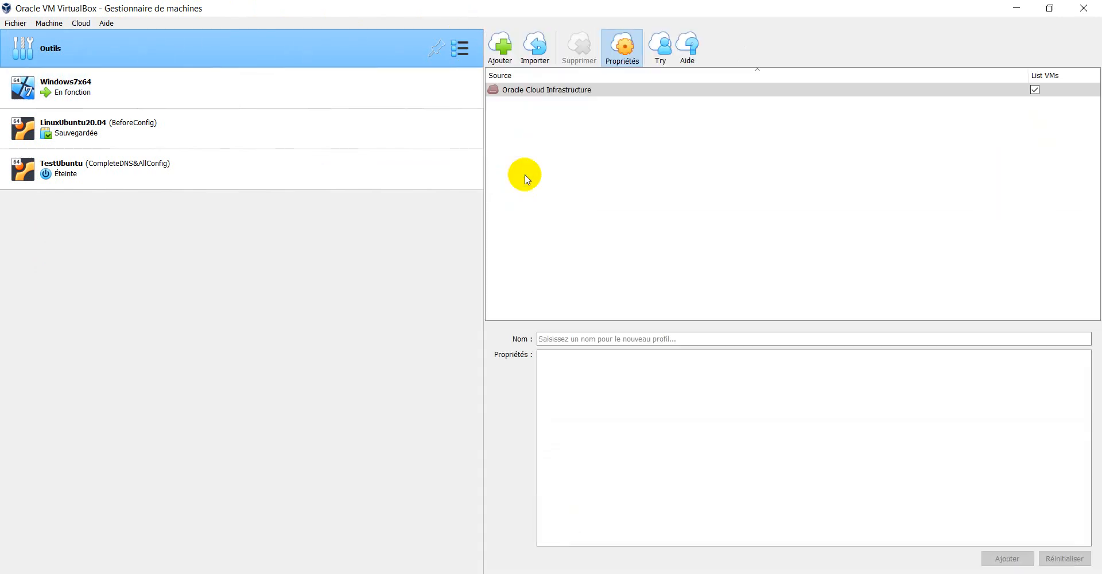
left_click(462, 49)
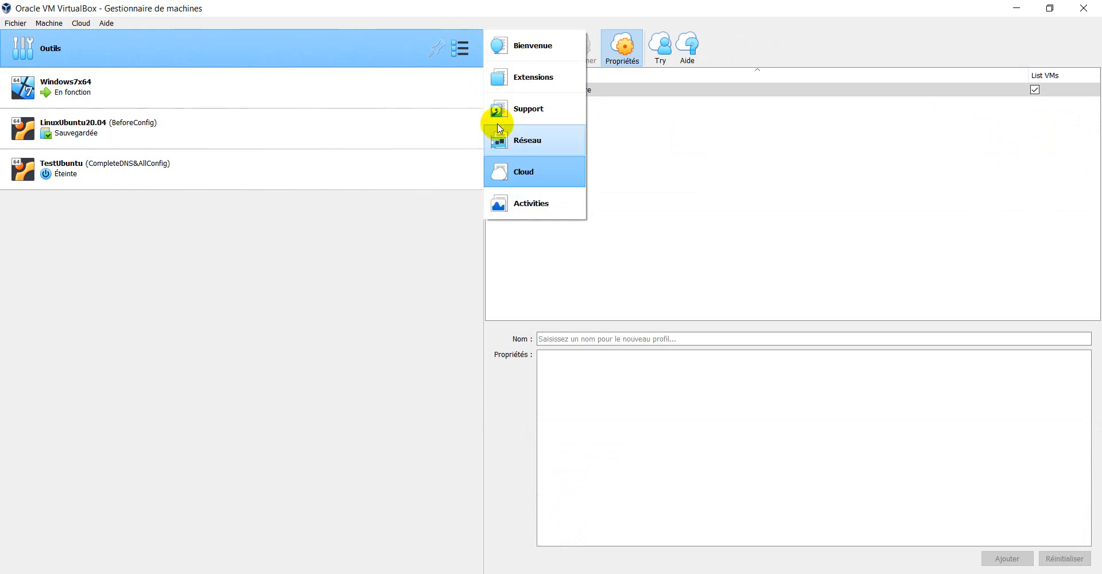
left_click(526, 206)
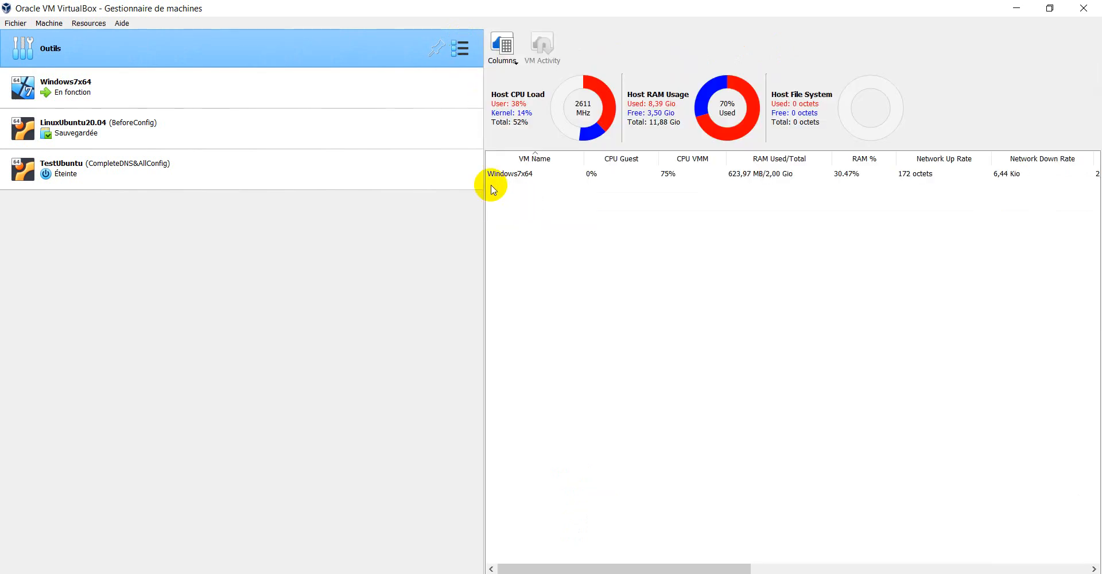
left_click(49, 26)
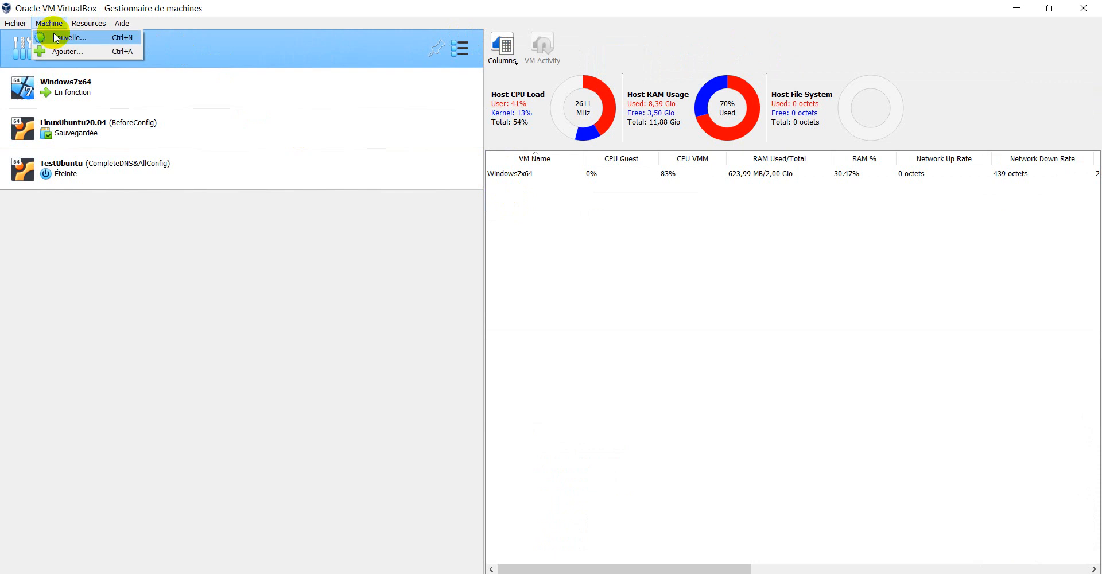
left_click(56, 38)
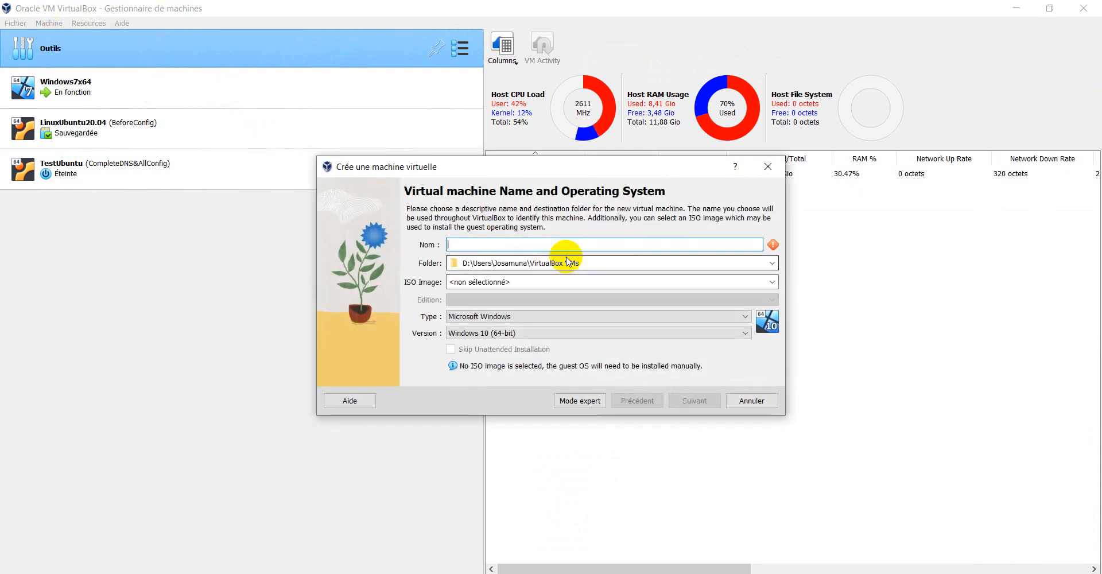
type("Test")
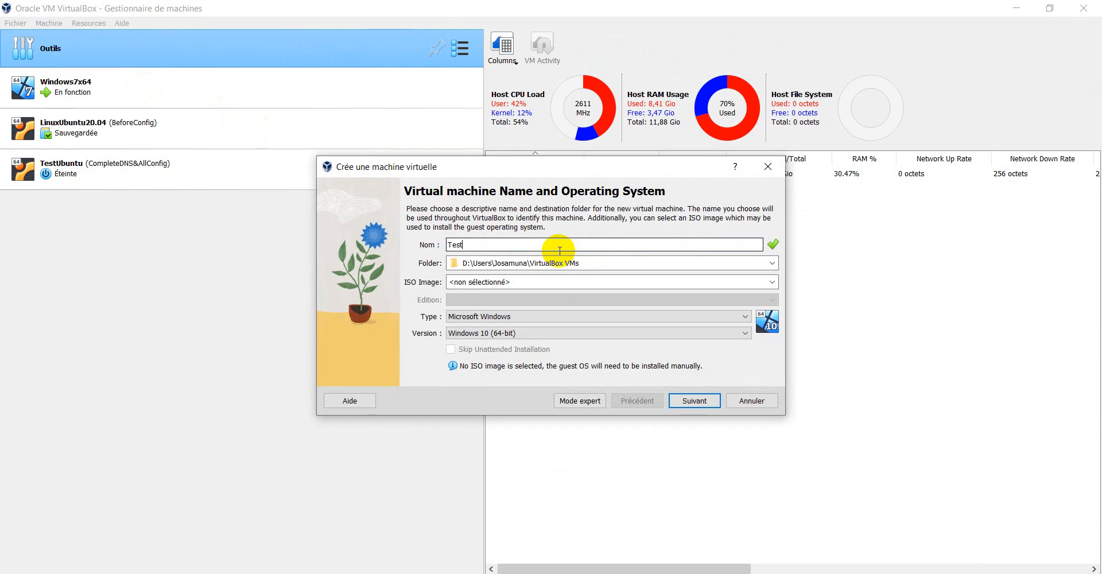
type("V")
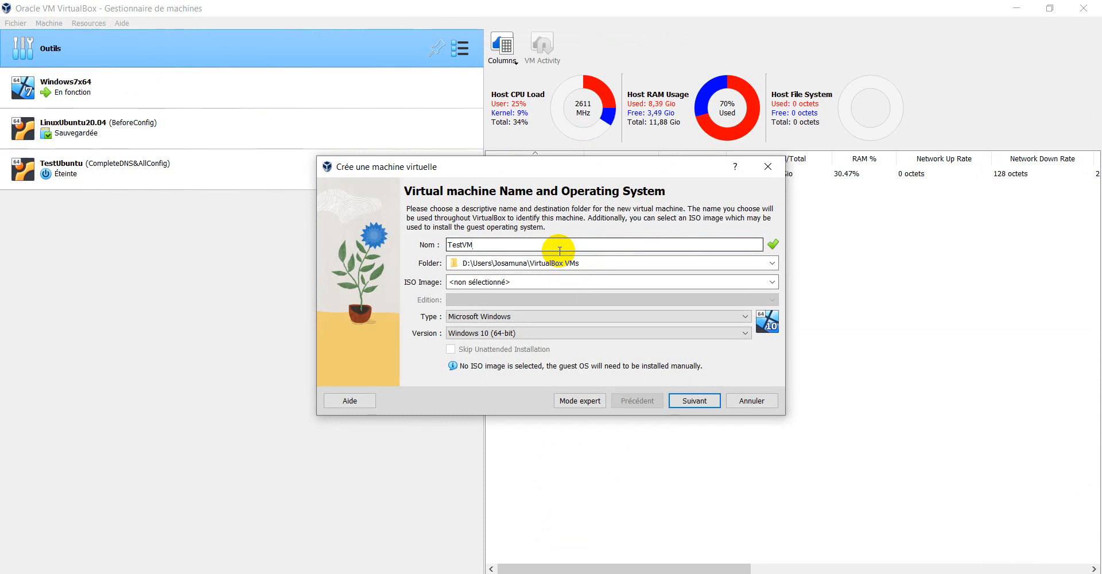
type("M")
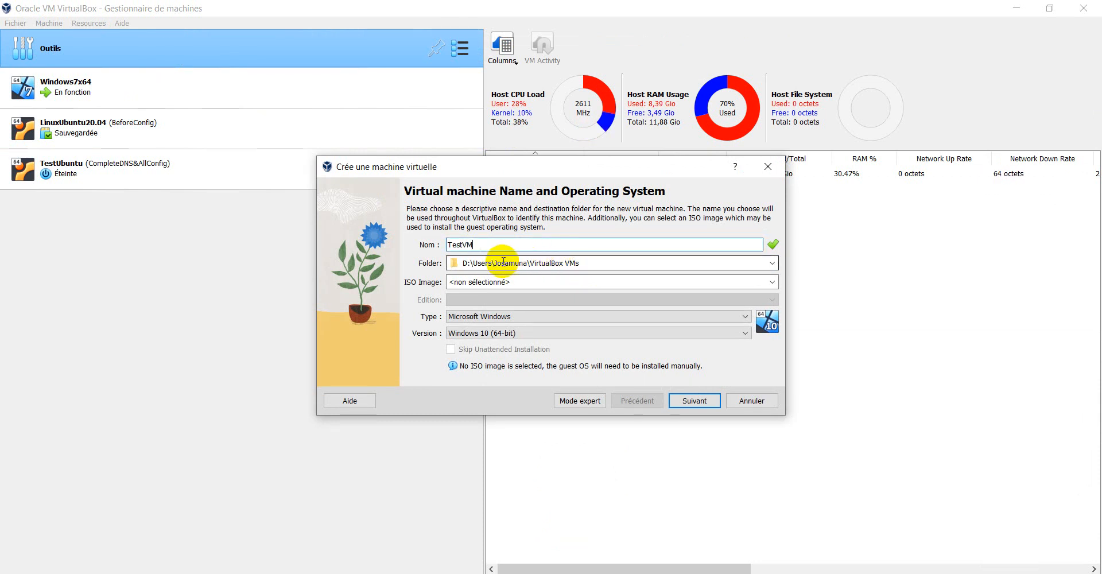
left_click(469, 261)
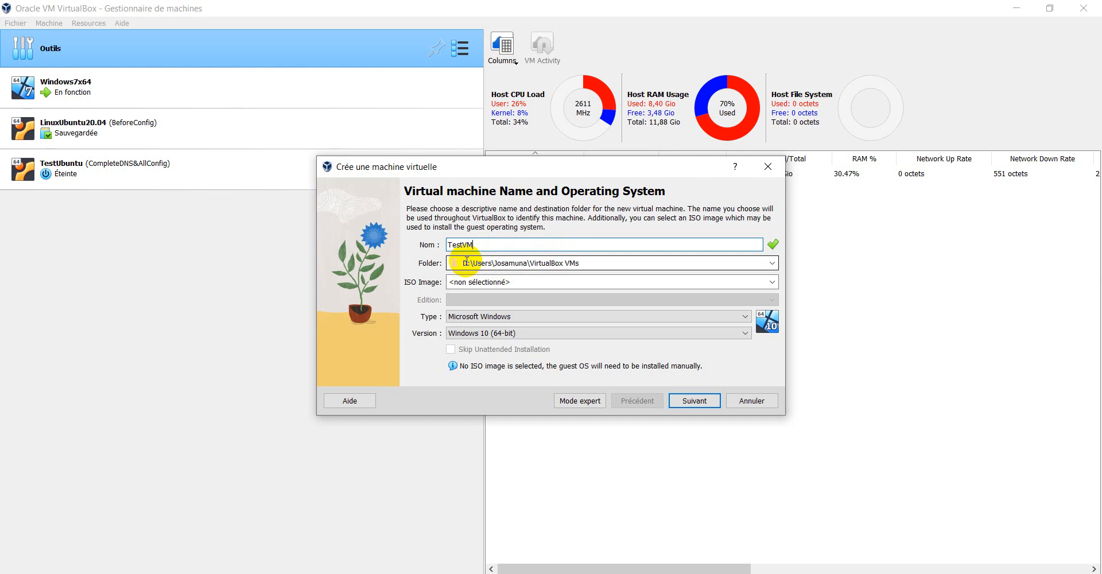
left_click_drag(603, 260, 450, 266)
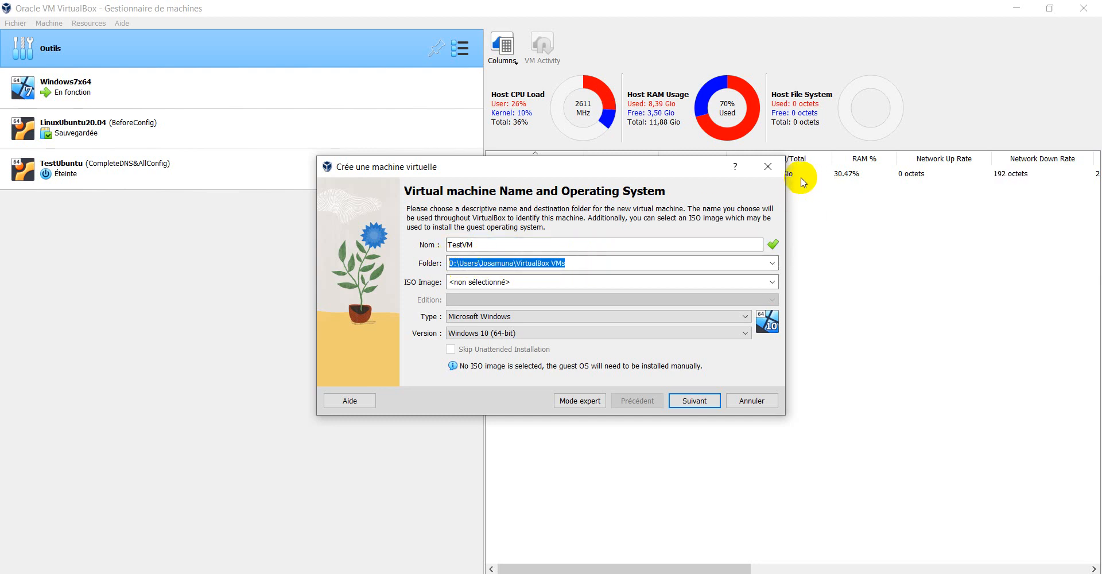
left_click(767, 167)
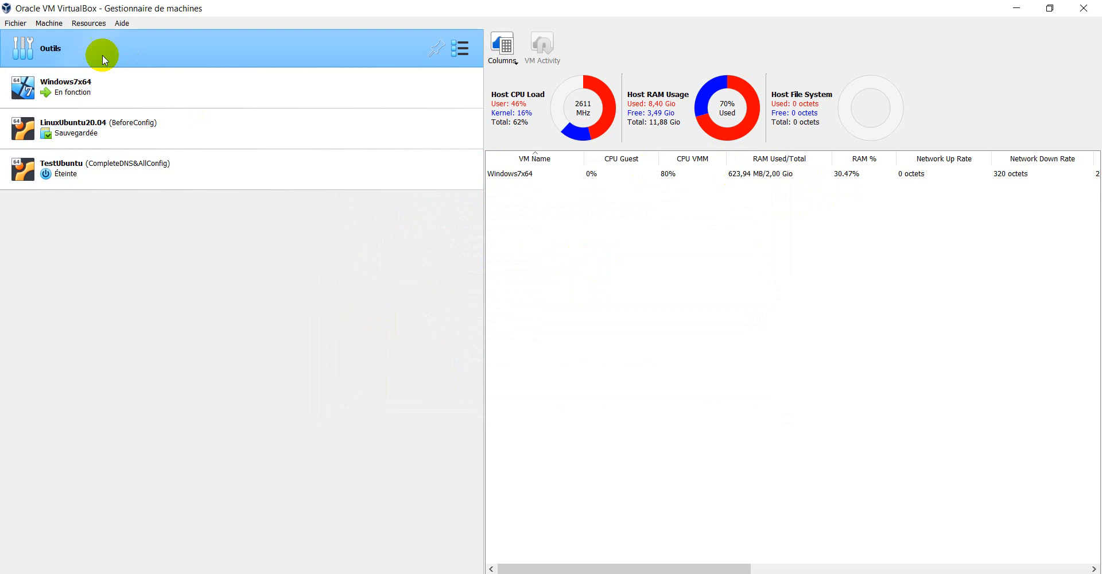
Open the manager's preferences and examine the default machine folder and the list of manager keyboard shortcuts
left_click(15, 23)
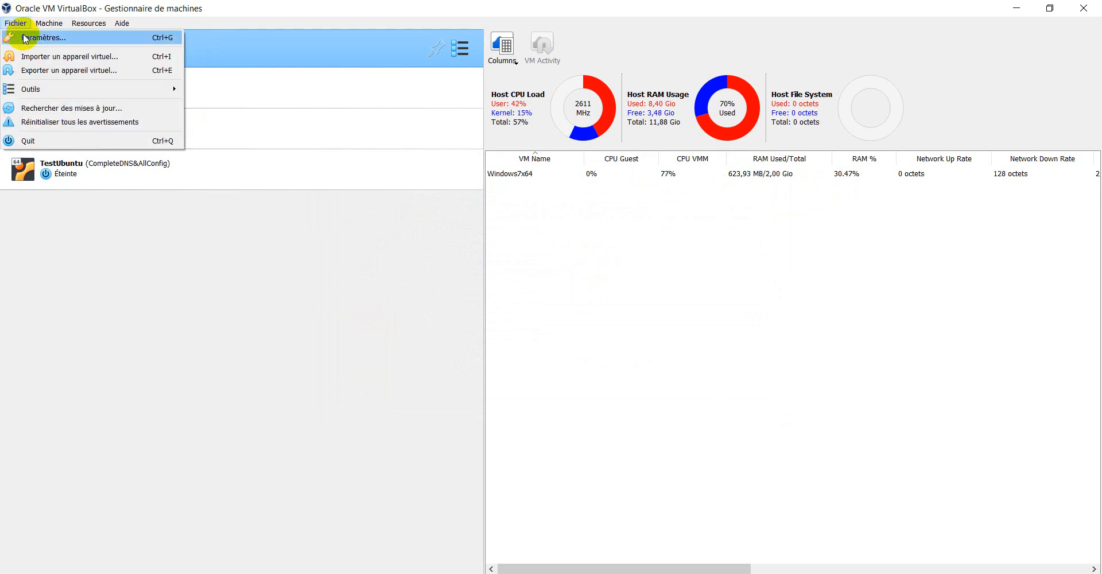
left_click(45, 37)
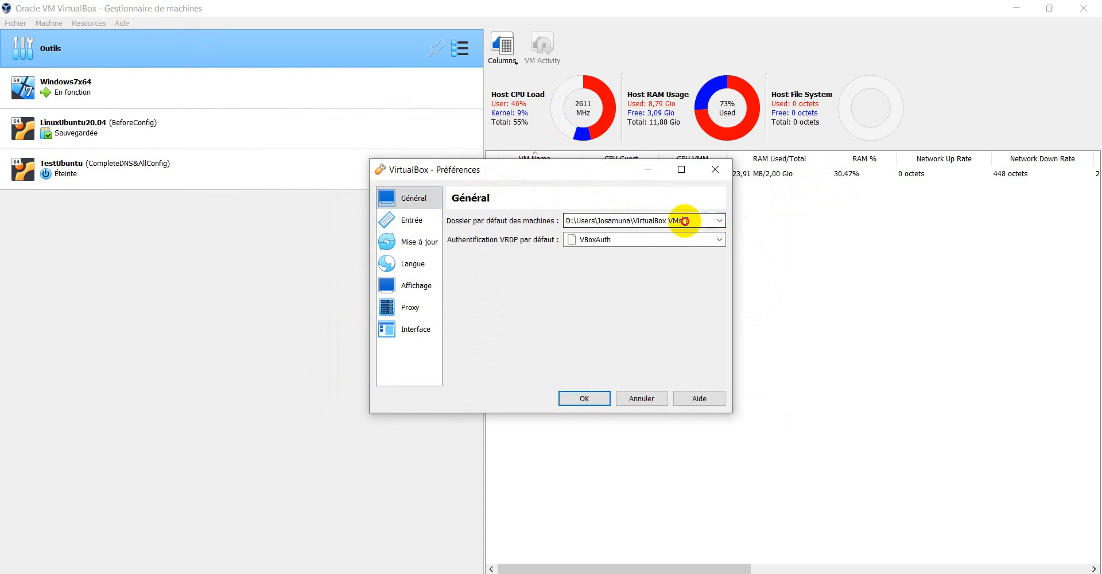
left_click_drag(706, 221, 560, 215)
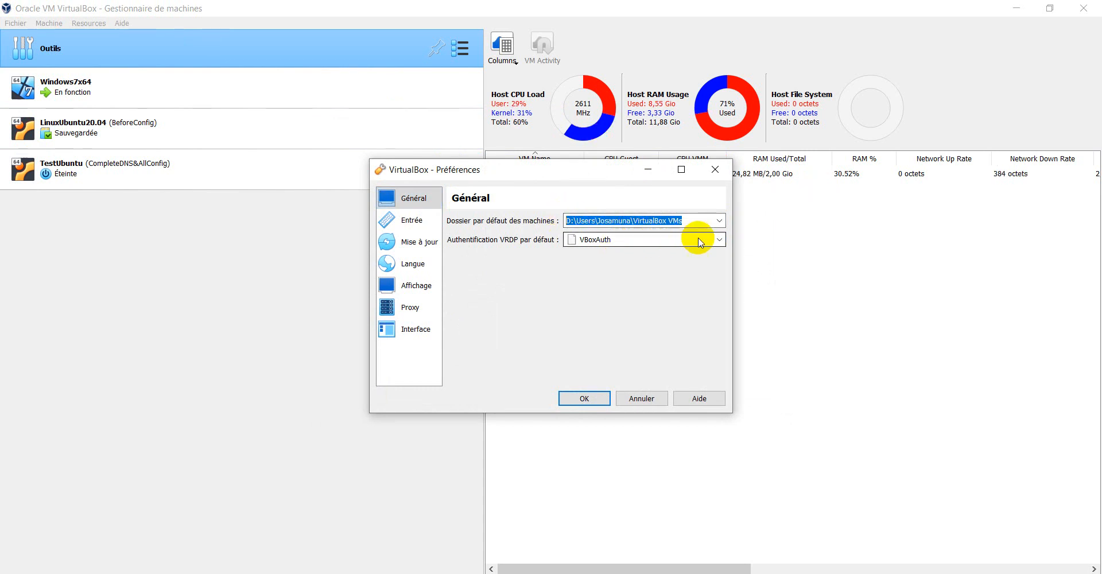
left_click(410, 222)
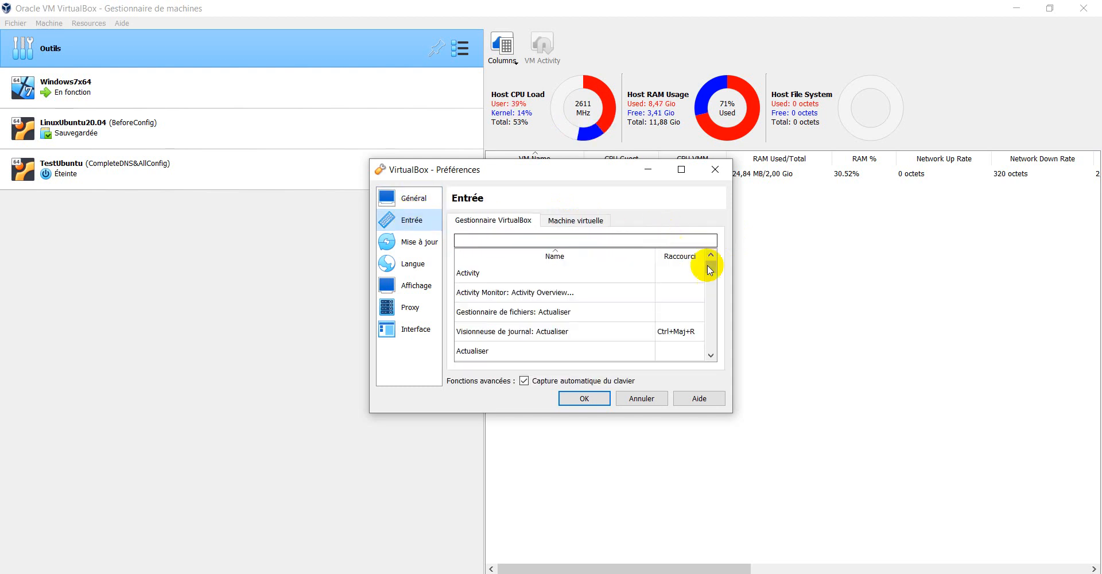
left_click_drag(715, 272, 720, 355)
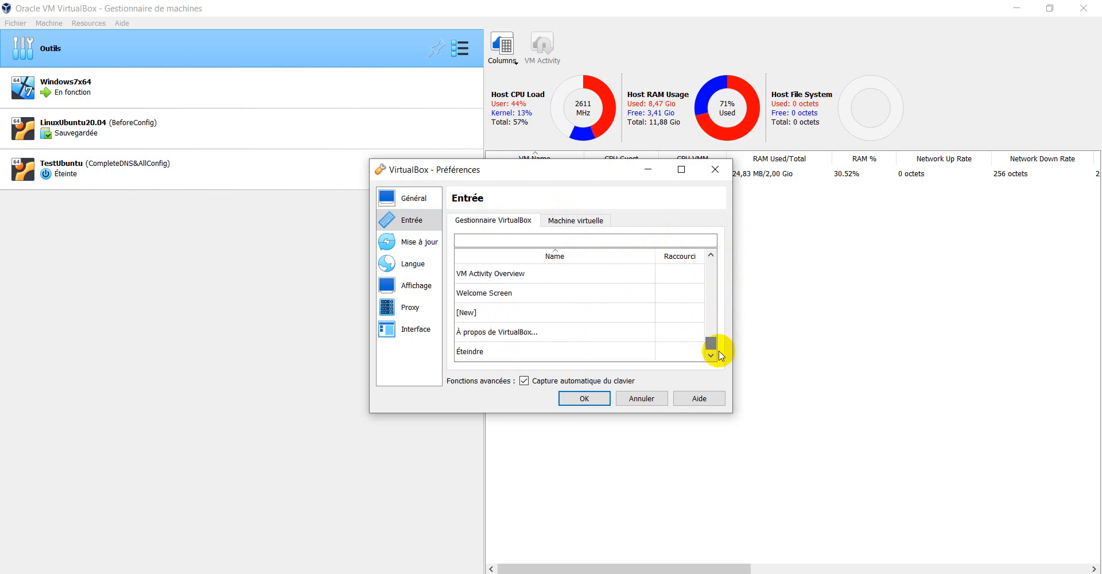
Look through the update, interface language, display and proxy preferences in turn
left_click(416, 245)
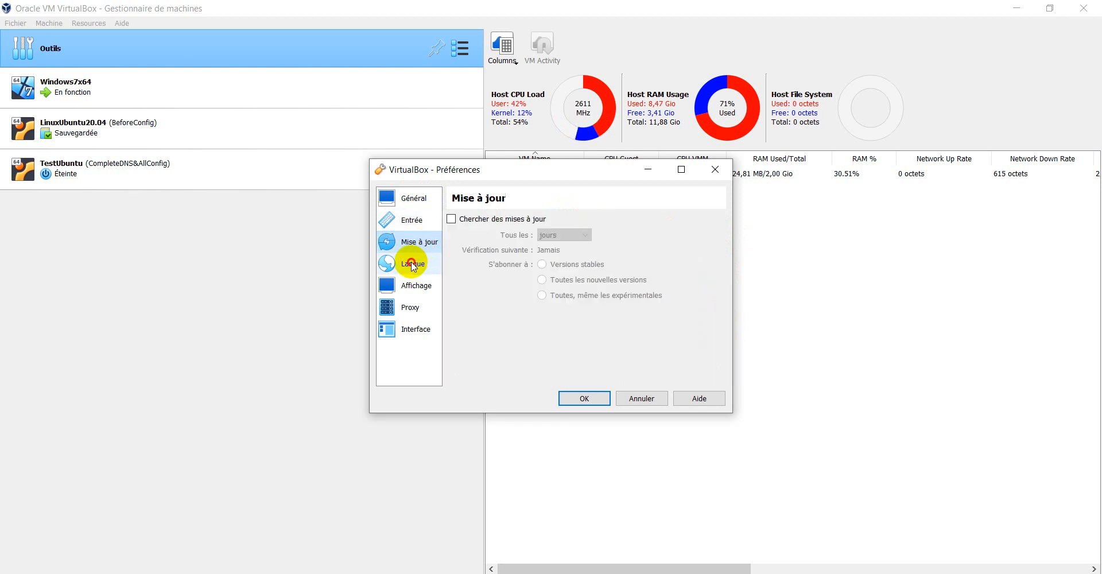
left_click(413, 263)
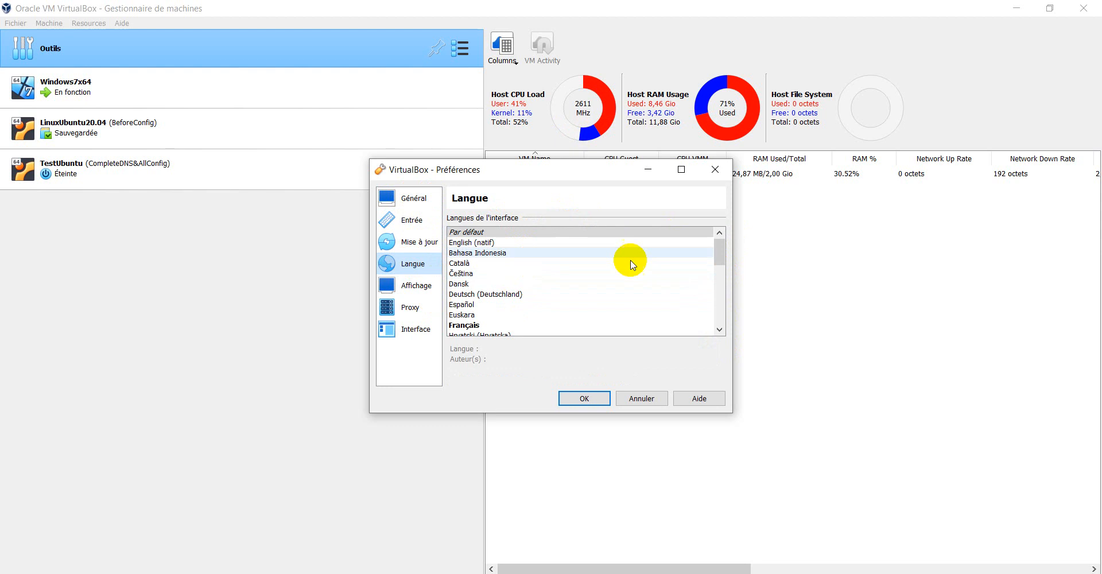
left_click_drag(723, 249, 719, 304)
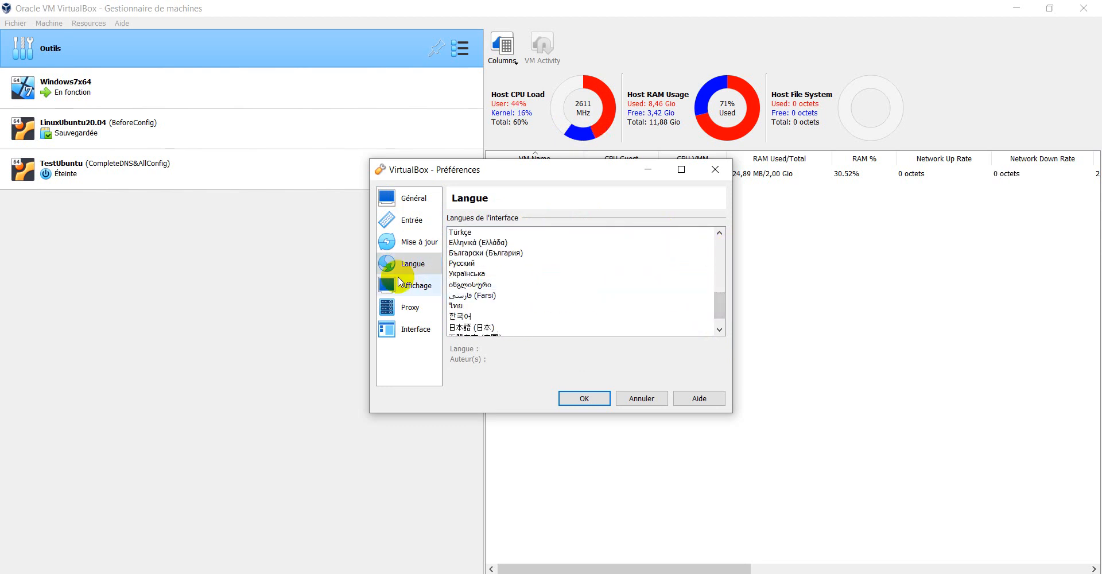
left_click(406, 287)
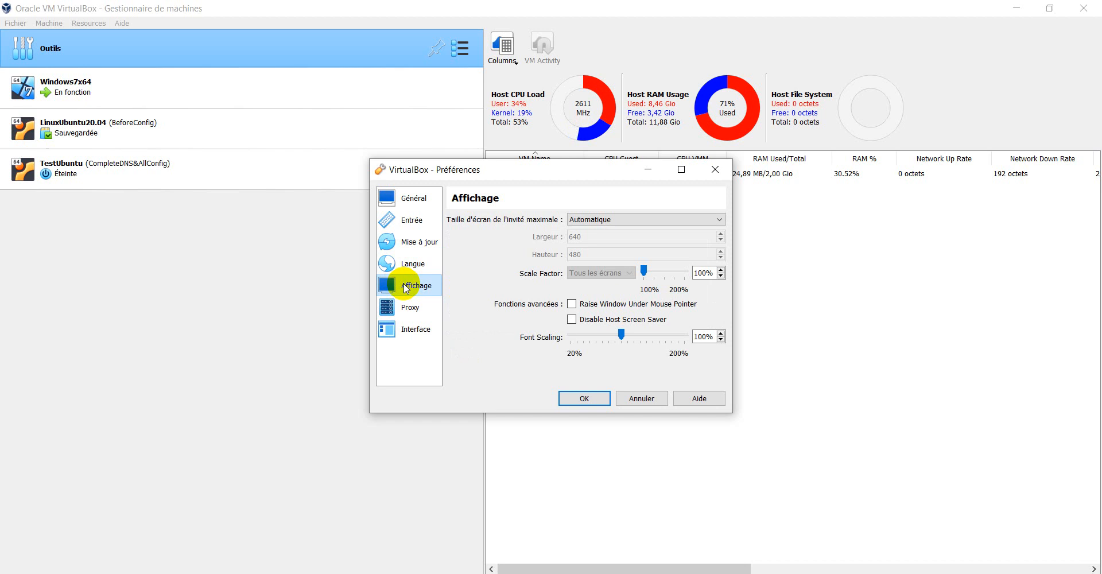
left_click(424, 309)
View the interface preferences' available color themes and close the preferences without changing anything
left_click(409, 329)
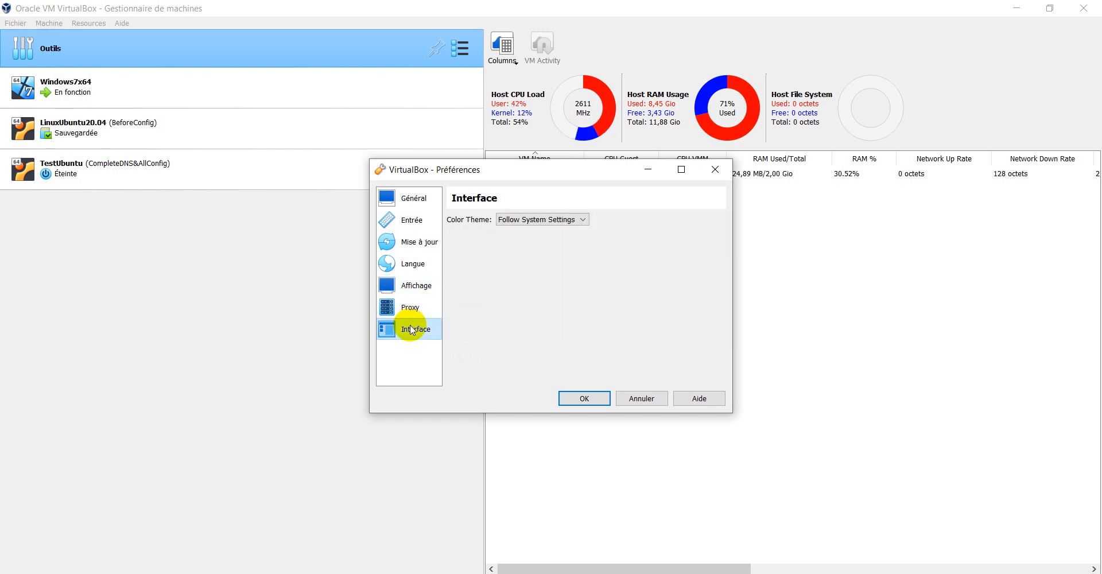
left_click(582, 221)
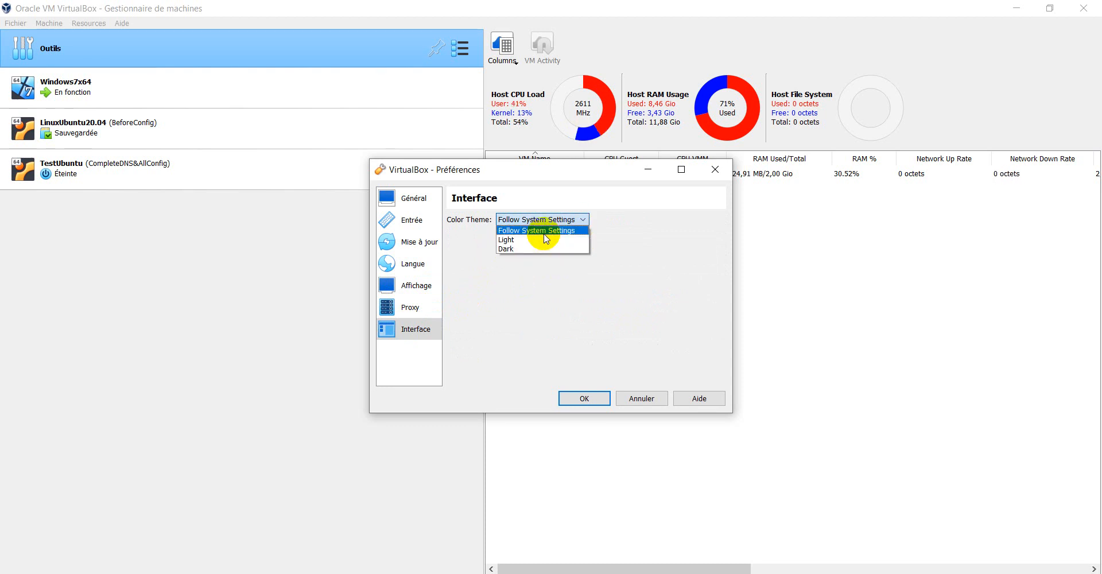
left_click(582, 196)
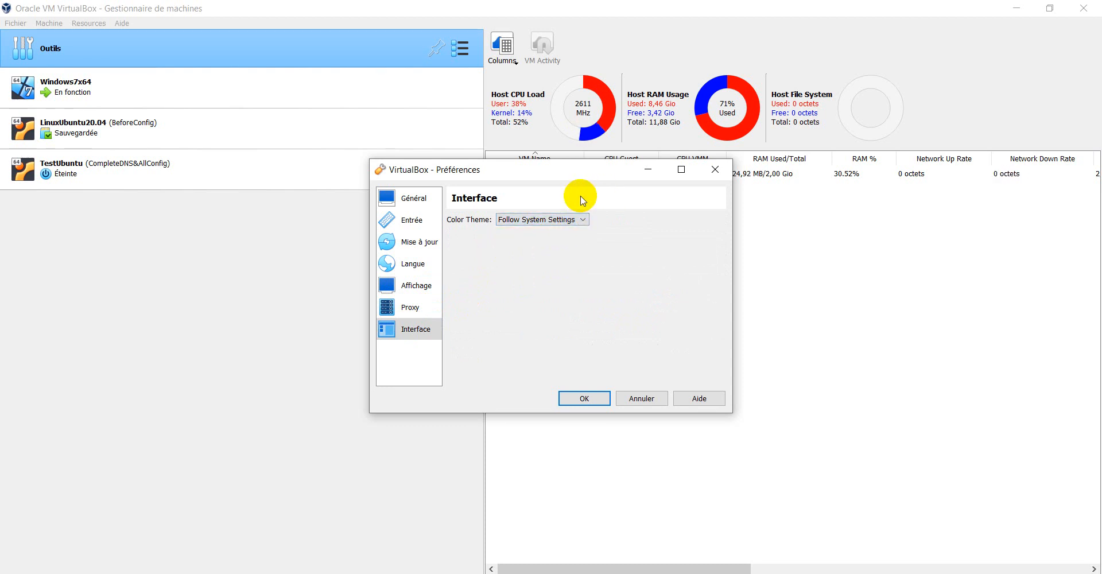
left_click(718, 170)
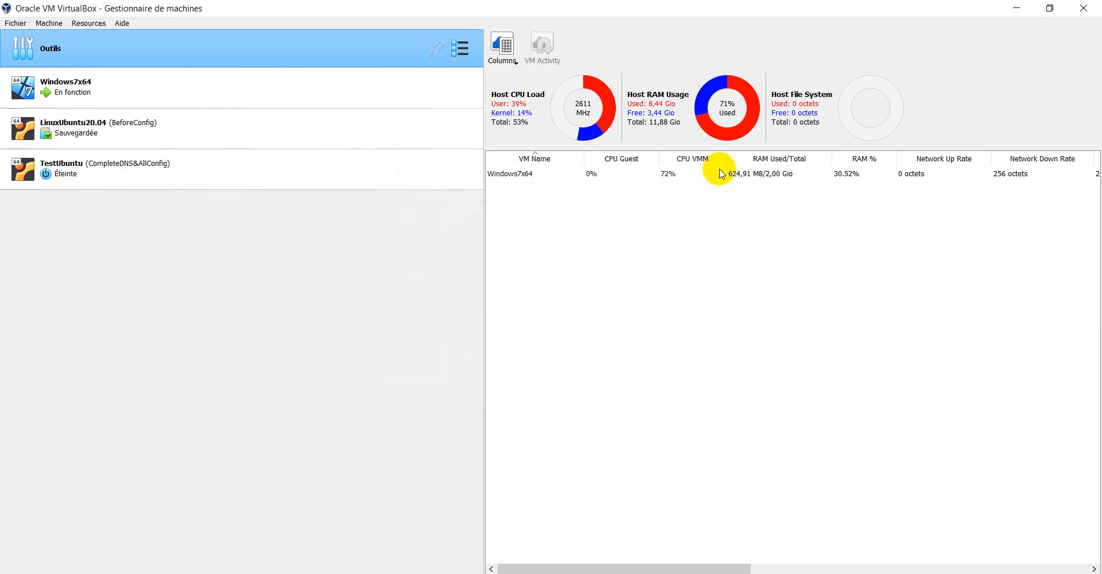
Start a new virtual machine named TestVM and choose ubuntu-16.04.7-desktop-amd64 from C:\OS as its ISO image
left_click(52, 20)
left_click(69, 36)
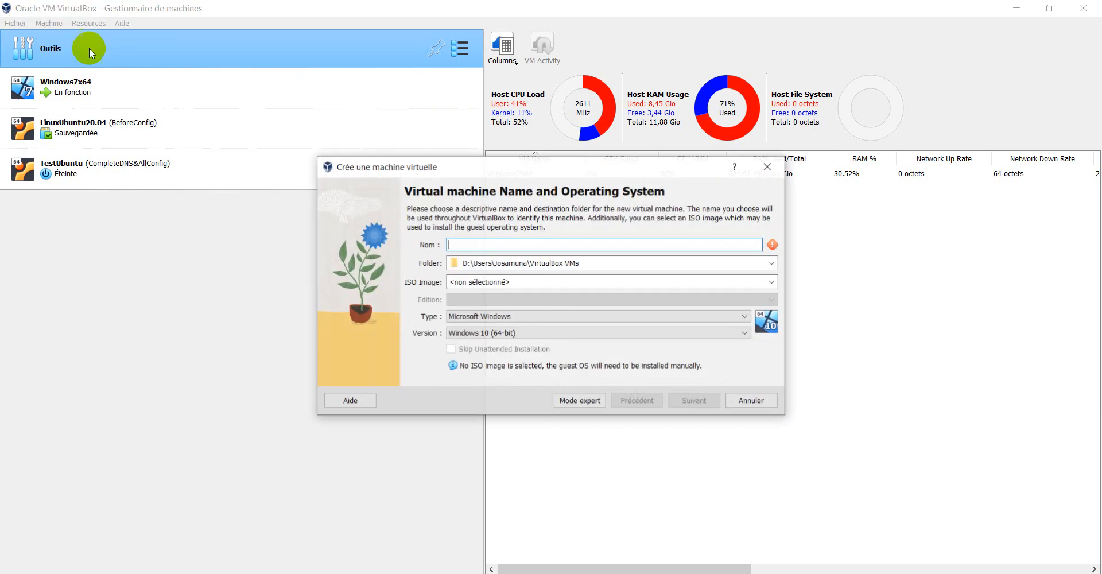
type("TestVM")
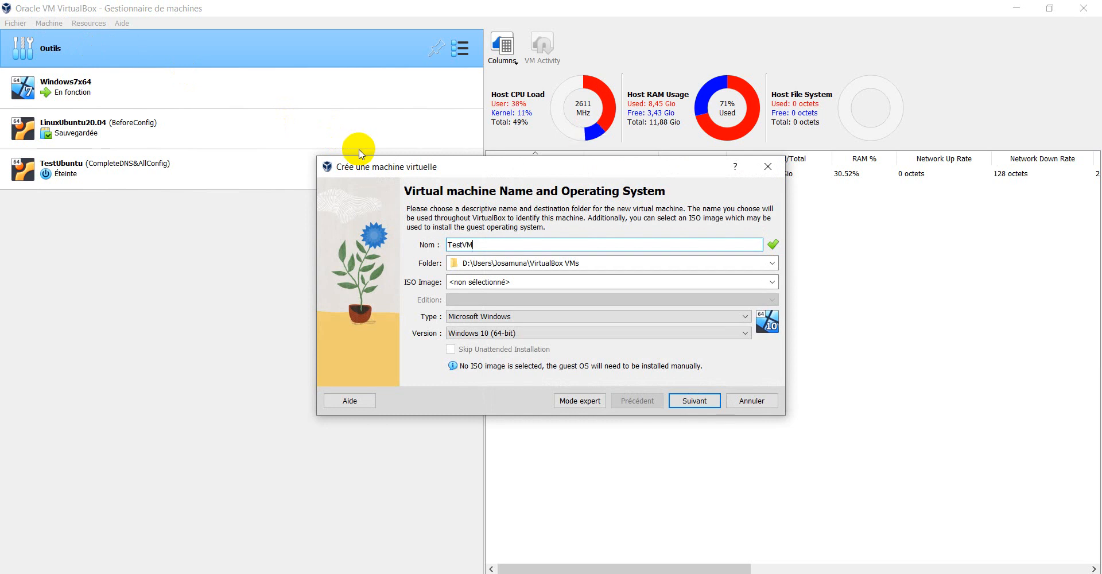
left_click(772, 283)
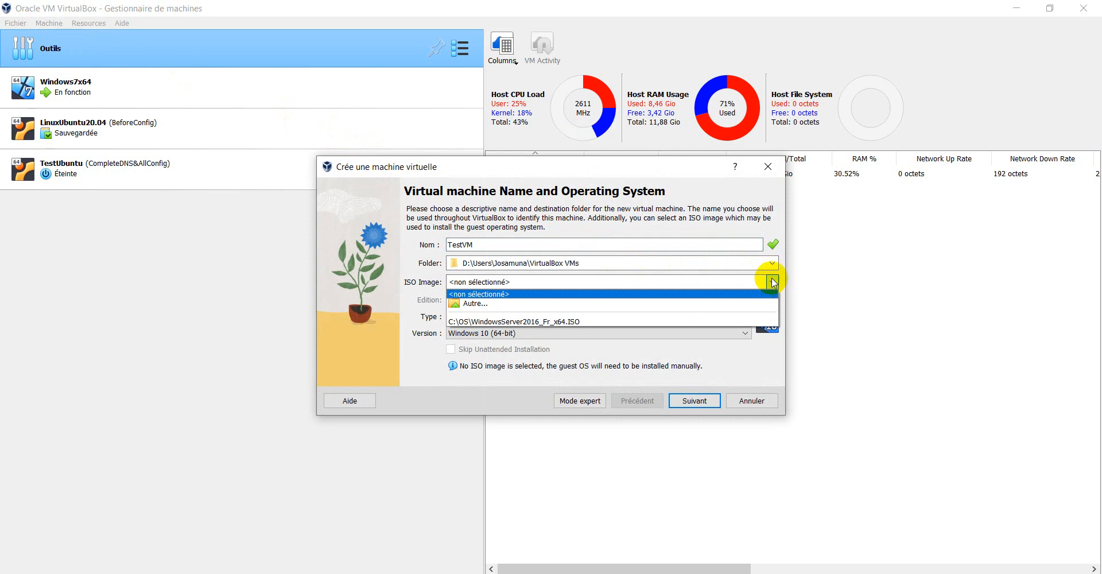
left_click(472, 303)
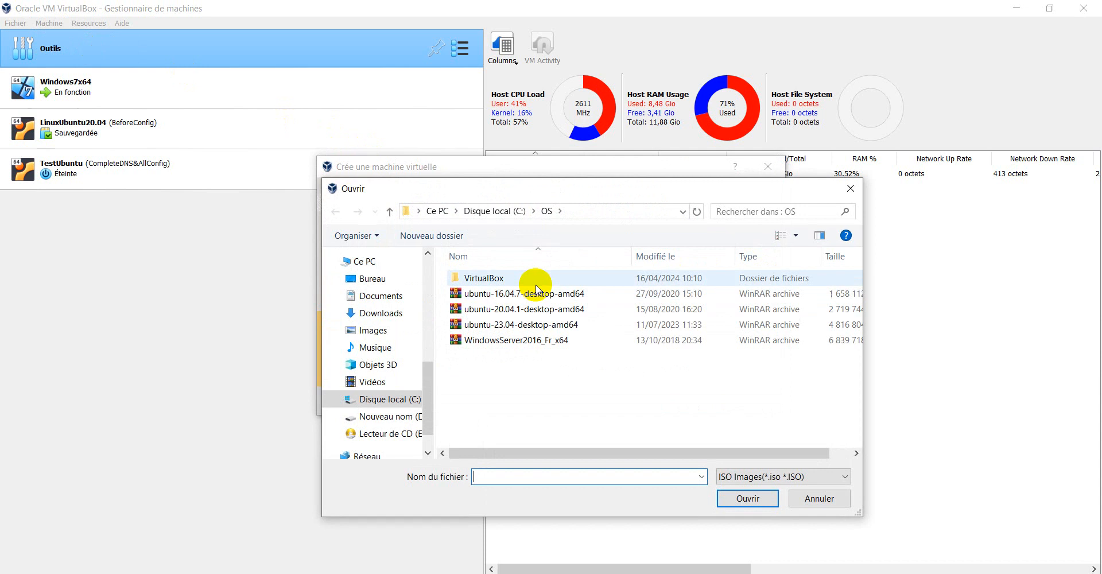
left_click(509, 294)
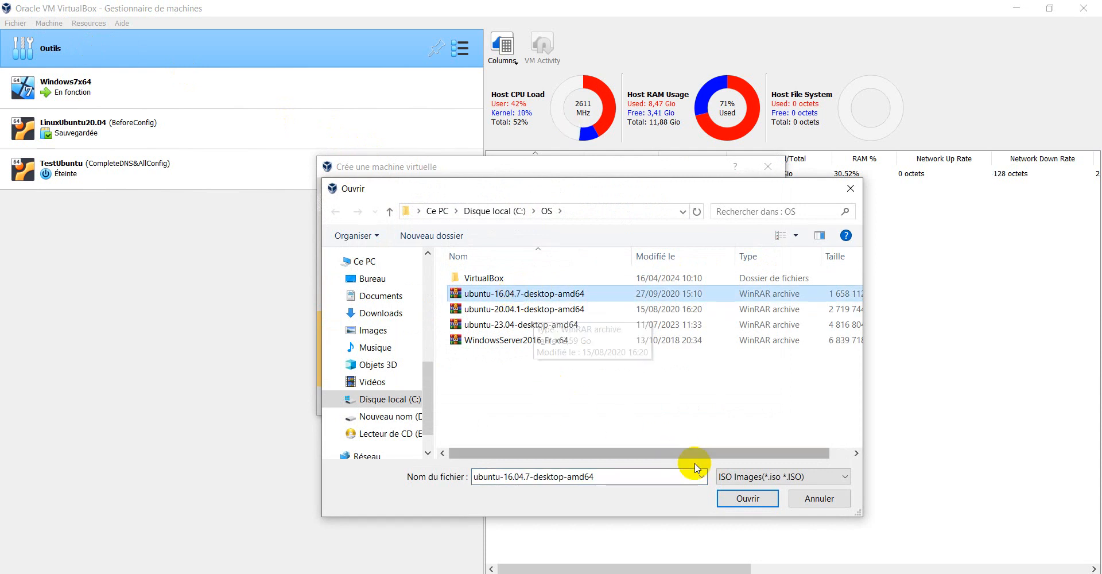
left_click(749, 500)
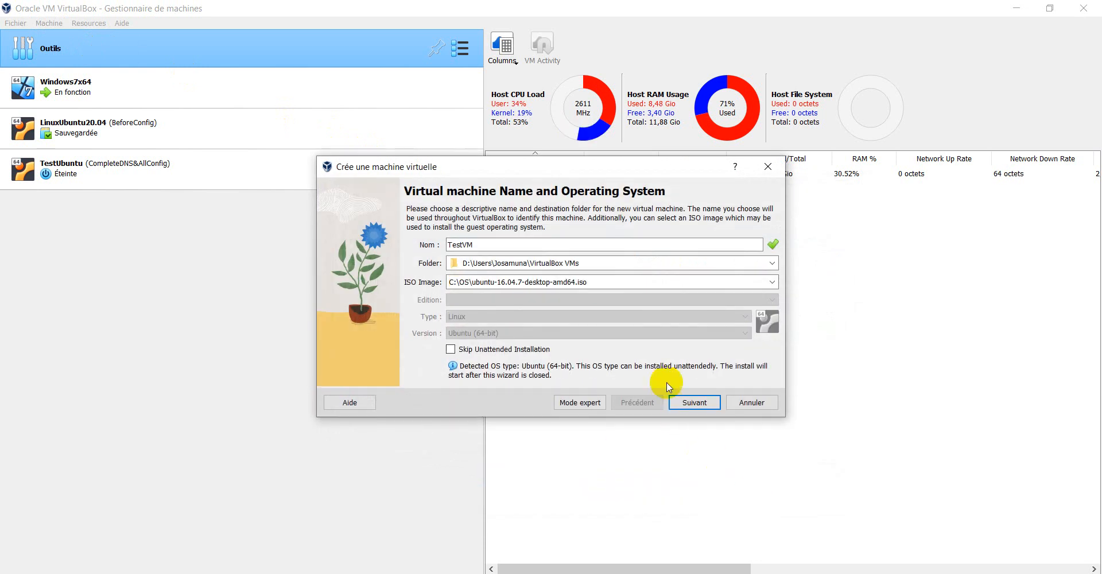
Enable Skip Unattended Installation for TestVM and continue to the hardware settings
left_click(452, 349)
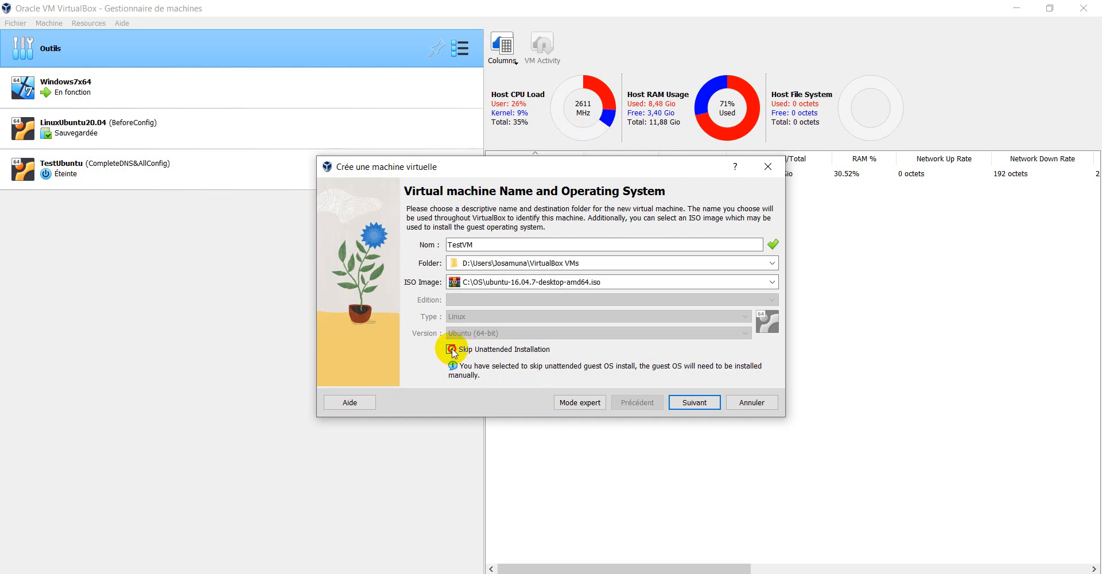
left_click(451, 350)
left_click(452, 350)
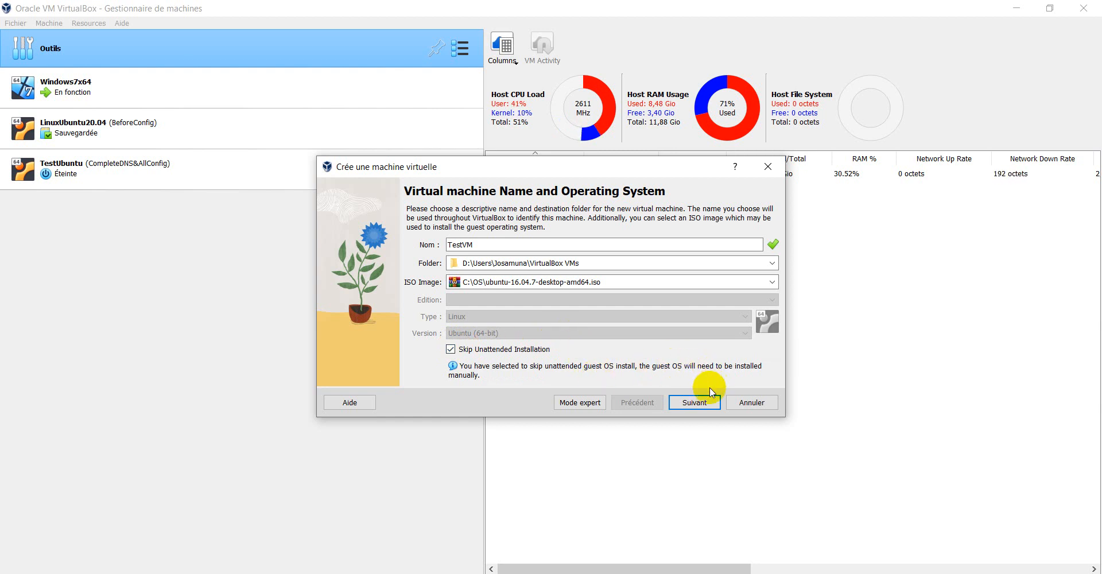
left_click(695, 403)
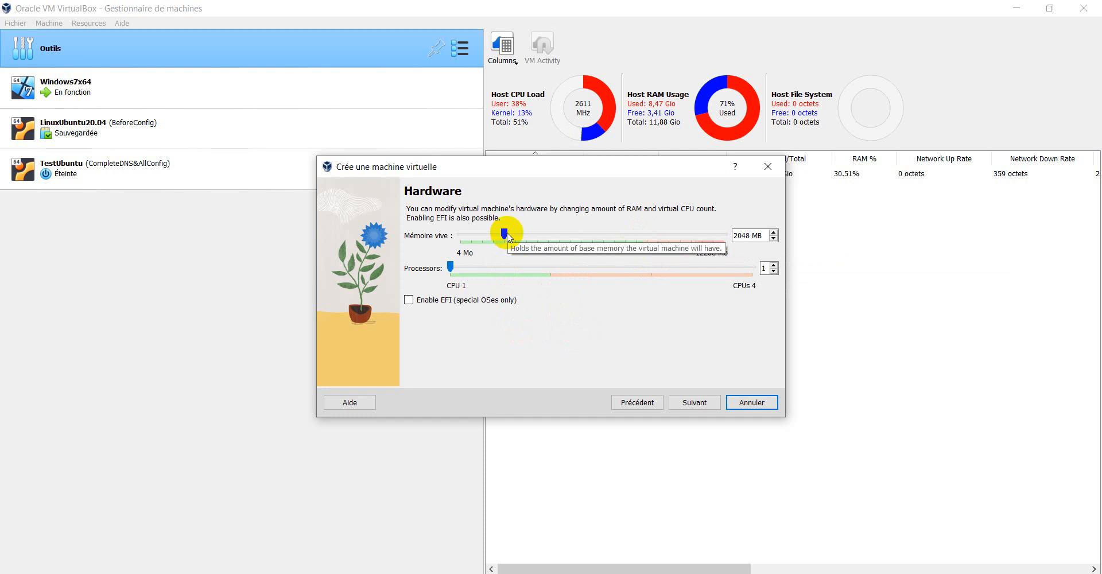
Try out the memory and processor settings, settle on 2048 MB and 1 CPU, and continue to the virtual hard disk settings
left_click_drag(504, 234, 627, 226)
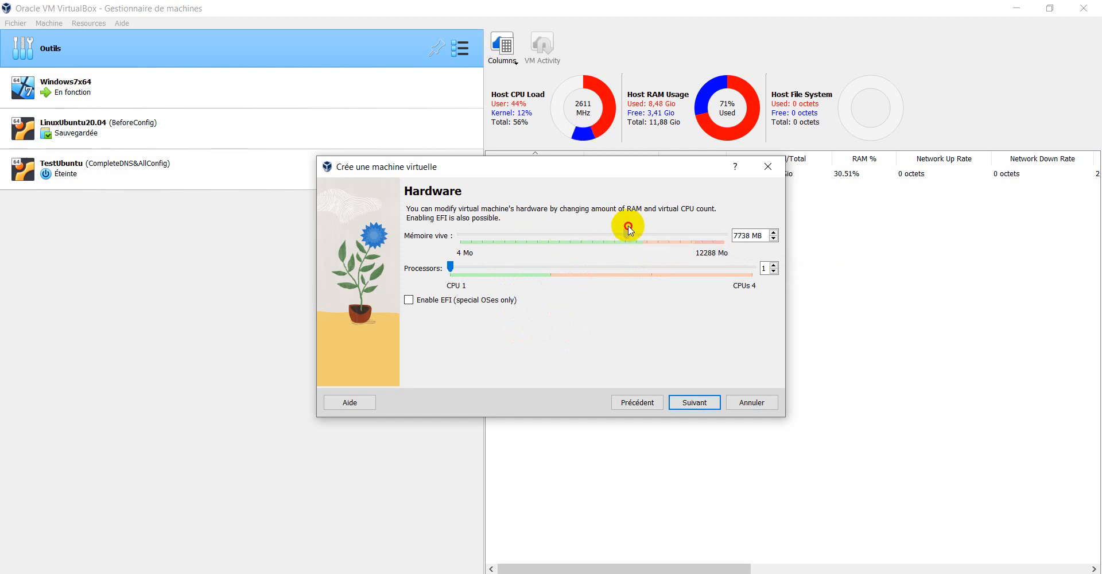
left_click_drag(628, 228, 508, 238)
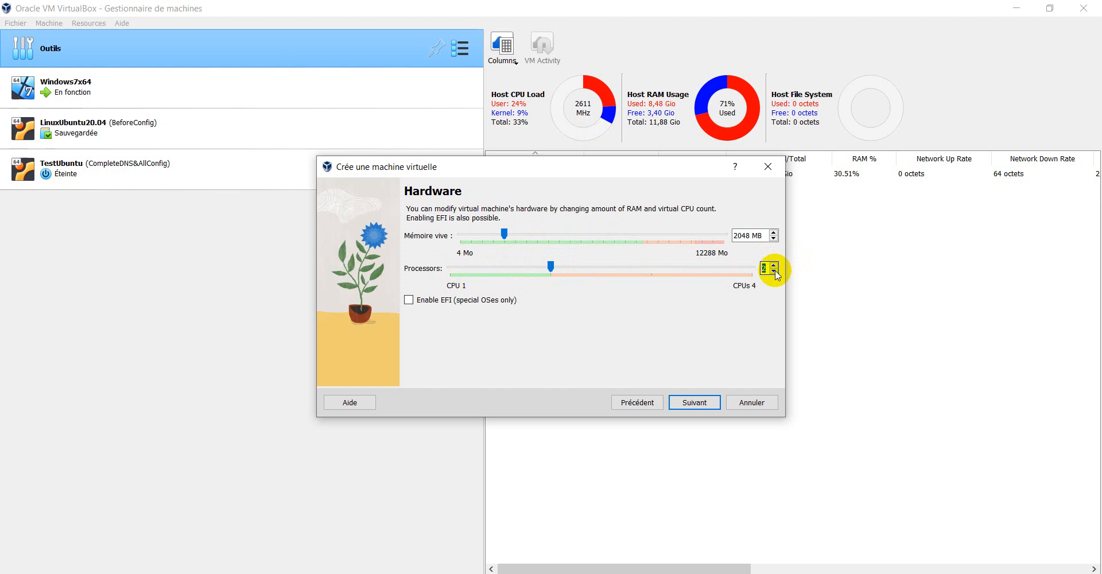
left_click(775, 272)
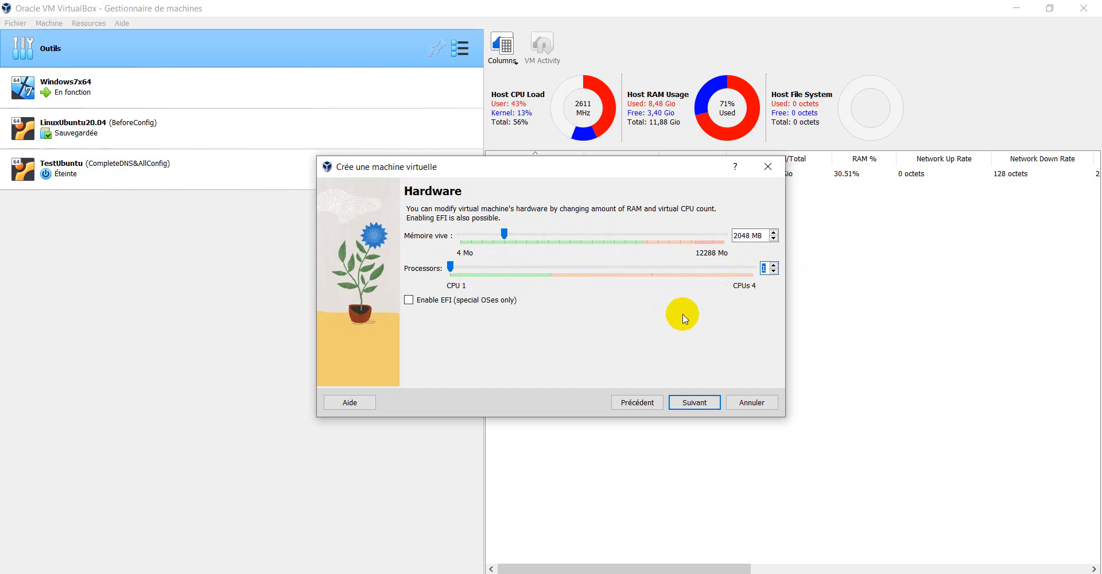
left_click(713, 403)
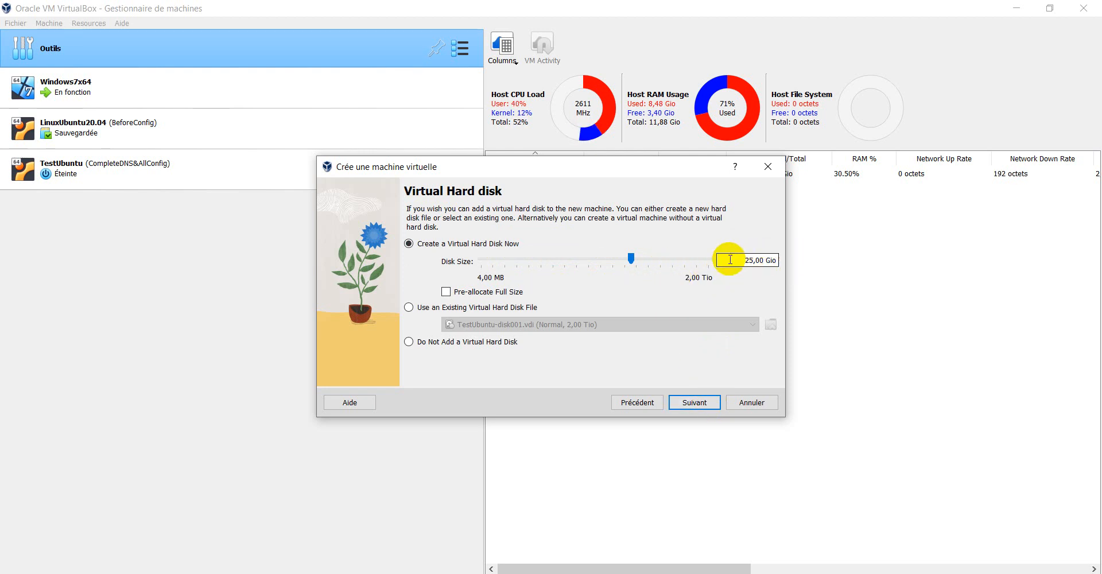
Set the virtual hard disk size to 2.00 TB, review the configuration summary and finish creating TestVM
left_click_drag(628, 256, 717, 270)
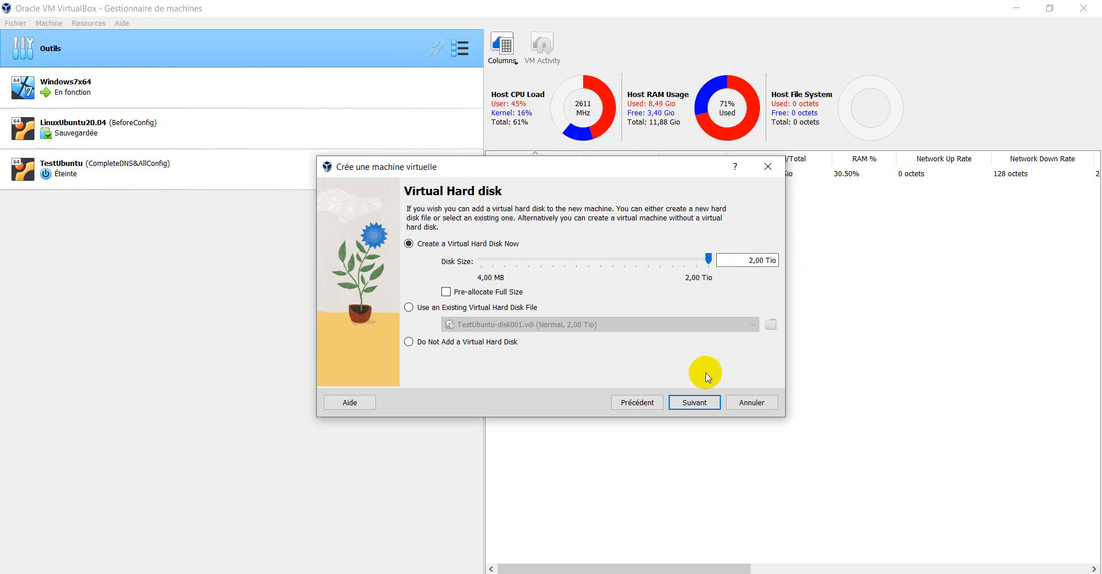
left_click(695, 402)
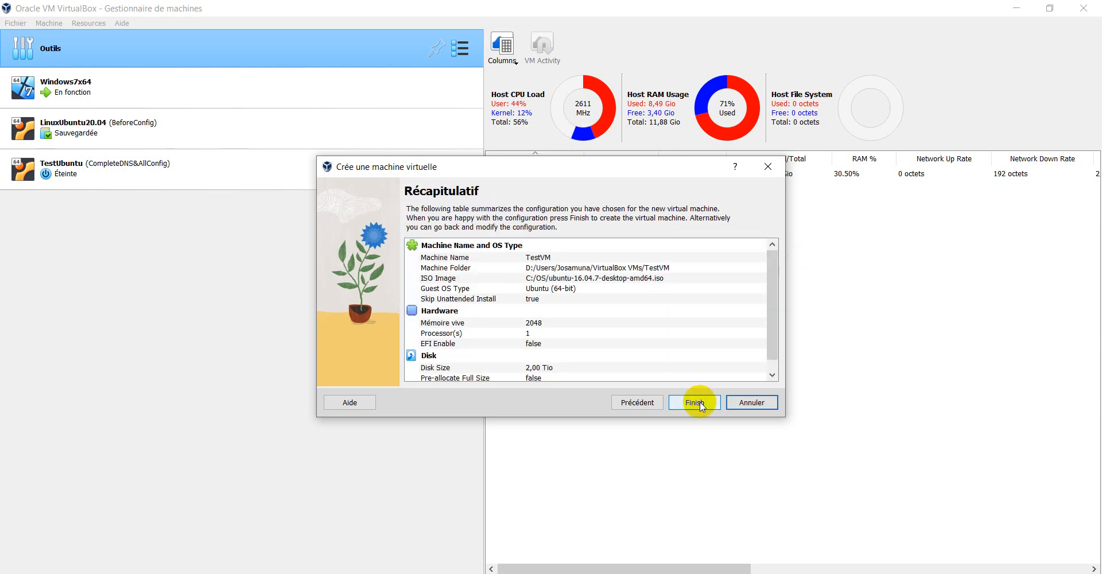
left_click(773, 259)
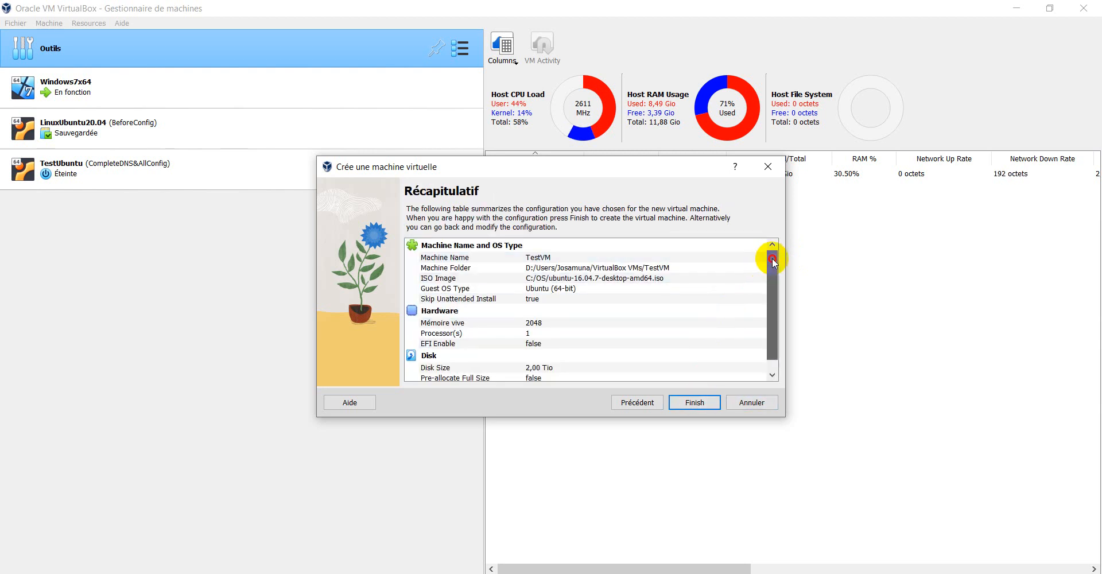
left_click_drag(772, 257, 782, 316)
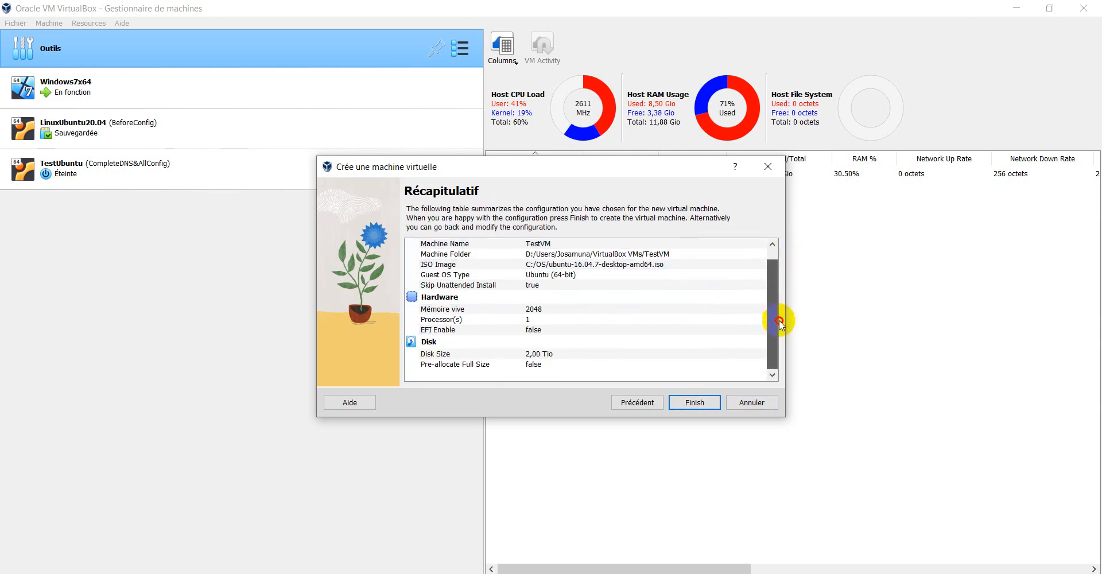
left_click(695, 402)
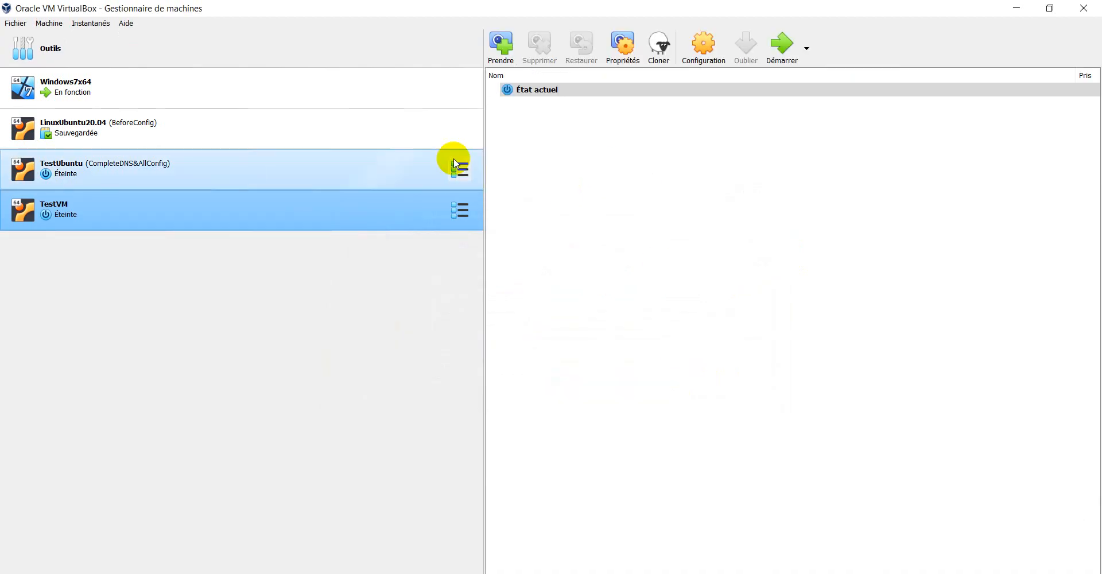
In TestVM's general settings, set both the shared clipboard and drag-and-drop to Bidirectionnel
left_click(707, 44)
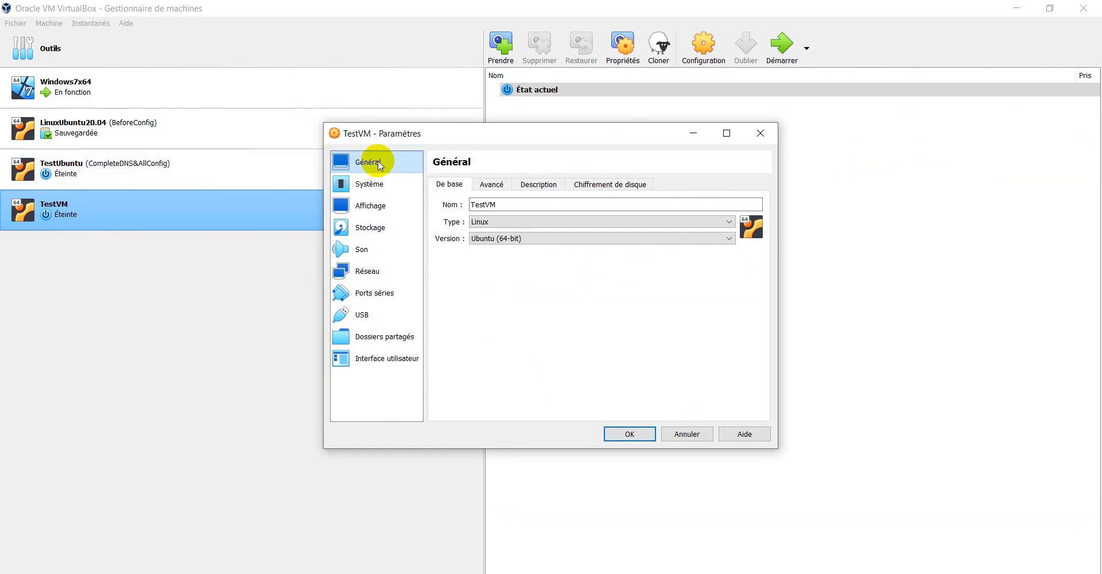
left_click(491, 184)
left_click(541, 221)
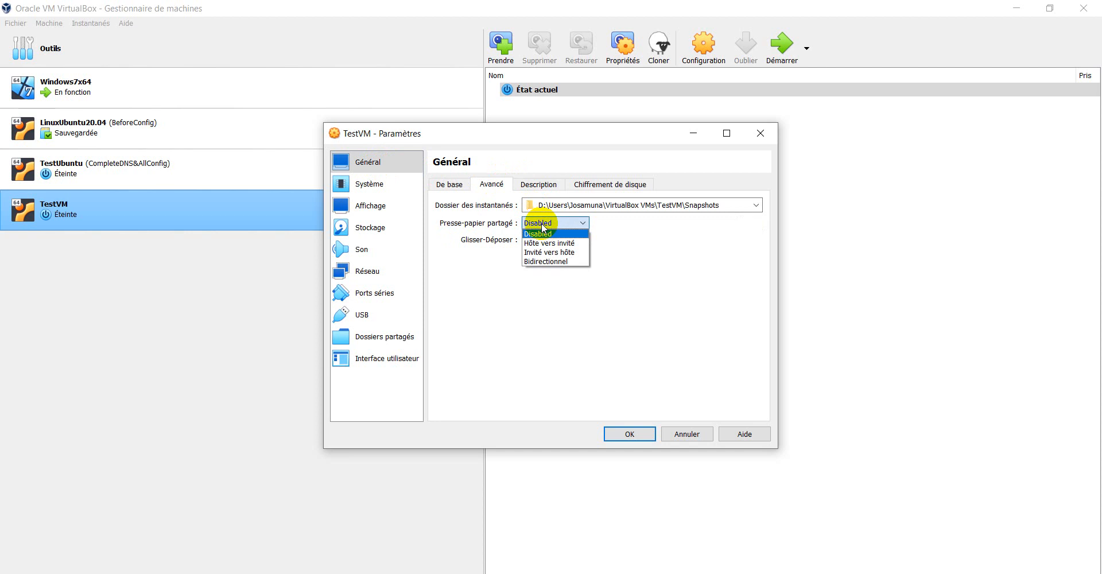
left_click(550, 261)
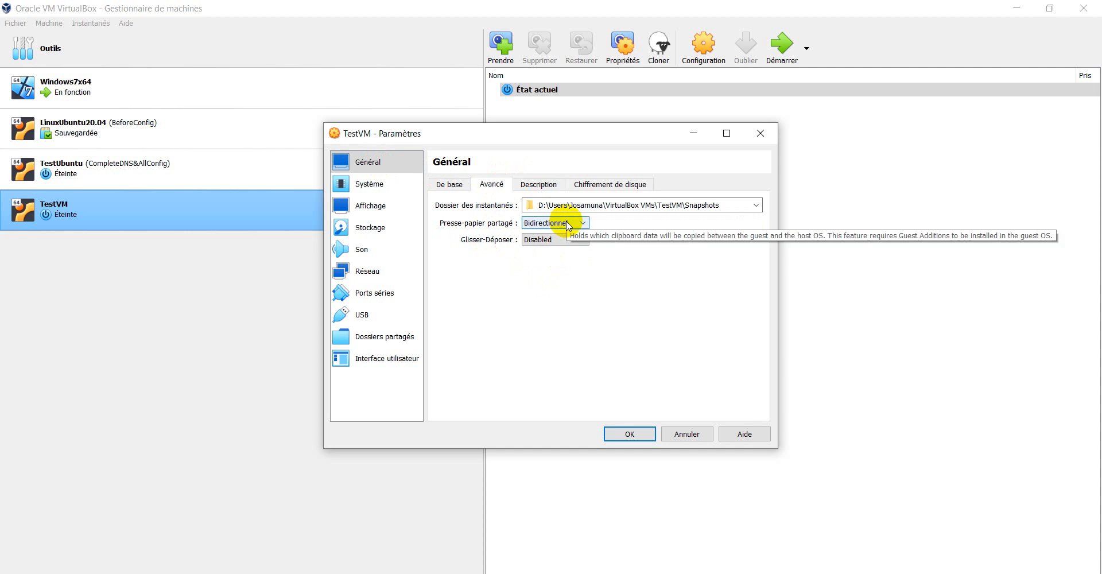
left_click(554, 240)
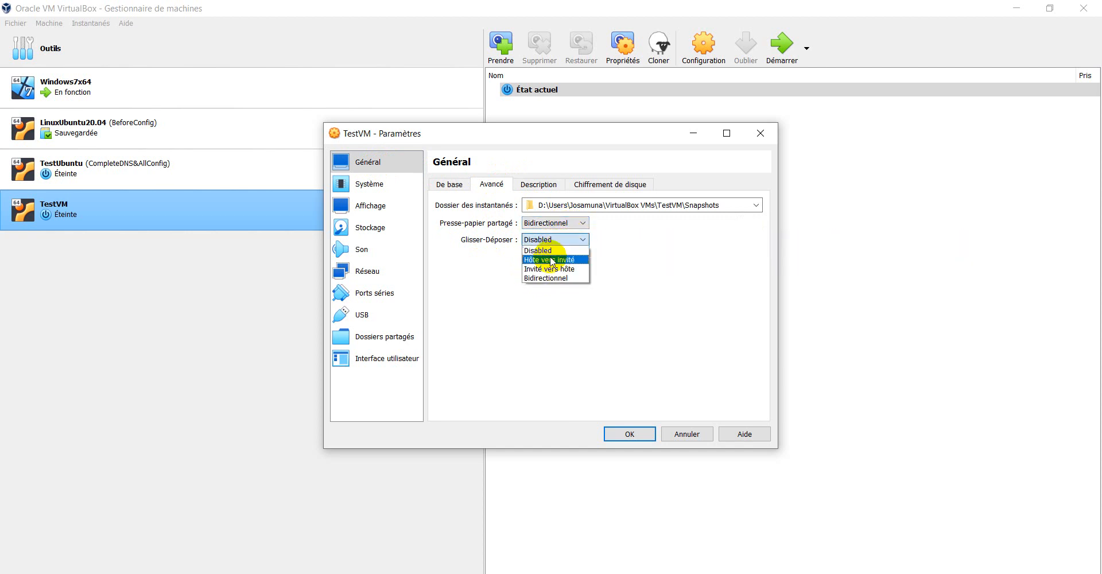
left_click(542, 279)
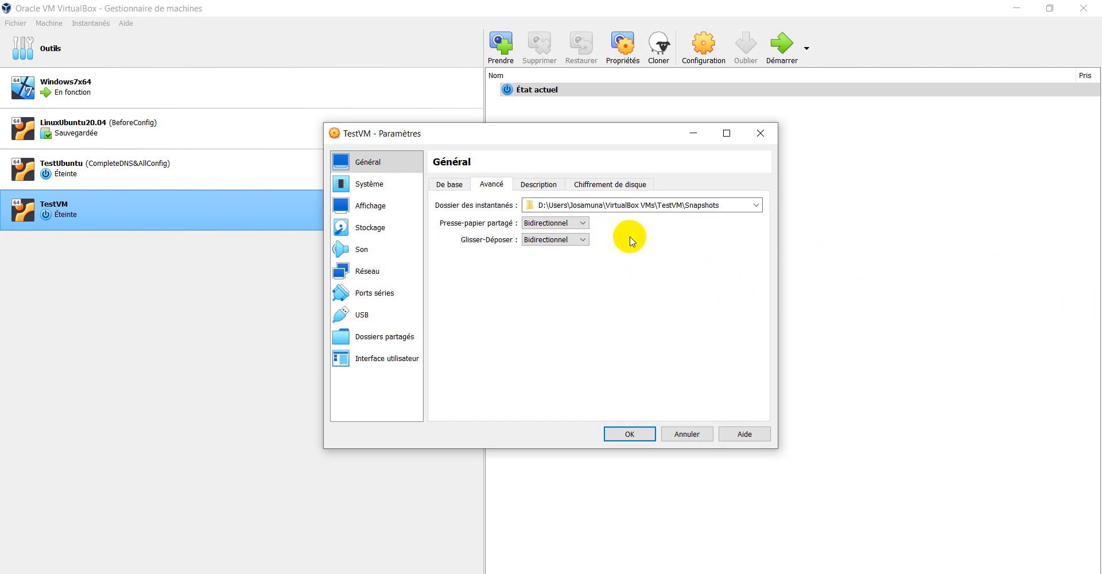
Enter "Linux Ubuntu" as TestVM's description and look at the disk encryption options
left_click(529, 185)
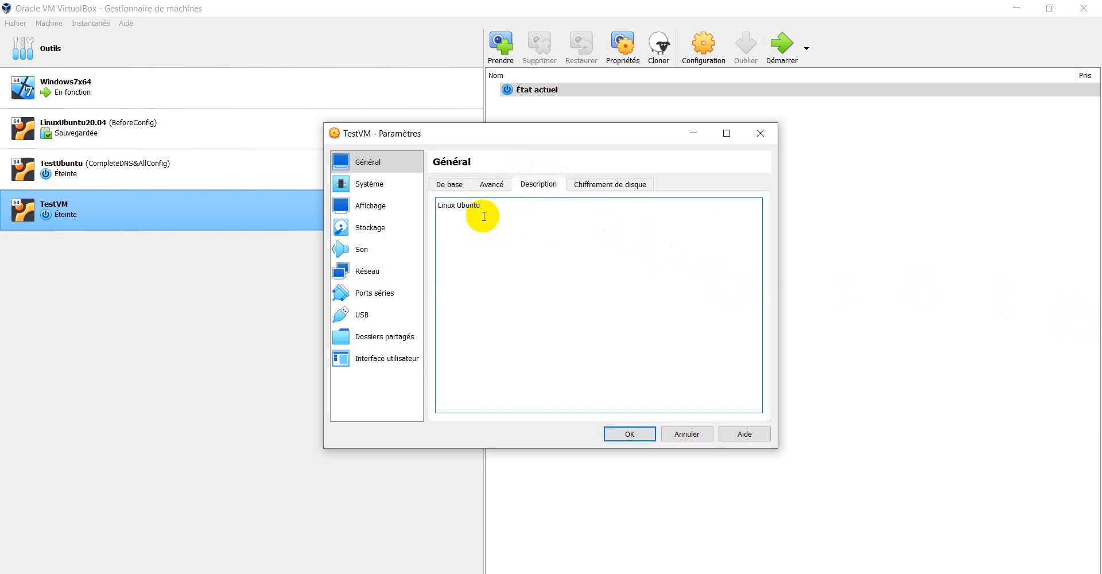
left_click(613, 185)
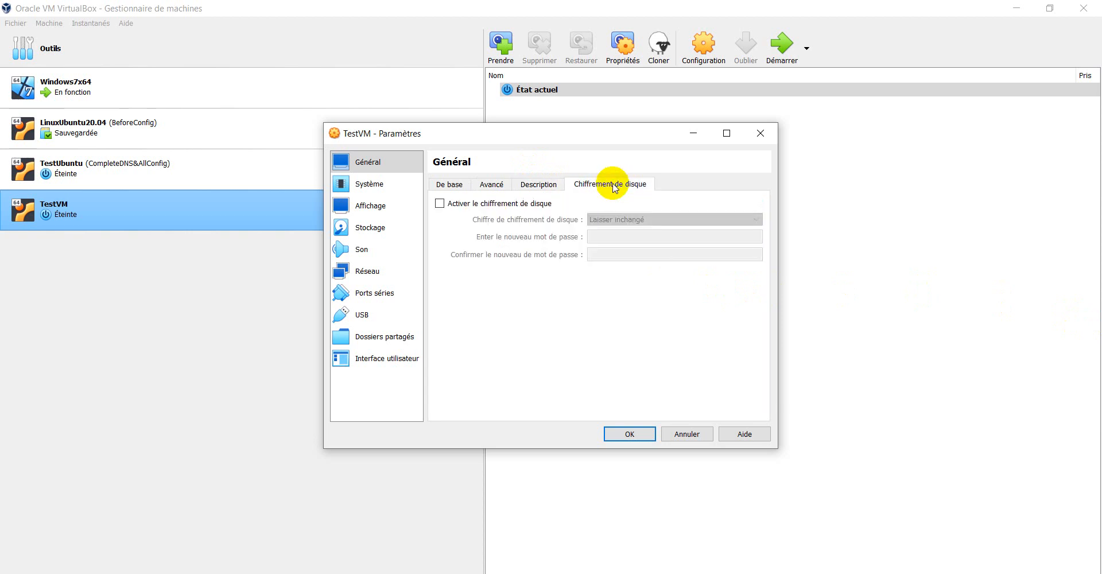
left_click(441, 188)
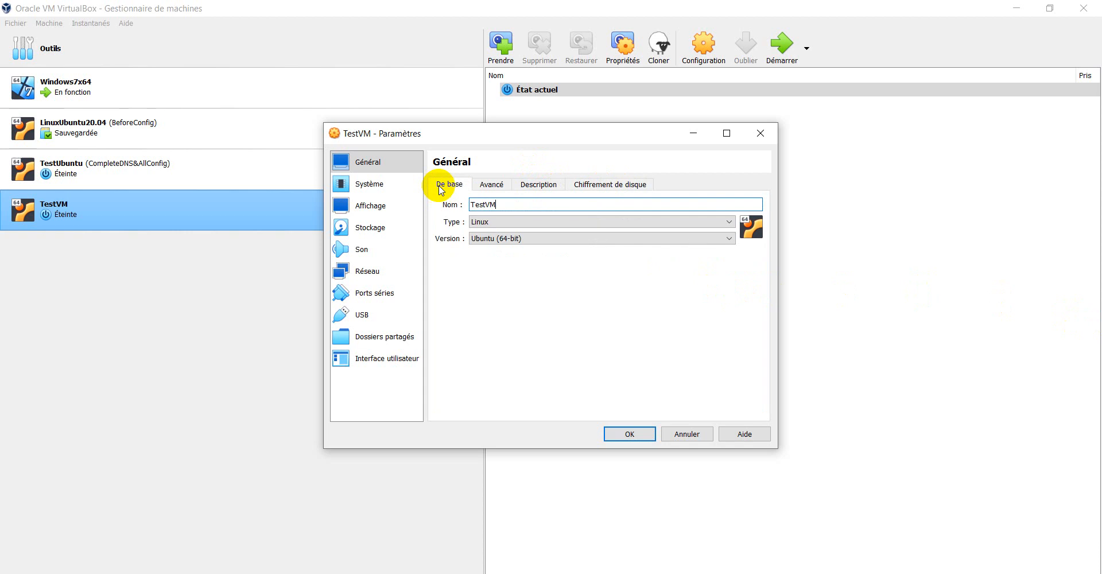
Review TestVM's system settings for the motherboard, processor and acceleration
left_click(374, 189)
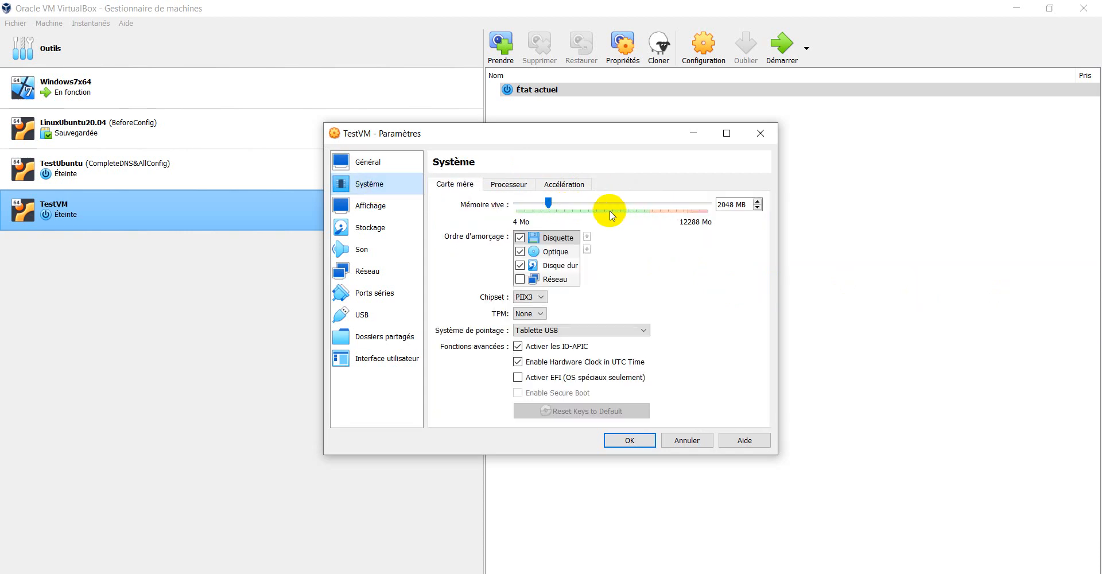
left_click(509, 183)
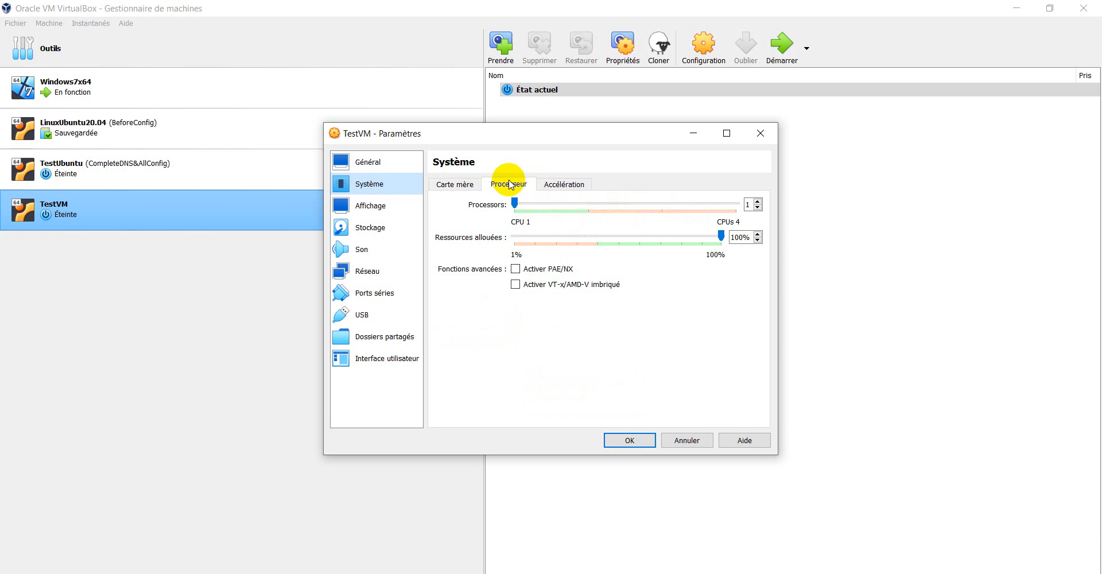
left_click(563, 184)
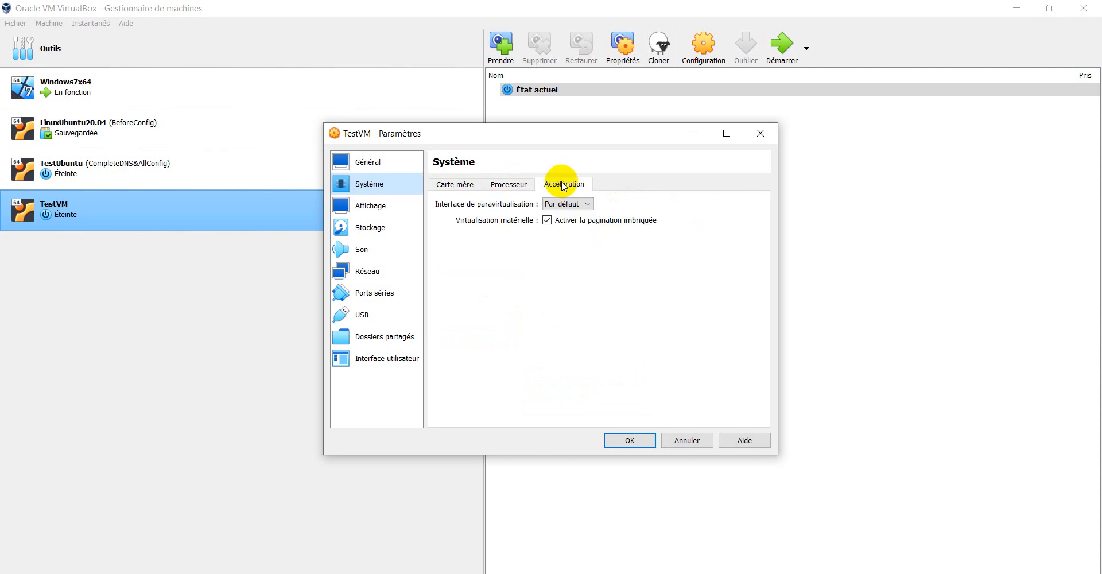
left_click(456, 184)
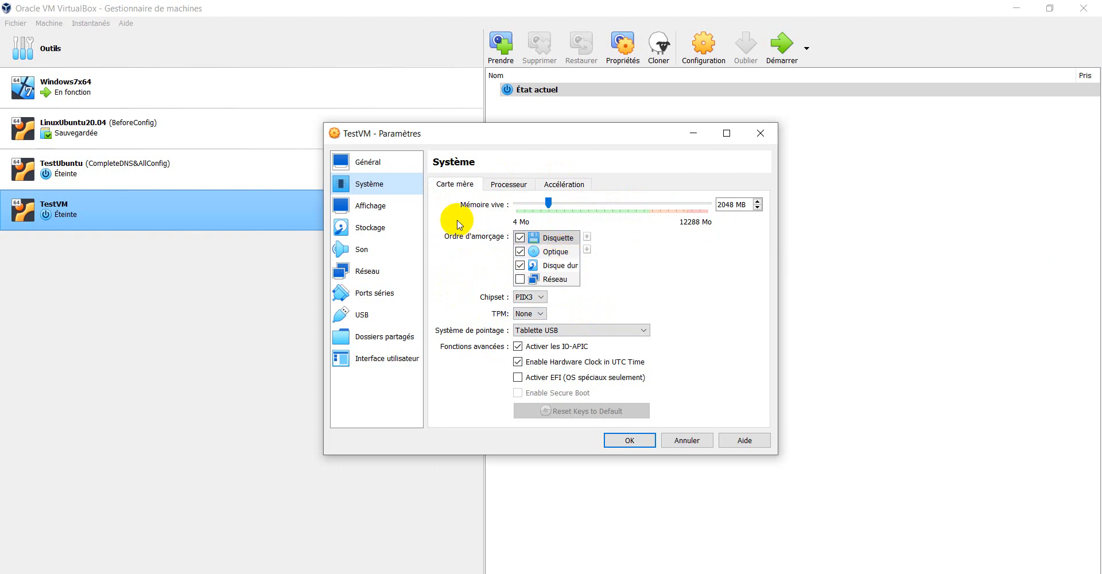
Set TestVM's video memory to 128 MB and review the remote desktop and recording options
left_click(382, 211)
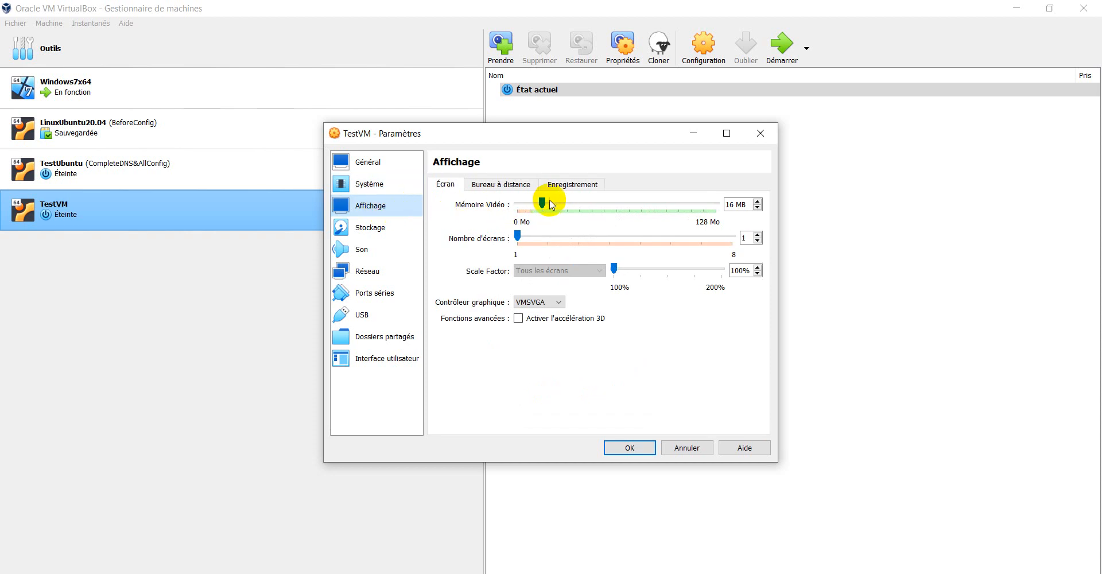
left_click_drag(544, 206, 752, 204)
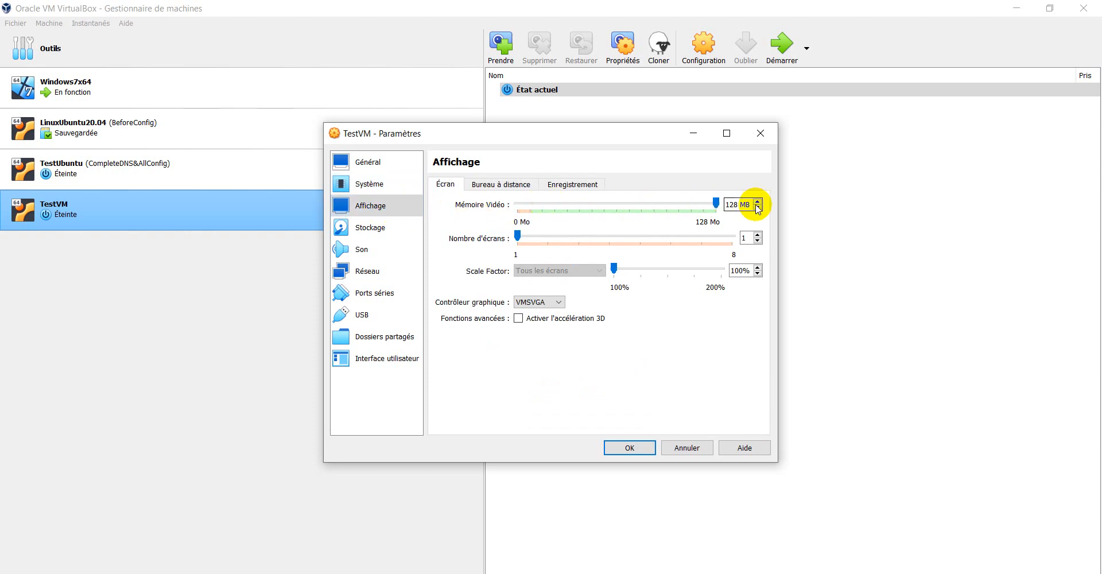
left_click(497, 184)
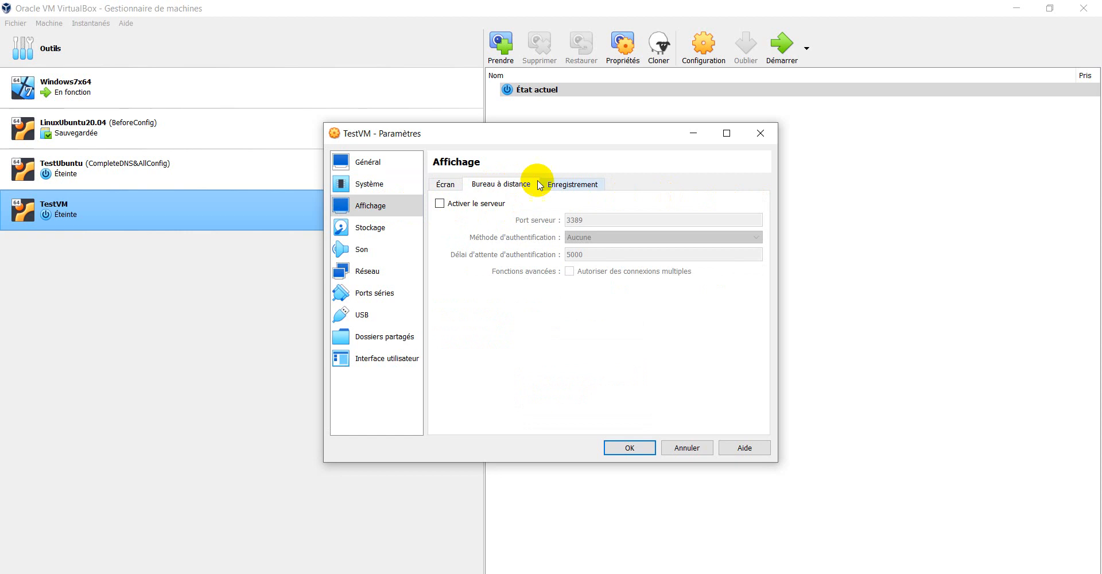
left_click(581, 185)
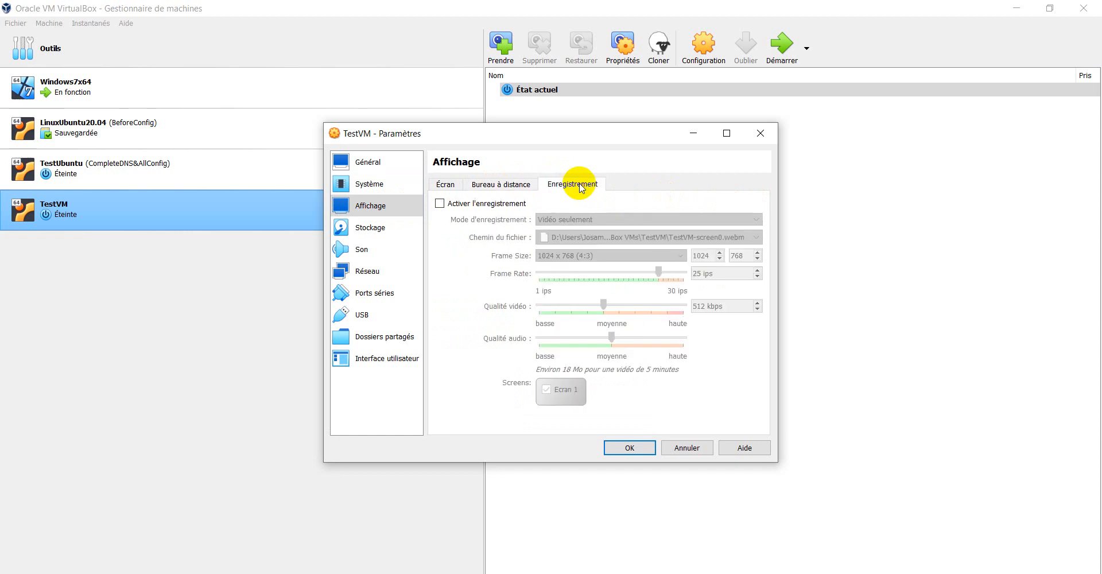
left_click(447, 184)
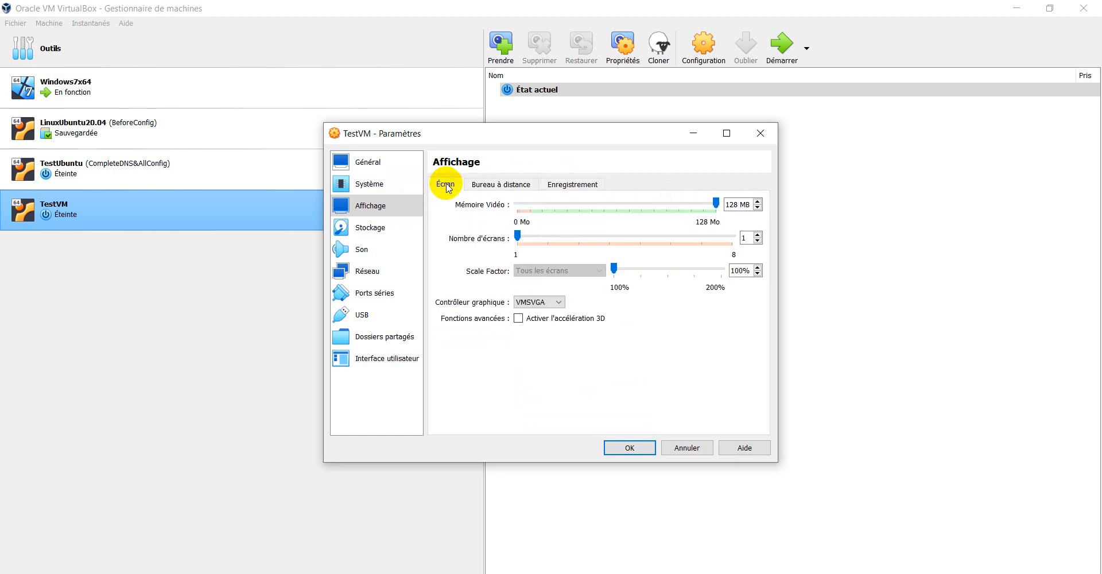
View TestVM's storage settings, switch to the Edge browser and check the version on the VirtualBox User Manual PDF's cover page
left_click(371, 231)
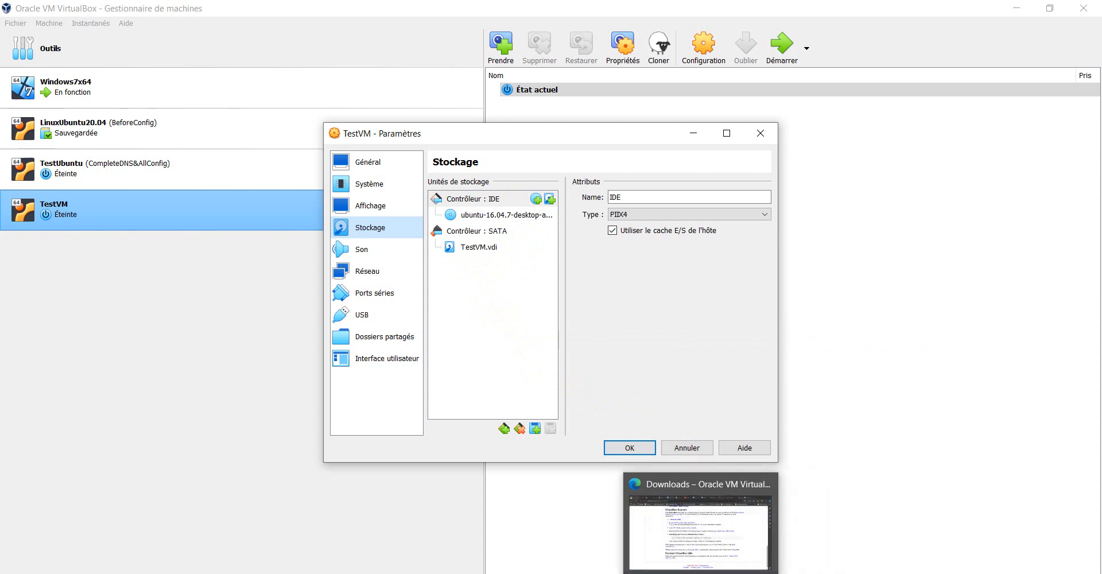
left_click(700, 573)
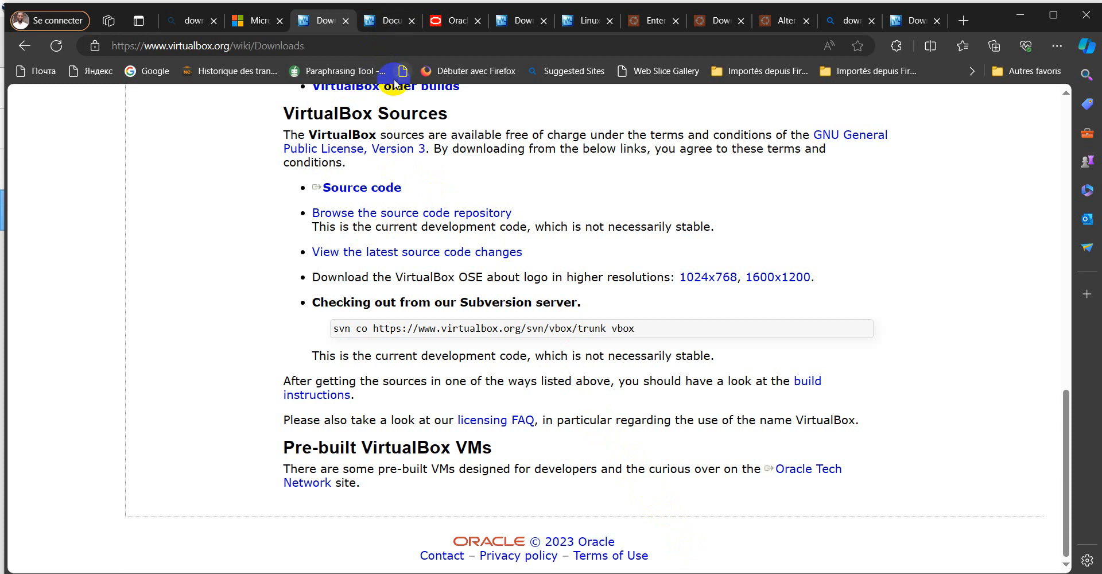
scroll(374, 174, "up", 12)
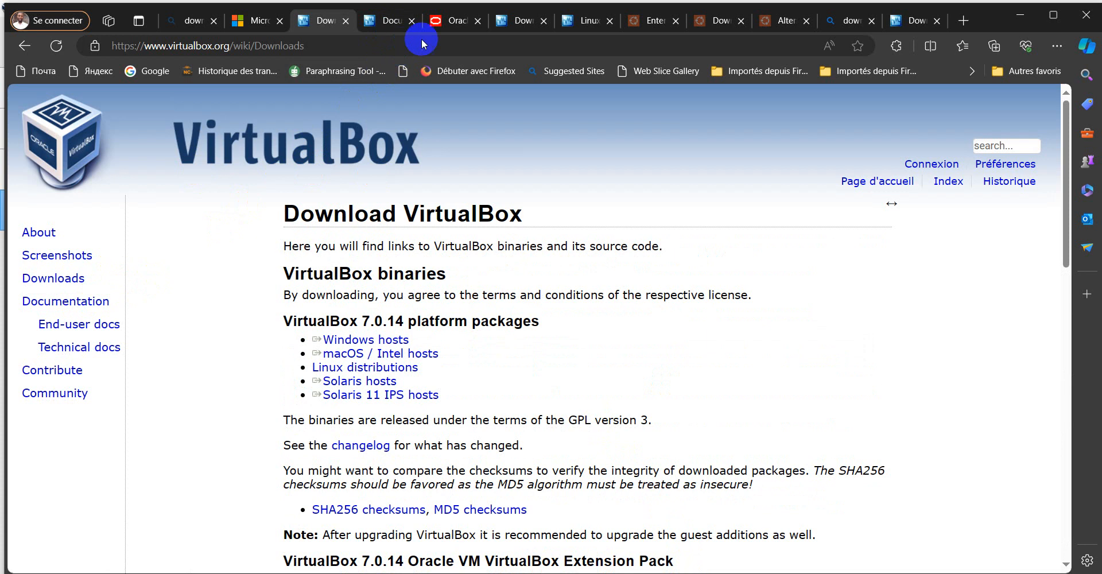
left_click(401, 26)
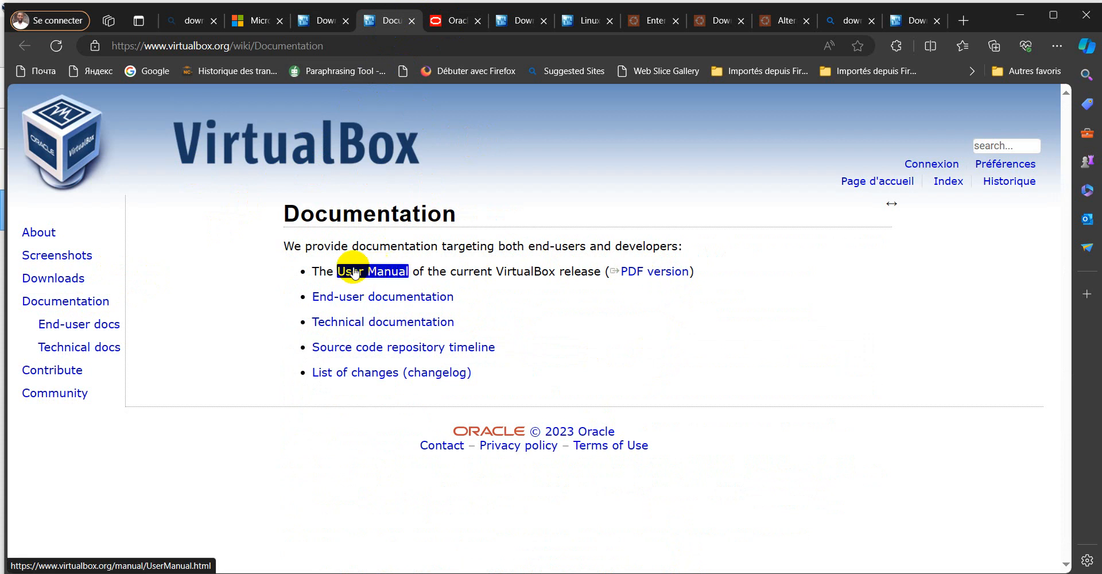
left_click(443, 23)
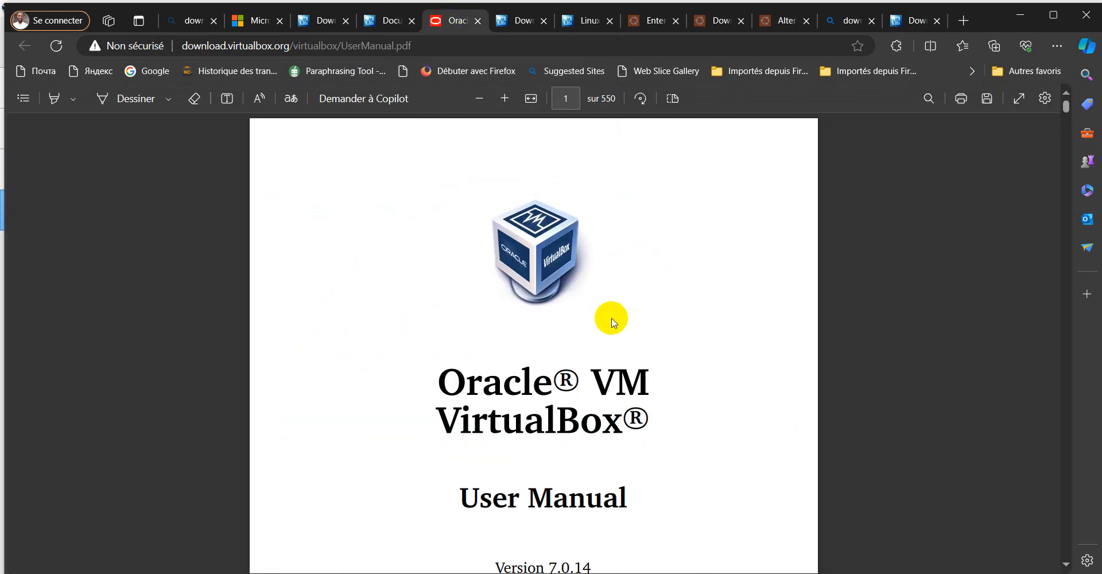
scroll(614, 323, "down", 5)
scroll(614, 323, "up", 1)
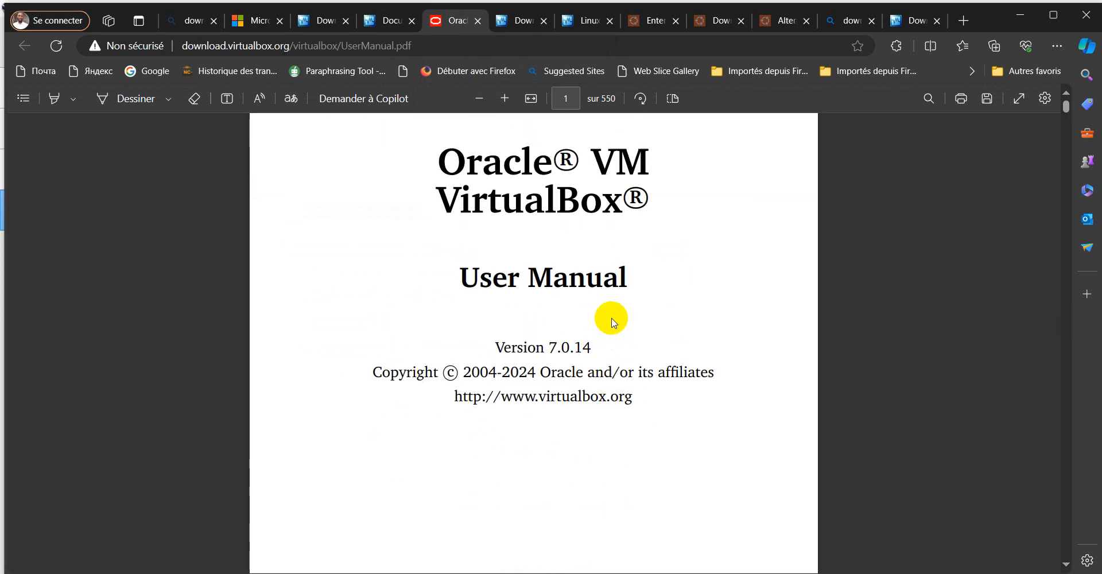
left_click_drag(592, 351, 545, 355)
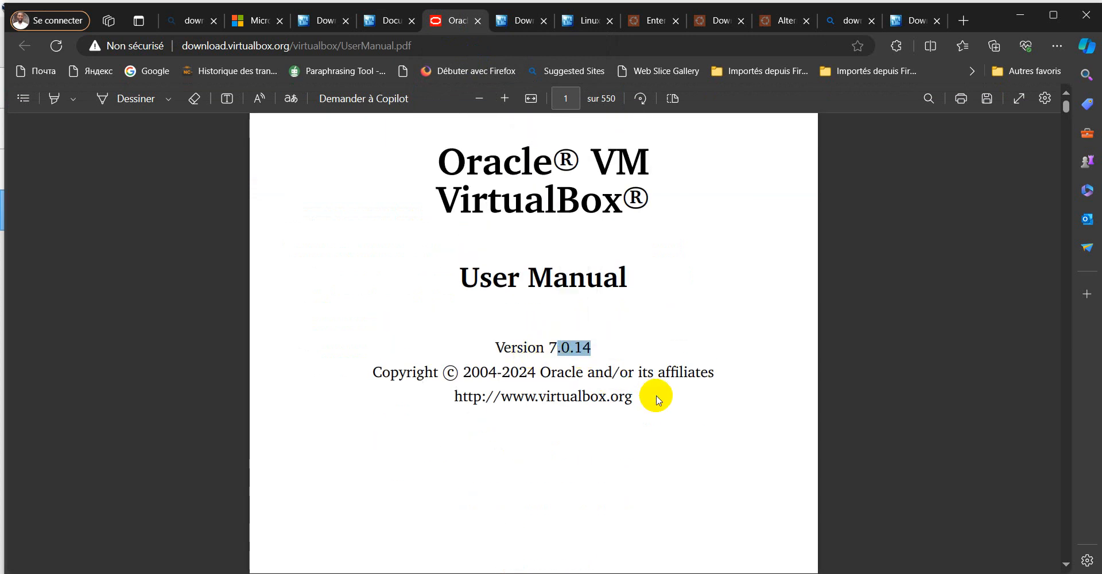
Find the Virtual Networking chapter through the manual's table of contents and skim its section on networking hardware
scroll(658, 400, "down", 20)
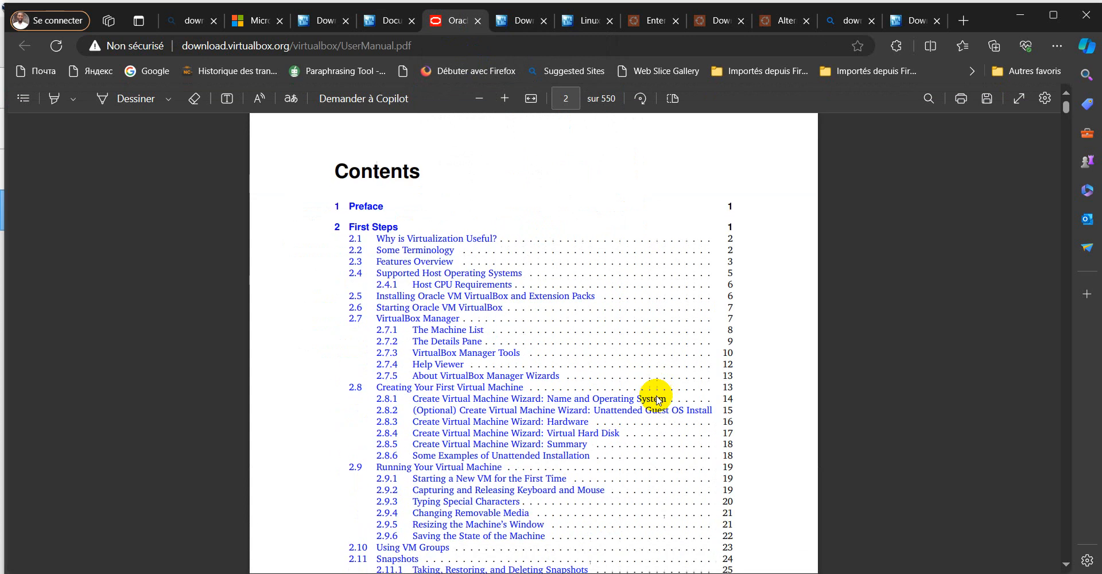
scroll(657, 400, "down", 20)
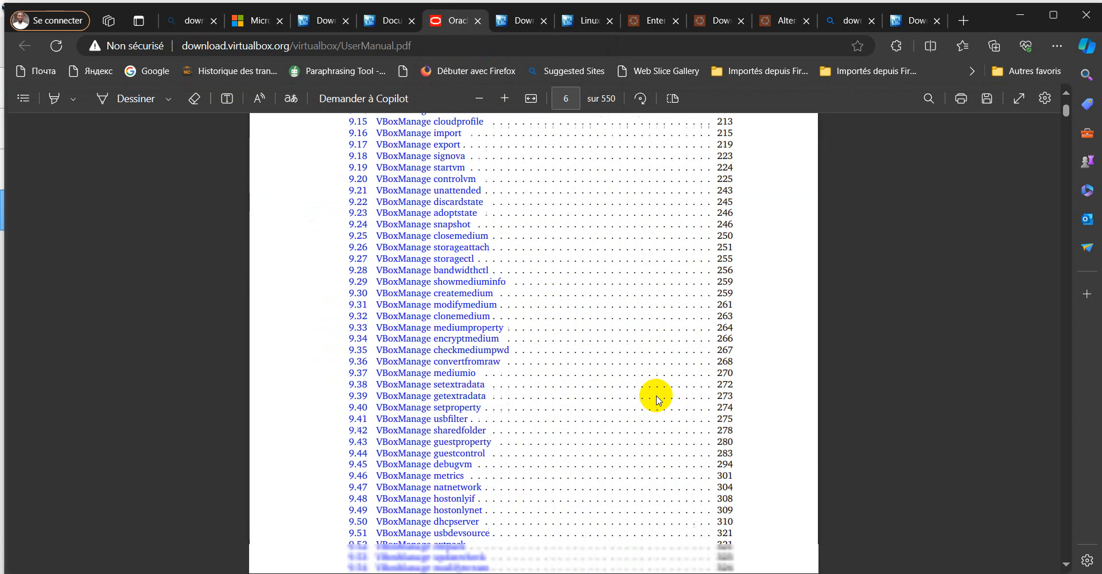
scroll(657, 400, "up", 10)
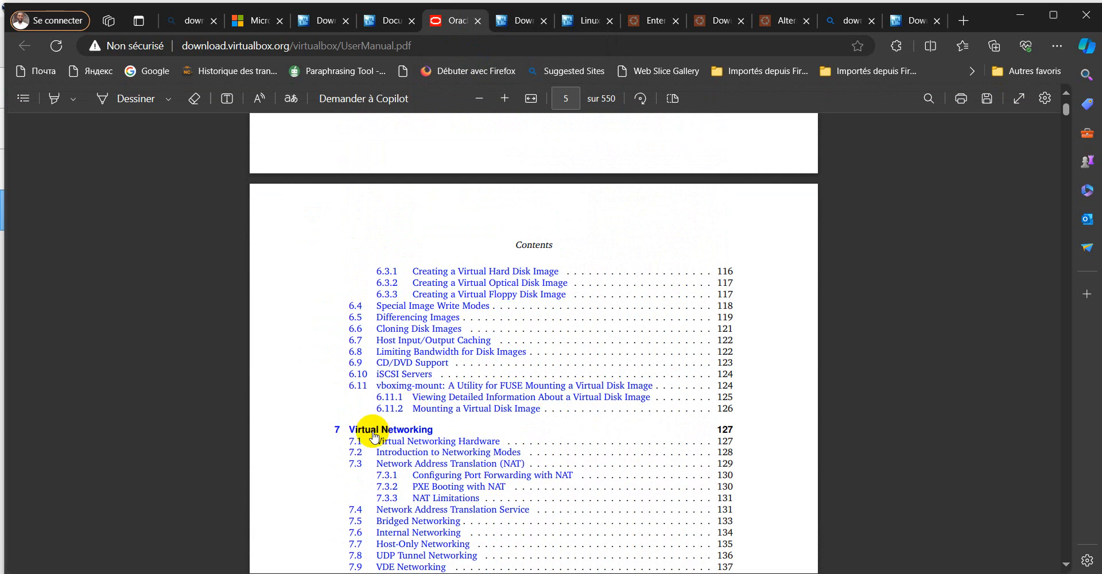
left_click(394, 430)
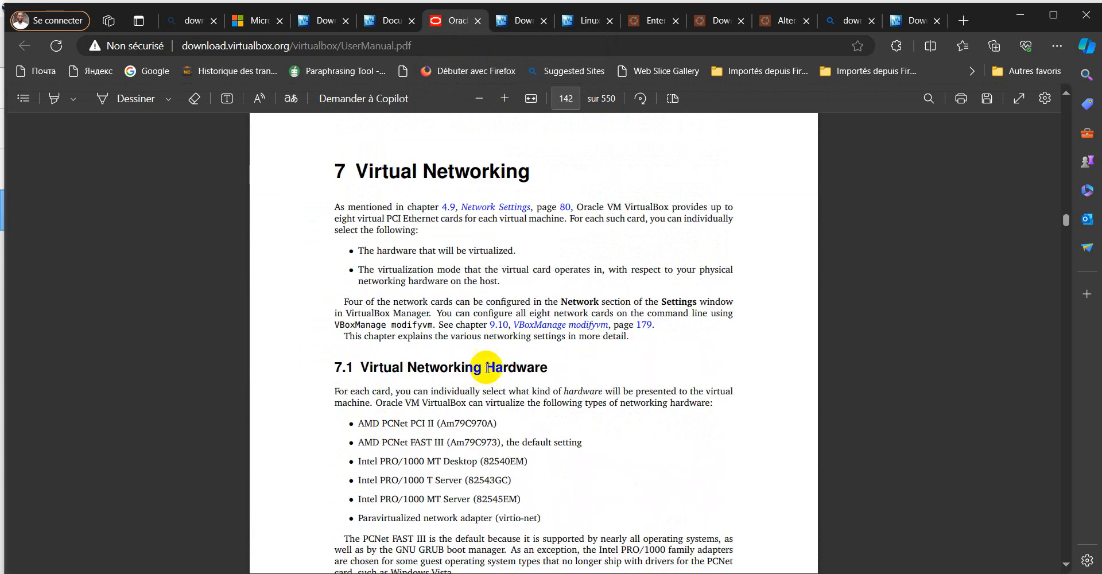
scroll(443, 453, "down", 5)
scroll(443, 453, "down", 10)
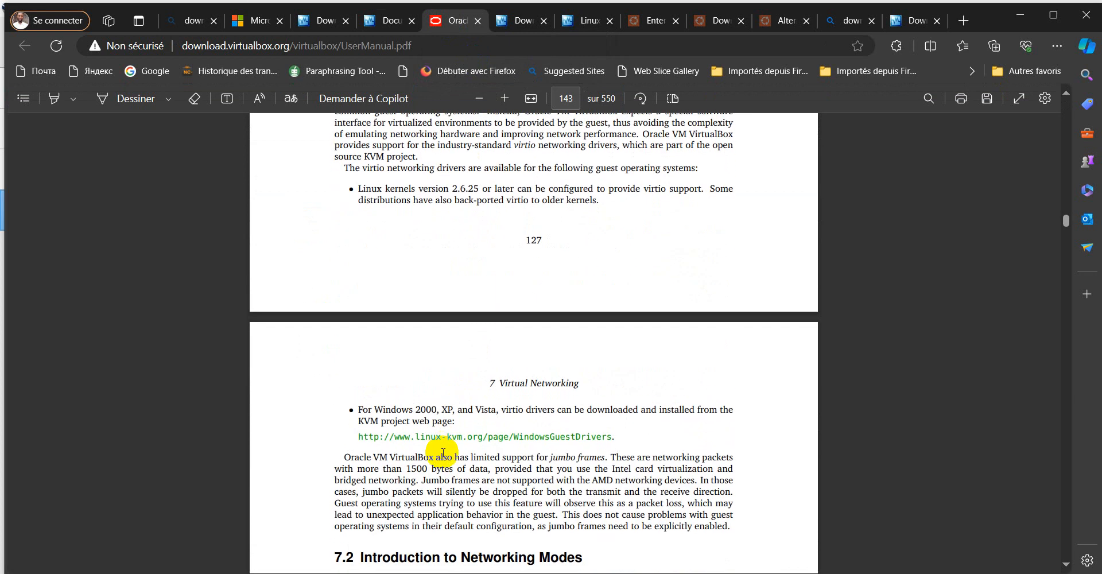
scroll(443, 453, "up", 10)
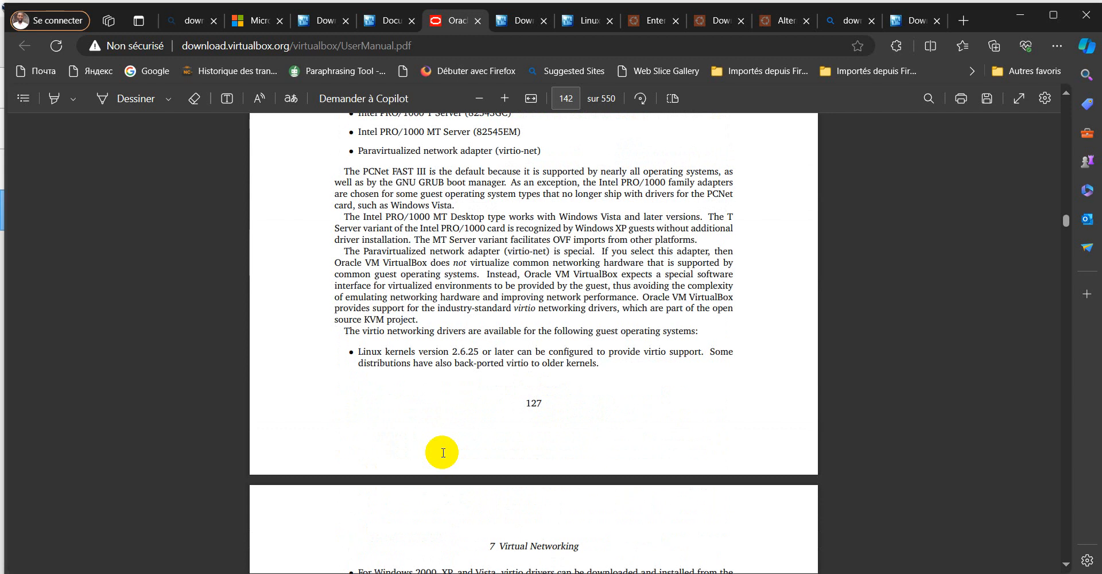
Switch back to VirtualBox and view TestVM's audio settings and the settings of its first network adapter
left_click(520, 573)
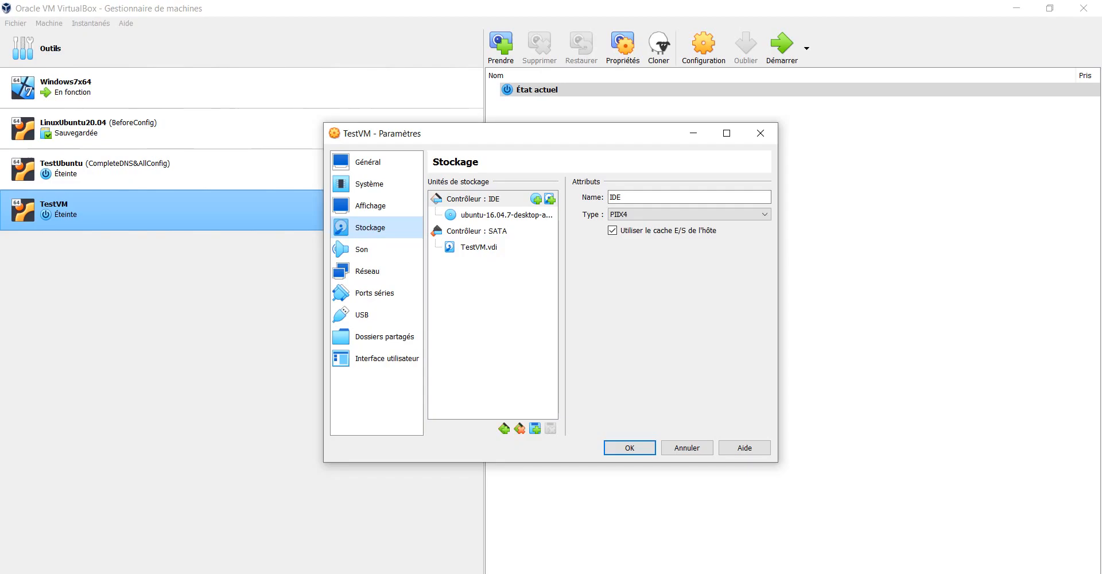
left_click(357, 253)
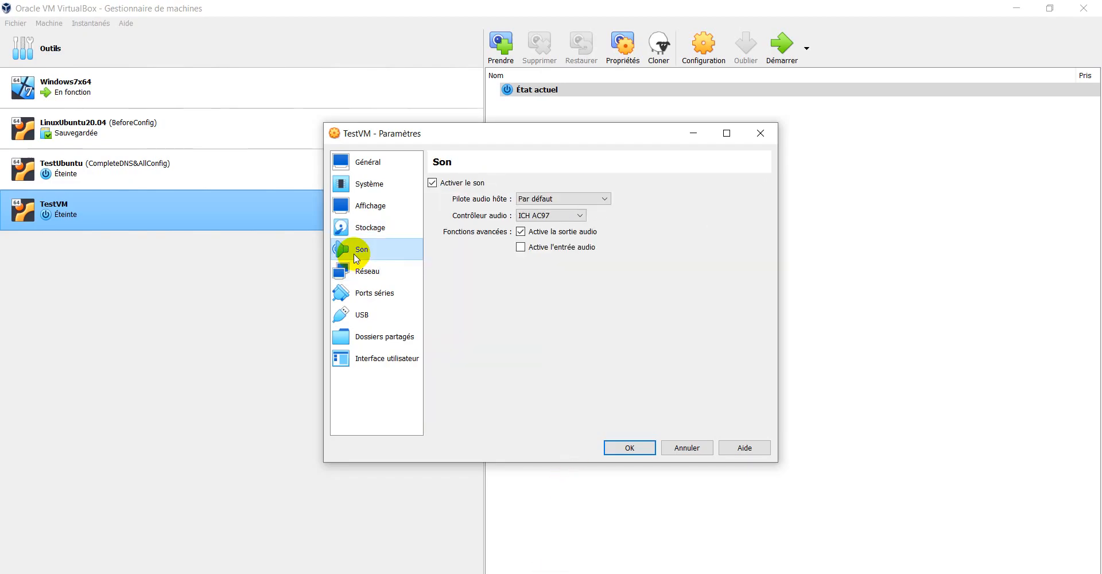
left_click(376, 275)
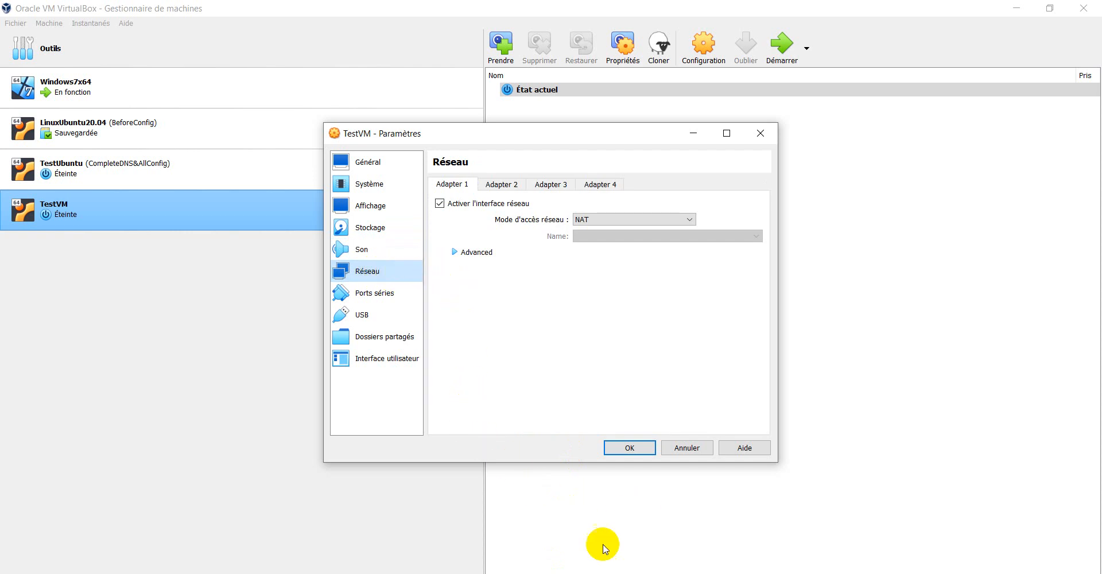
Switch to the Edge browser and review the network card types in section 7.1, Virtual Networking Hardware, of the manual
left_click(678, 573)
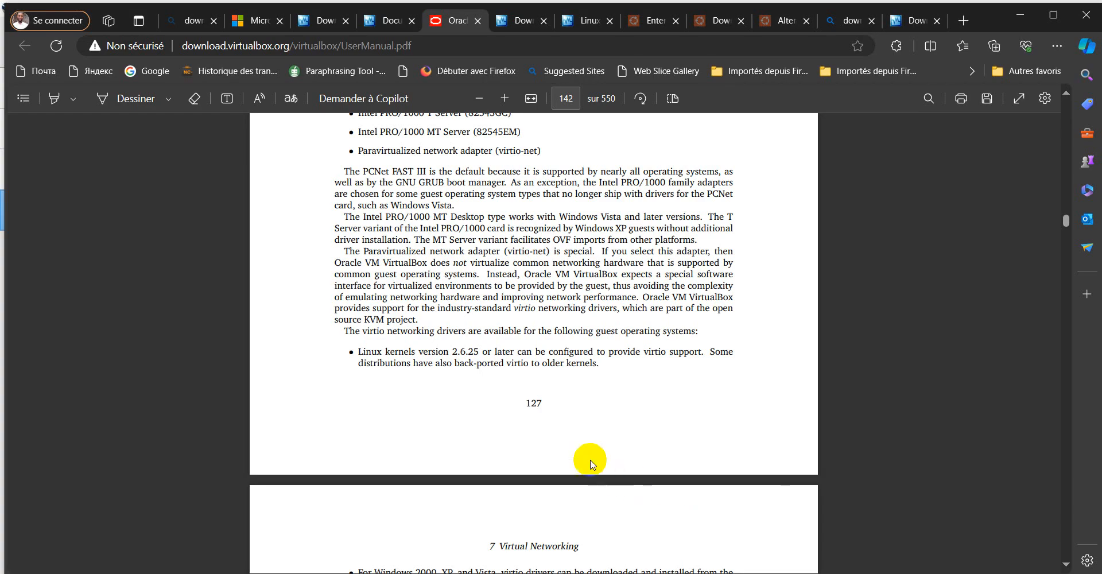
scroll(580, 384, "up", 2)
scroll(581, 384, "down", 5)
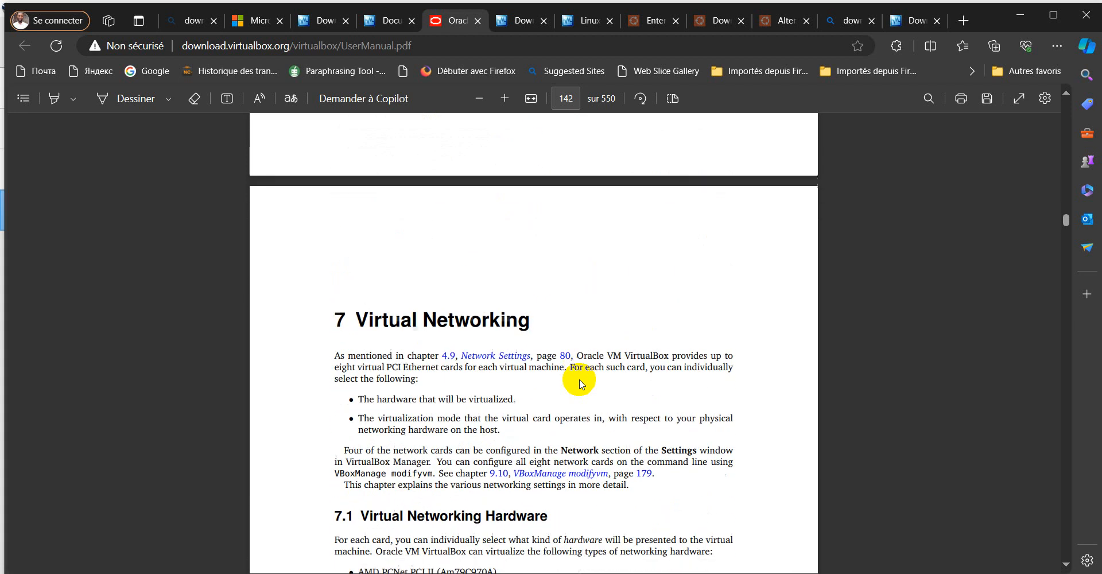
scroll(580, 384, "down", 3)
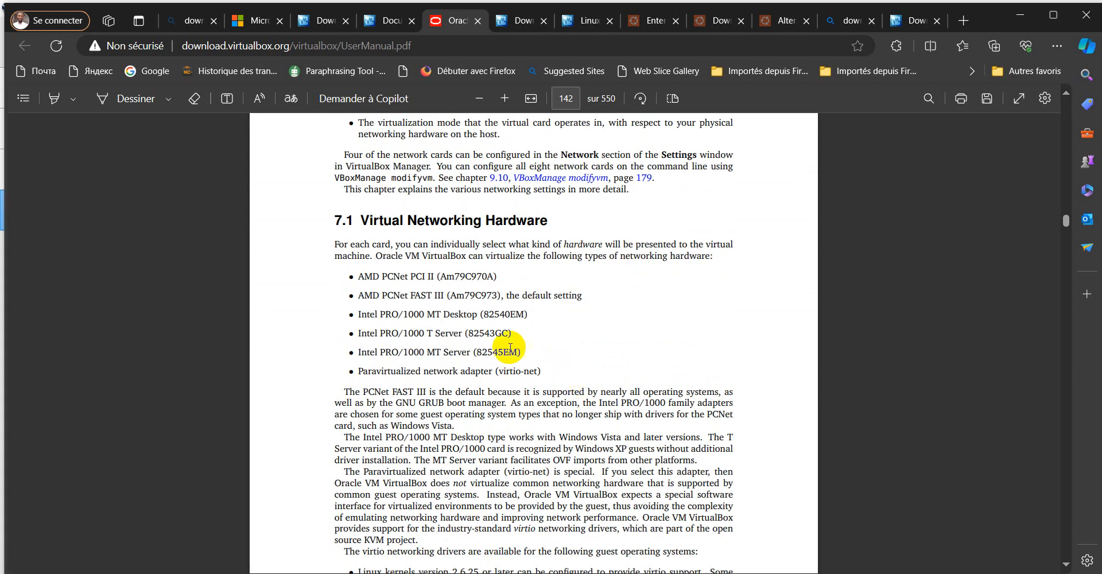
left_click_drag(352, 276, 558, 396)
left_click_drag(555, 437, 552, 440)
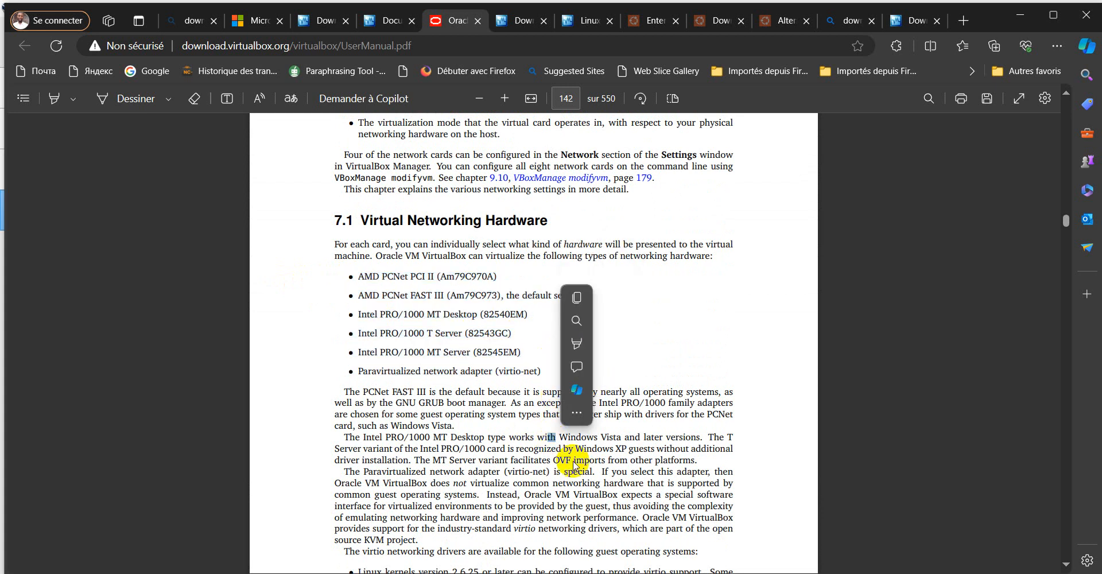
left_click_drag(668, 465, 673, 467)
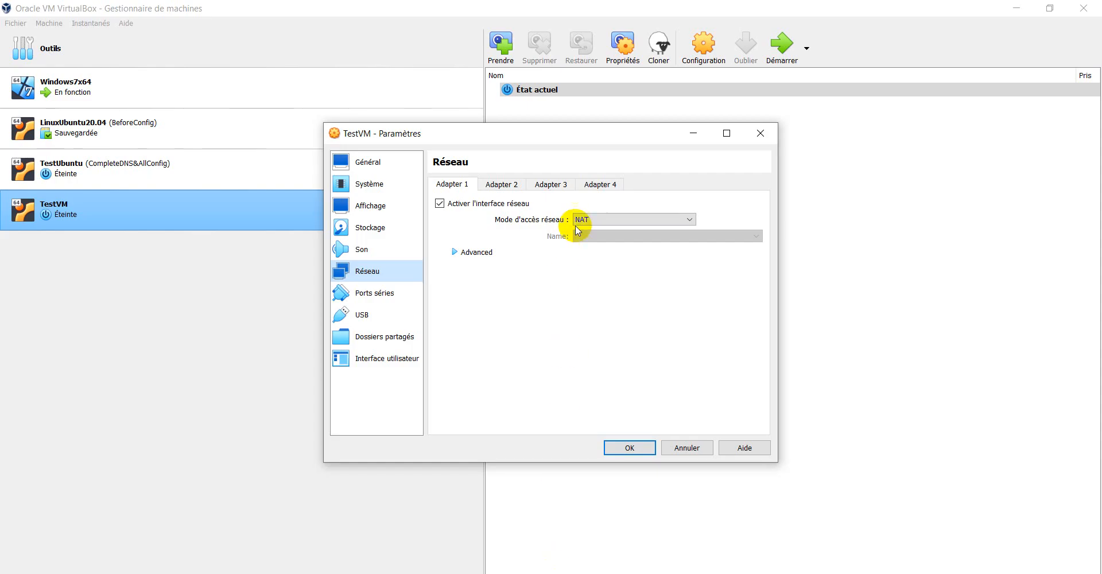
In VirtualBox, try Accès par pont on TestVM's Adapter 1, list its host interfaces, and switch the access mode to Réseau privé hôte
left_click(582, 221)
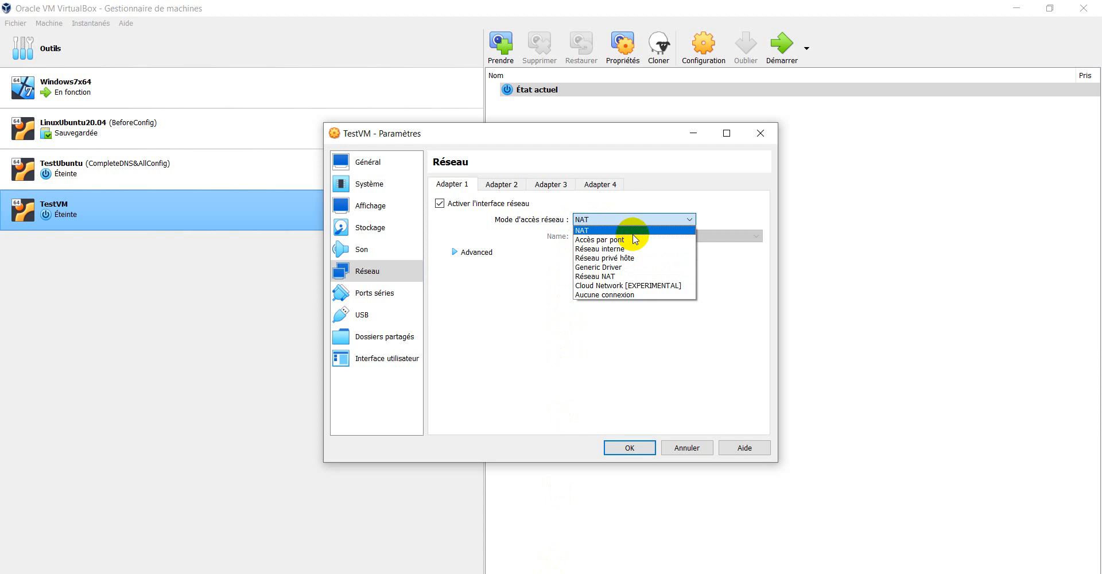
left_click(616, 240)
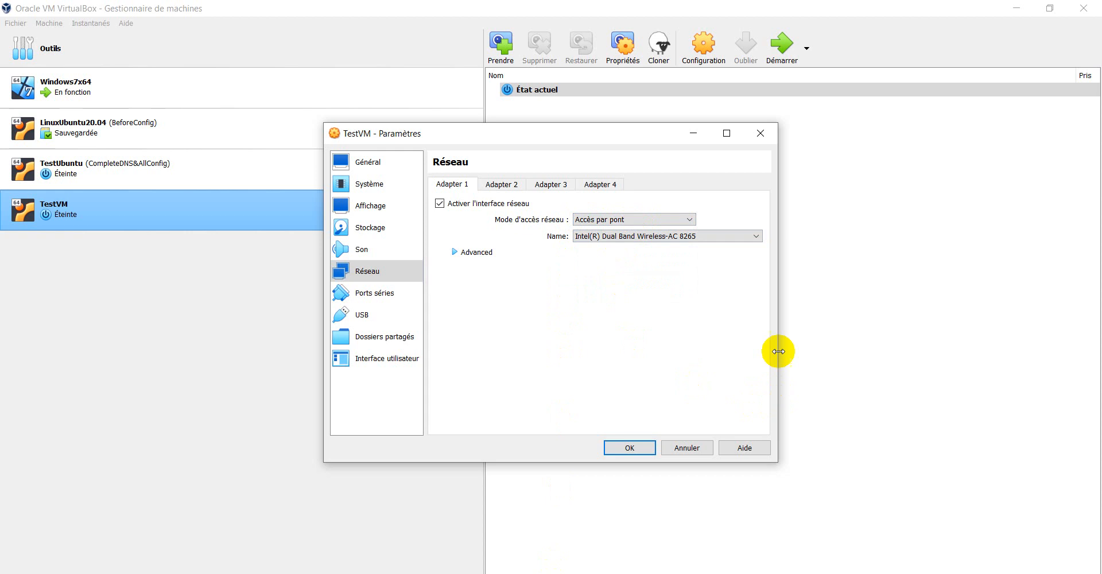
left_click(629, 238)
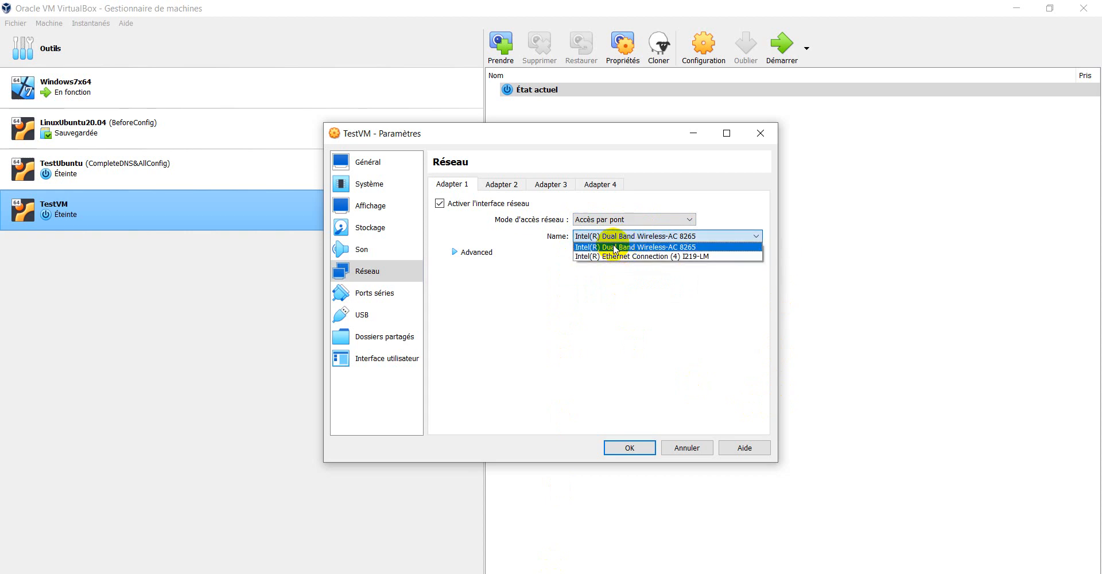
left_click(656, 221)
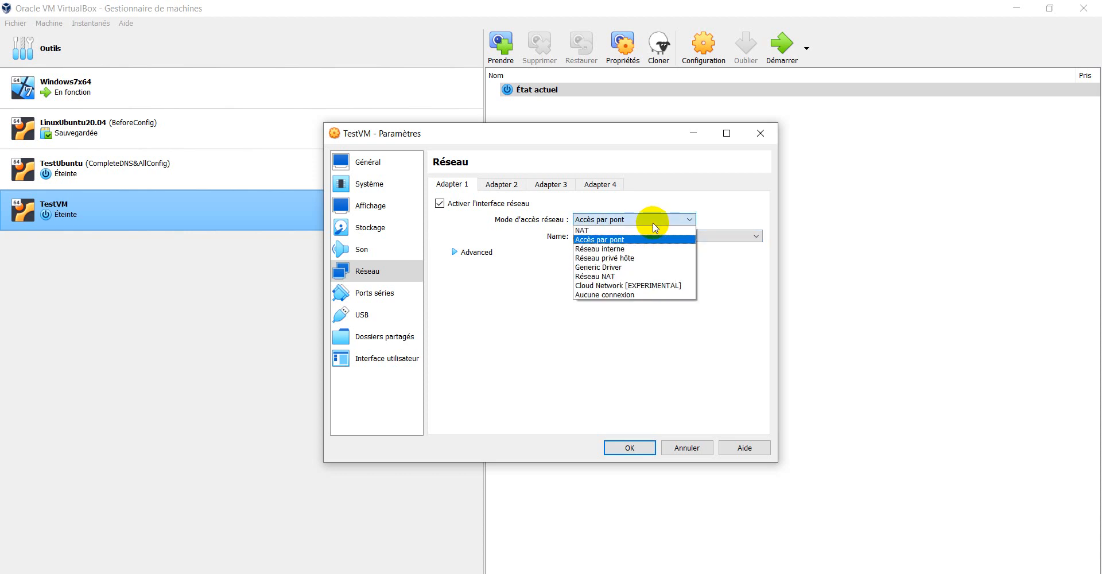
left_click(620, 263)
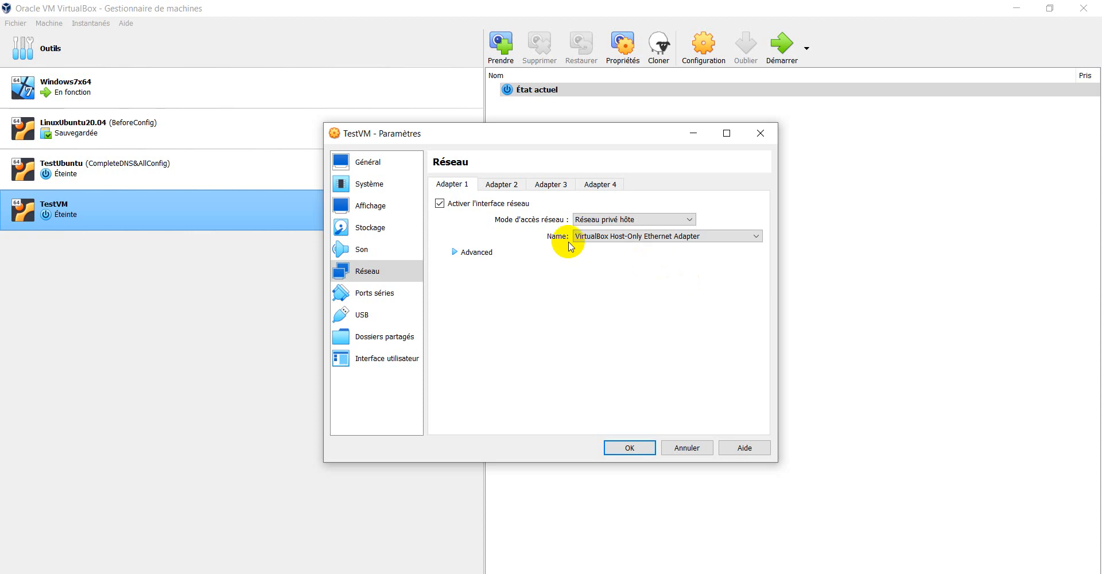
Expand Adapter 1's advanced options, list the interface types and compare them with the networking hardware section of the manual in Edge
left_click(455, 254)
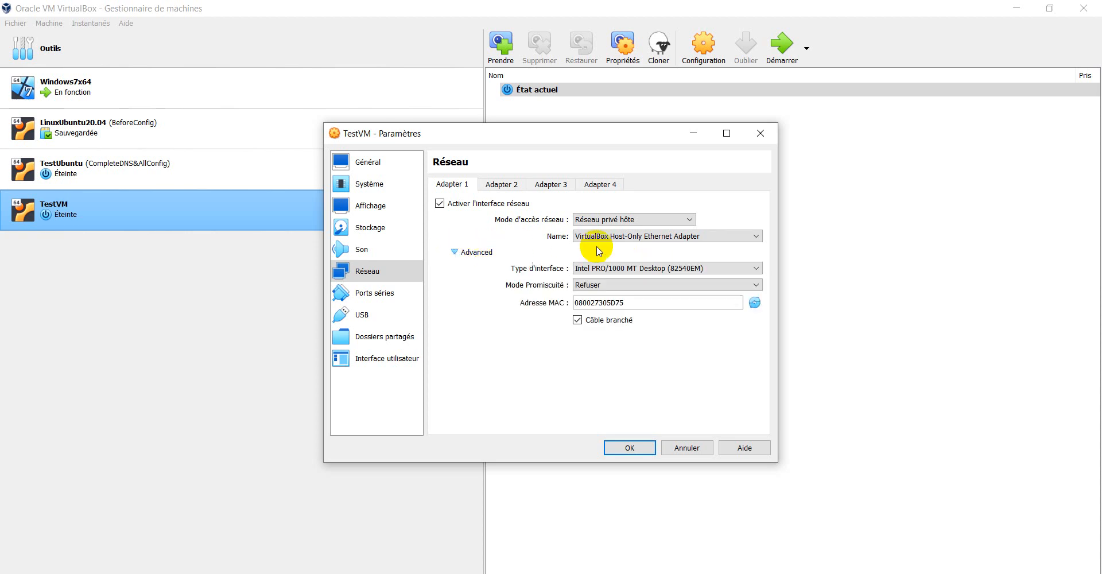
left_click(706, 267)
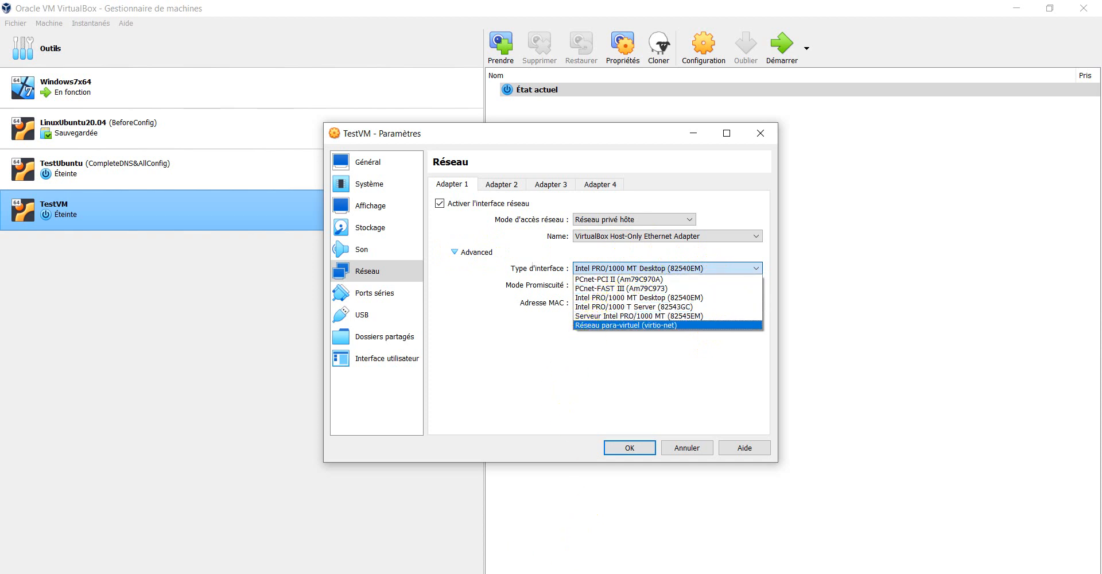
key("alt+Tab")
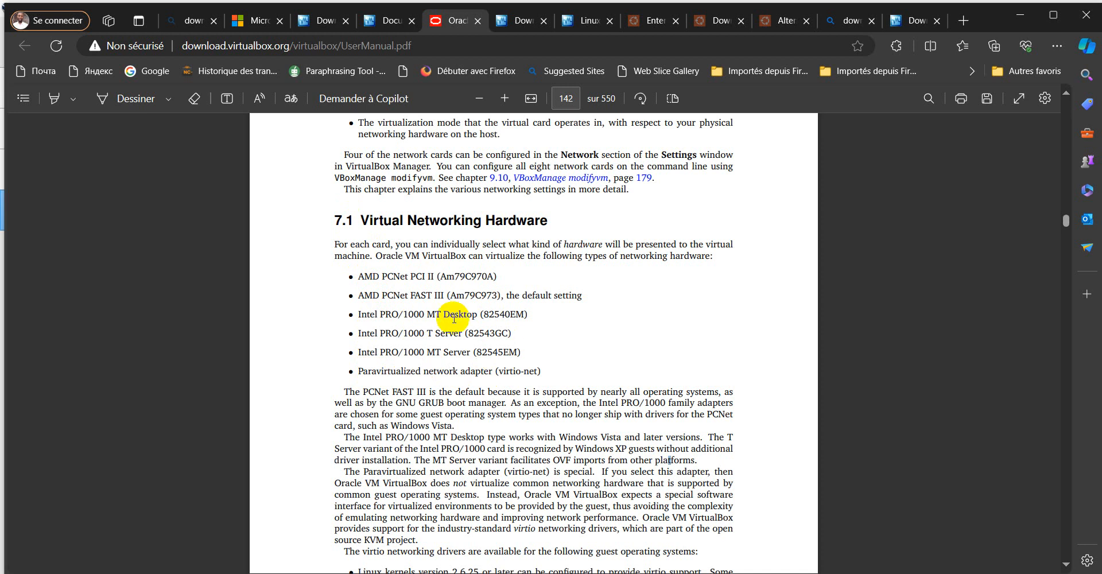
scroll(577, 435, "down", 8)
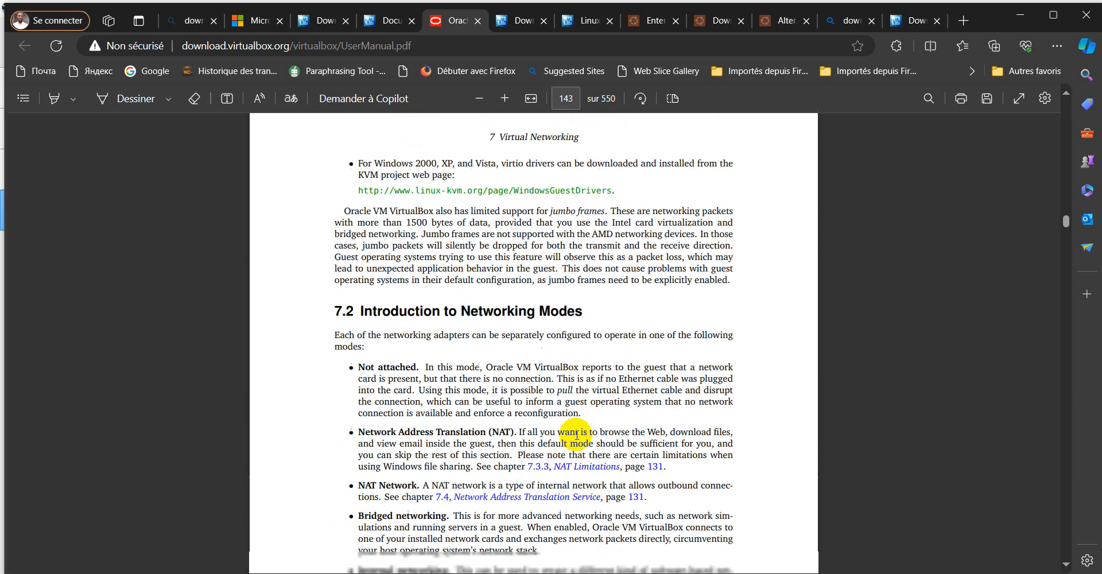
scroll(577, 434, "up", 9)
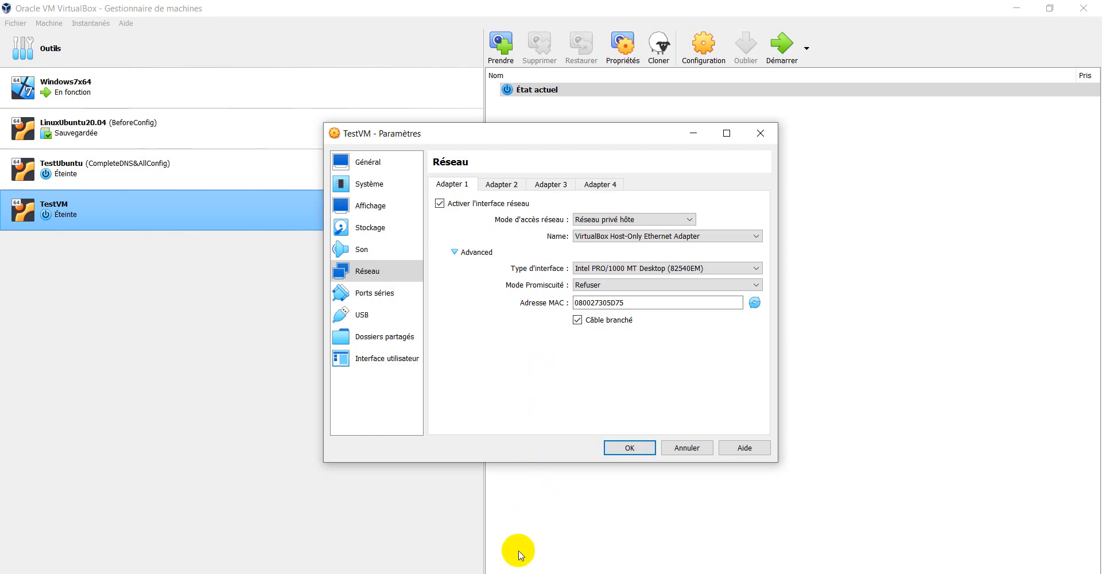
Back in VirtualBox, generate a new MAC address for Adapter 1 and set its promiscuous mode to Allow All
left_click(508, 573)
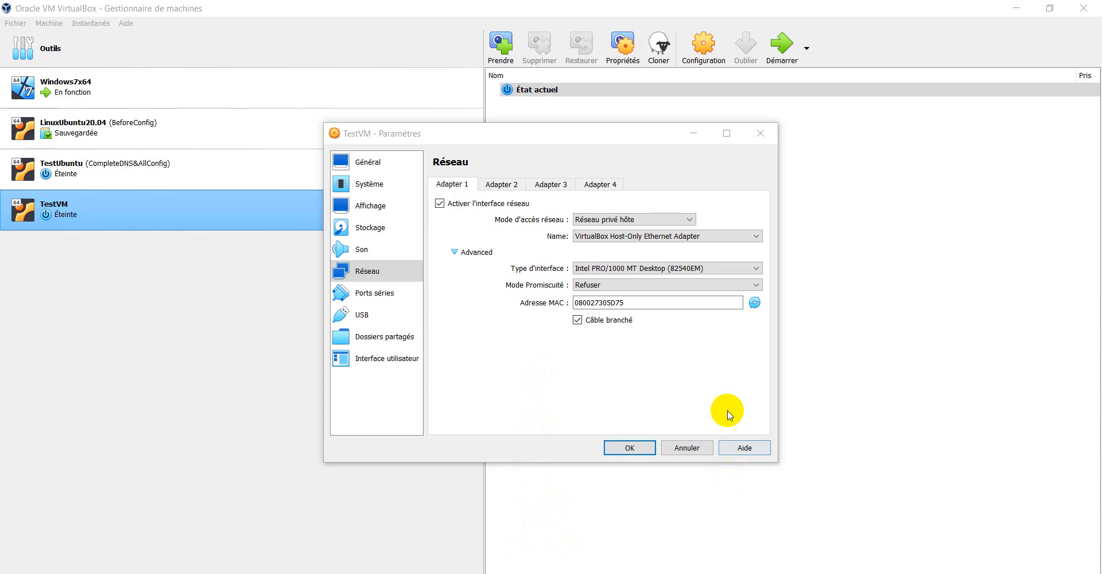
left_click(754, 303)
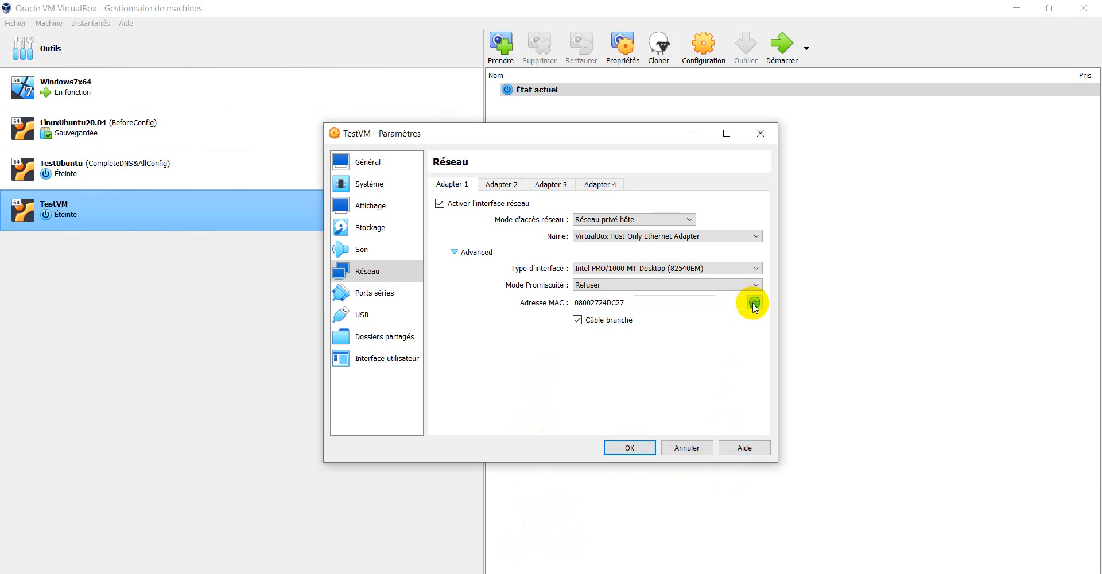
left_click(755, 285)
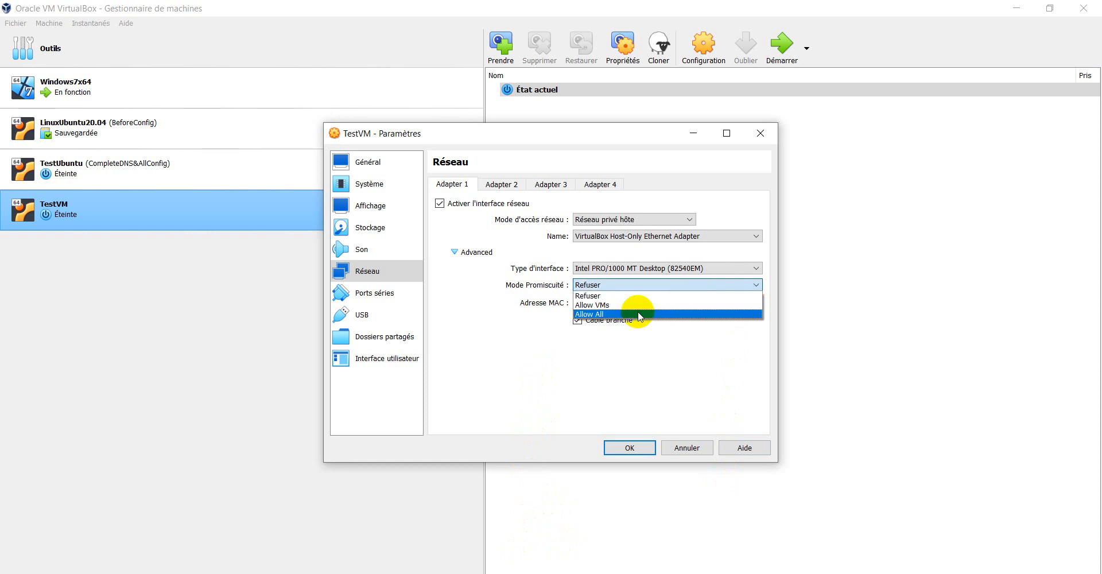
left_click(601, 315)
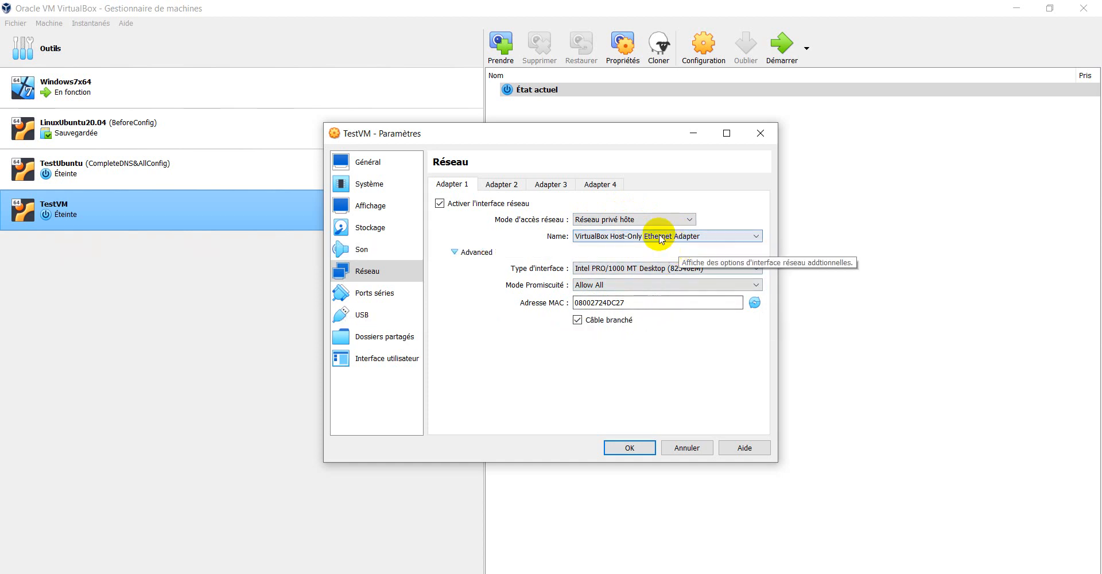
Set Adapter 1's access mode to Accès par pont using the Intel(R) Ethernet Connection (4) I219-LM interface
left_click(633, 220)
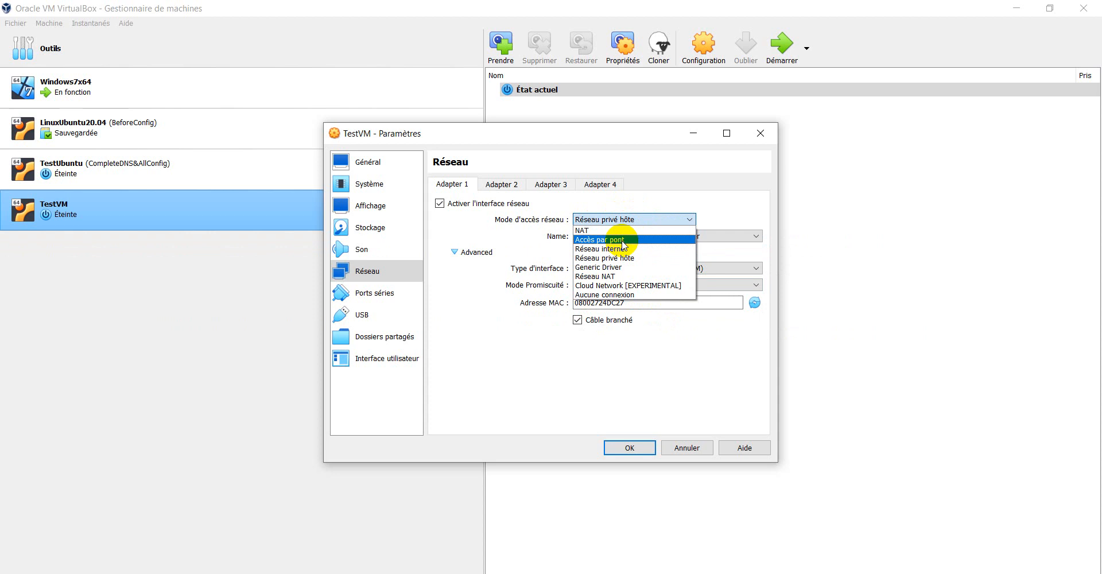
left_click(623, 241)
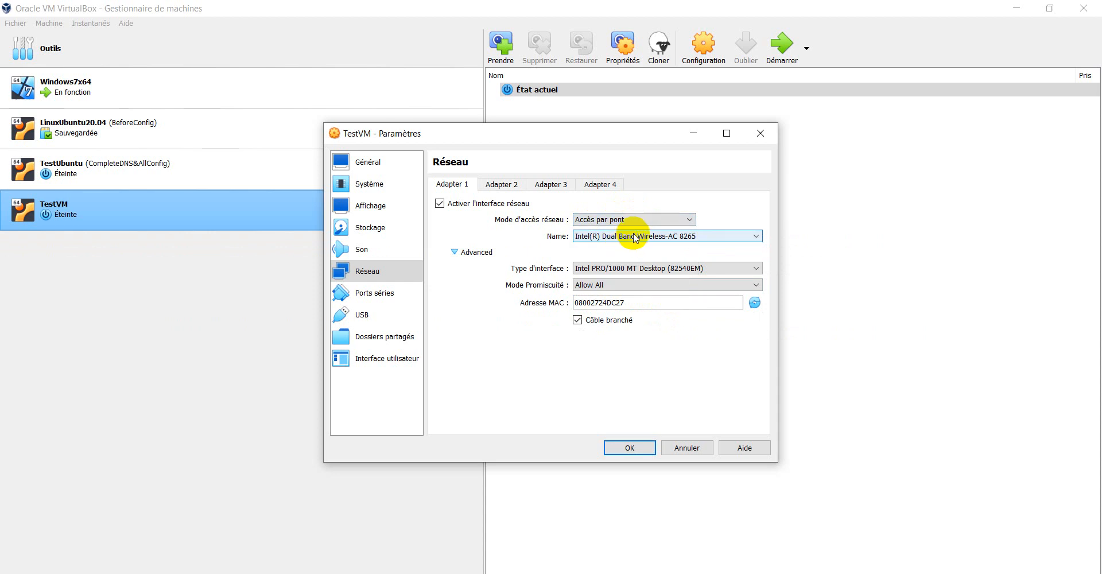
left_click(635, 236)
left_click(617, 256)
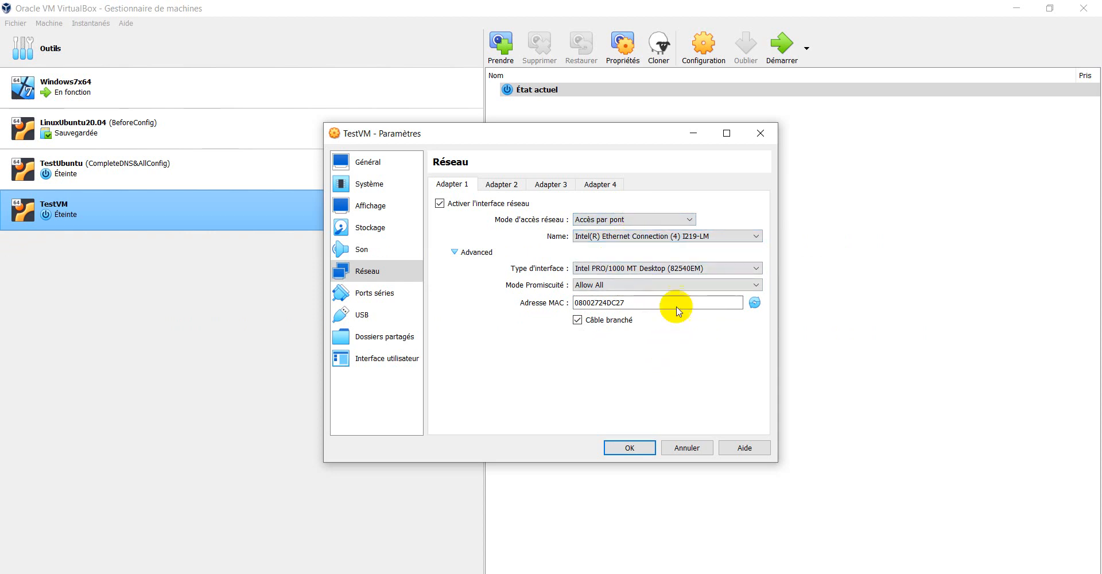
left_click(635, 238)
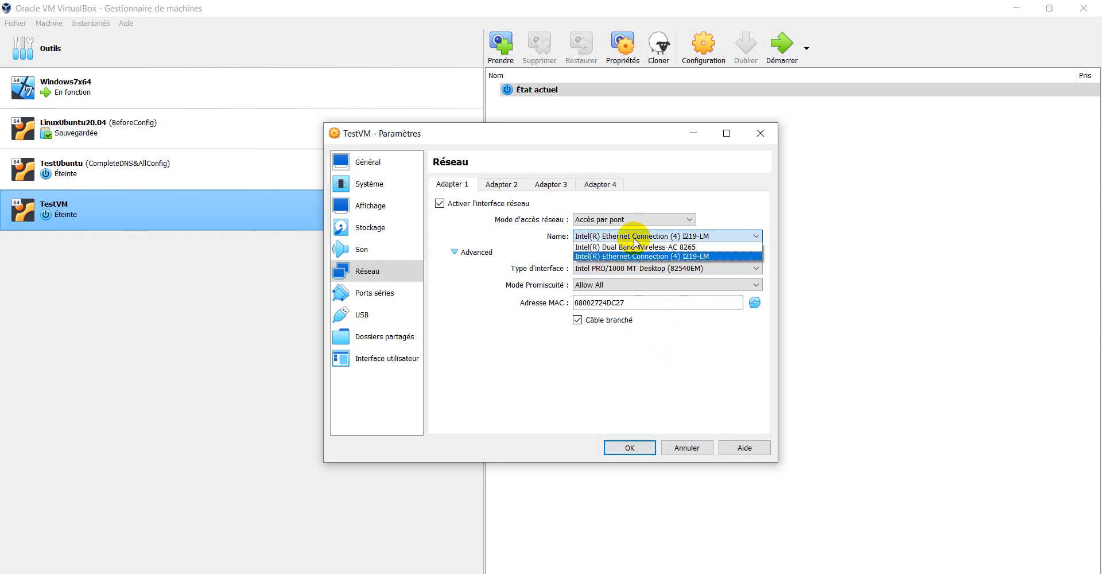
left_click(635, 238)
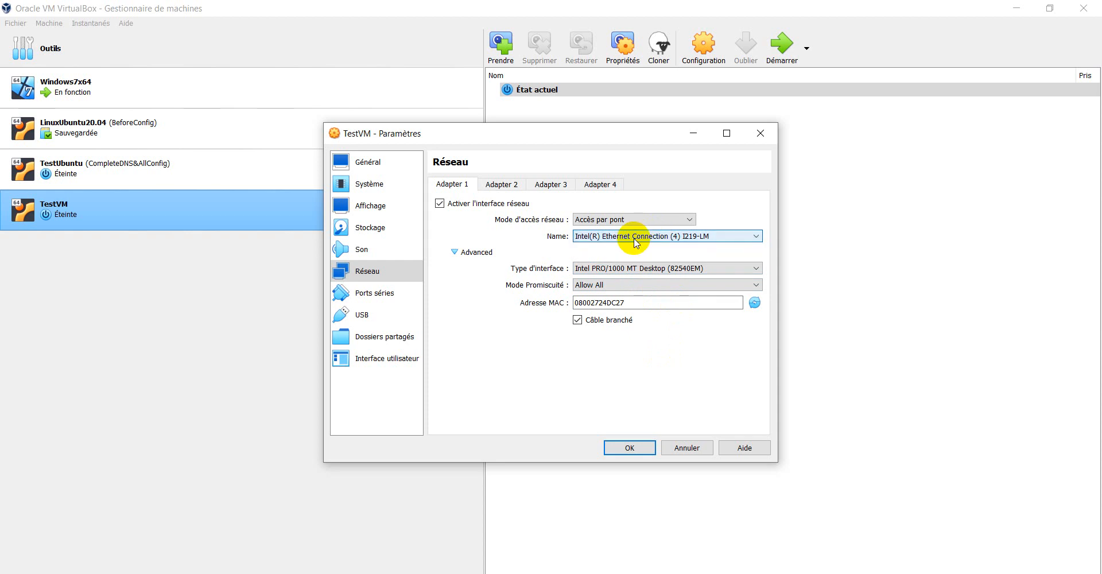
Review TestVM's serial port, USB and shared folder settings, and save the machine's configuration
left_click(381, 294)
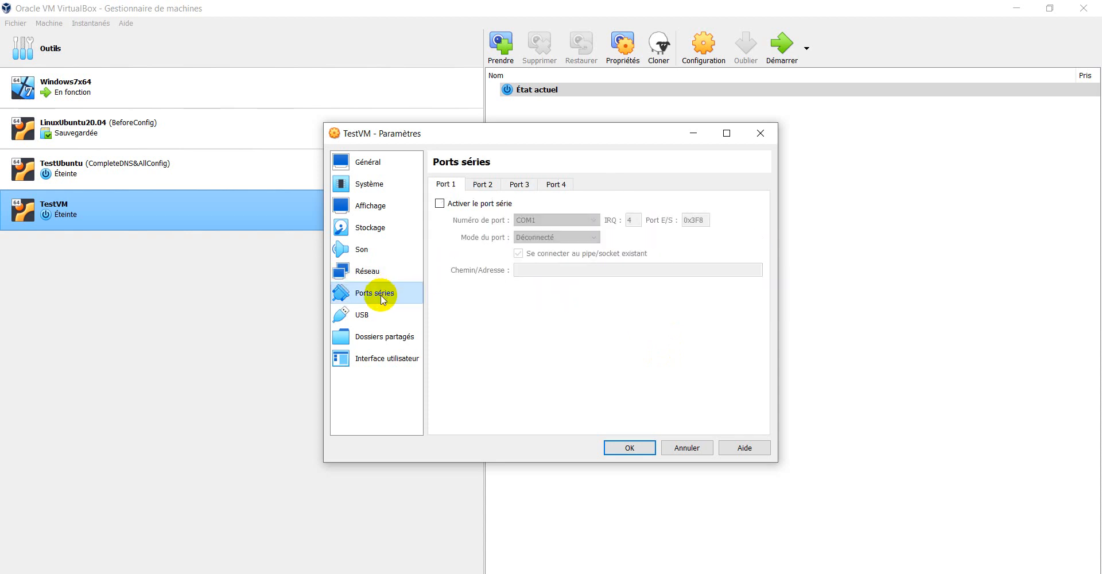
left_click(379, 315)
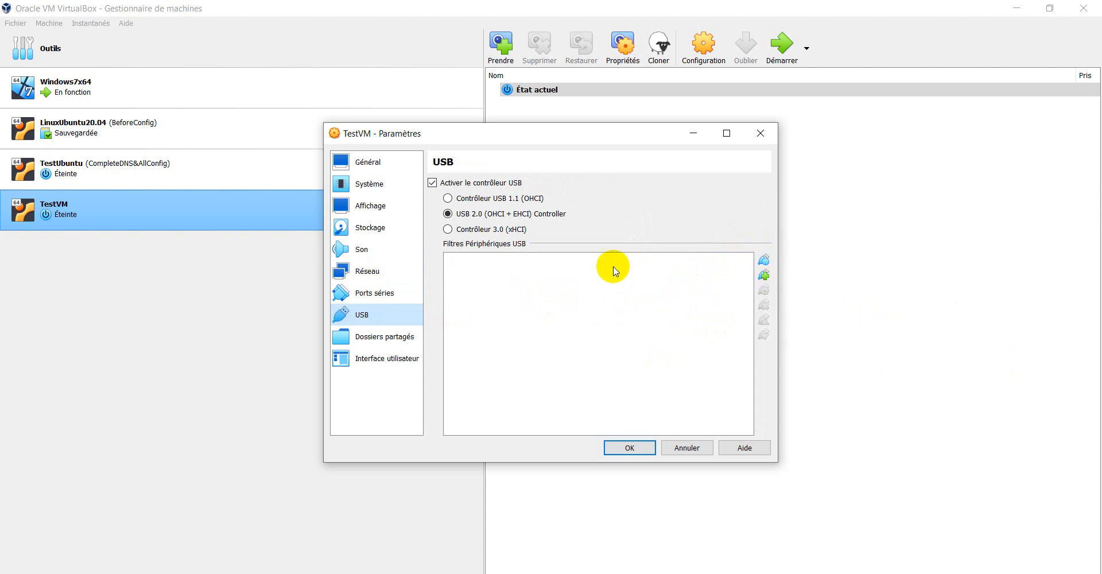
left_click(360, 342)
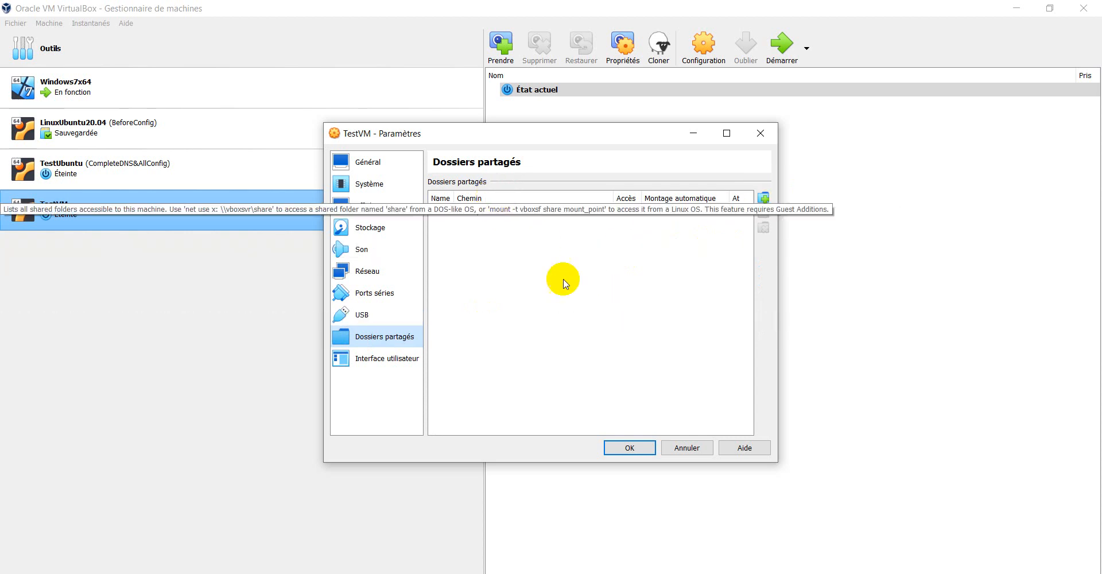
left_click(629, 450)
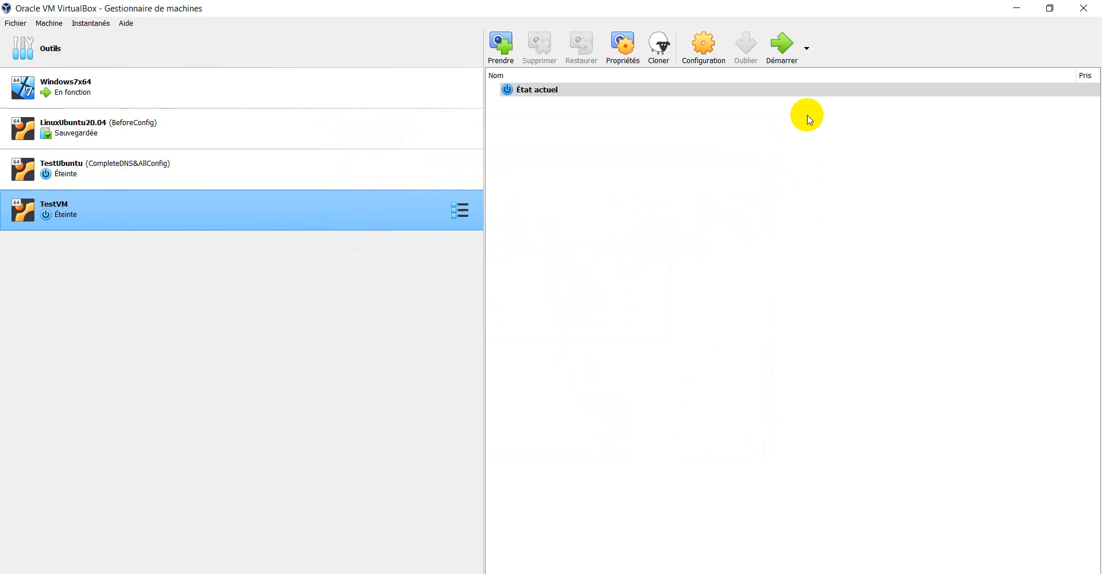
Look over TestVM's start options and open the built-in VirtualBox user manual
left_click(808, 50)
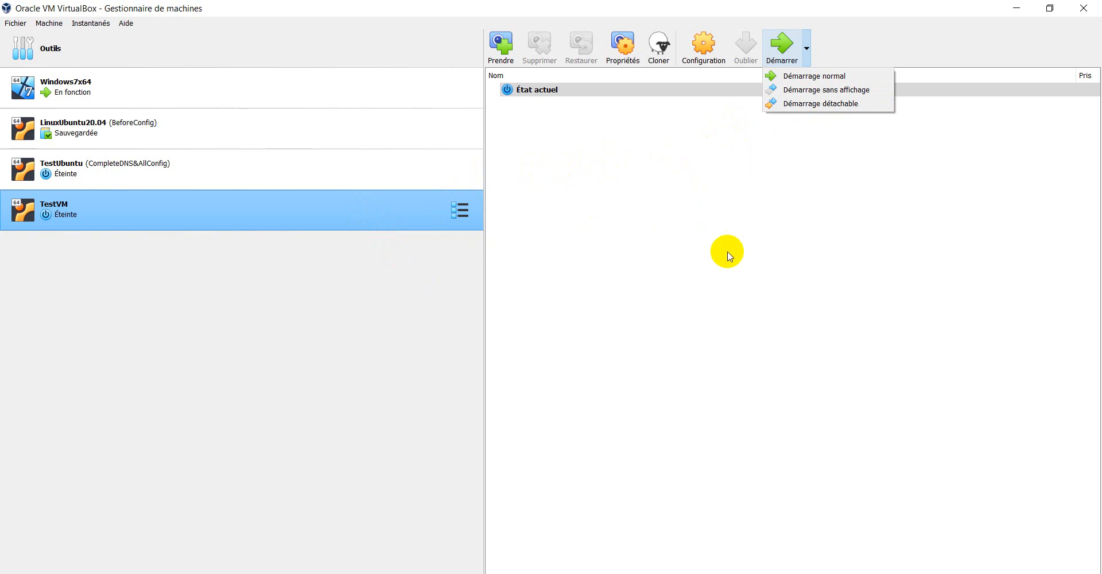
left_click(728, 253)
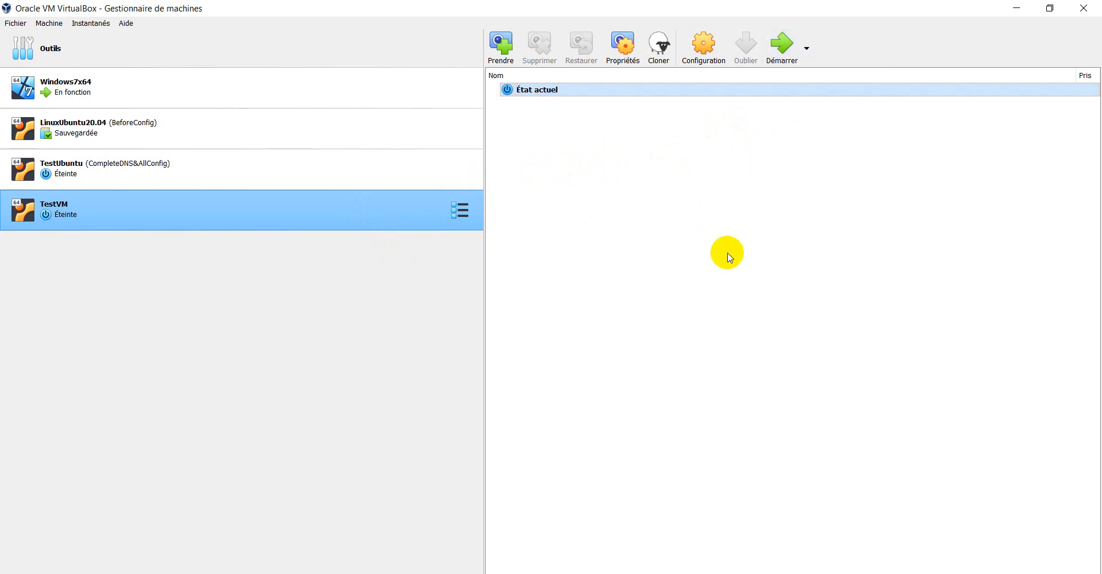
left_click(130, 26)
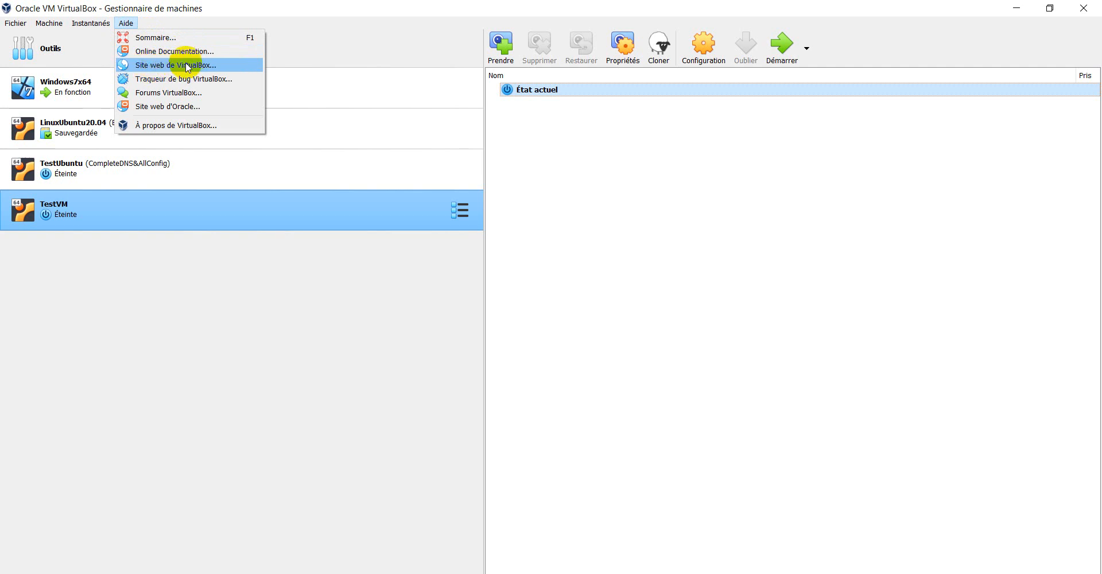
left_click(155, 38)
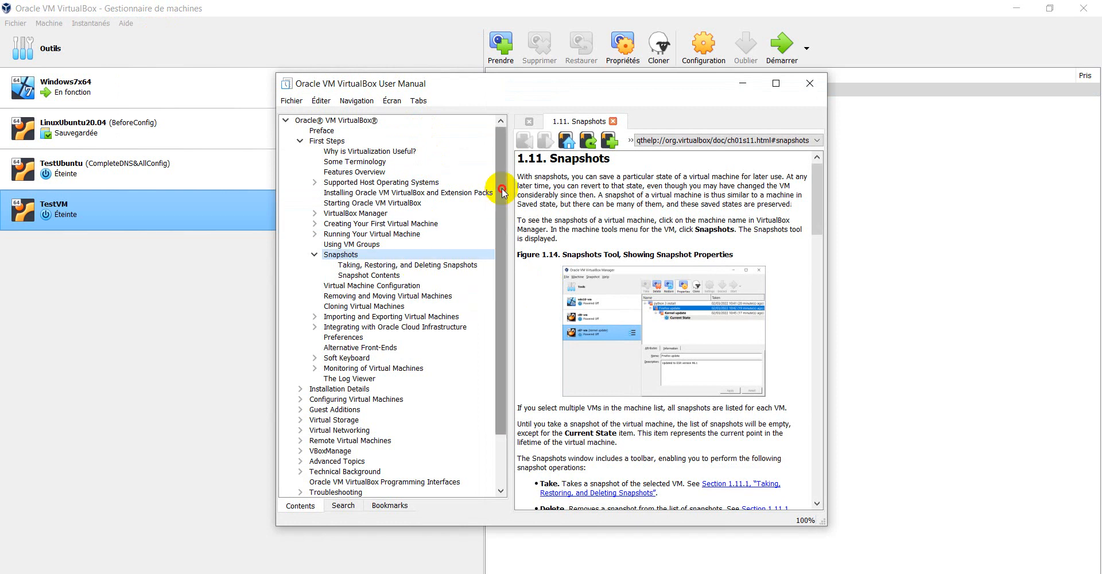
Consult the user manual's section on taking, restoring and deleting snapshots, and close the manual
left_click_drag(503, 194, 519, 300)
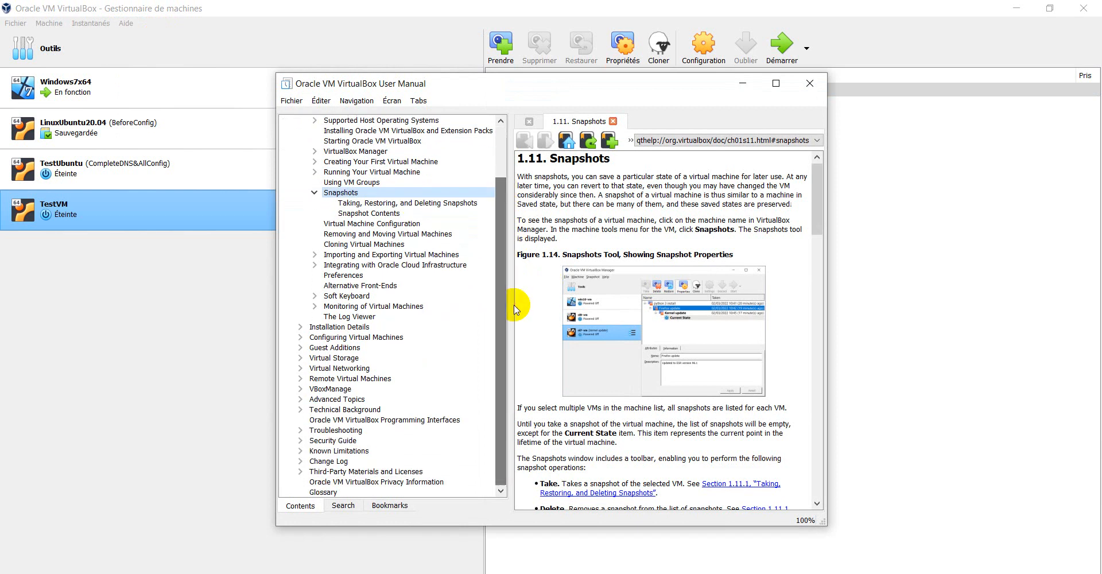
left_click(361, 204)
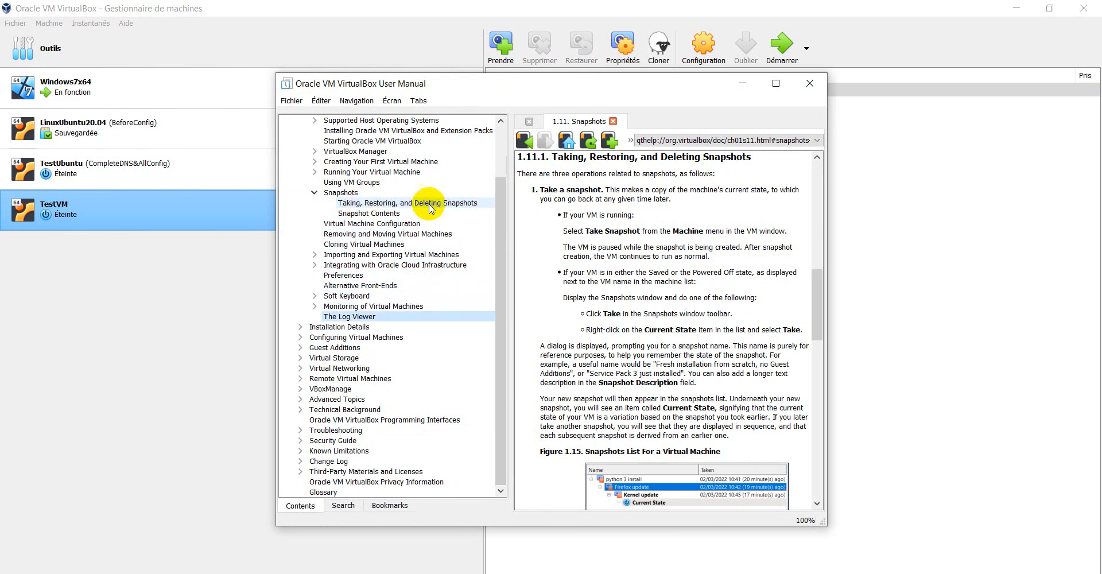
left_click(811, 87)
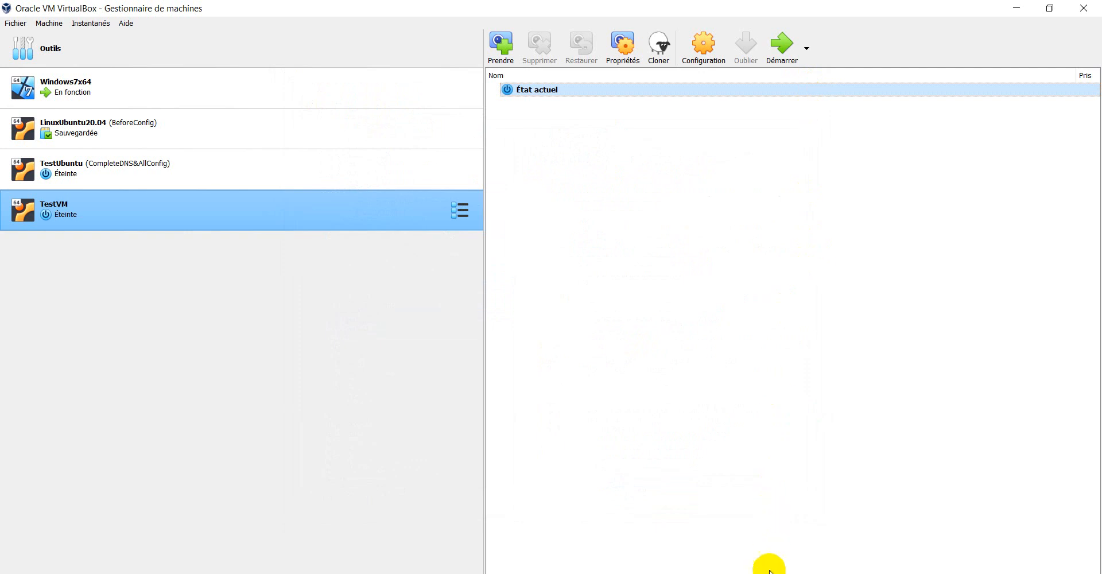
Switch to the VirtualBox manager inside the Windows7x64 guest and review the interface languages in its preferences, leaving them unmodified
left_click(769, 573)
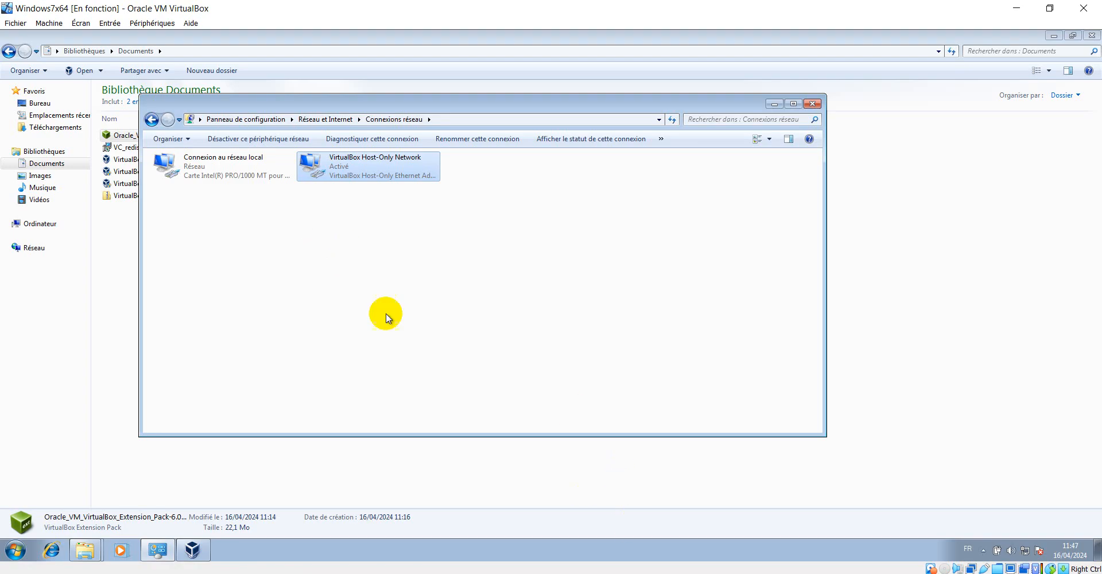
left_click(193, 550)
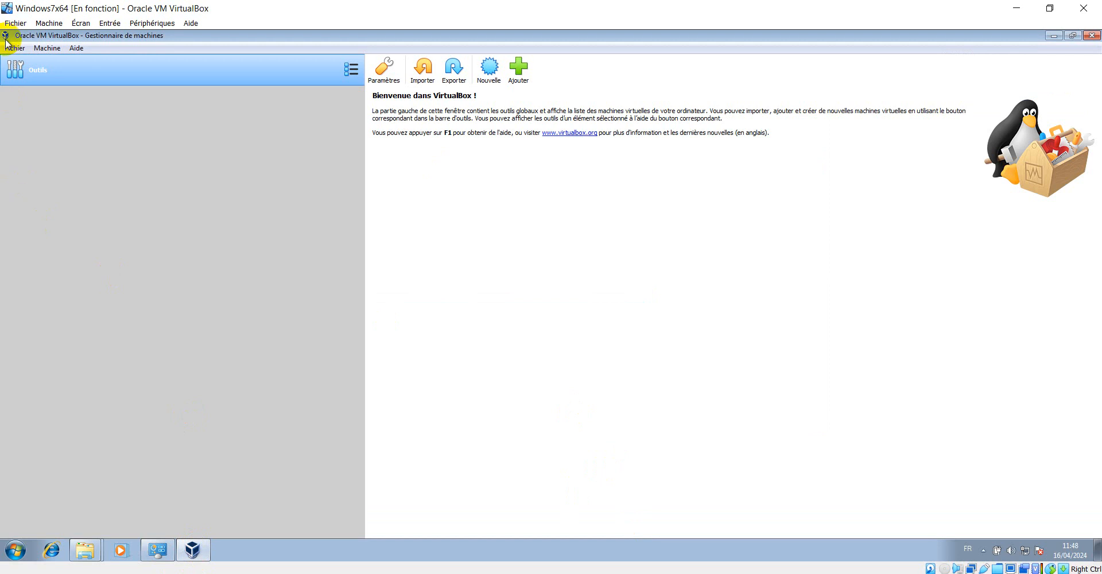
left_click(13, 48)
left_click(35, 61)
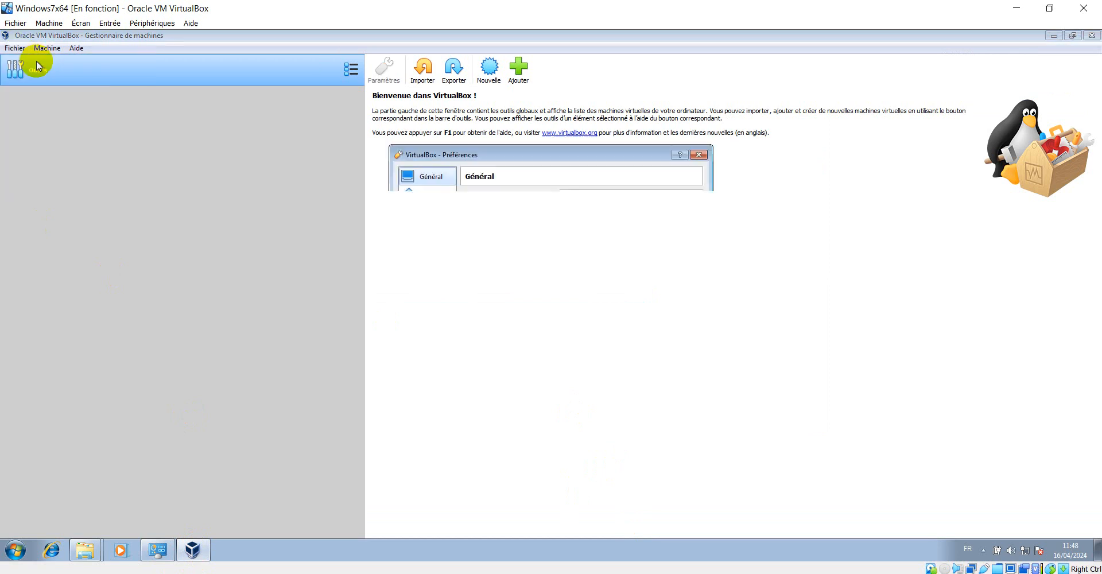
left_click(432, 230)
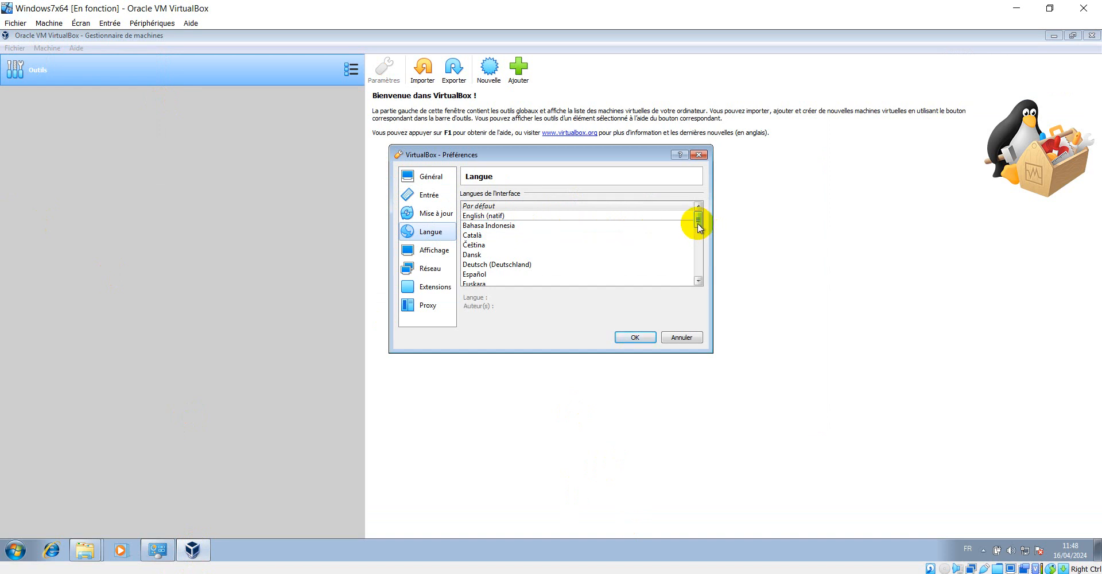
left_click(698, 154)
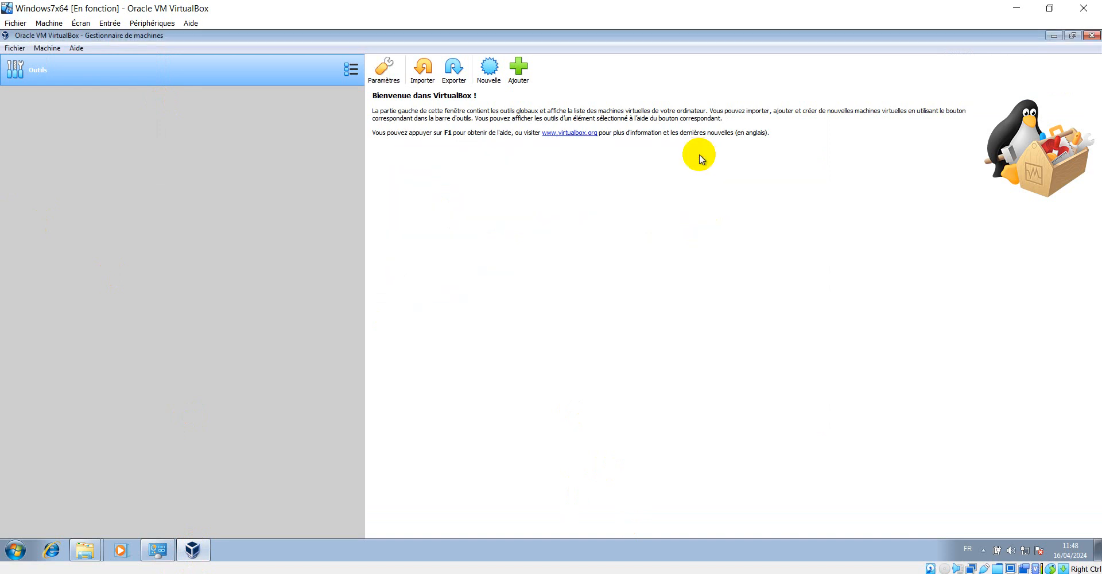
Open the guest VirtualBox's built-in user manual, enlarge its window to view the table of contents, and close it
left_click(75, 46)
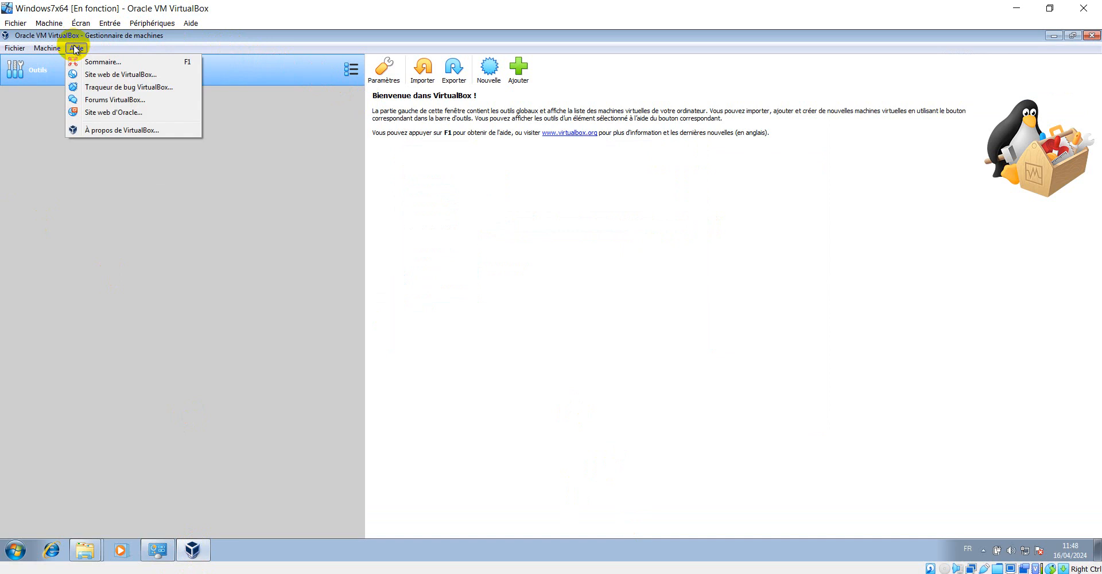
left_click(111, 62)
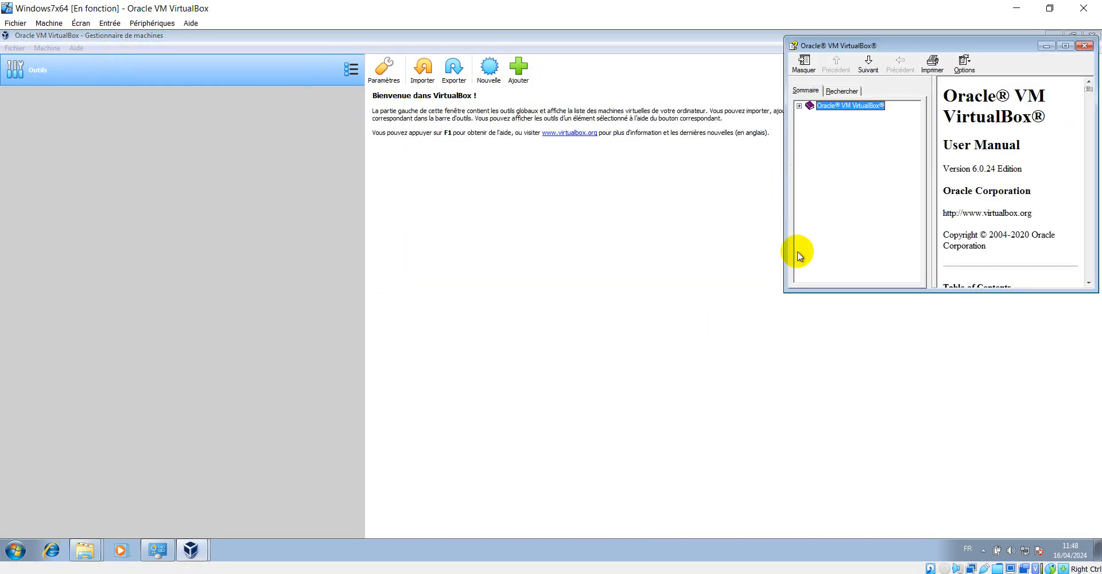
left_click_drag(786, 292, 69, 525)
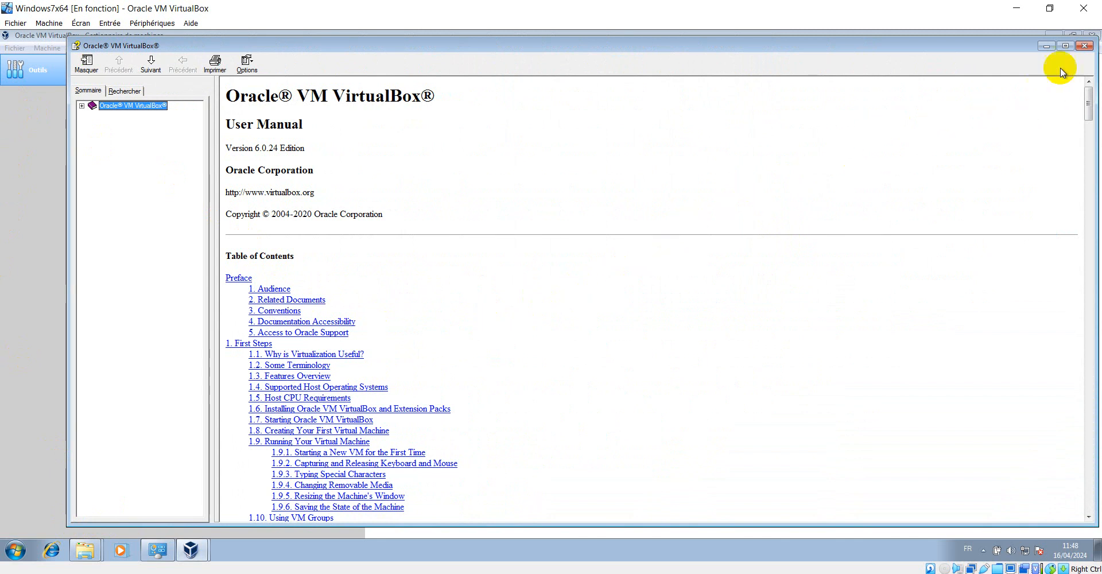
left_click(1083, 45)
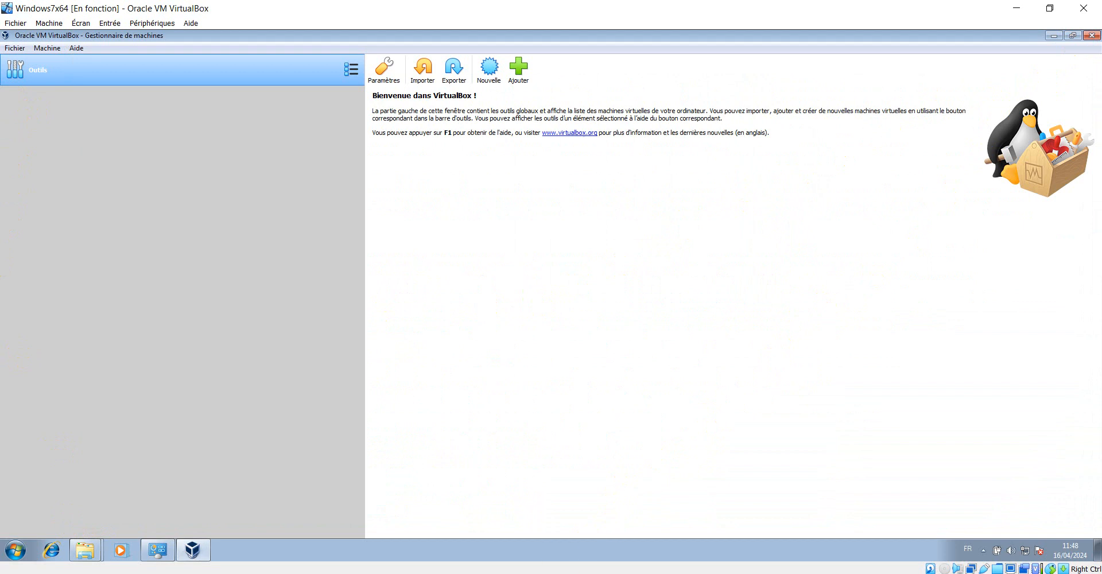
Return to the host's VirtualBox manager and view the version information in À propos de VirtualBox
left_click(538, 573)
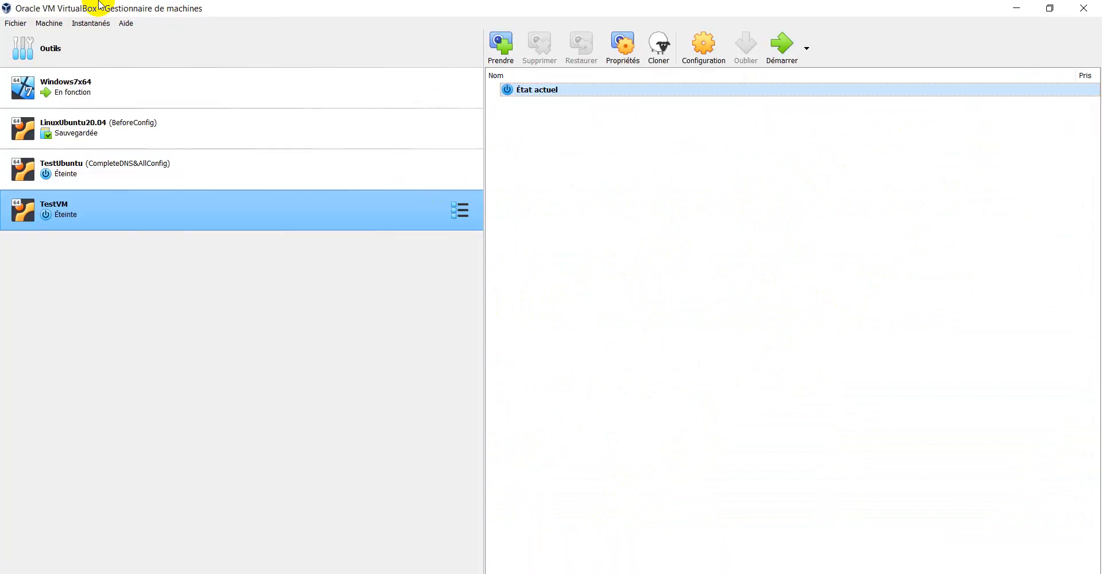
left_click(126, 23)
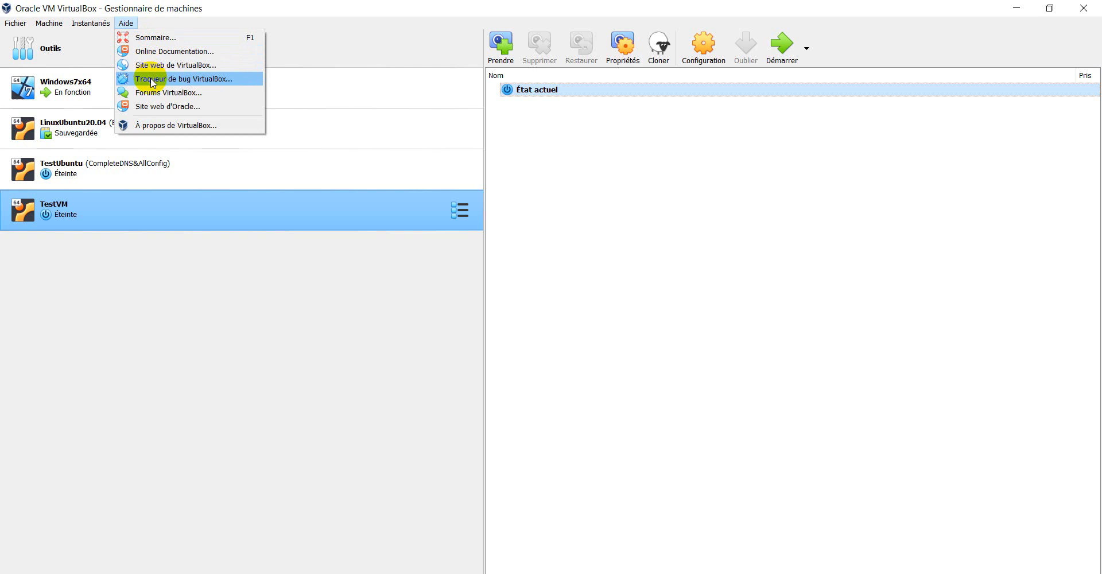
left_click(154, 126)
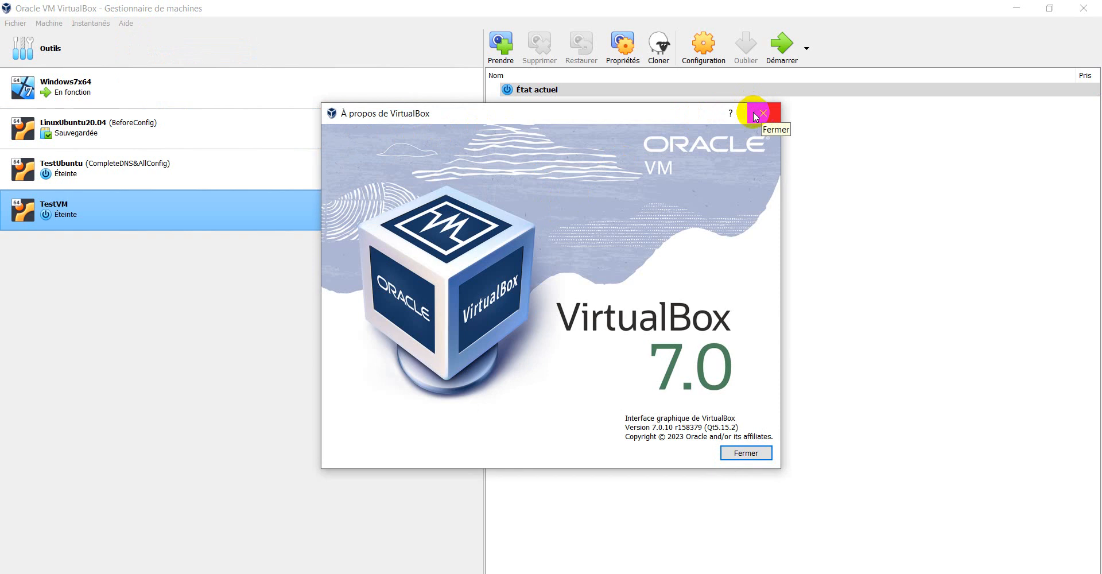
left_click_drag(642, 121, 596, 92)
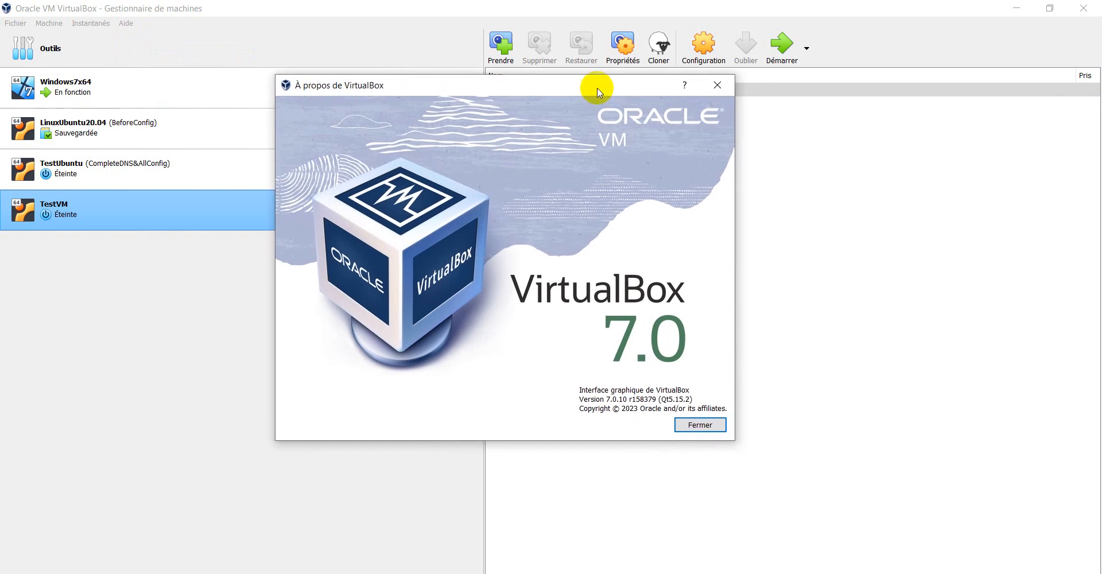
mouse_move(599, 86)
left_mouse_down()
mouse_move(581, 76)
mouse_move(587, 58)
mouse_move(571, 81)
mouse_move(583, 83)
left_mouse_up()
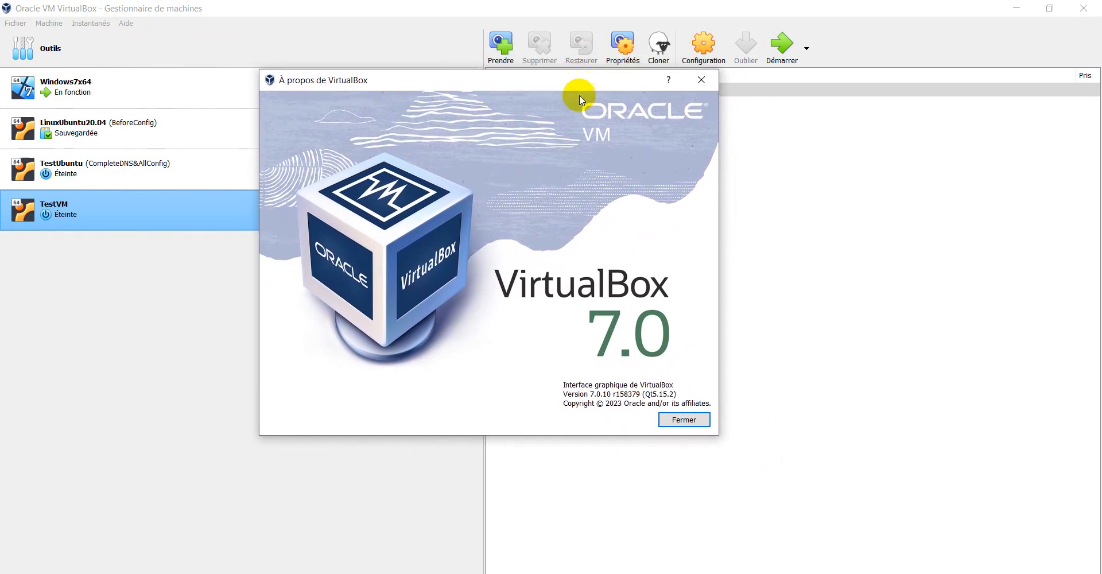